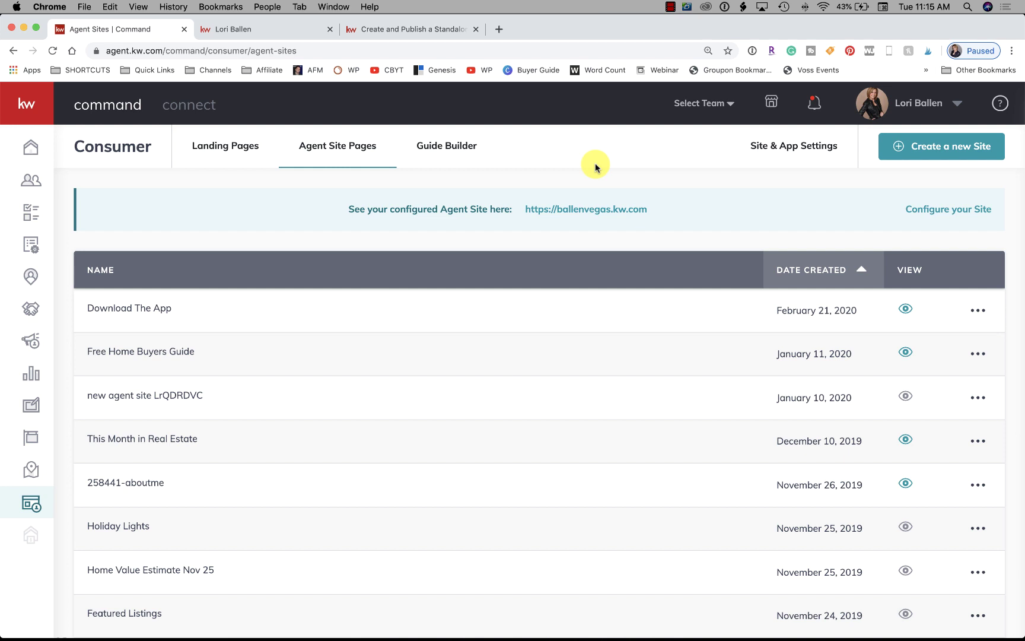
Go from the Command home dashboard to the Consumer landing pages list, then start a new browser tab
left_click(25, 151)
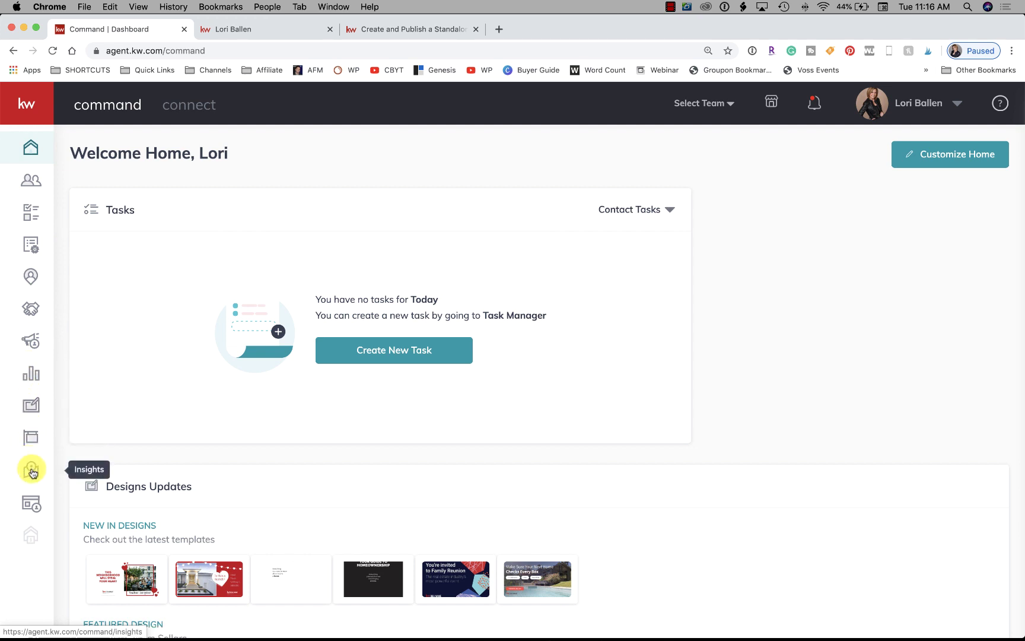
left_click(29, 502)
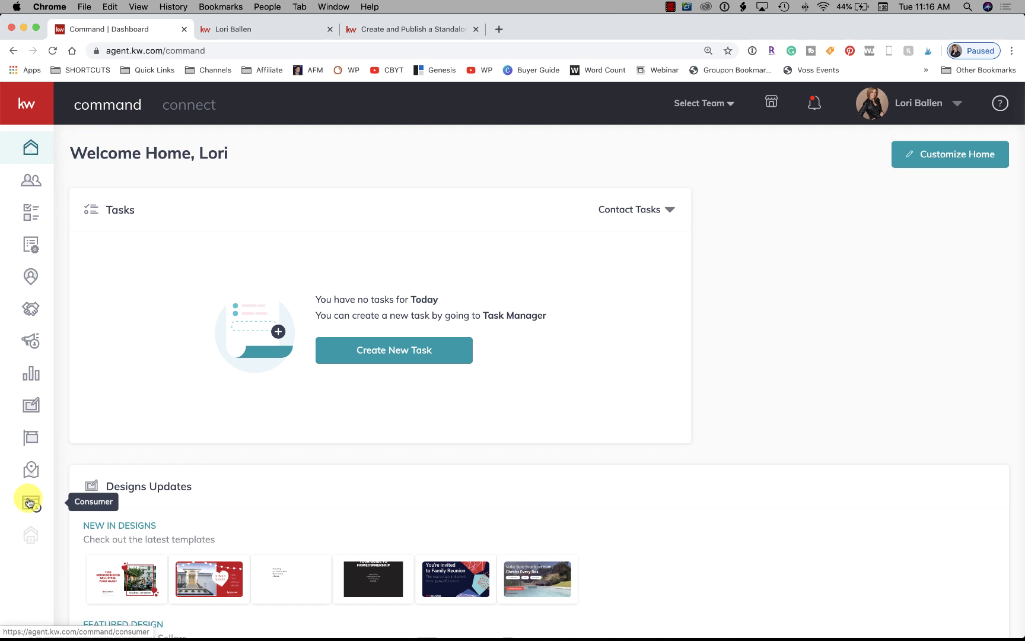
left_click(29, 502)
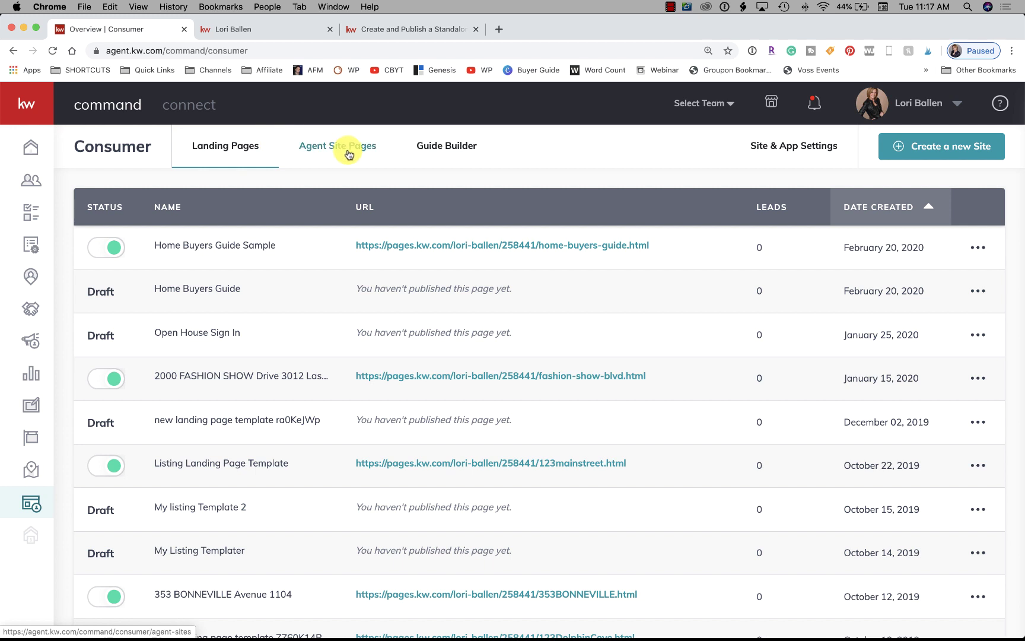
left_click(499, 29)
Go to the agent's team website by entering its web address
type("a")
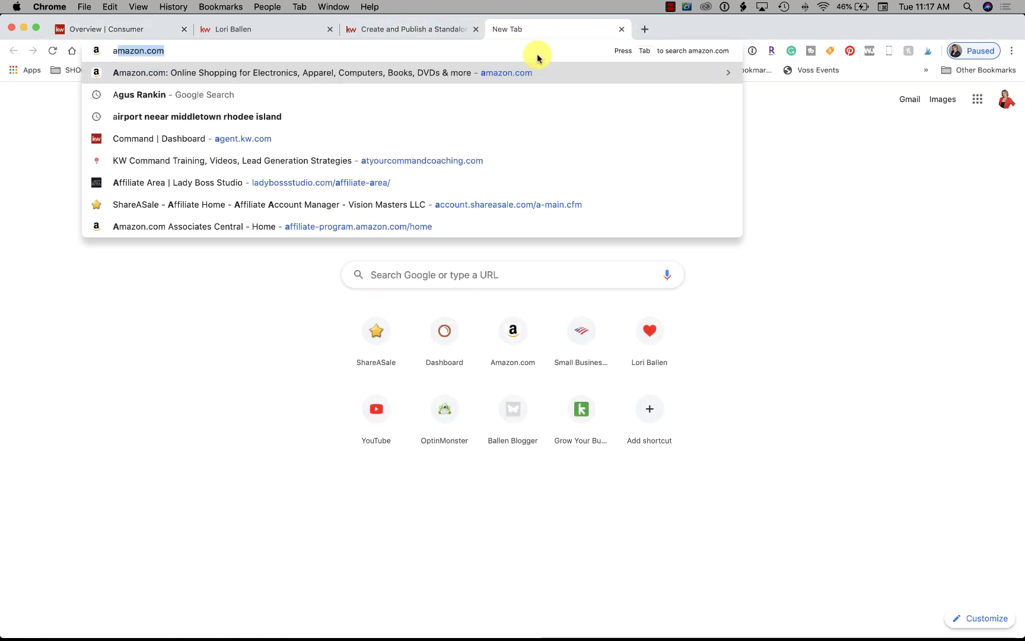
key("BackSpace")
key("BackSpace")
type("ballengrouphomes")
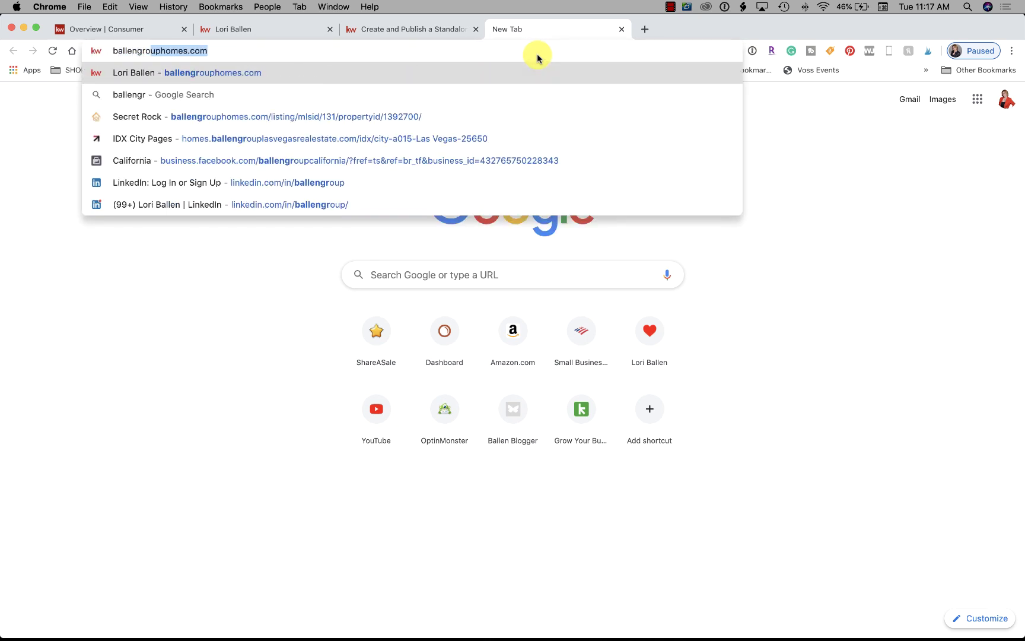
key("Return")
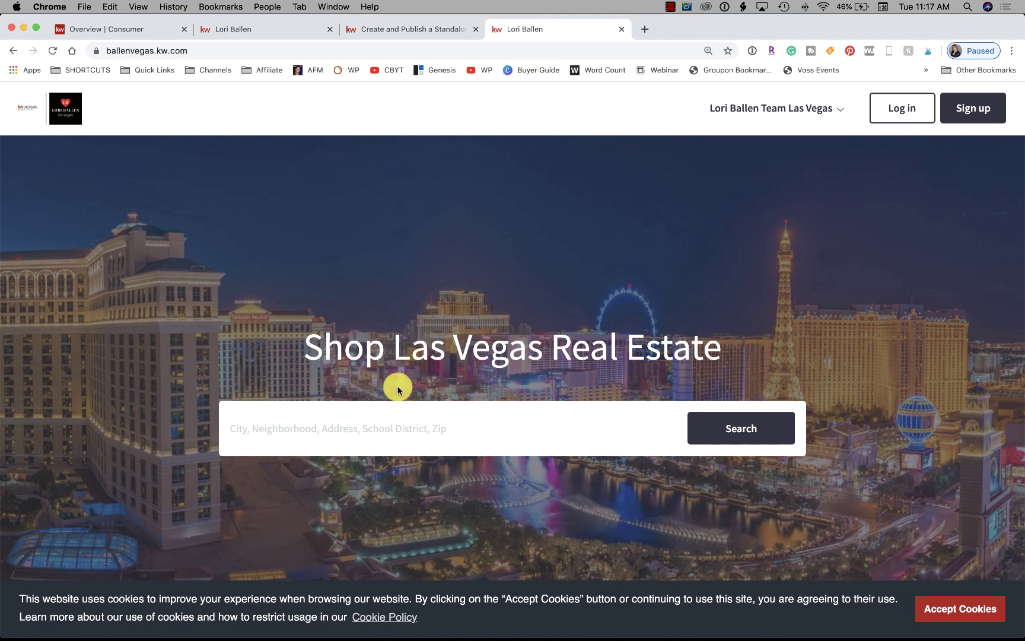
Search homes around the current location and open The Crossing neighborhood listings
left_click(393, 424)
type("la")
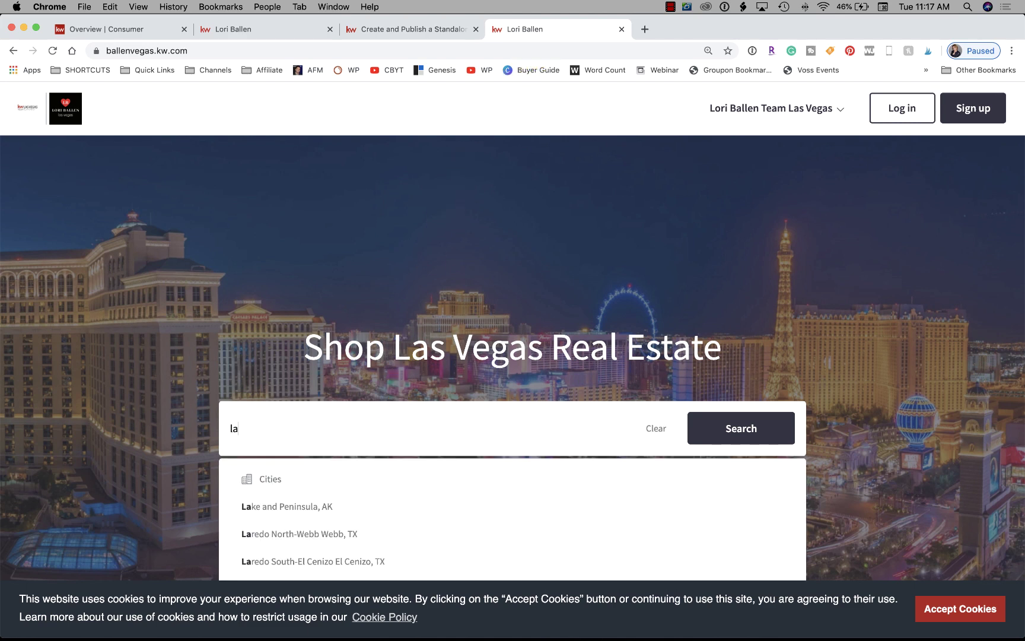
key("BackSpace")
key("BackSpace")
left_click(321, 485)
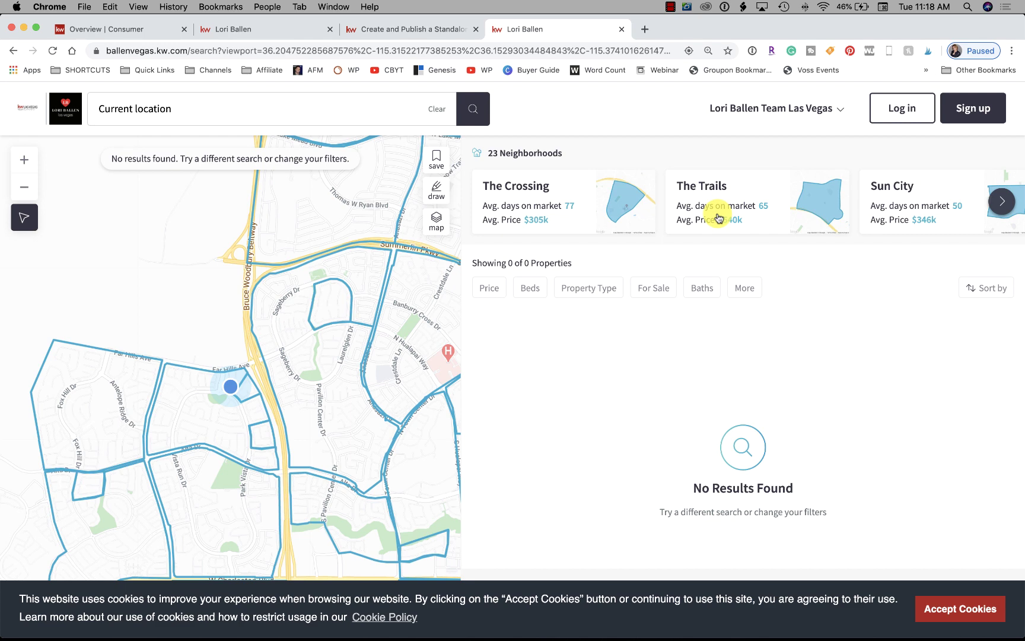
left_click(516, 191)
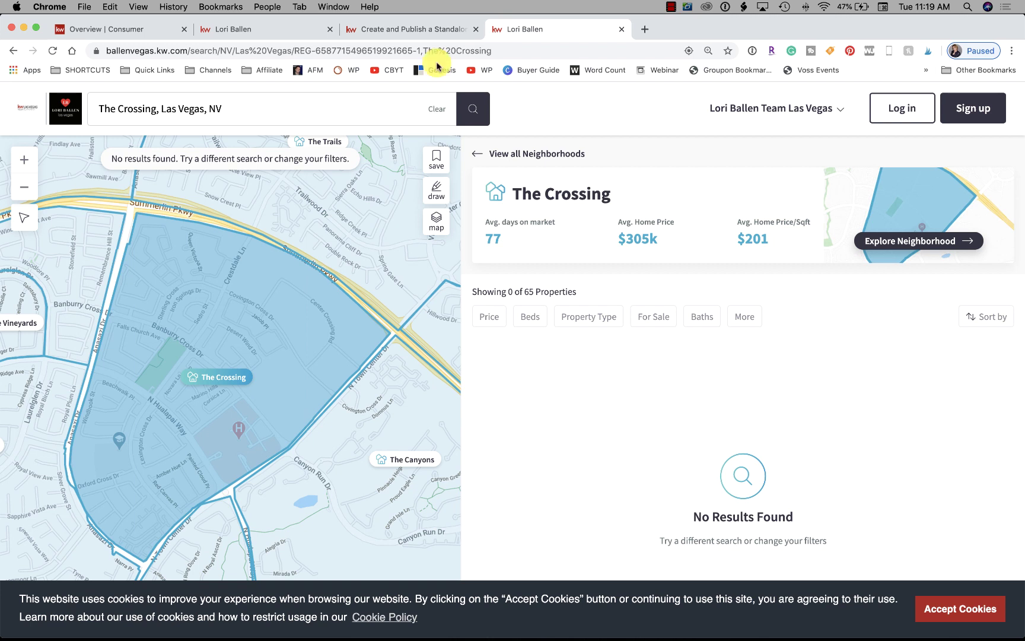
left_click(382, 38)
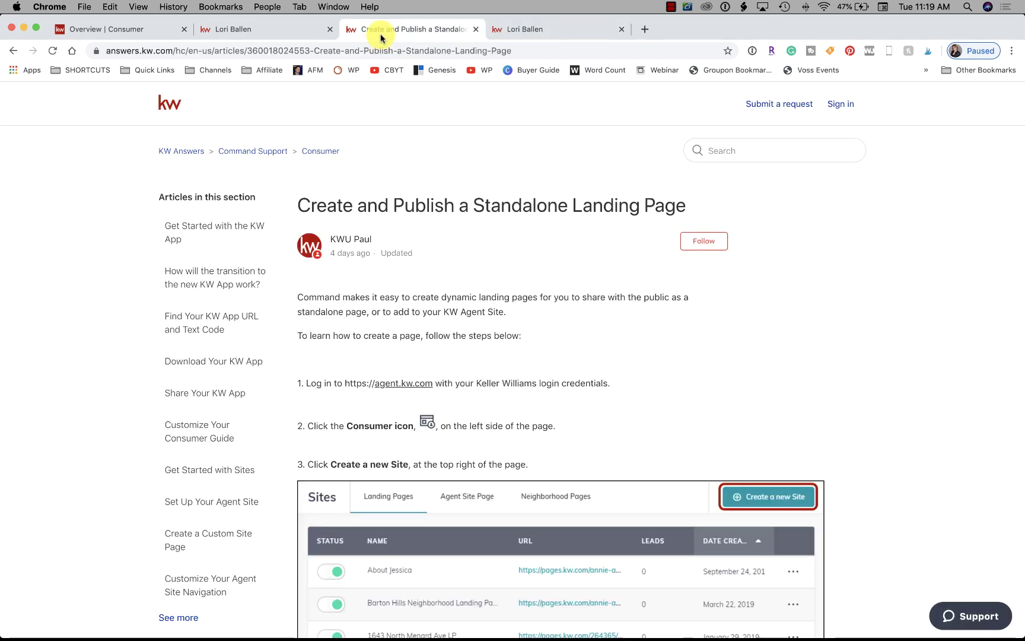
Move the standalone landing page article tab after the agent site and scroll through the article
left_click_drag(410, 33, 541, 29)
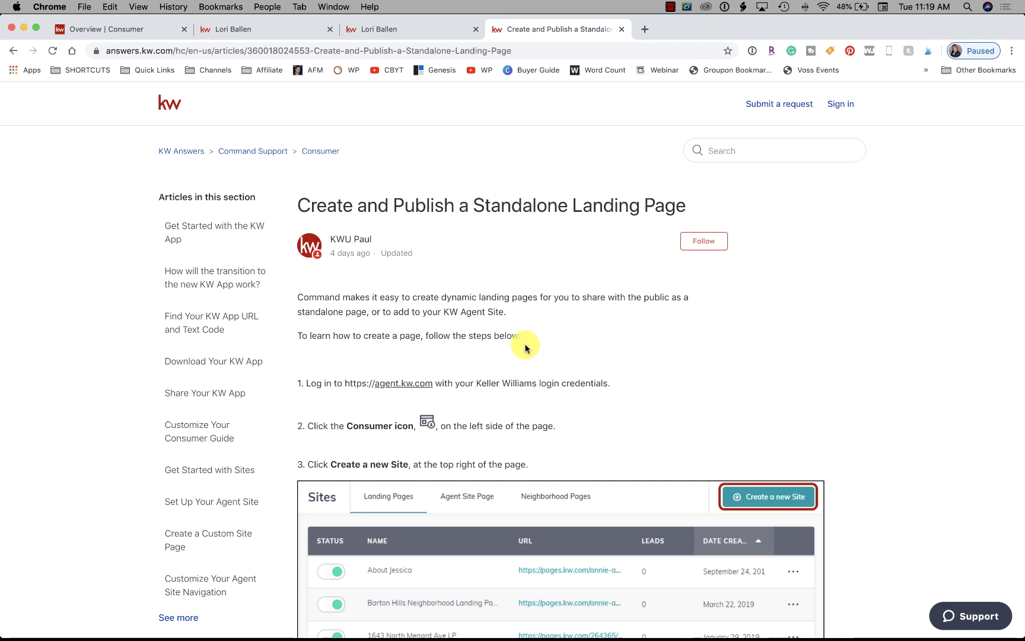
scroll(526, 348, "down", 20)
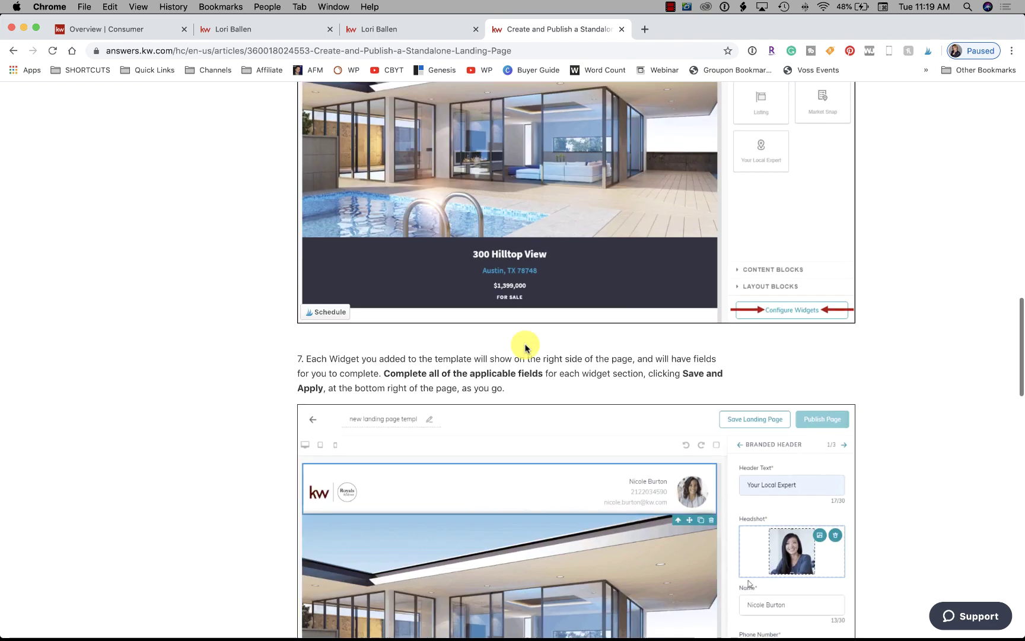
scroll(525, 348, "down", 20)
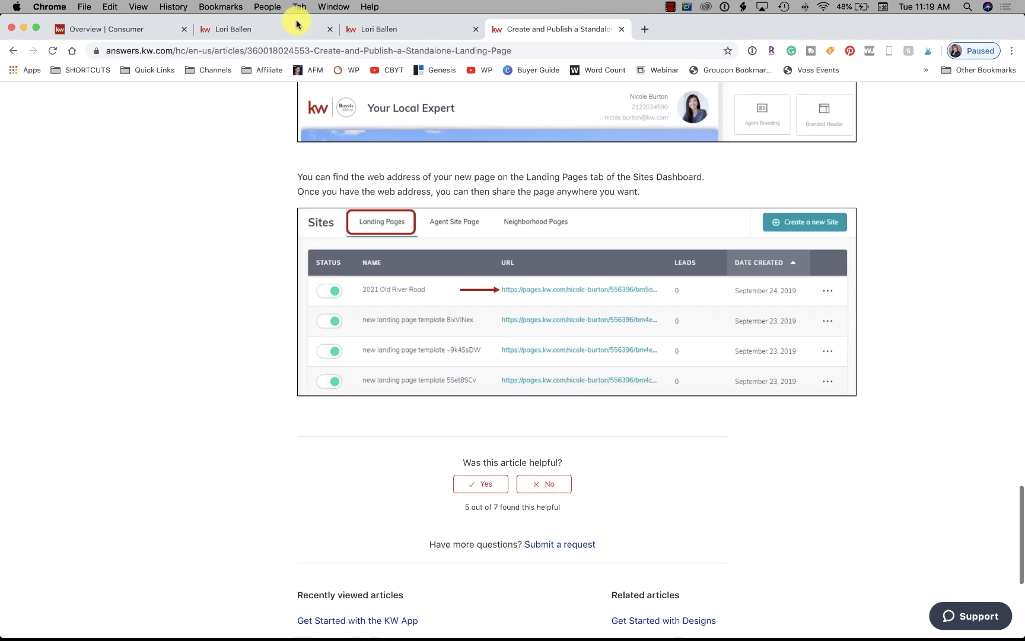
left_click(297, 24)
left_click(516, 29)
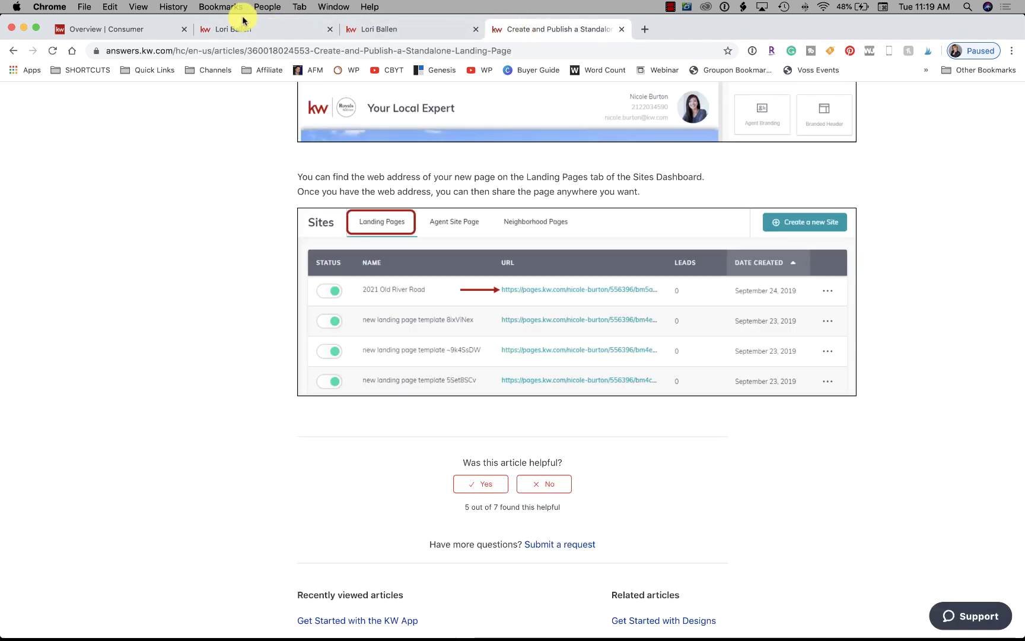
left_click(122, 29)
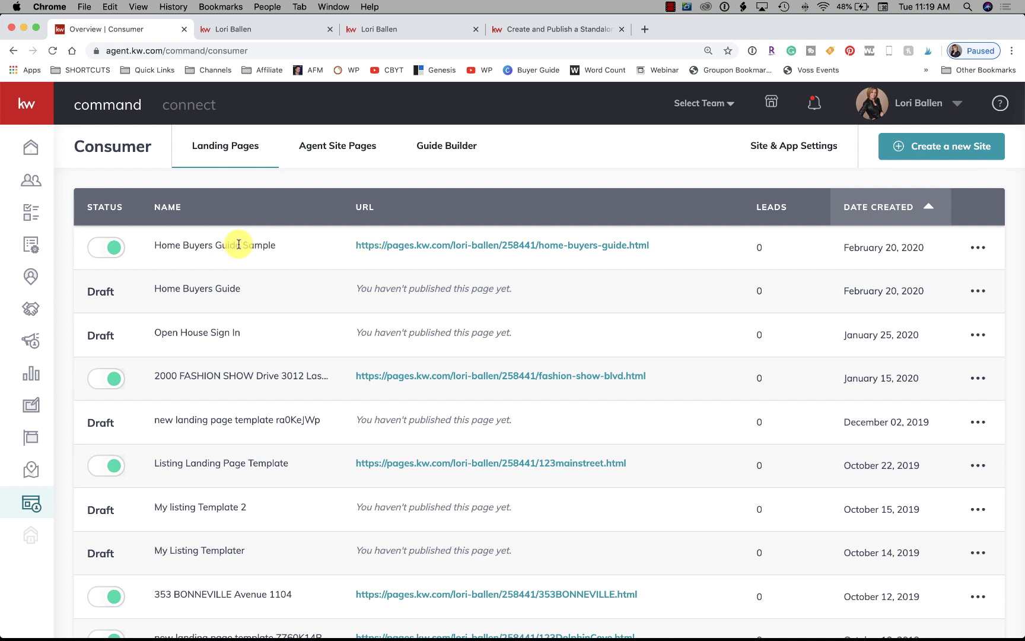
scroll(272, 305, "down", 3)
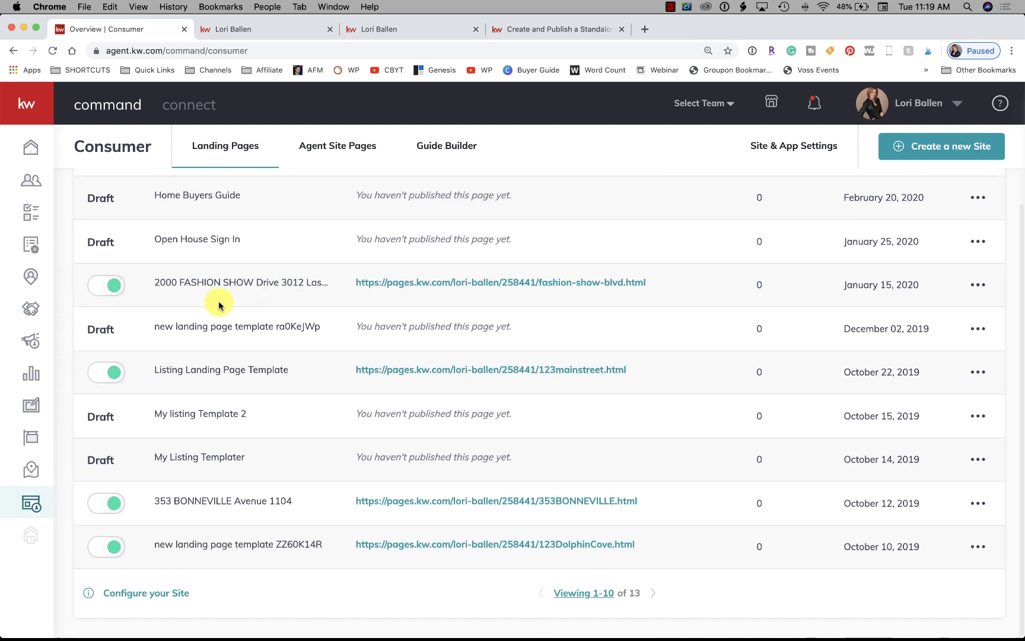
left_click(615, 284)
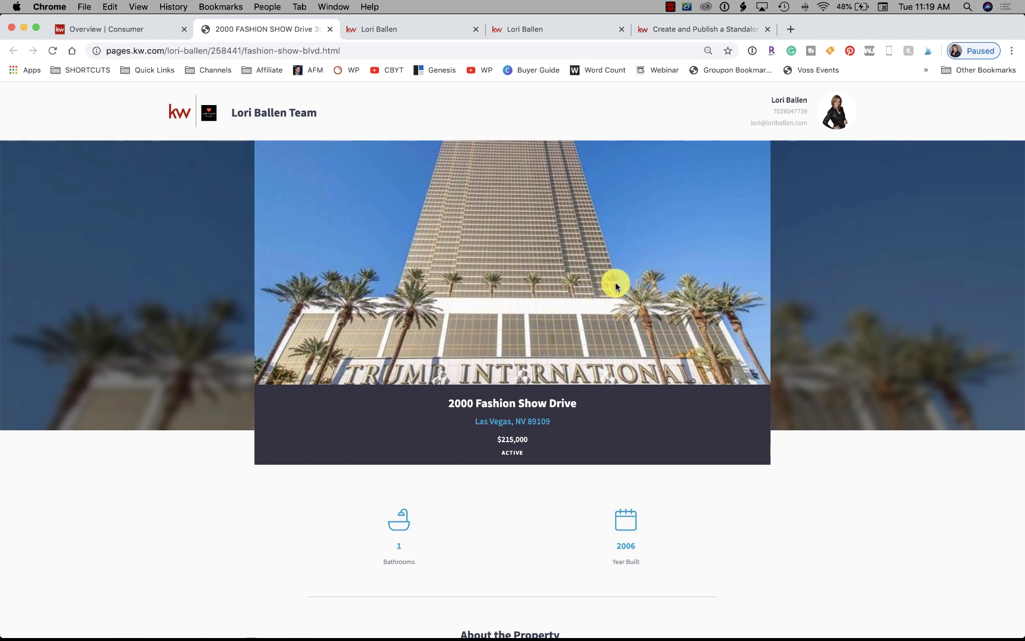
scroll(615, 283, "down", 2)
scroll(615, 283, "up", 2)
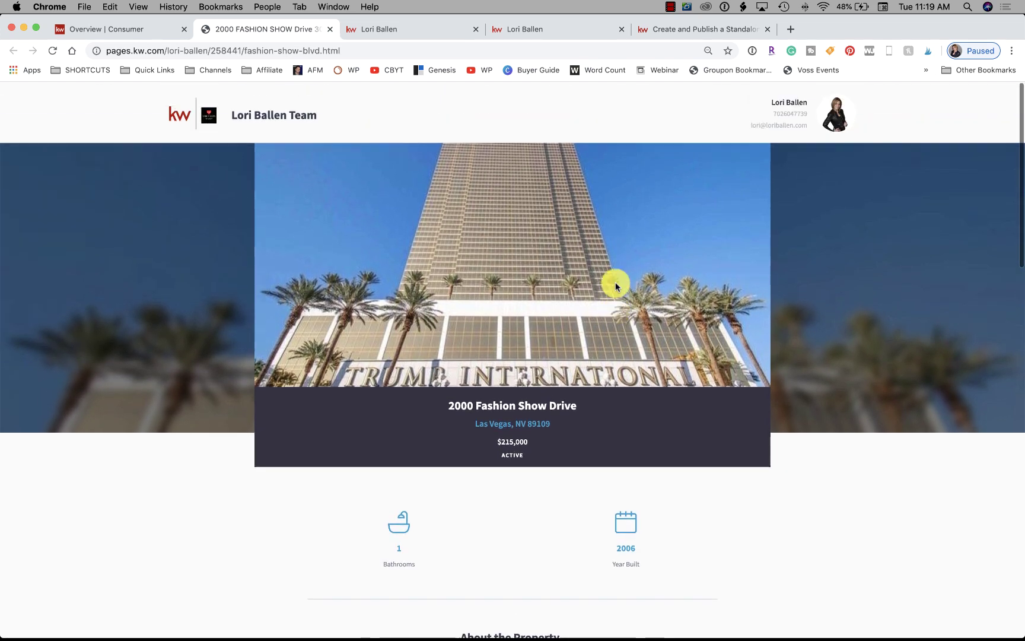
scroll(707, 300, "down", 4)
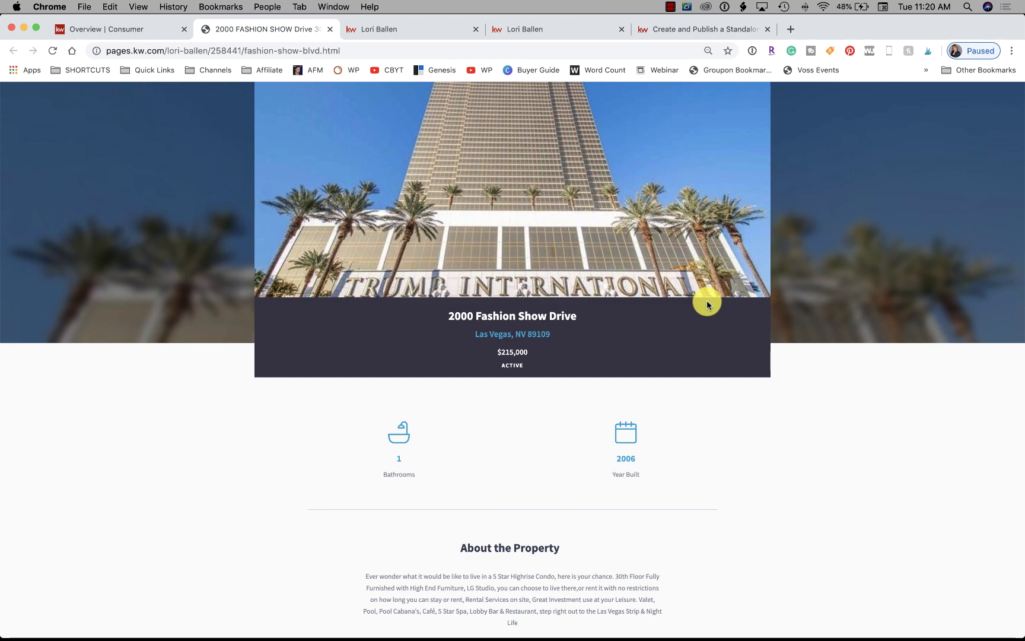
scroll(706, 305, "down", 10)
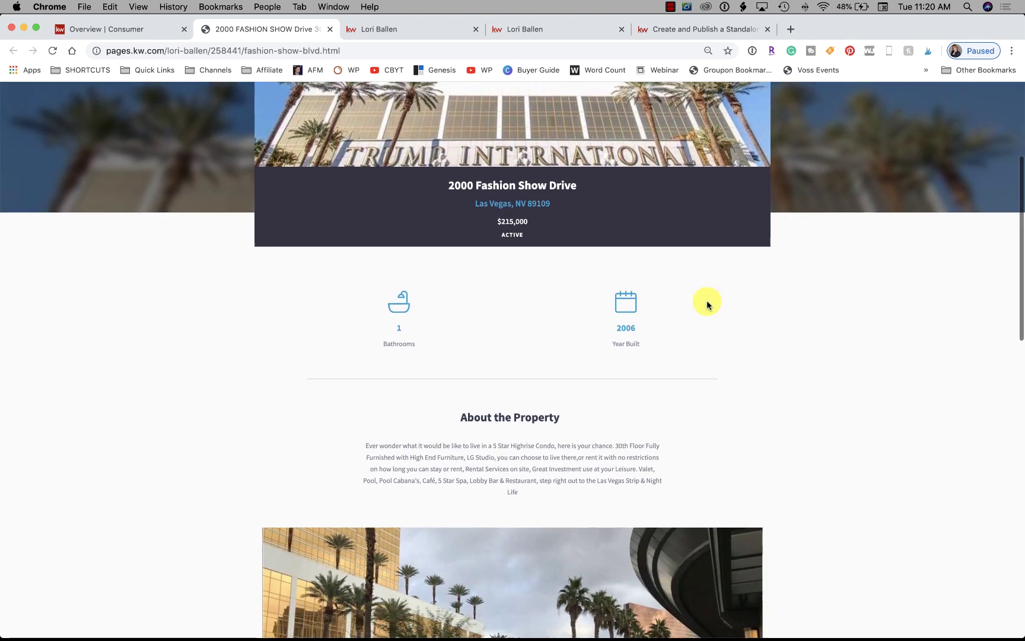
scroll(707, 305, "down", 7)
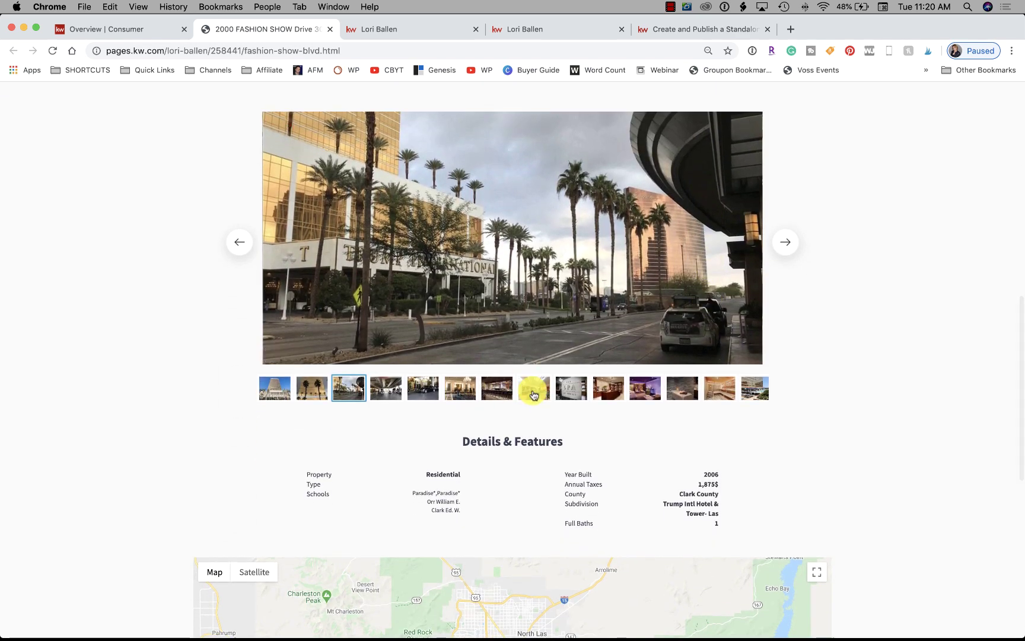
left_click(533, 391)
left_click(782, 243)
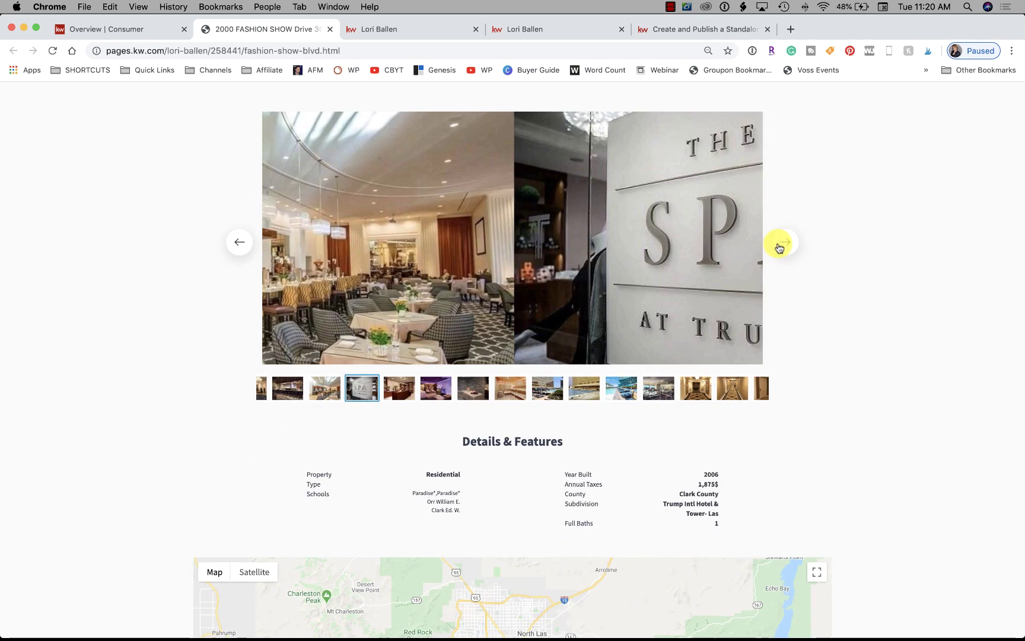
Scroll the listing page down to the map and footer, then back to the top
scroll(866, 344, "down", 15)
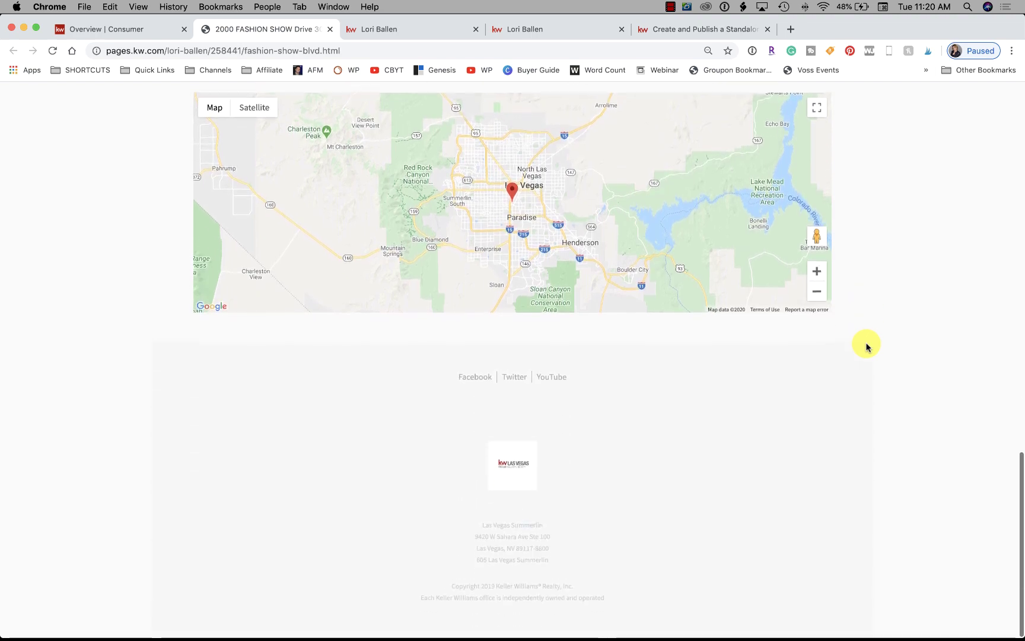
scroll(866, 346, "up", 20)
scroll(866, 346, "down", 12)
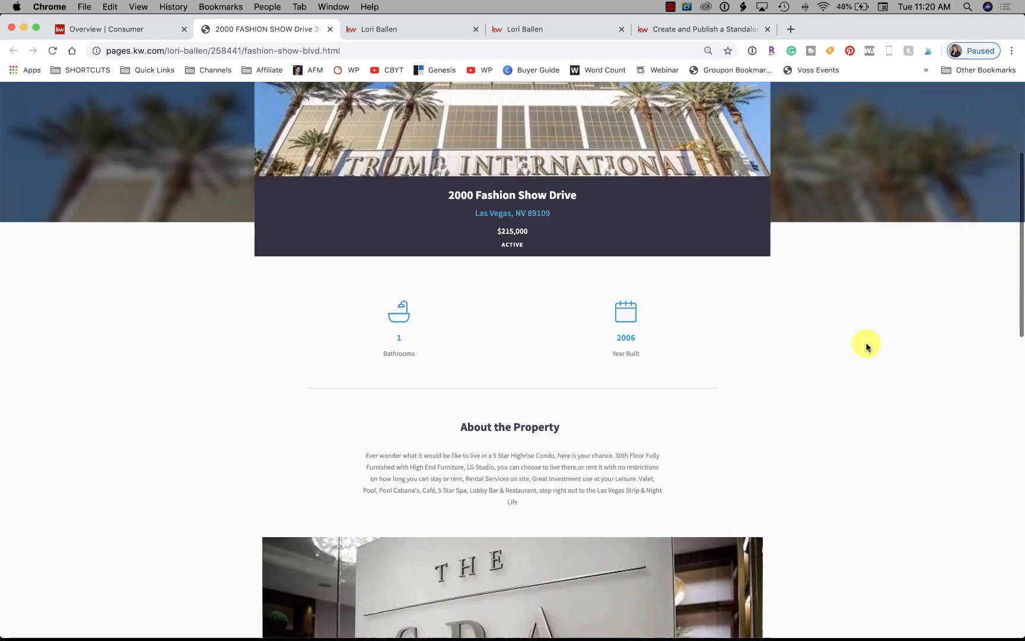
scroll(867, 345, "down", 20)
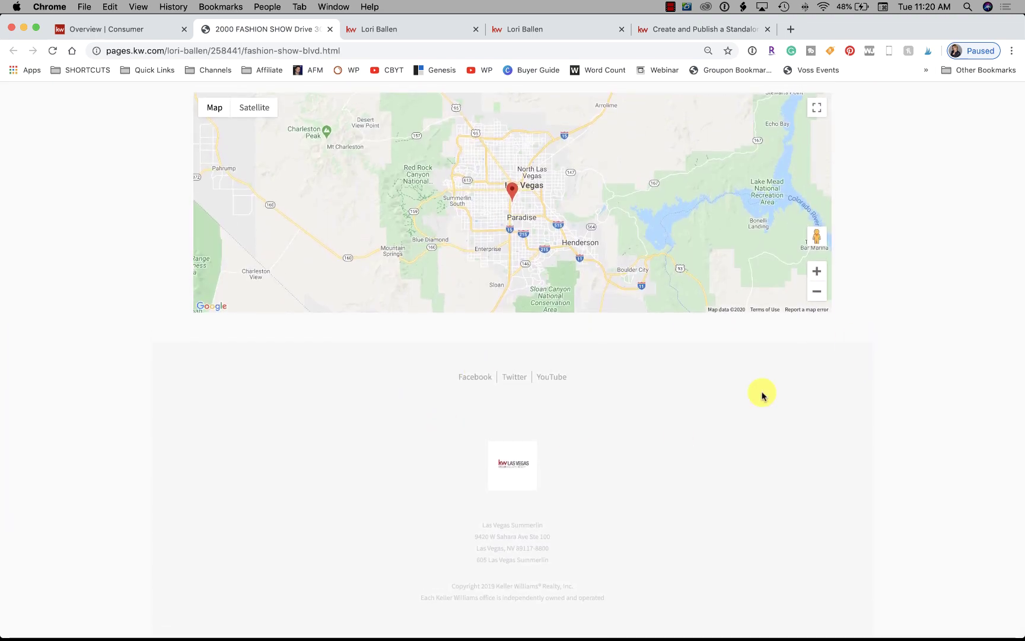
scroll(640, 334, "up", 1)
scroll(639, 333, "up", 20)
scroll(639, 334, "down", 3)
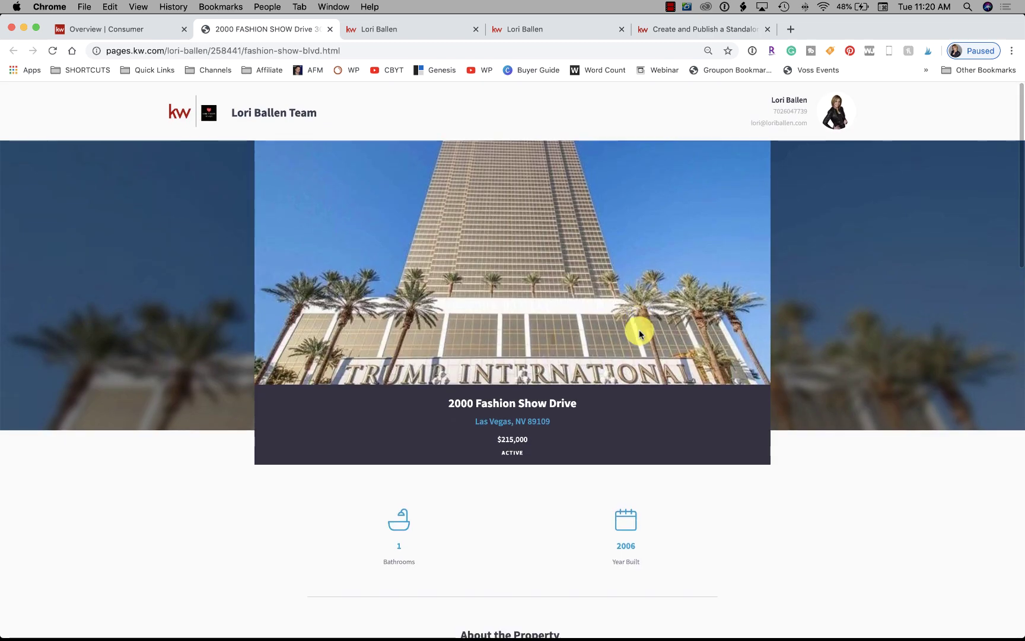
scroll(640, 334, "up", 2)
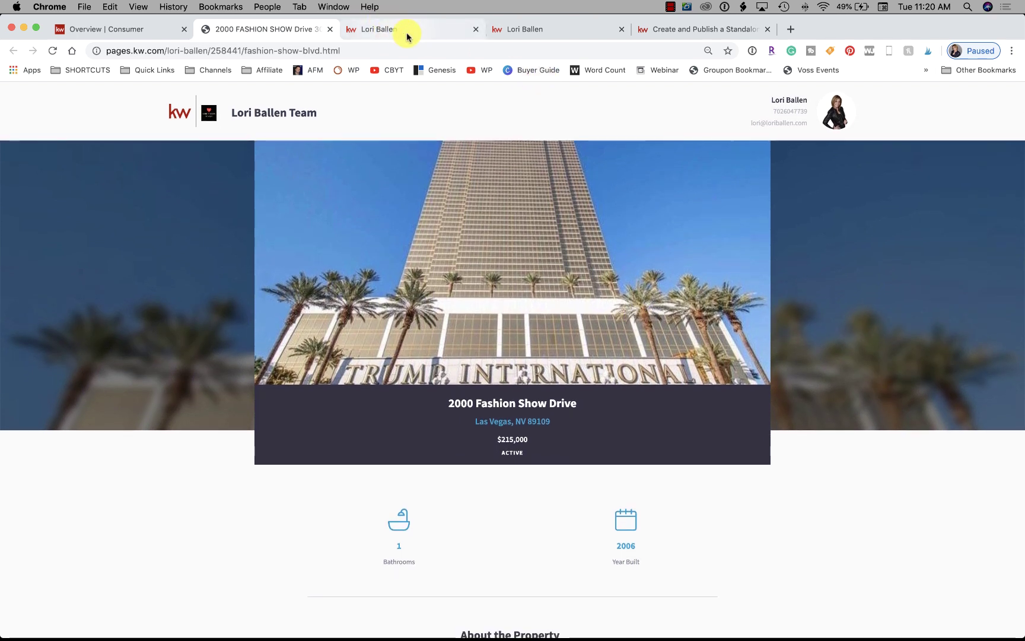
scroll(524, 286, "down", 1)
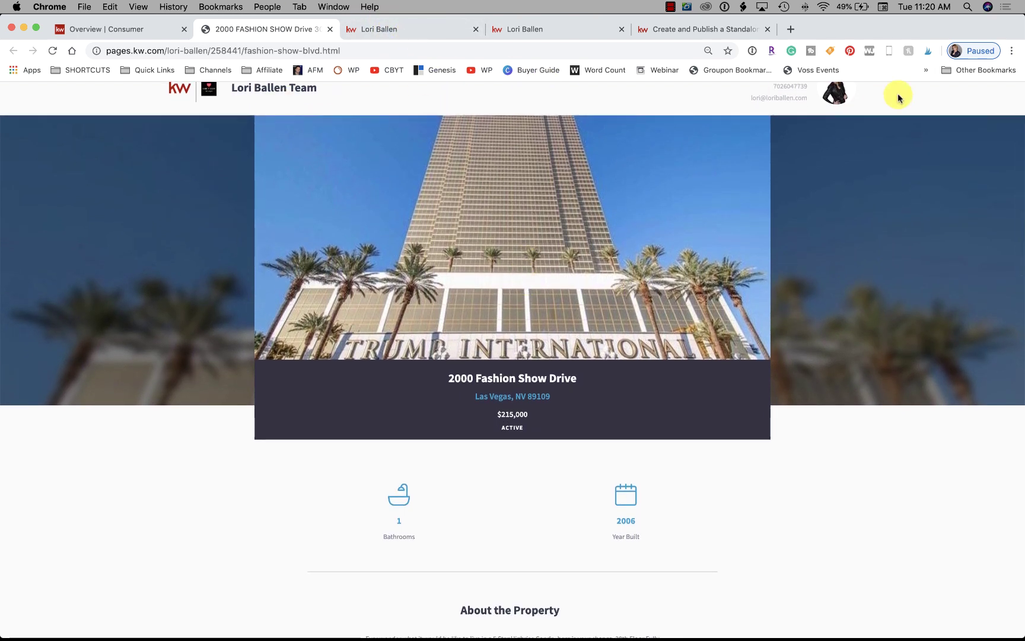
scroll(794, 109, "up", 1)
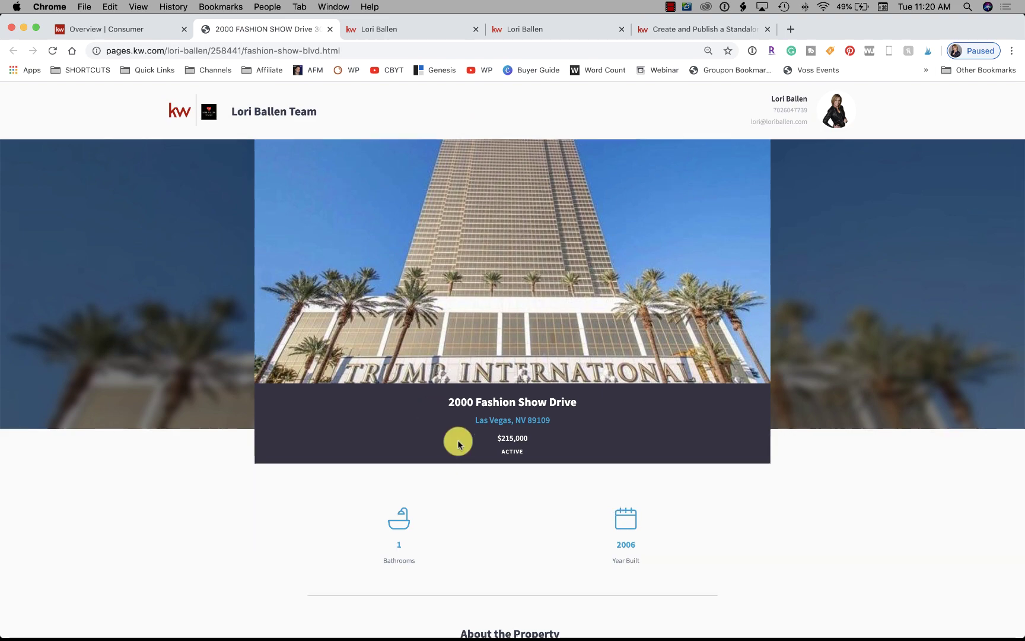
scroll(457, 442, "down", 20)
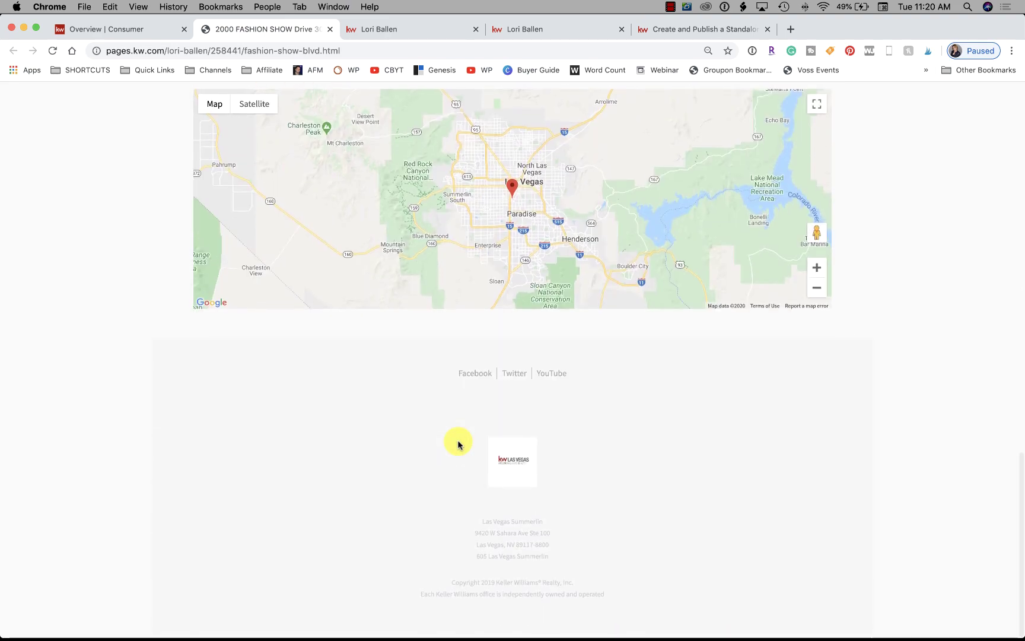
scroll(457, 442, "up", 20)
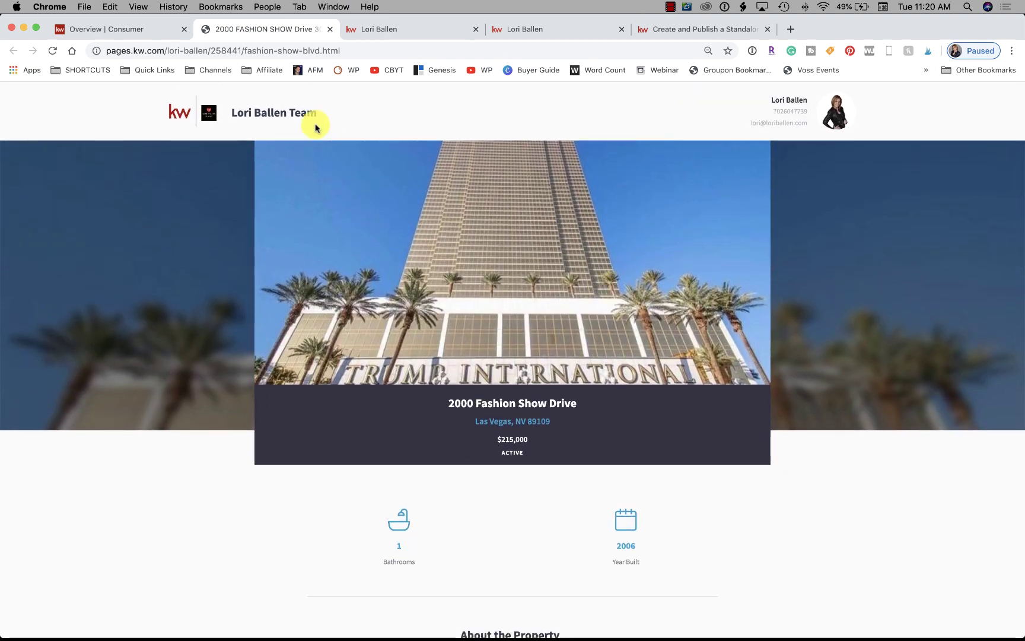
left_click(543, 30)
Open the agent site's Instant Home Value Estimate page from the team menu and browse it
left_click(792, 116)
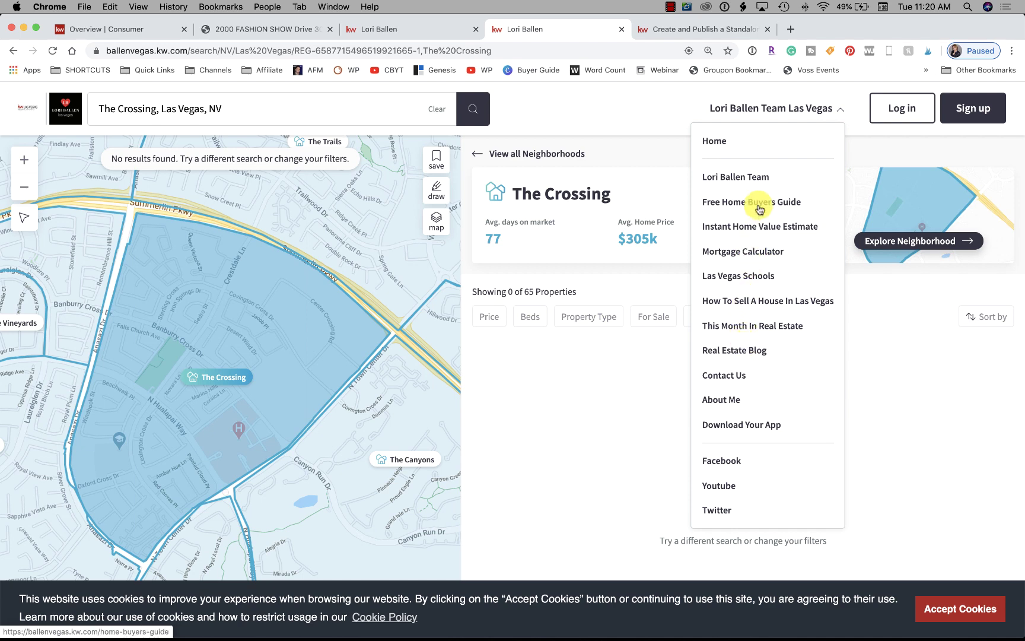
left_click(755, 226)
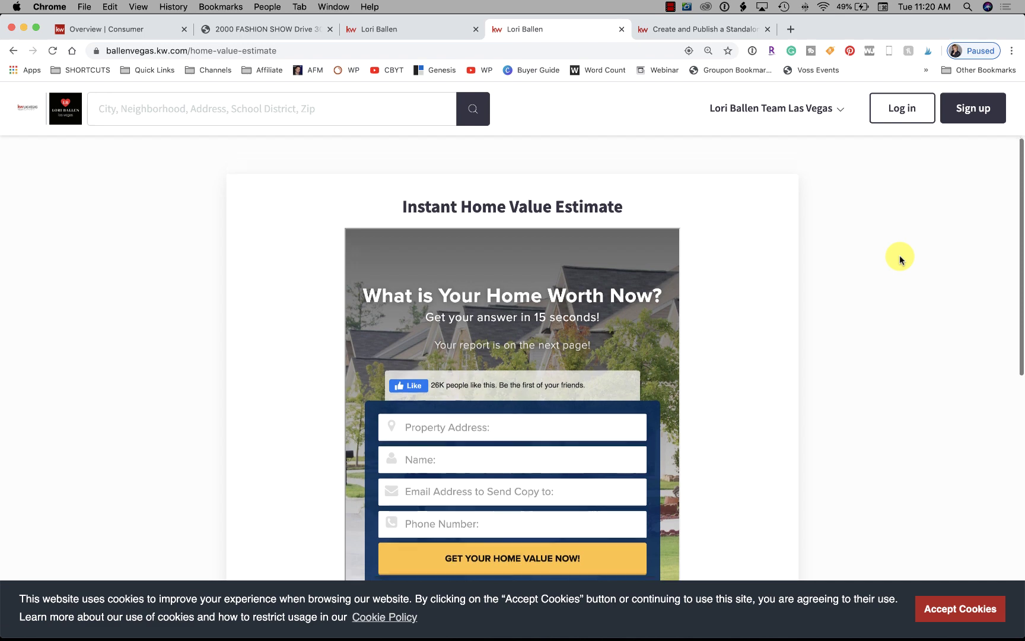
scroll(900, 259, "down", 3)
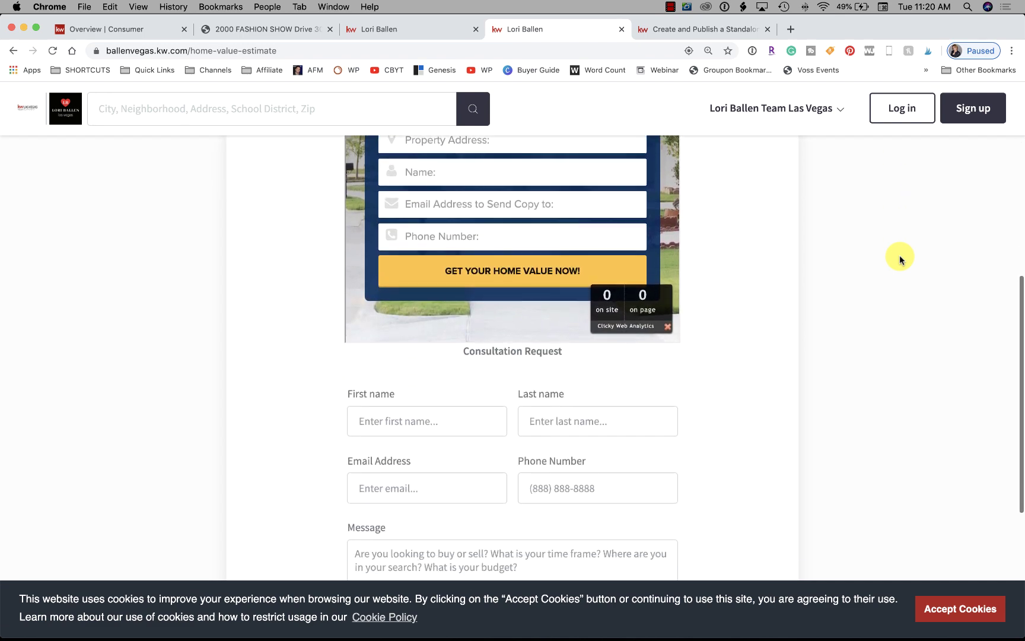
scroll(445, 414, "up", 6)
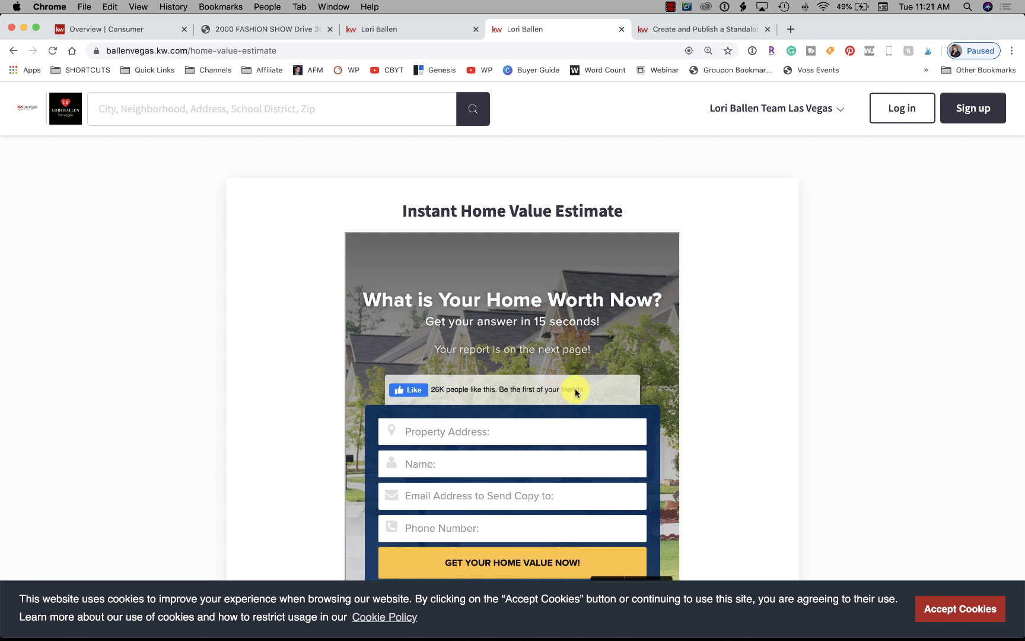
scroll(772, 336, "down", 1)
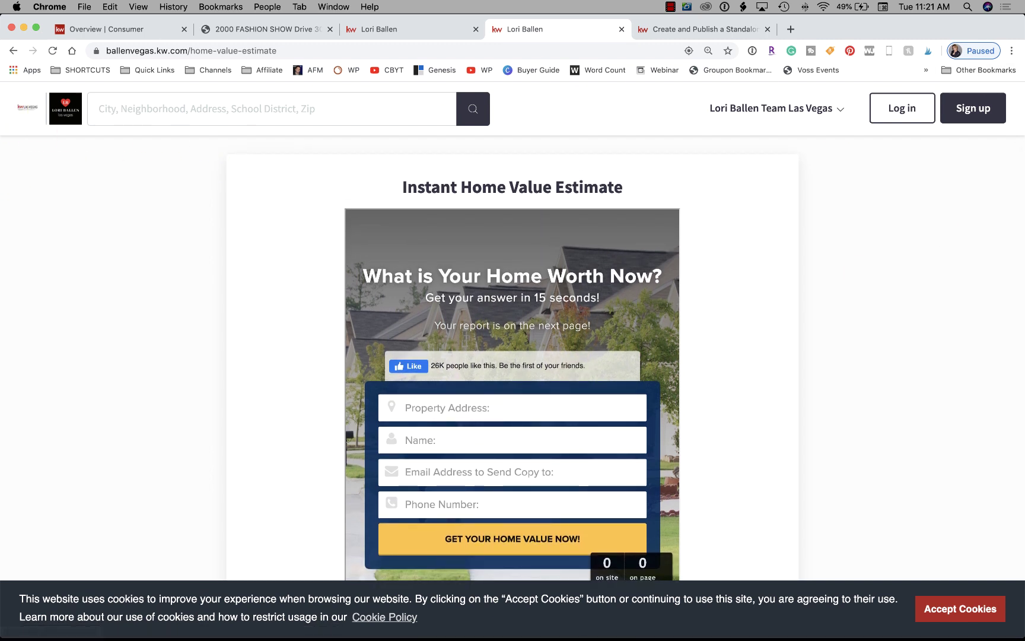
left_click(830, 105)
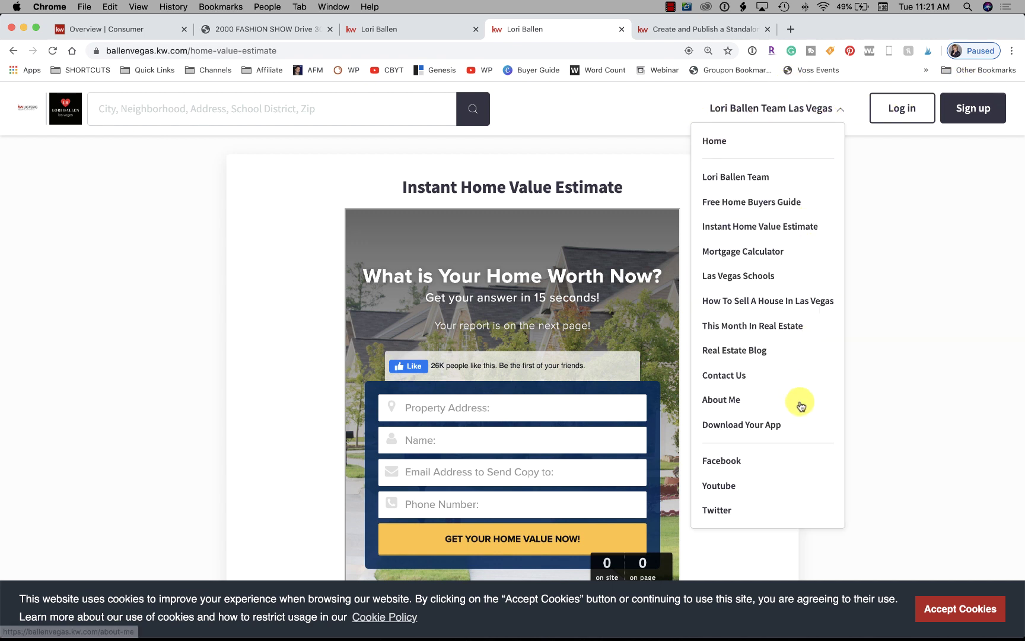
left_click(199, 107)
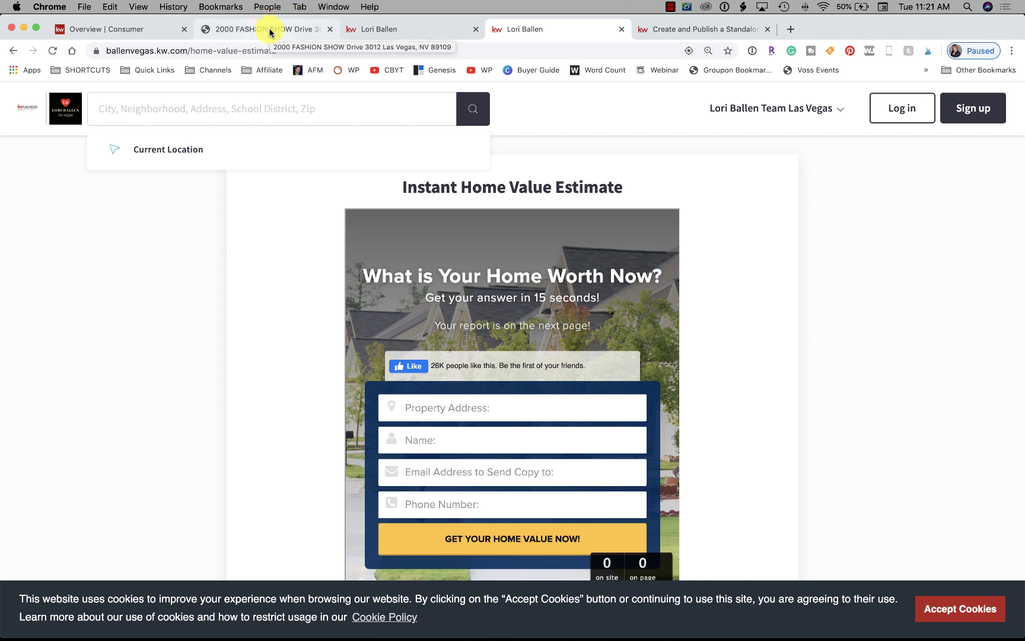
scroll(629, 232, "down", 1)
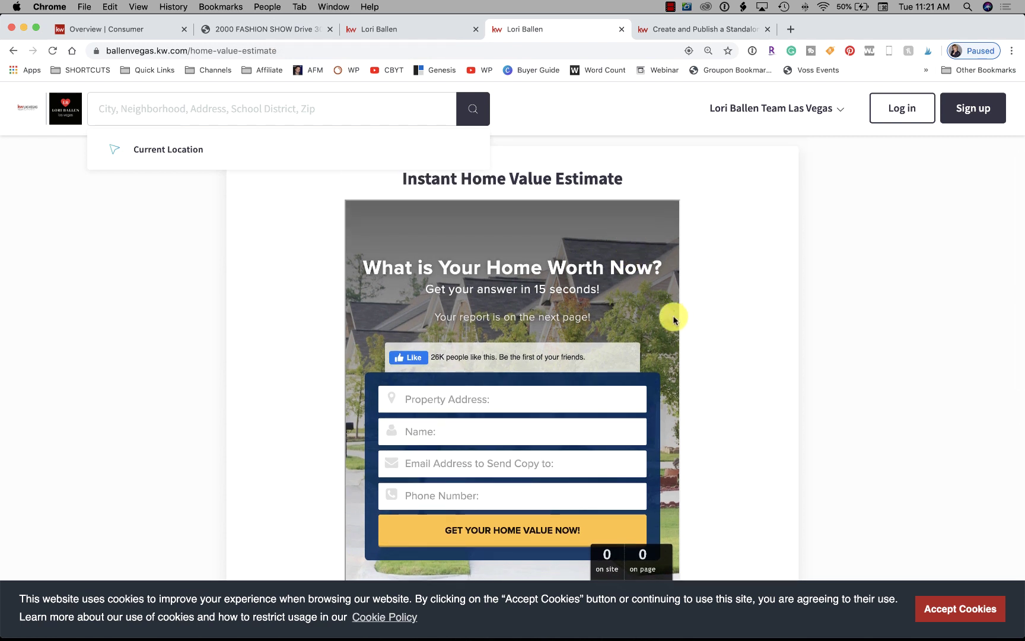
left_click(787, 116)
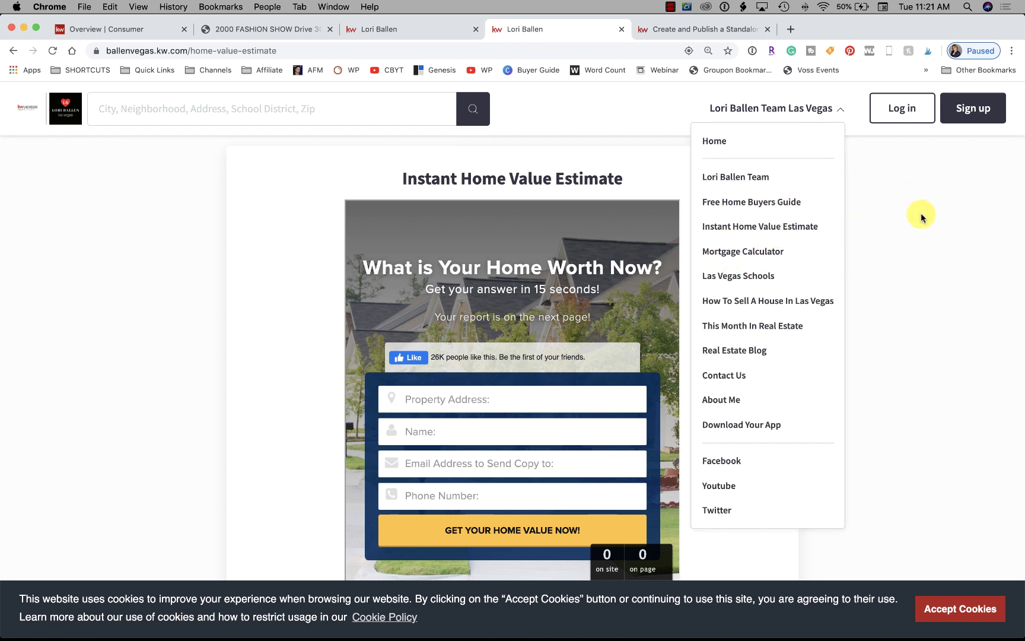
left_click(255, 29)
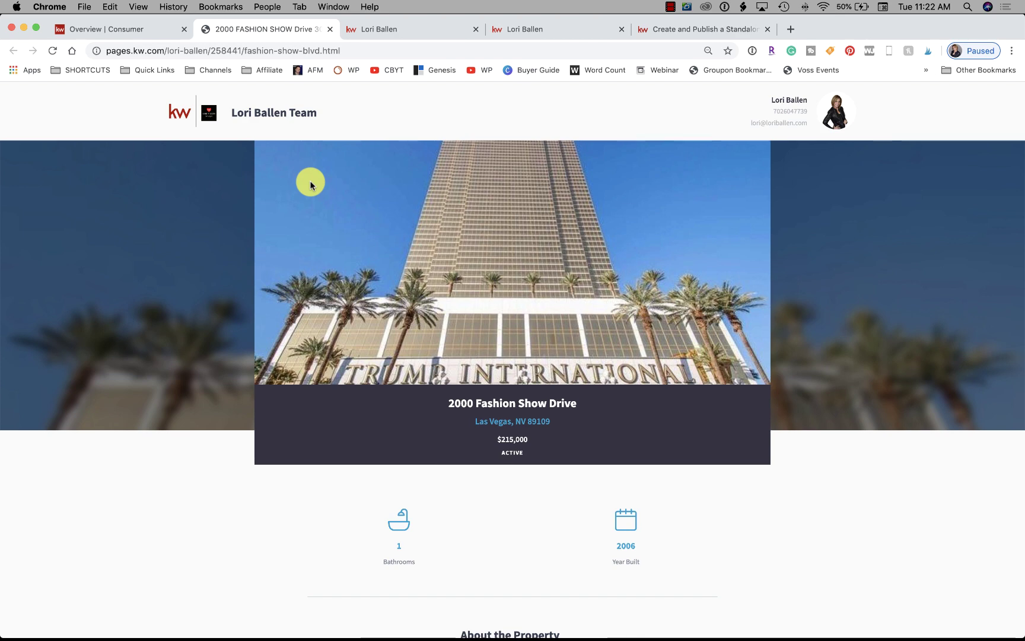
Open the Home Buyers Guide Sample landing page link in a new tab
left_click(83, 28)
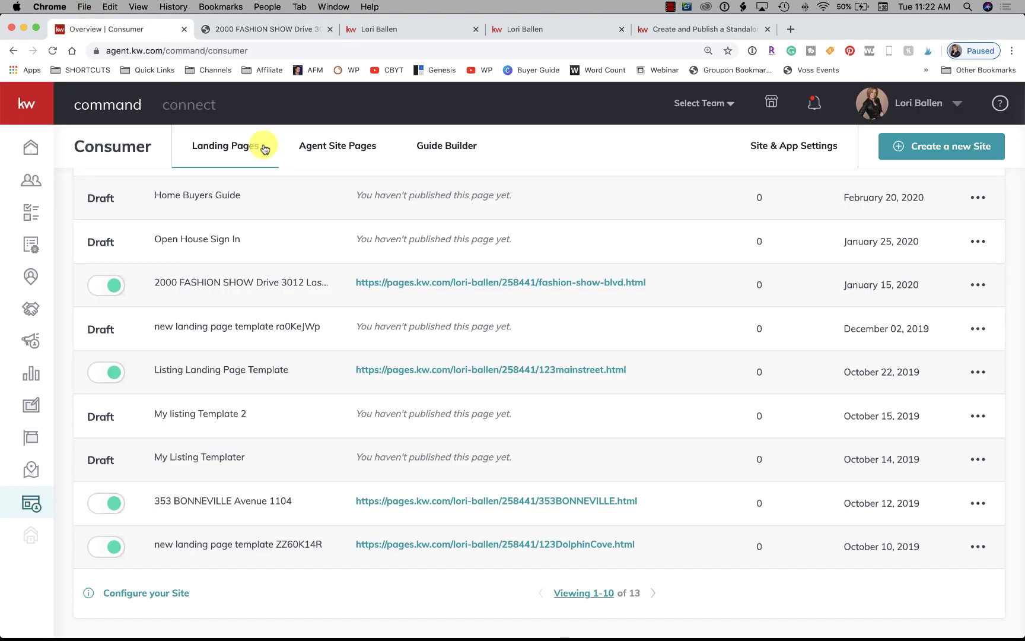
scroll(785, 236, "up", 3)
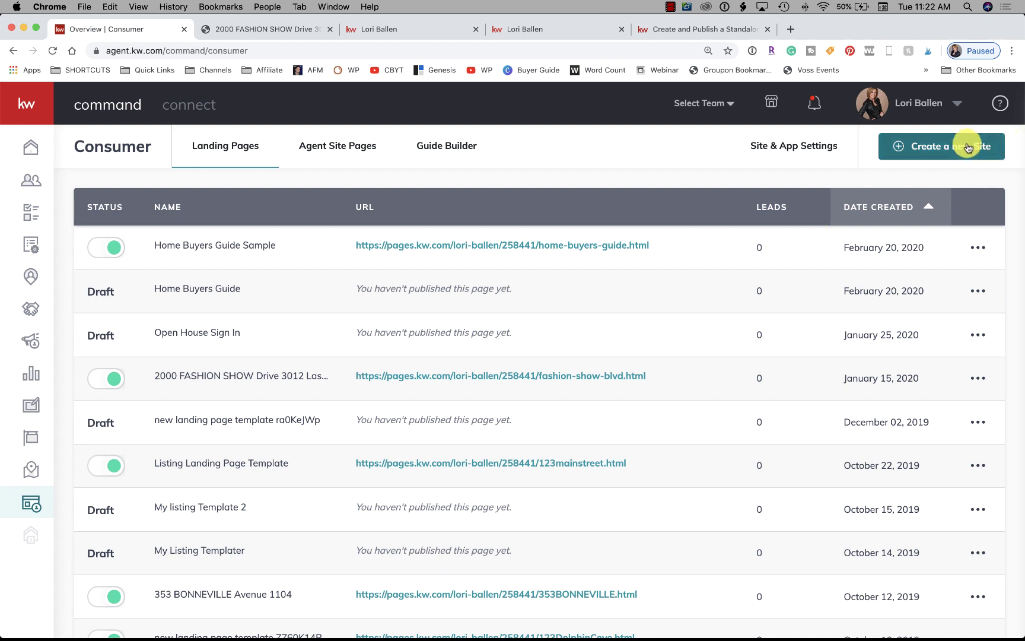
right_click(491, 249)
left_click(515, 251)
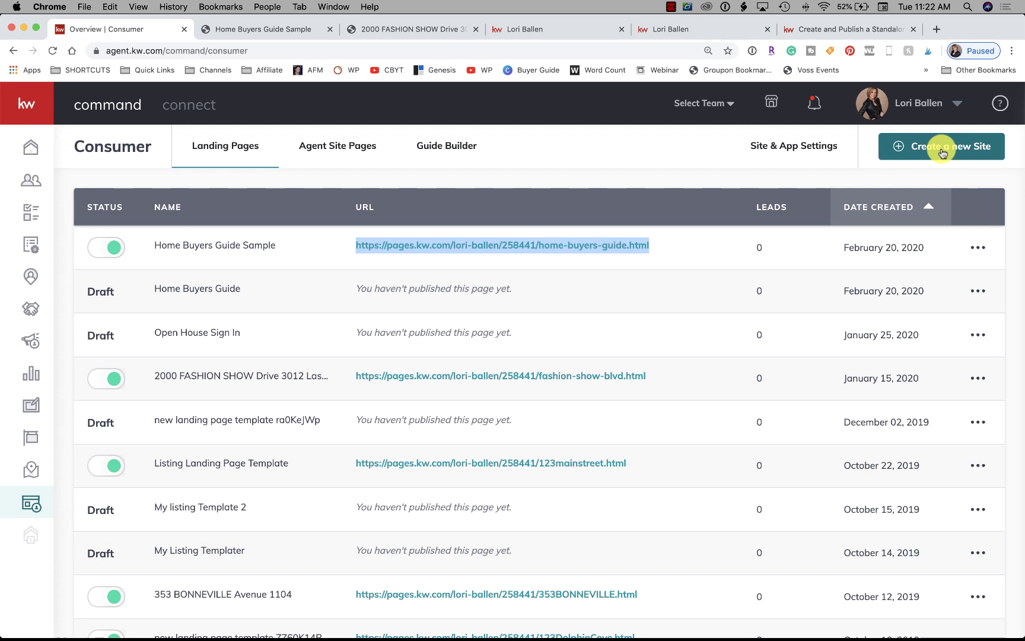
Start a new site to bring up Choose Page Type, then view the Home Buyers Guide Sample page
left_click(942, 152)
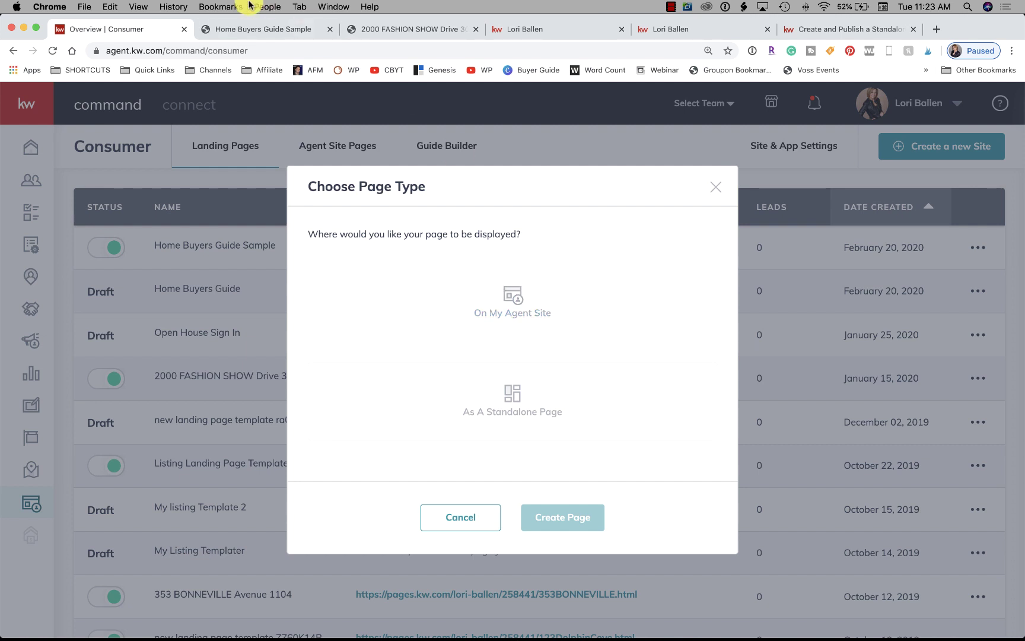
left_click(289, 33)
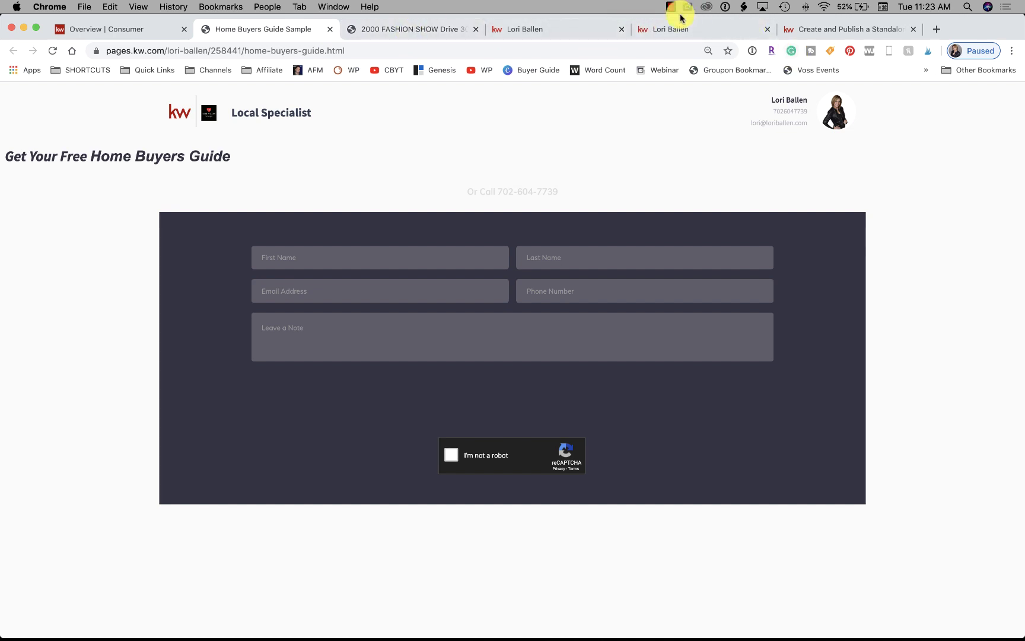
Move the agent website tab into second place and highlight its kw.com domain in the address
left_click_drag(700, 29, 252, 24)
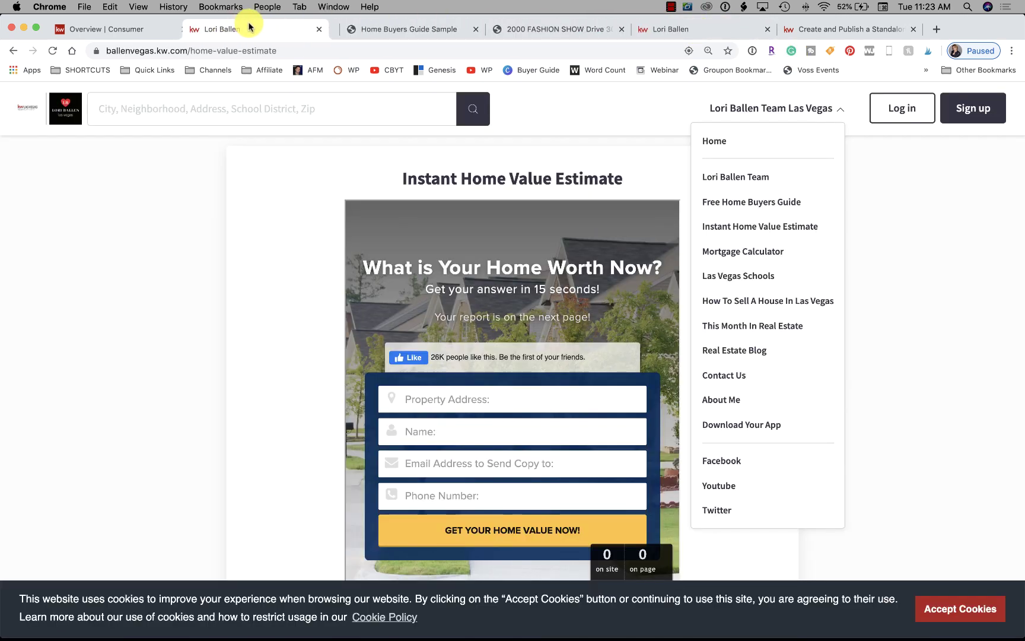
left_click(108, 51)
left_click_drag(108, 51, 187, 49)
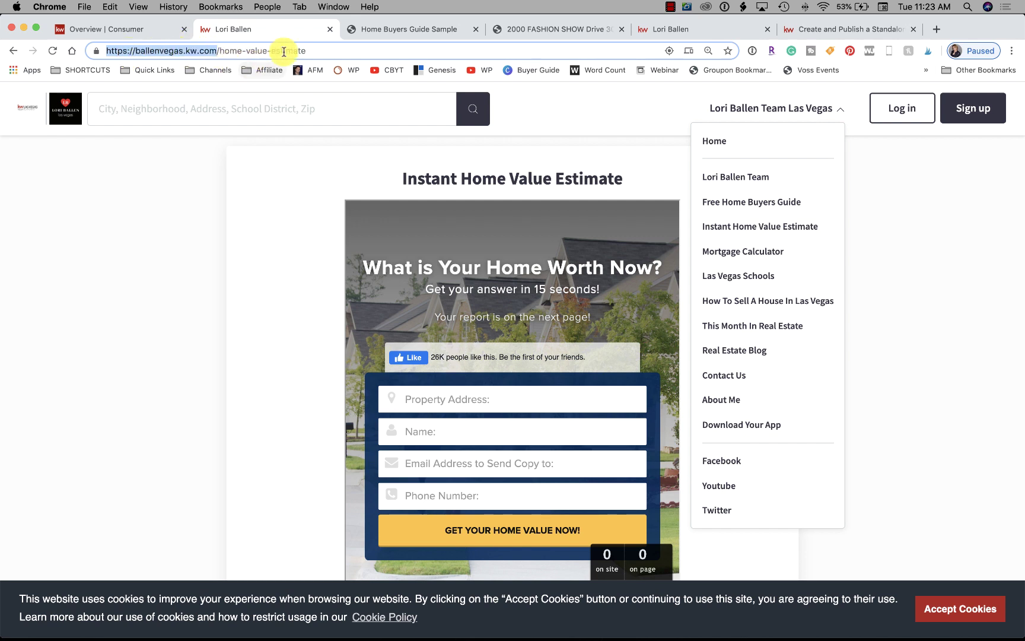
Highlight the pages.kw.com domain and the agent/258441/home-buyers-guide.html path of the landing page address
left_click(416, 31)
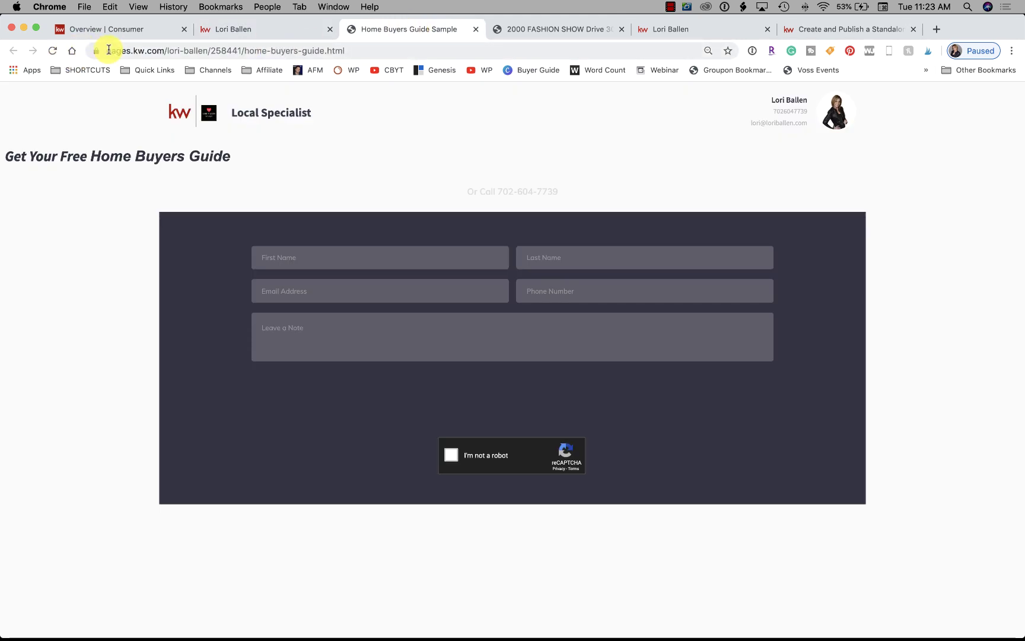
left_click_drag(106, 51, 161, 50)
left_click_drag(241, 51, 199, 53)
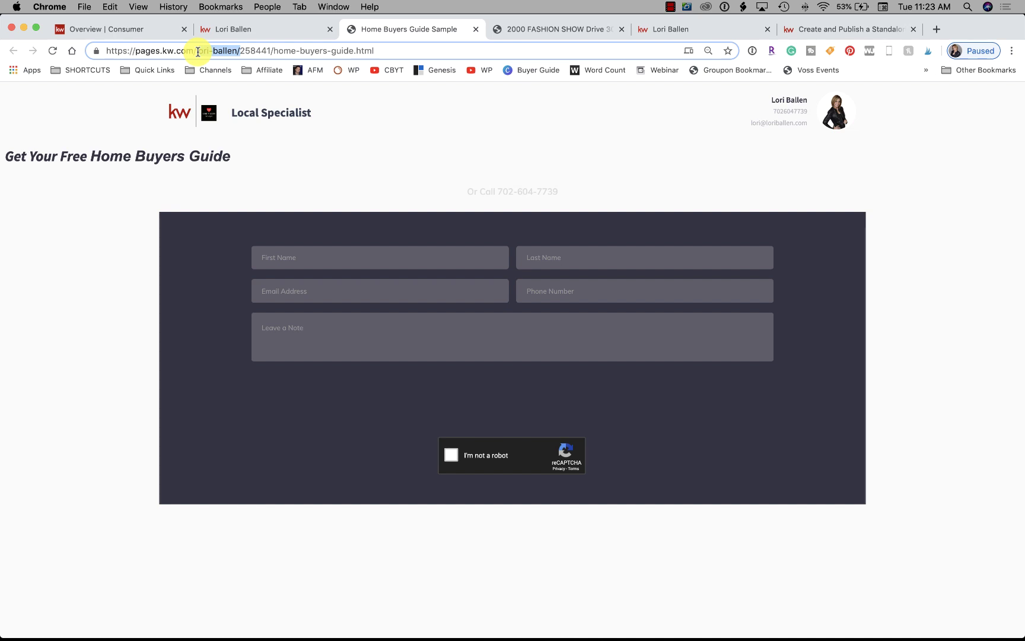
left_click_drag(197, 51, 198, 51)
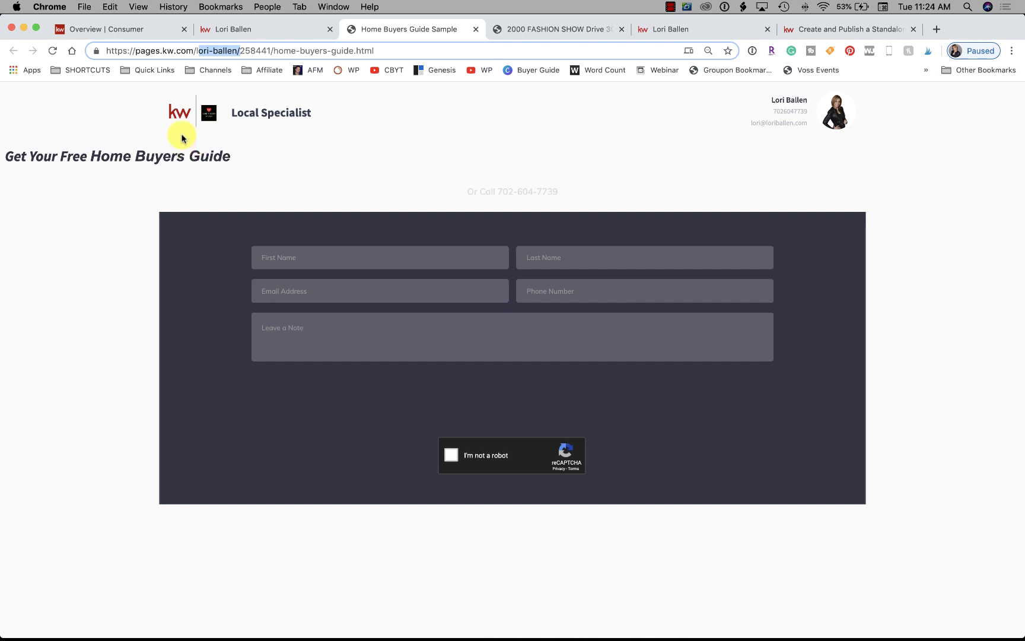
left_click(195, 52)
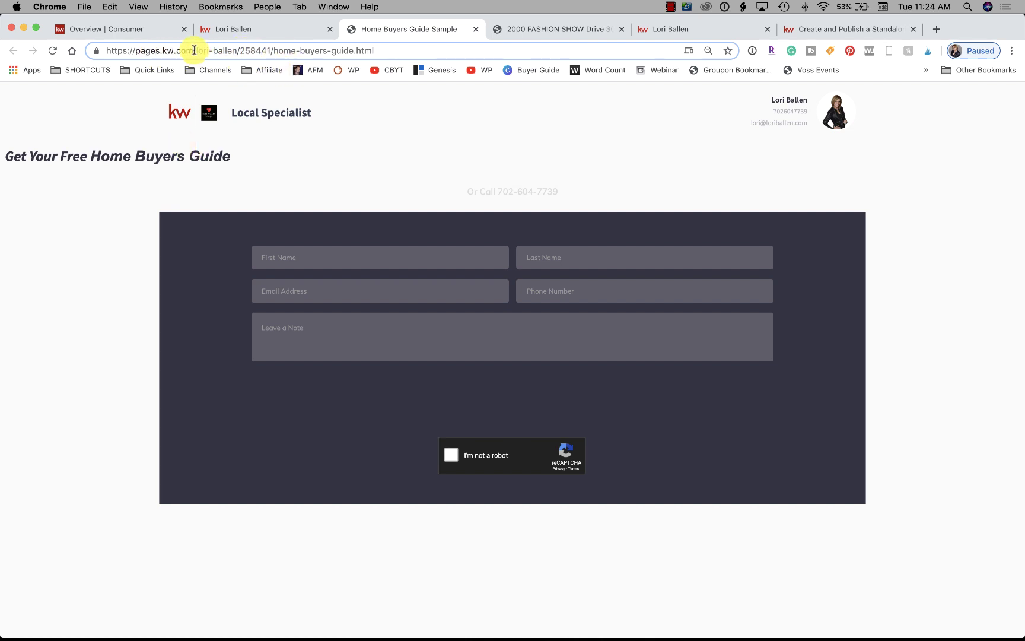
left_click_drag(193, 51, 115, 51)
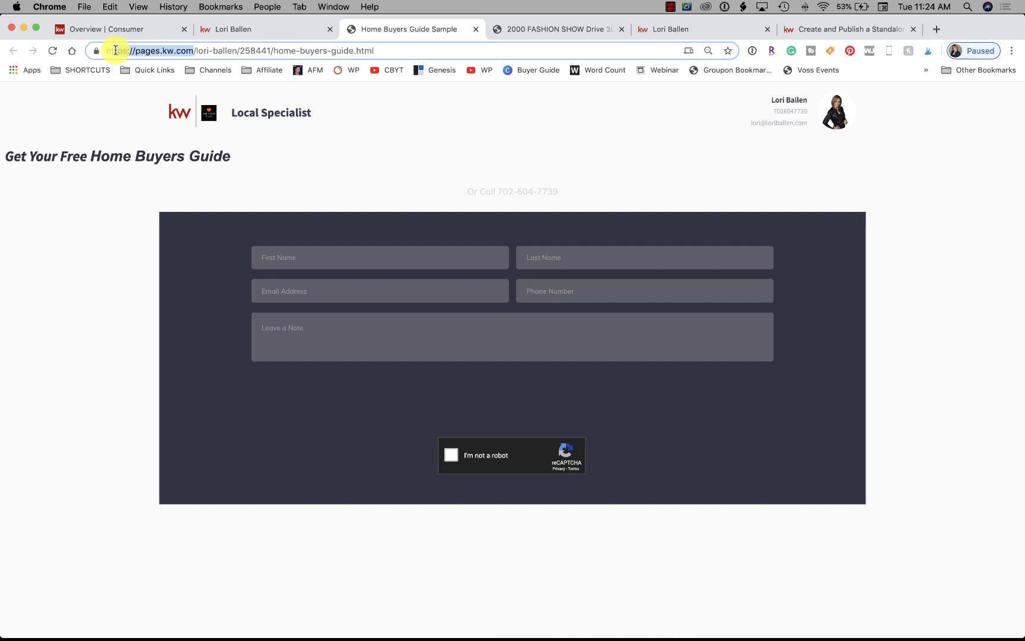
left_click(183, 51)
left_click_drag(195, 51, 105, 53)
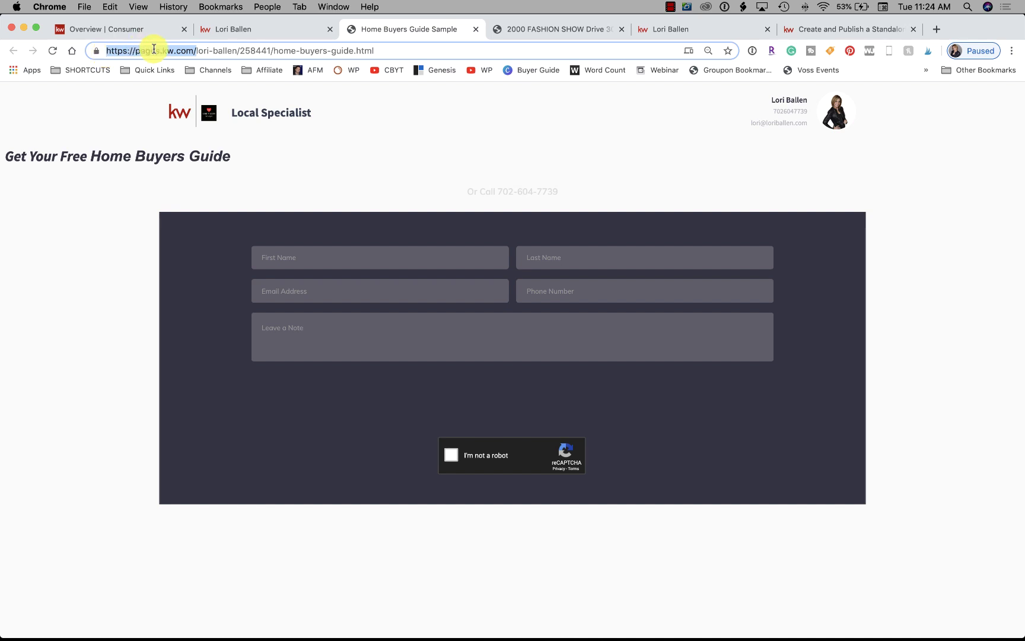
left_click(192, 51)
left_click_drag(196, 51, 392, 71)
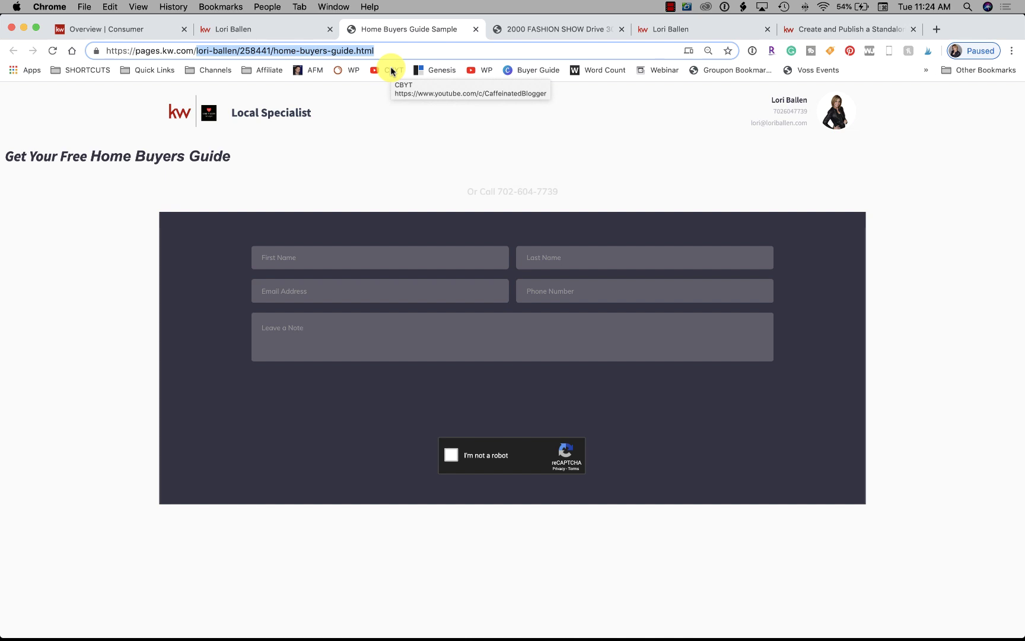
Compare the landing page path with the agent site address, then return to KW Command
left_click(313, 30)
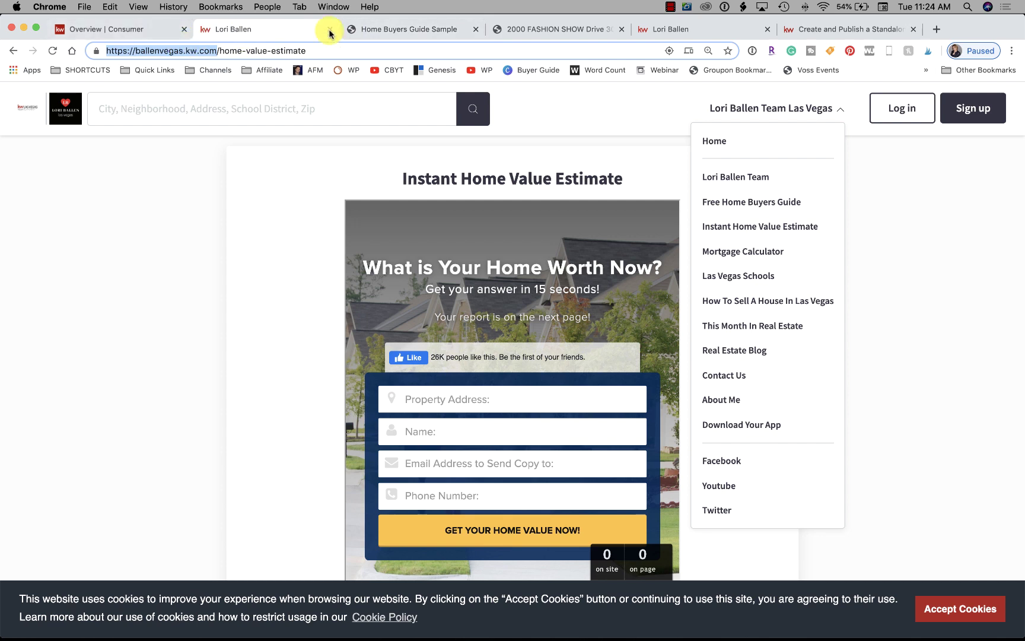
left_click(393, 28)
left_click_drag(197, 51, 620, 54)
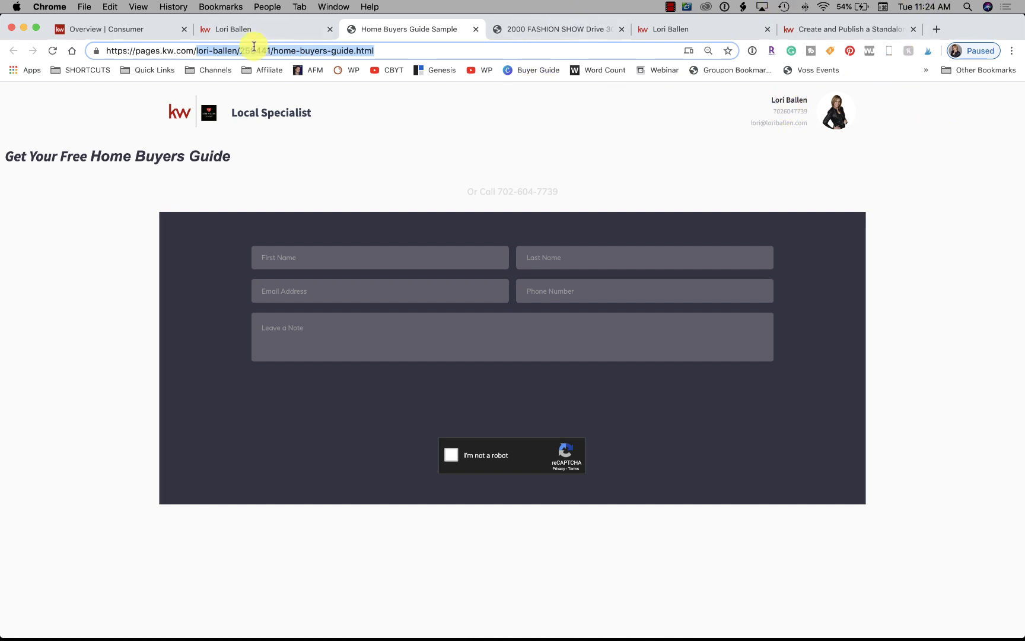
left_click(279, 30)
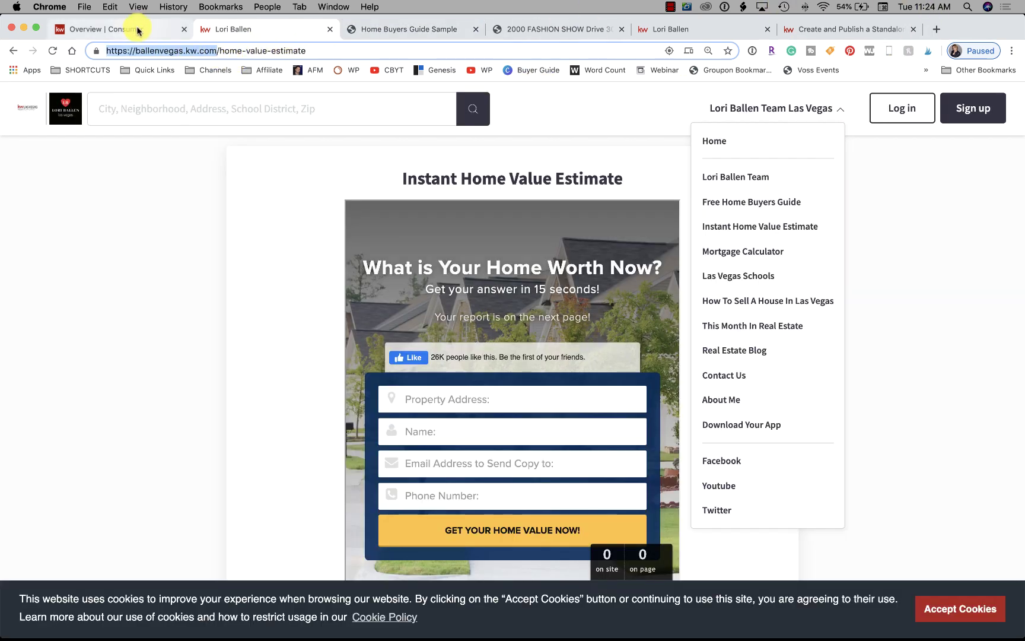
left_click(137, 31)
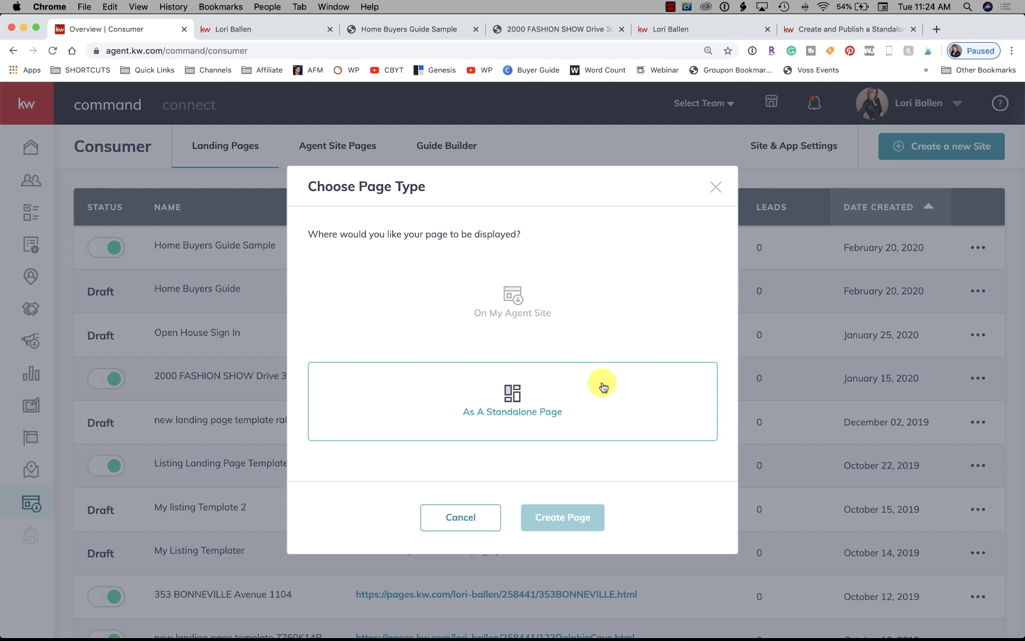
Choose 'As A Standalone Page' as the page type and create the page
left_click(527, 396)
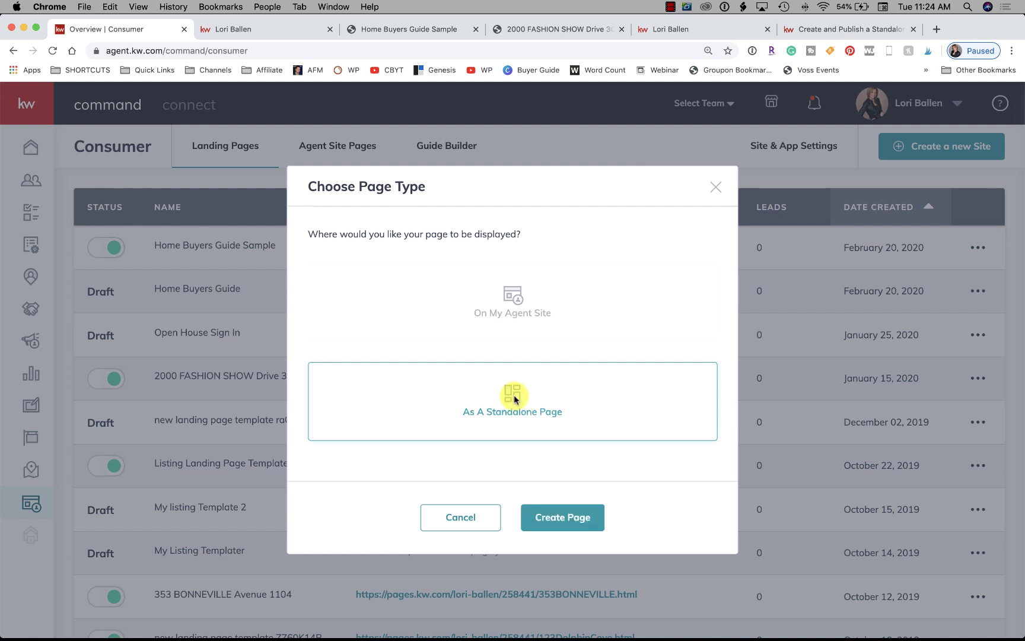
left_click(566, 520)
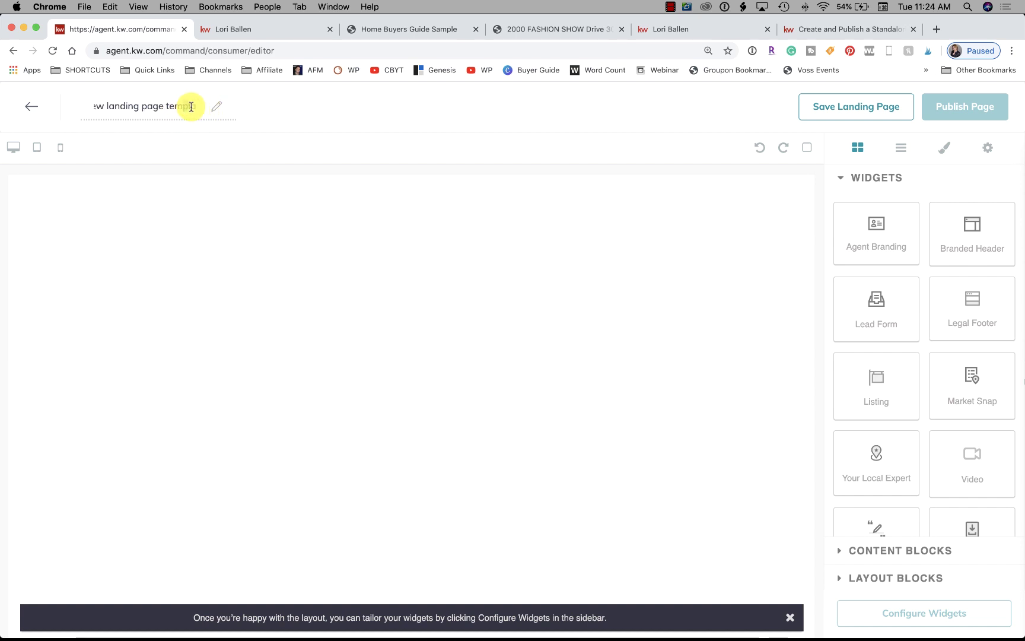
left_click_drag(196, 106, 85, 96)
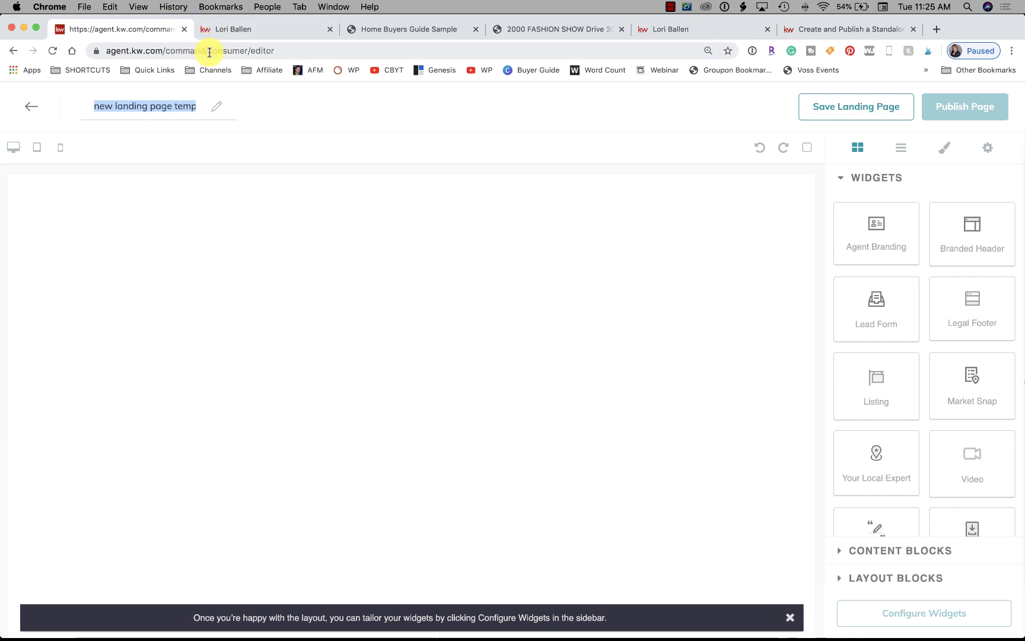
left_click_drag(207, 53, 287, 52)
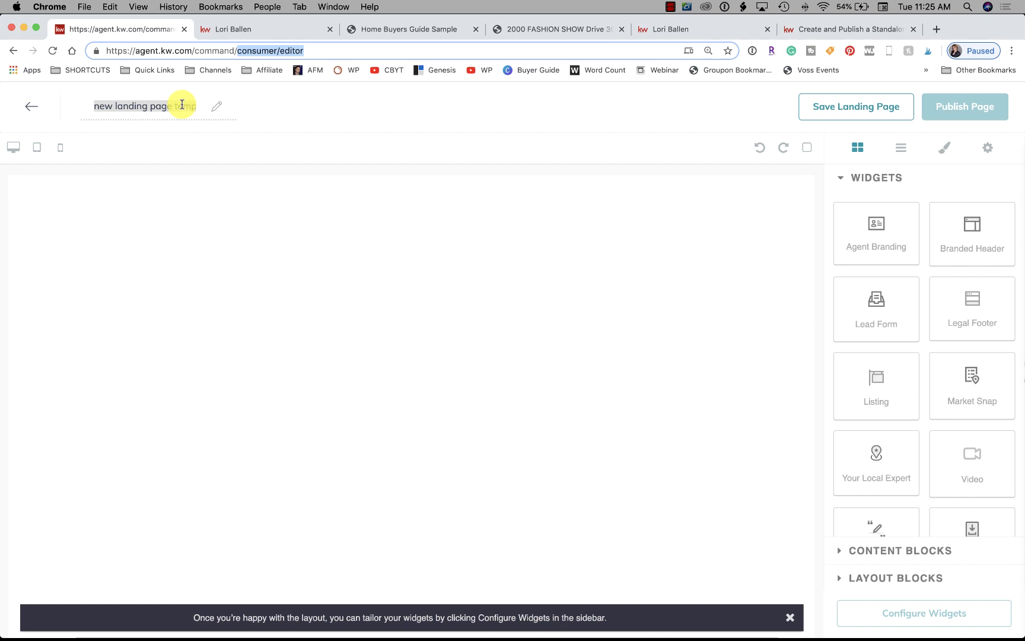
type("S")
left_click(181, 105)
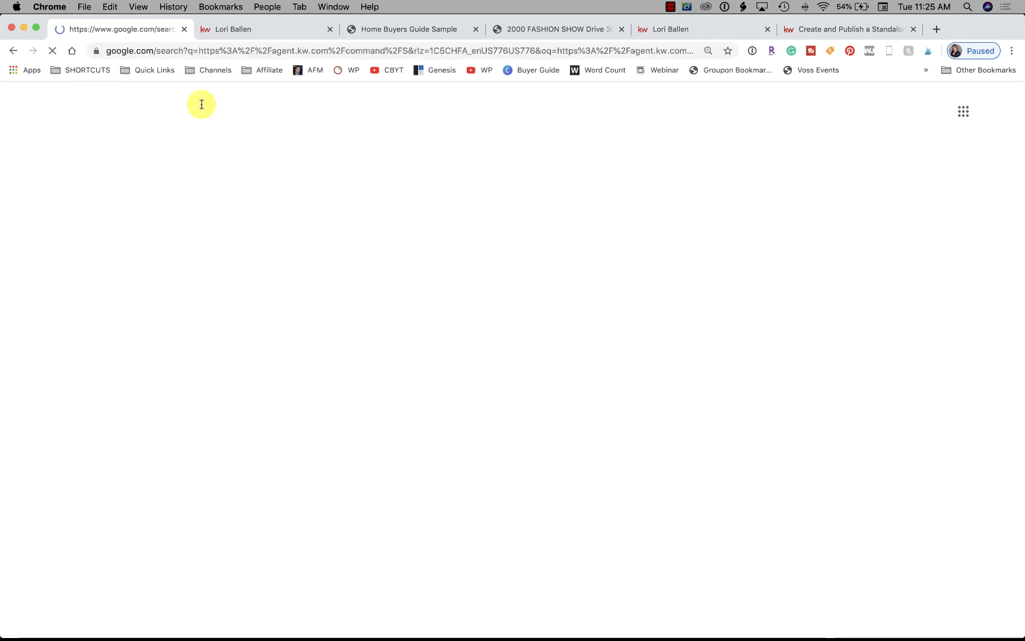
left_click(13, 51)
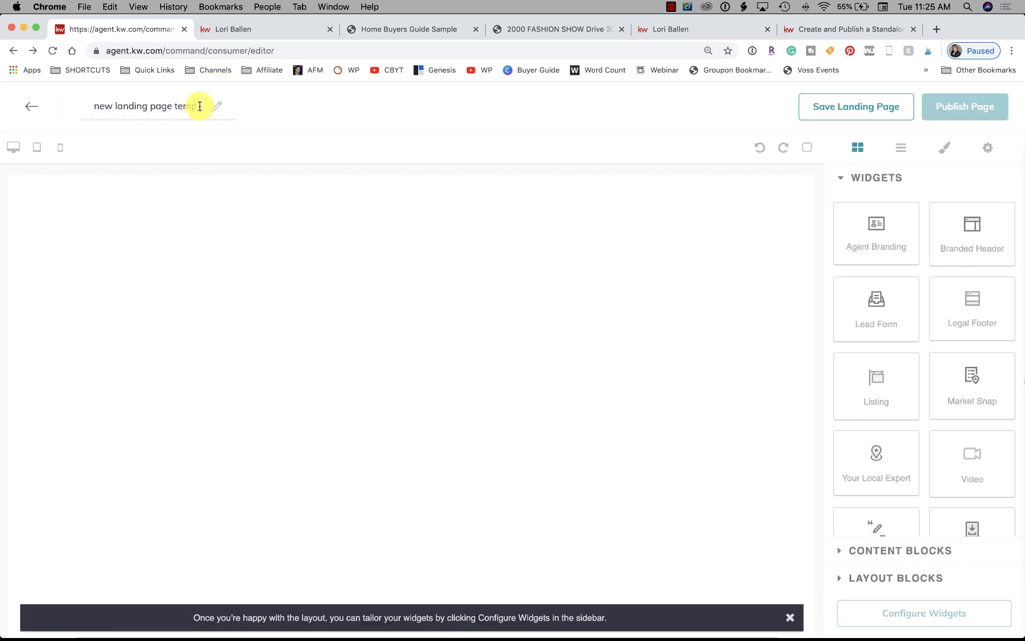
Replace the default 'new landing page' title with 'Core Lesson Landing Pages'
key("super+a")
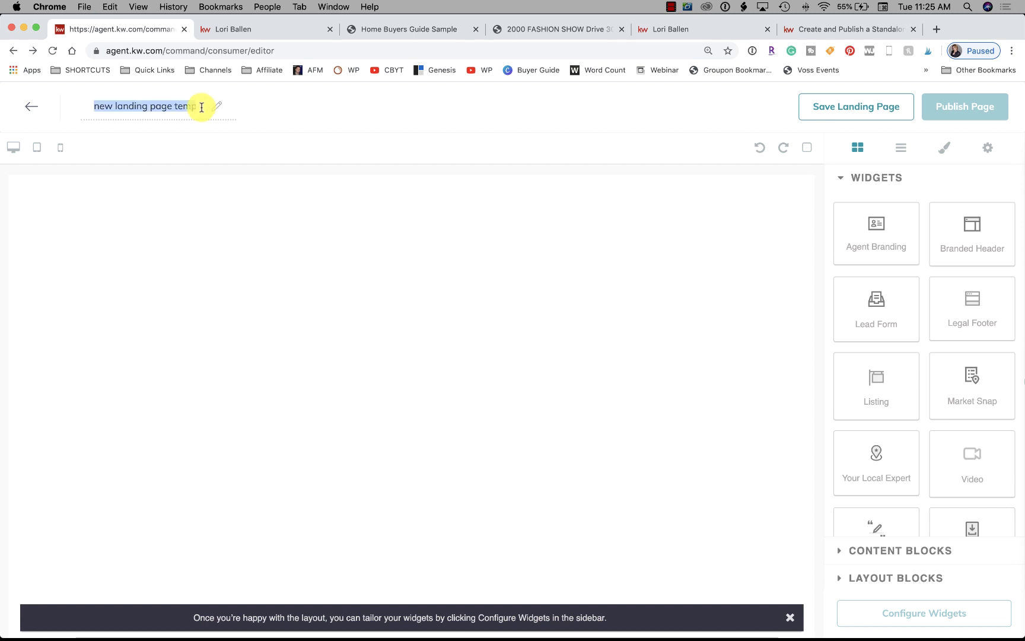
type("Core Lesso")
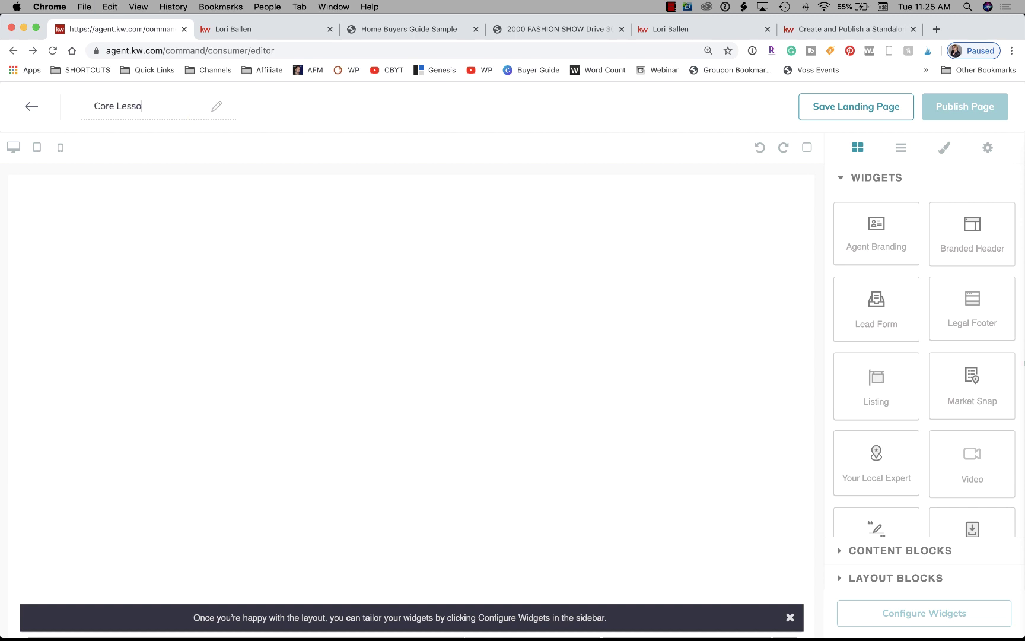
type("n Landing Pages")
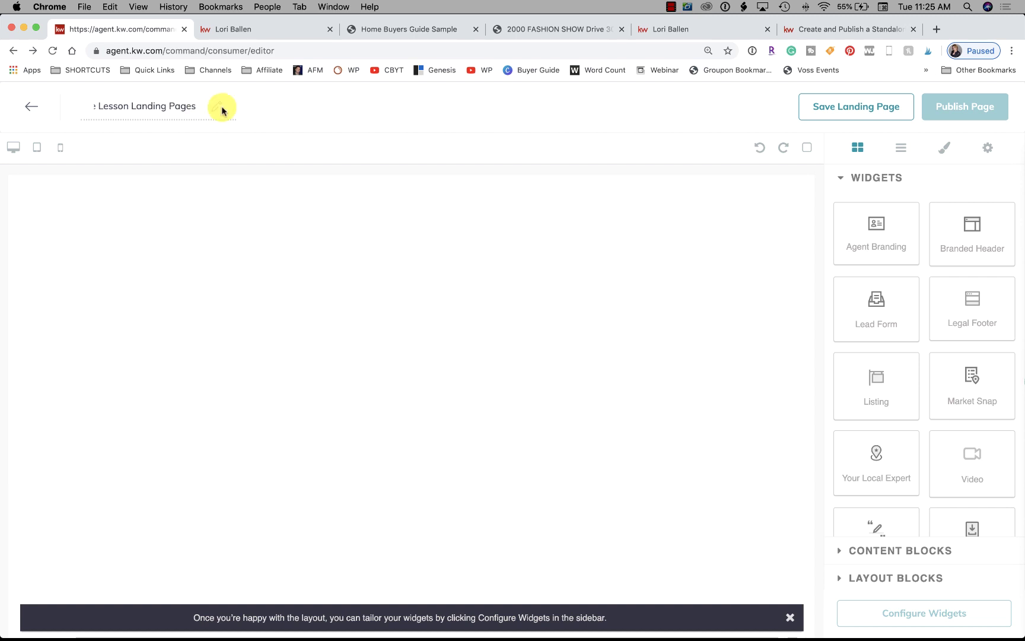
key("Return")
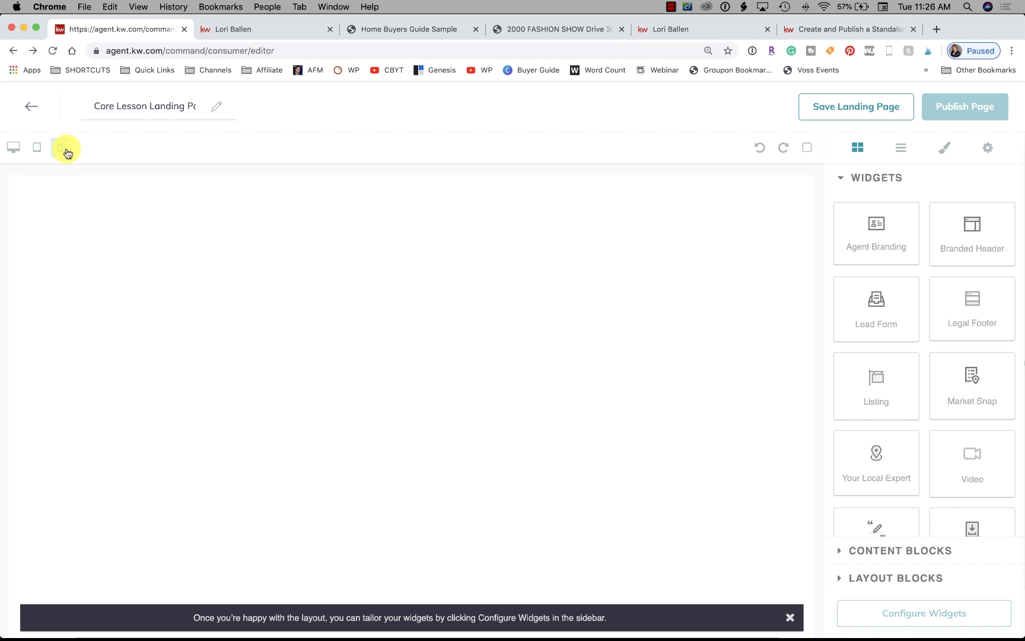
Preview the empty page at mobile width, select Body, undo and redo, then show the Layers list
left_click(61, 148)
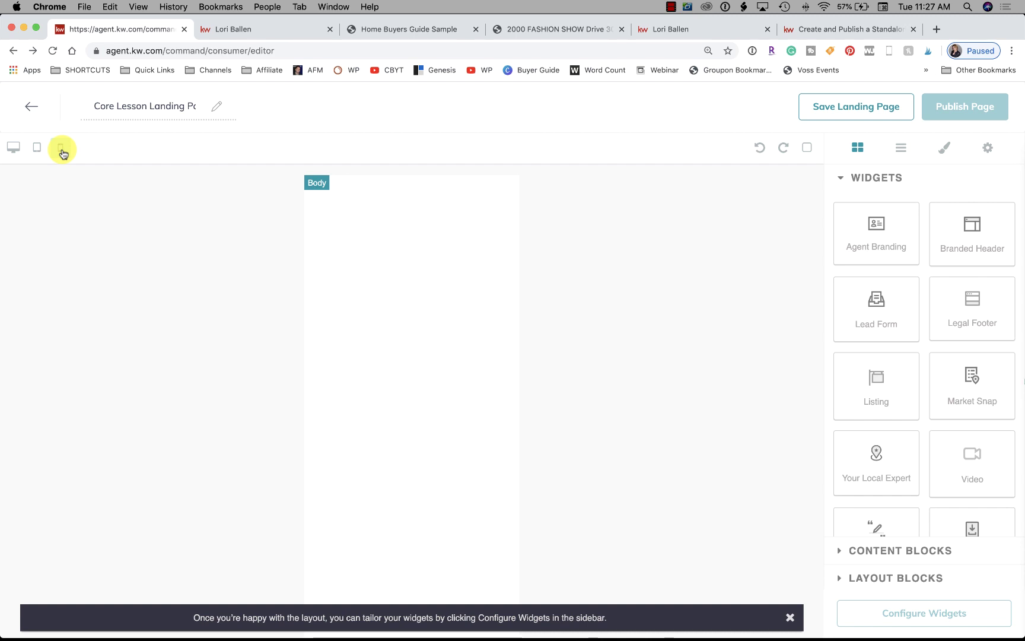
left_click(335, 220)
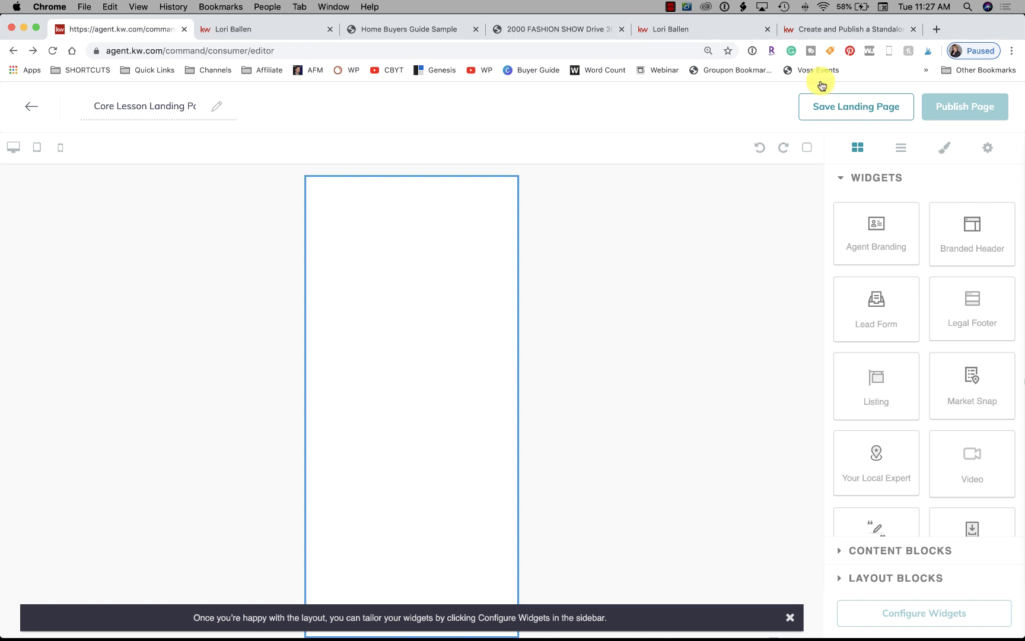
left_click(762, 148)
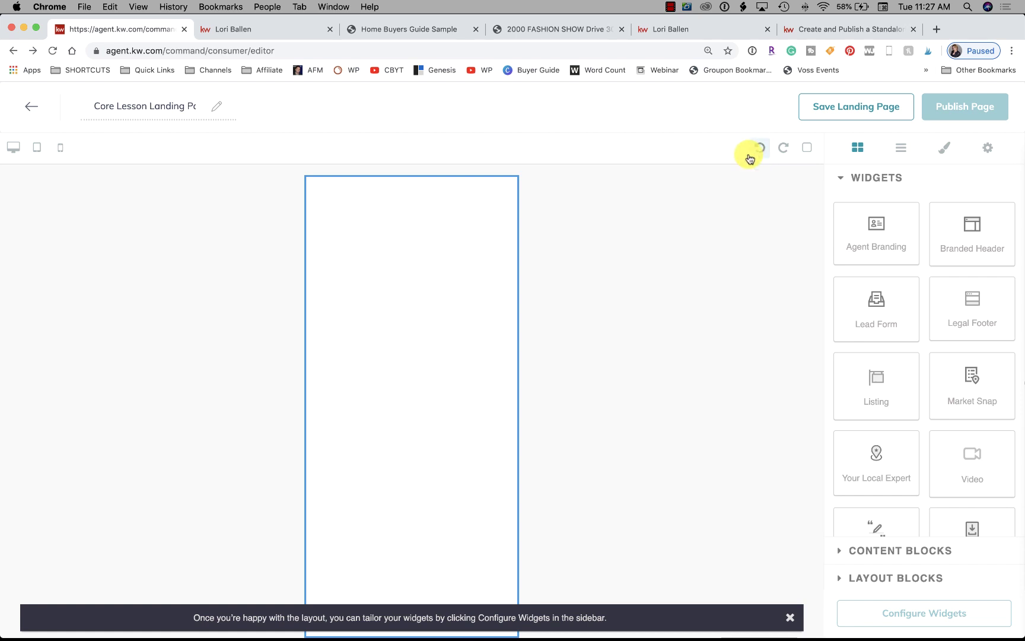
left_click(784, 152)
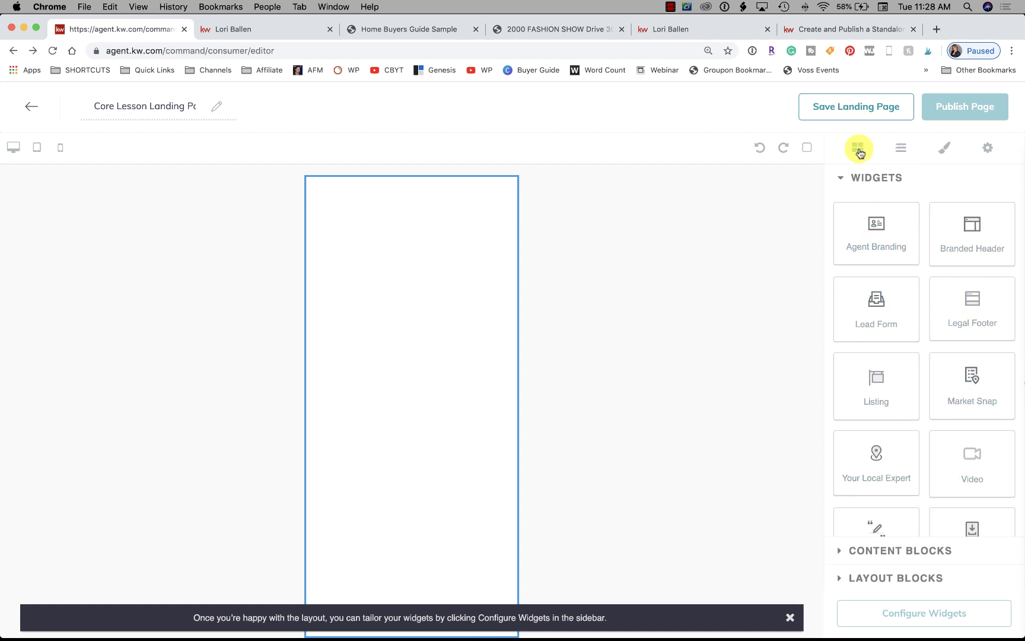
left_click(901, 153)
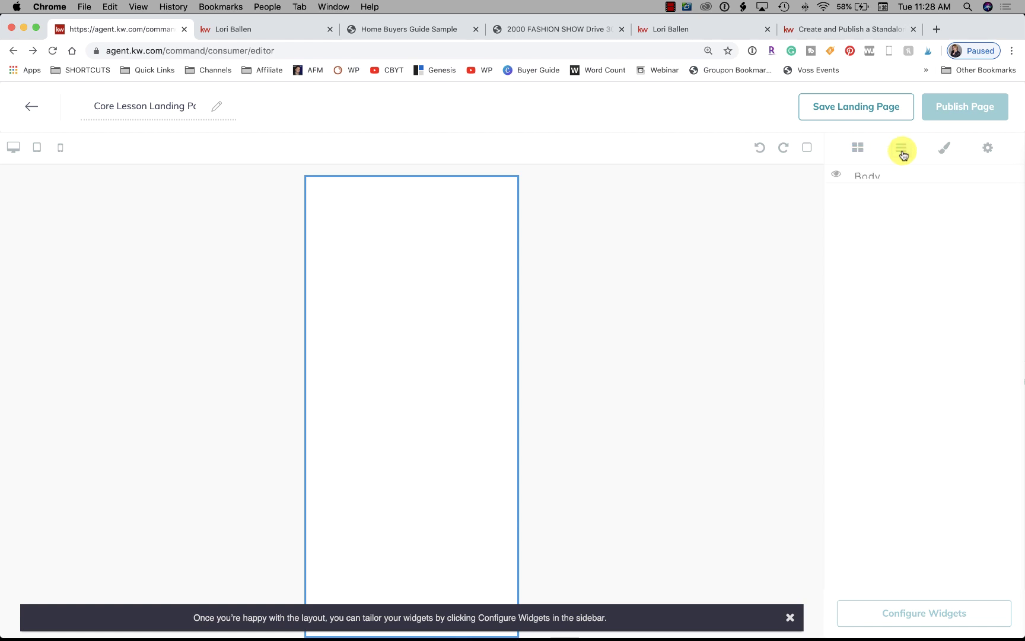
Hide the Body layer, switch between Widgets and Layers, and bring up the wrapper's Style options
left_click(838, 175)
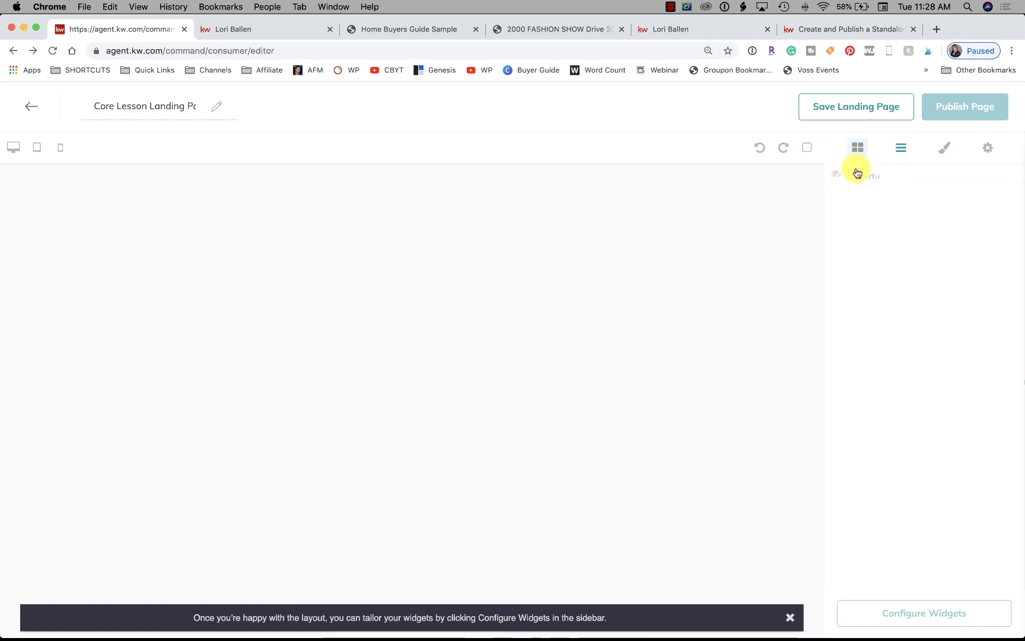
left_click(855, 155)
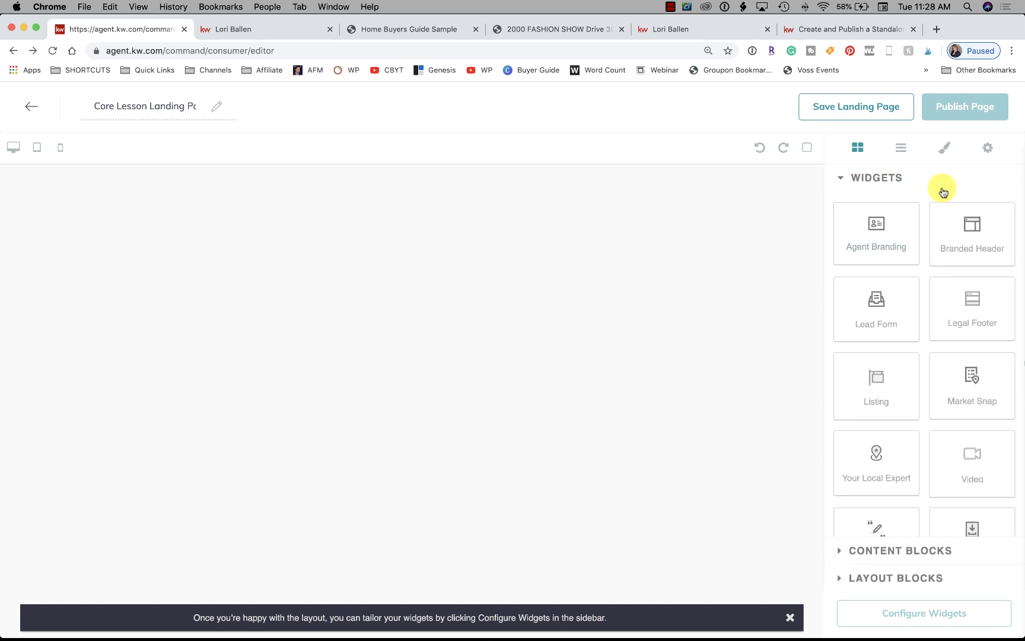
left_click(903, 150)
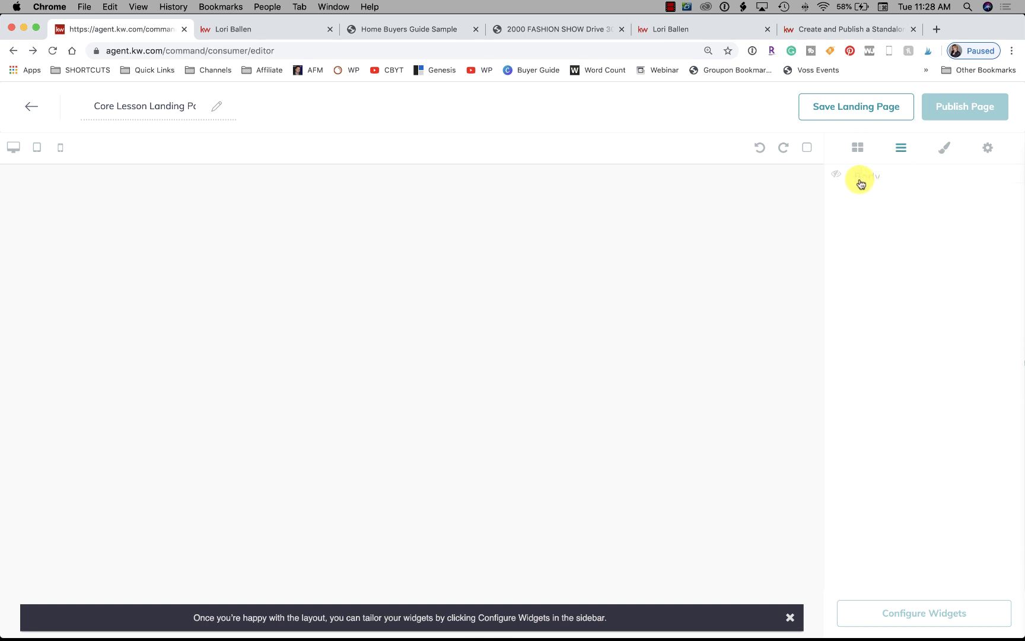
left_click(858, 152)
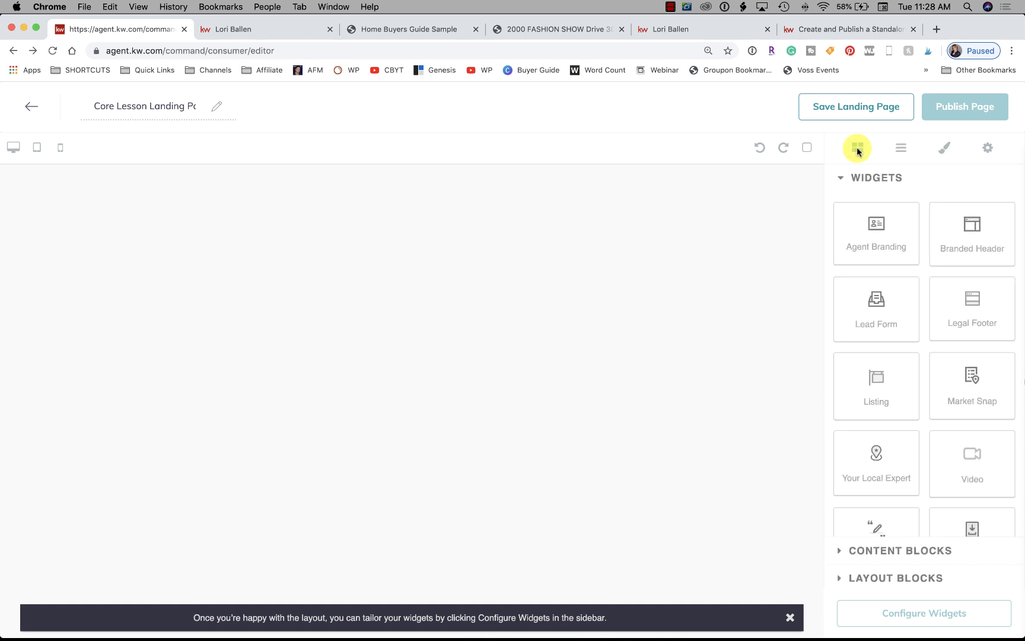
left_click(946, 152)
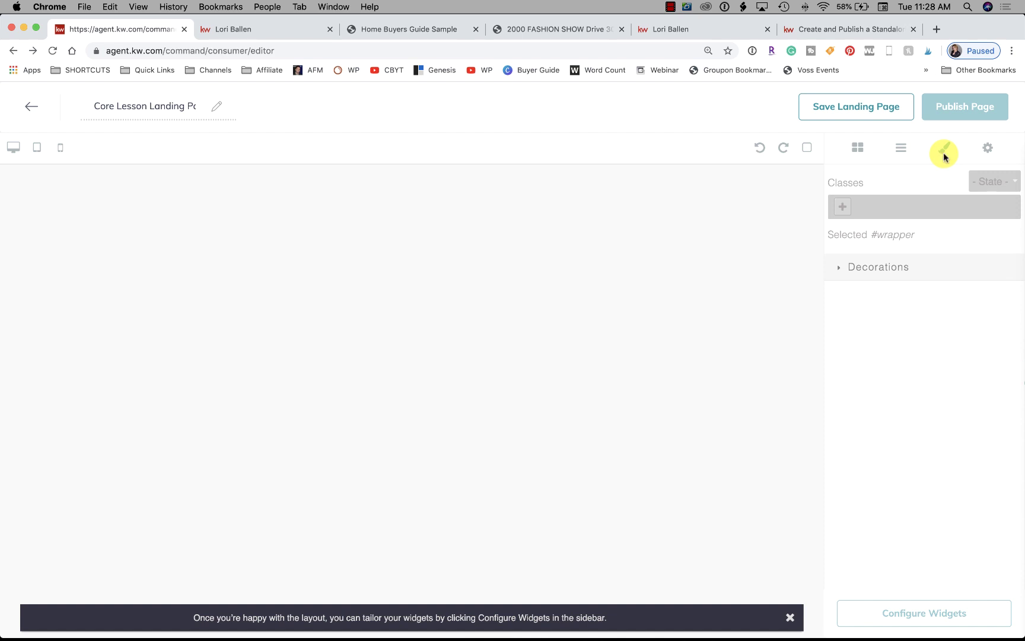
Expand the wrapper's Decorations, then open the empty Component settings and toggle component outlines
left_click(837, 267)
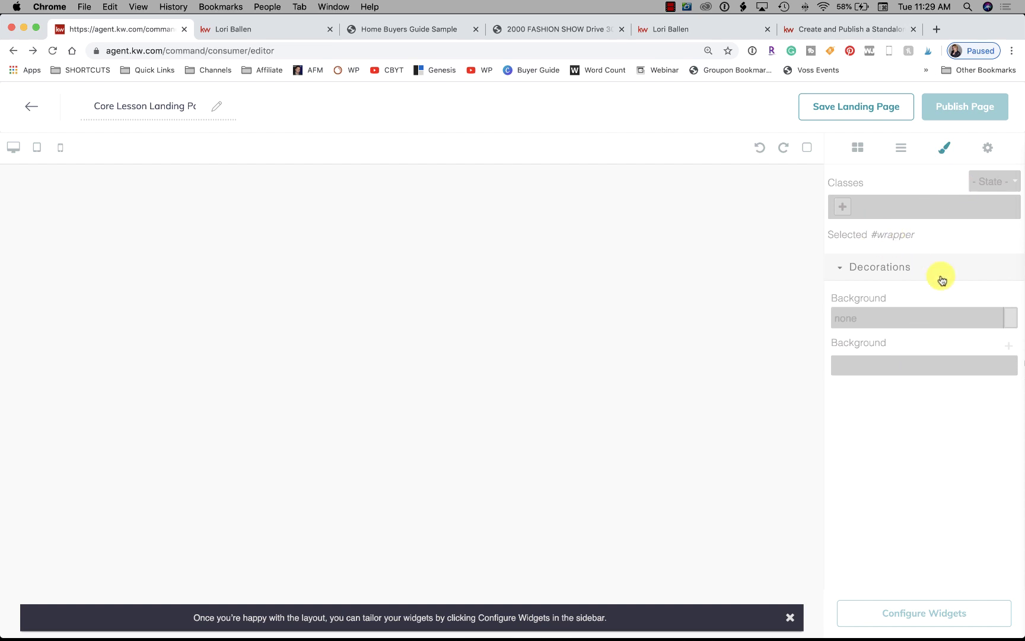
left_click(991, 147)
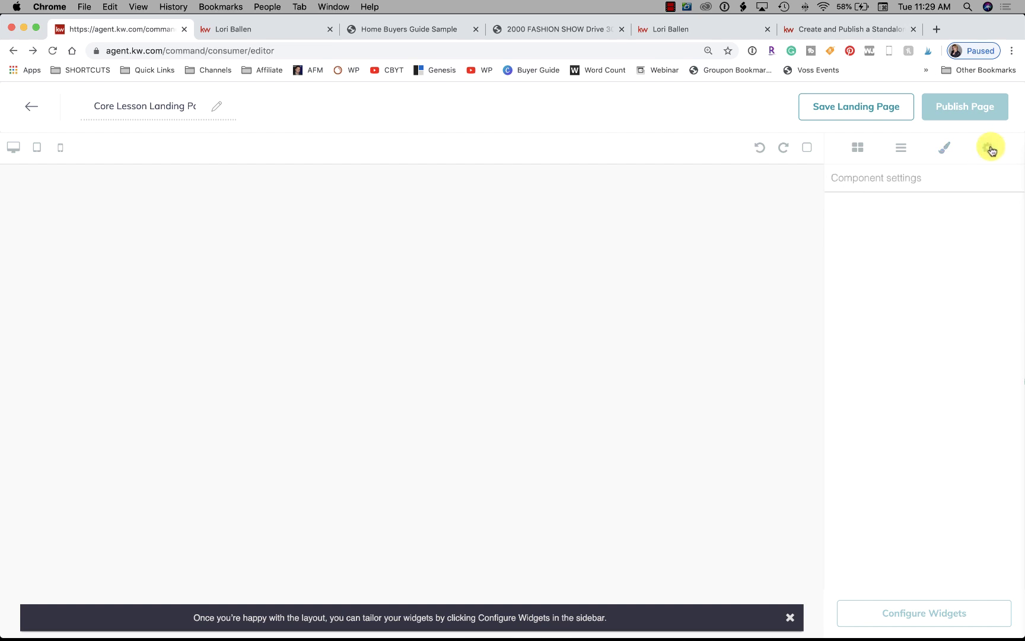
left_click(809, 147)
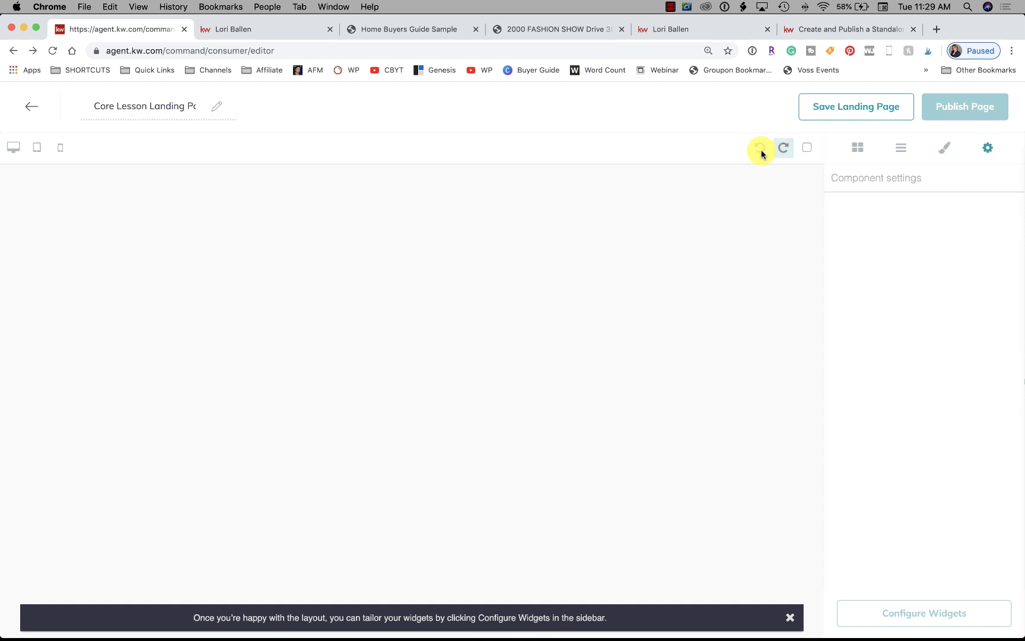
Expand the Widgets list showing Agent Branding, Lead Form and Video tiles, collapsing Layout Blocks
left_click(858, 148)
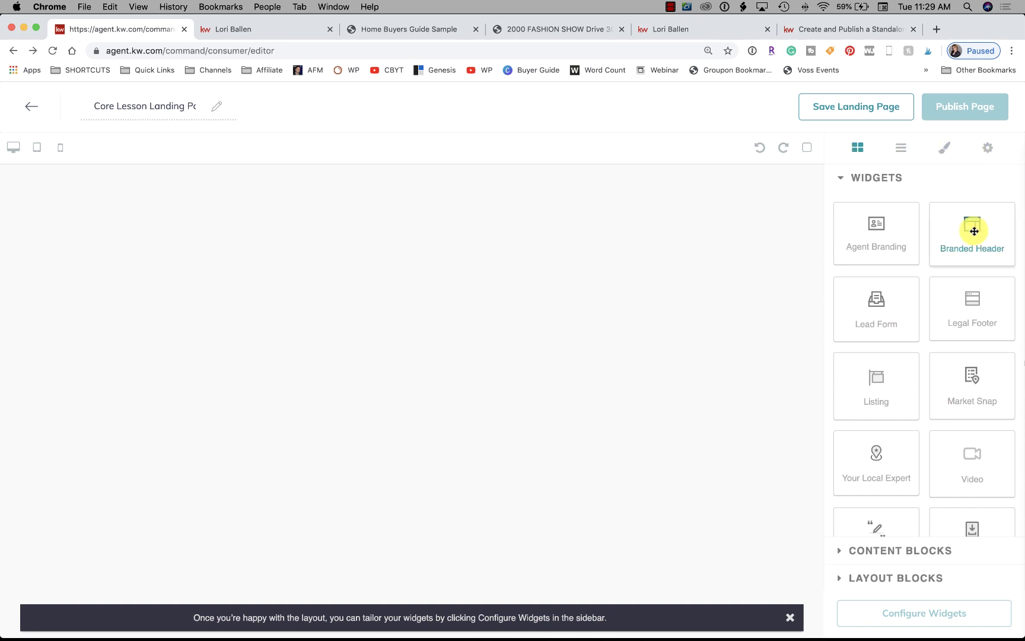
scroll(927, 297, "down", 1)
scroll(929, 301, "up", 1)
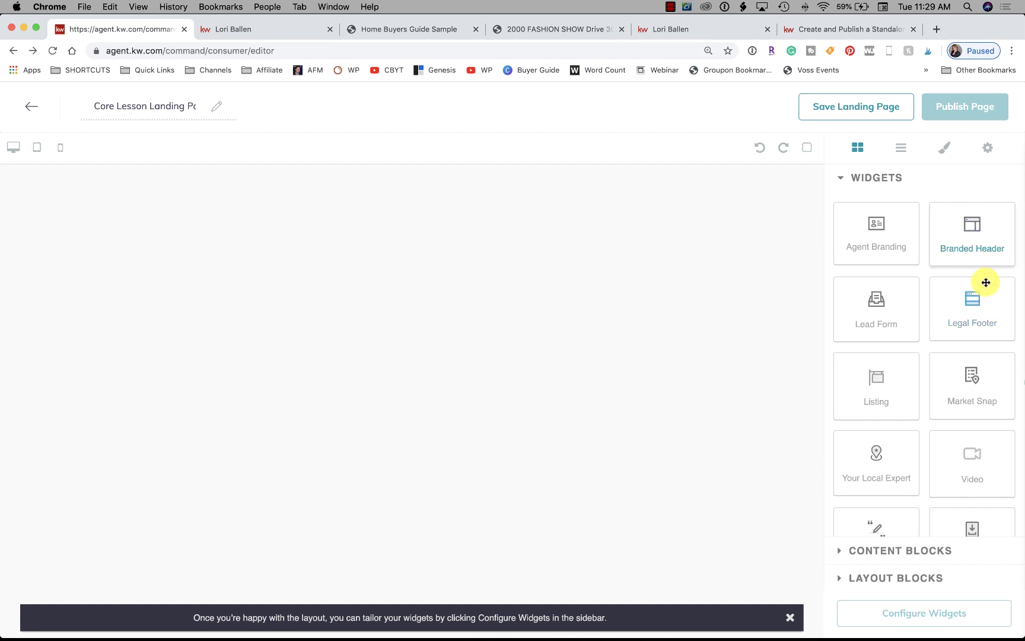
scroll(927, 360, "down", 2)
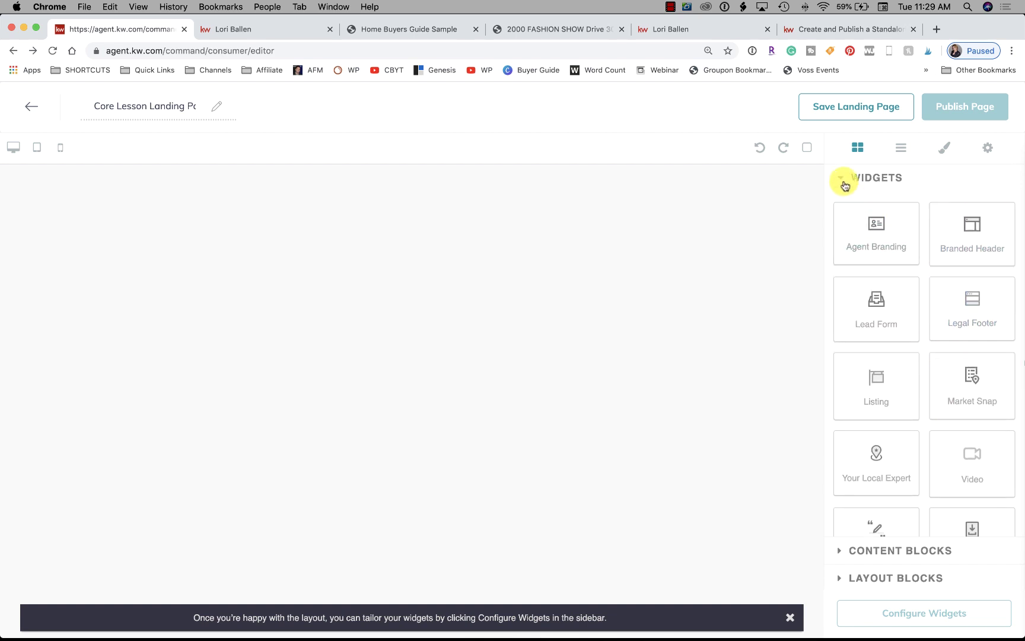
scroll(858, 387, "down", 5)
left_click(842, 551)
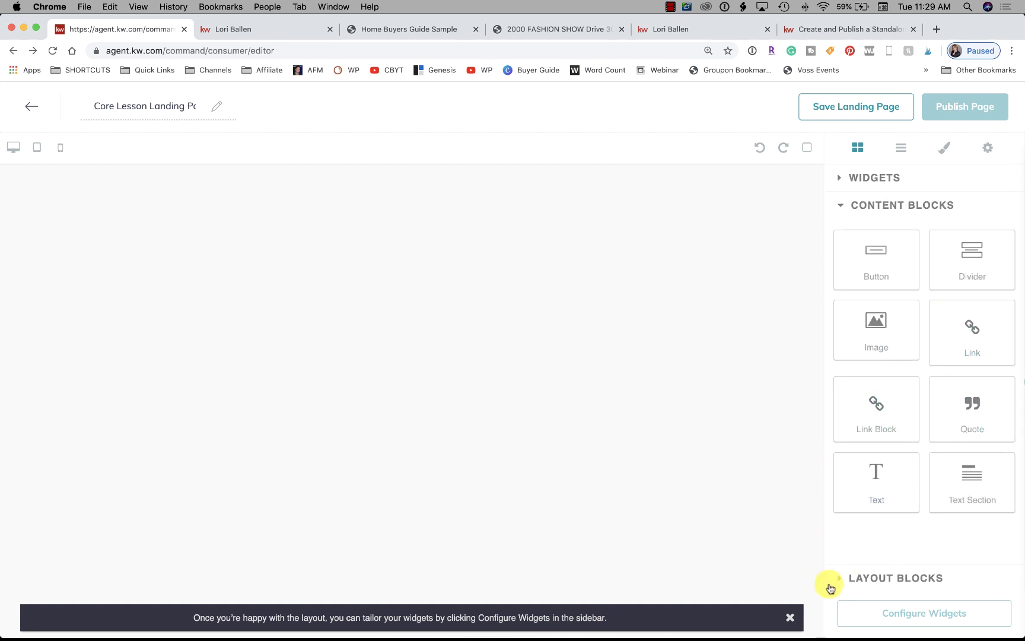
left_click(837, 579)
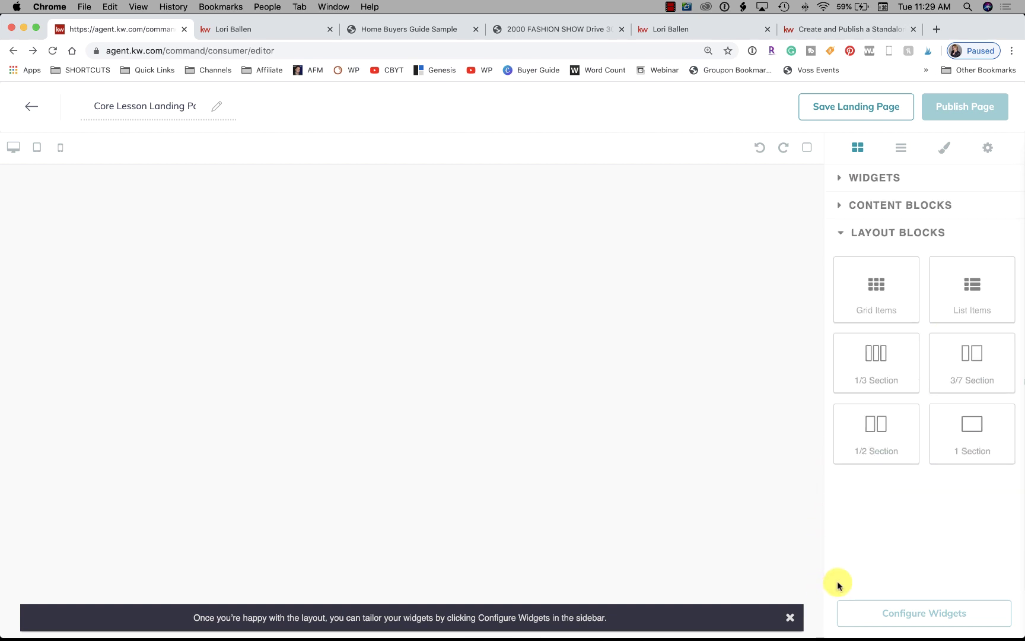
left_click(842, 177)
scroll(937, 403, "up", 2)
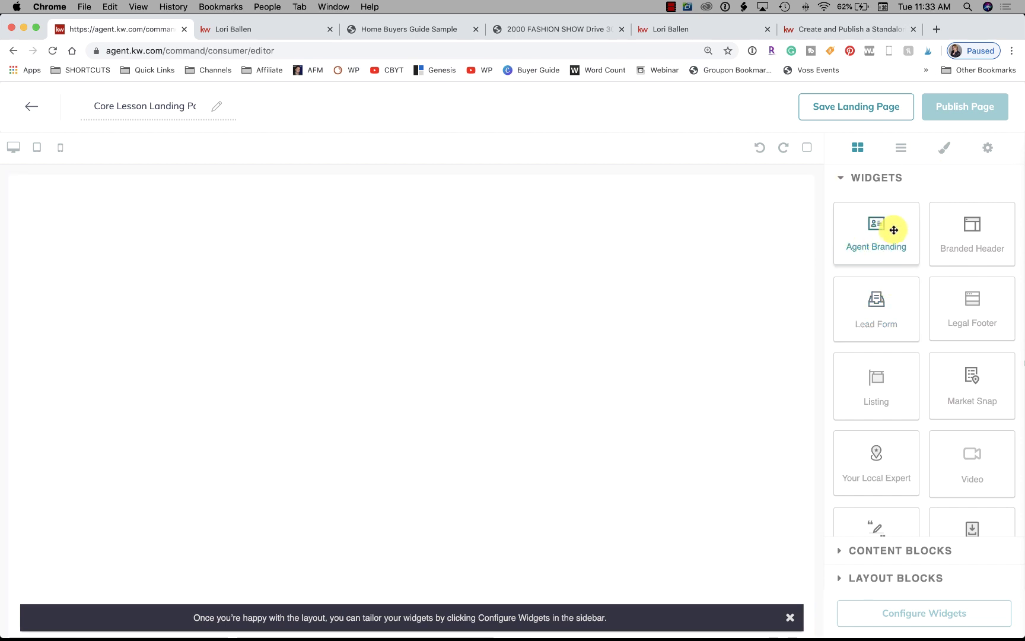
left_click_drag(883, 227, 431, 225)
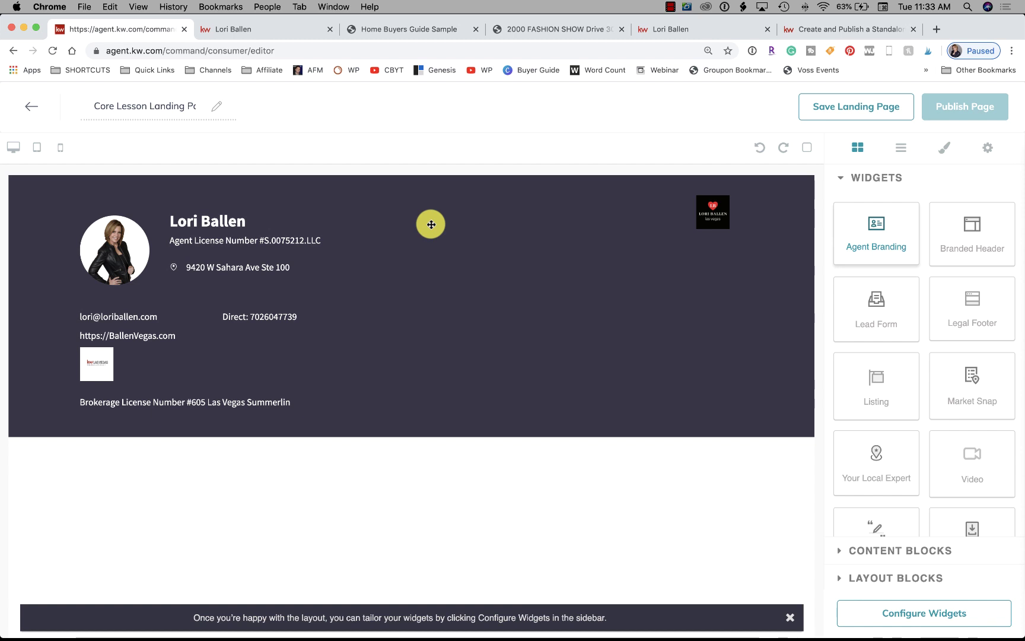
left_click_drag(431, 224, 454, 264)
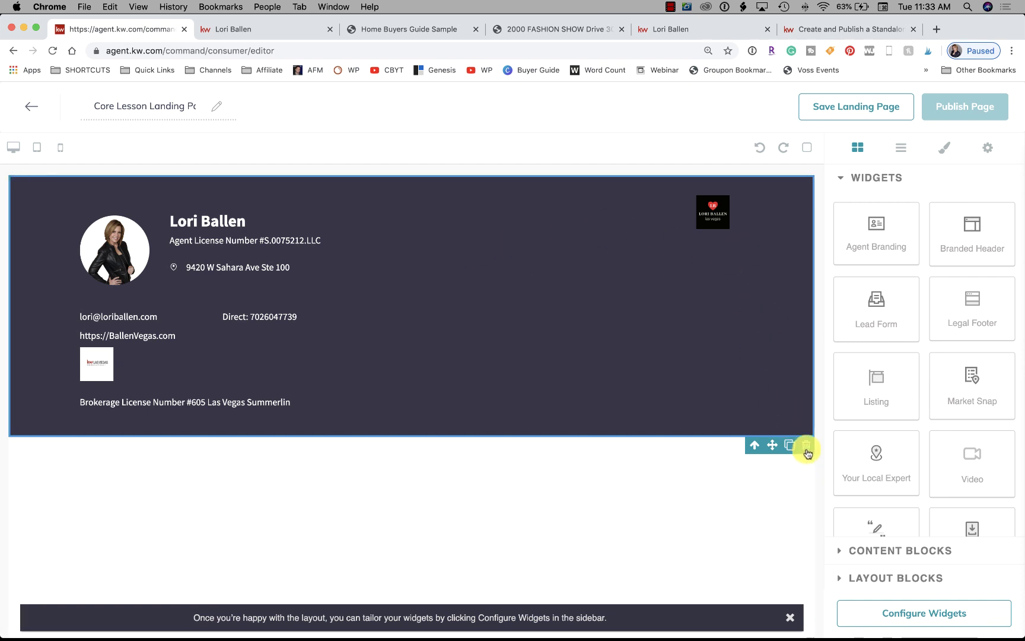
left_click(806, 446)
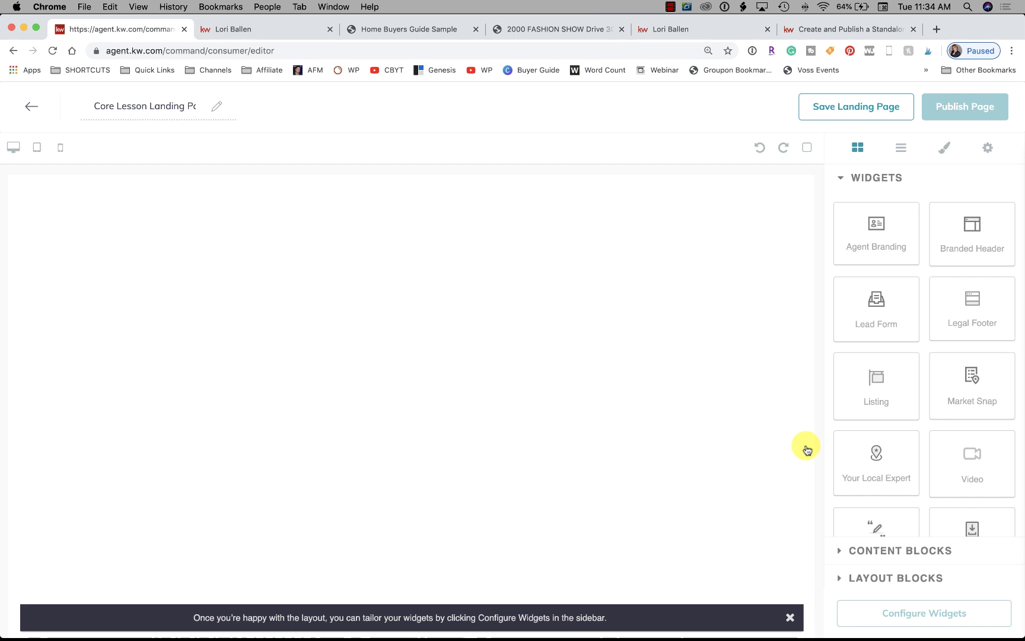
left_click(51, 7)
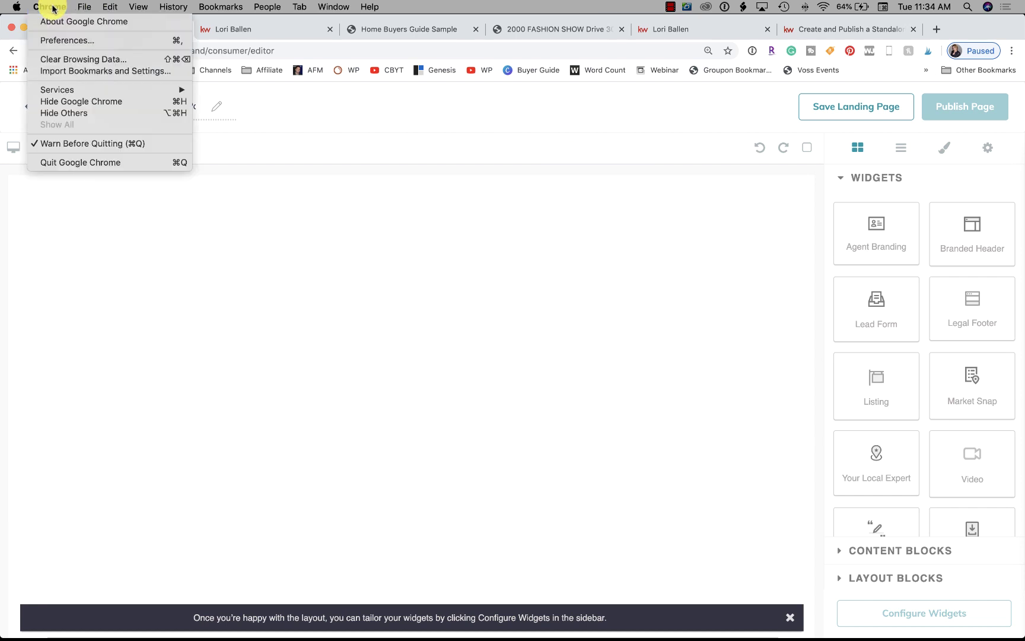
mouse_move(89, 11)
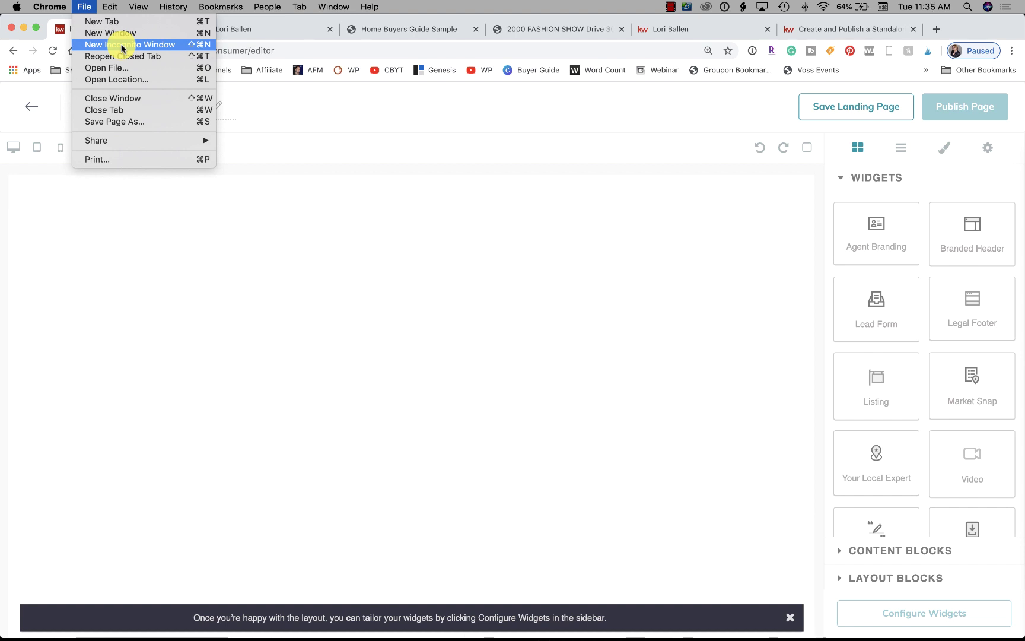
left_click(351, 315)
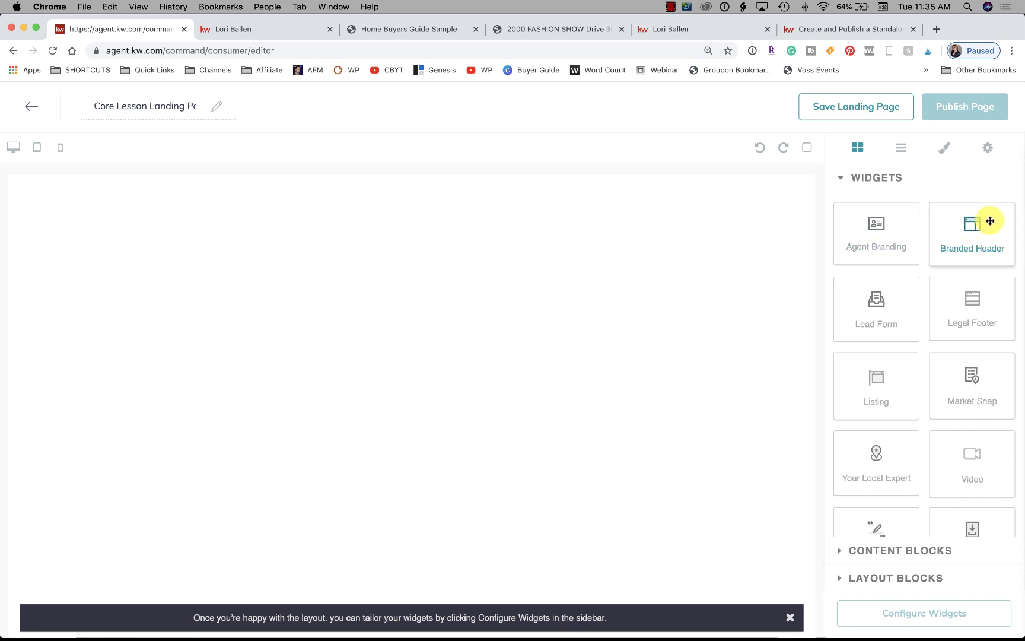
Drag a Branded Header widget to the top of the page, then open a new browser tab
left_click_drag(990, 221, 571, 231)
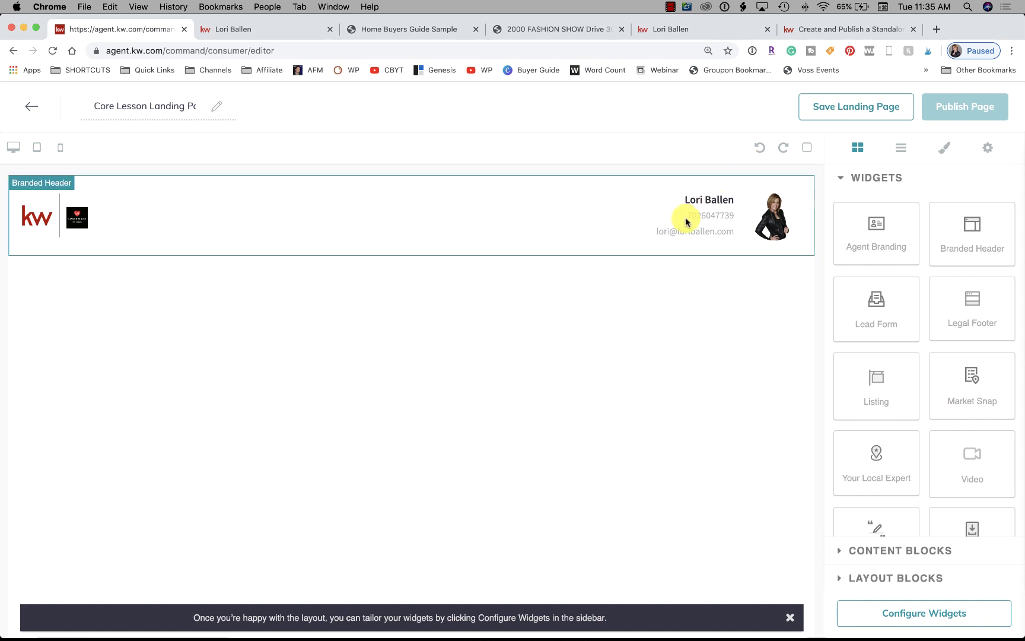
left_click(936, 29)
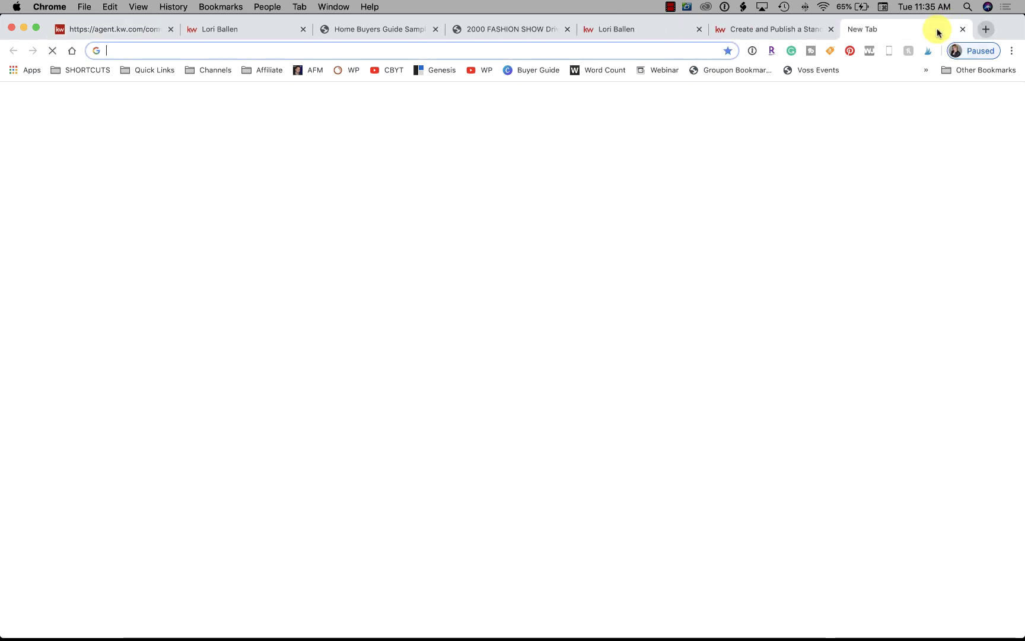
Load the agent.kw.com dashboard from the address bar
type("k")
key("BackSpace")
key("BackSpace")
type("ag")
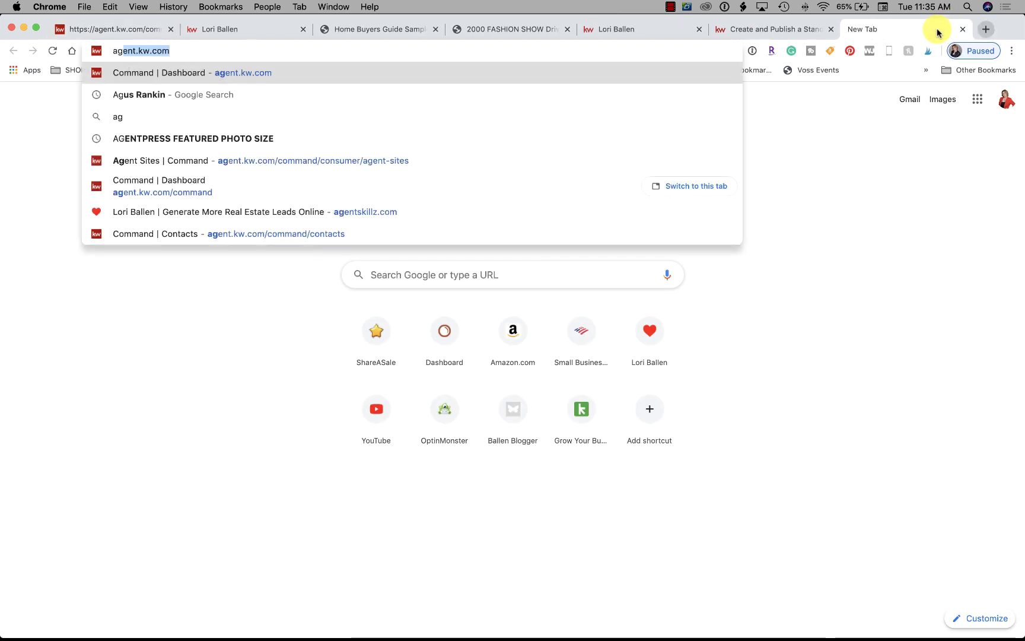
key("Return")
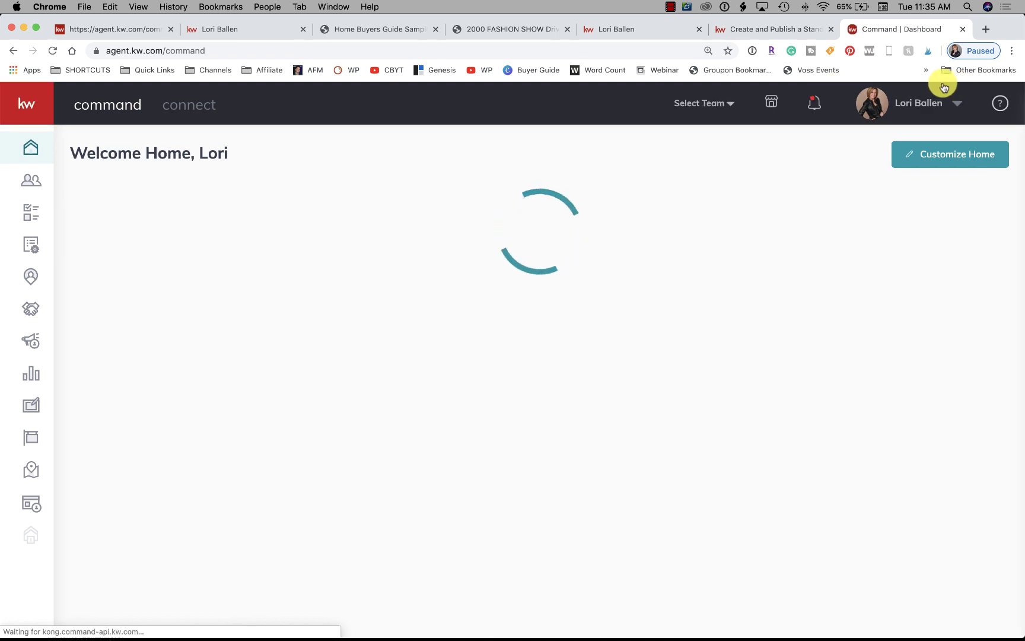
Go to Settings and open Connect Settings > Marketing Profile
left_click(923, 115)
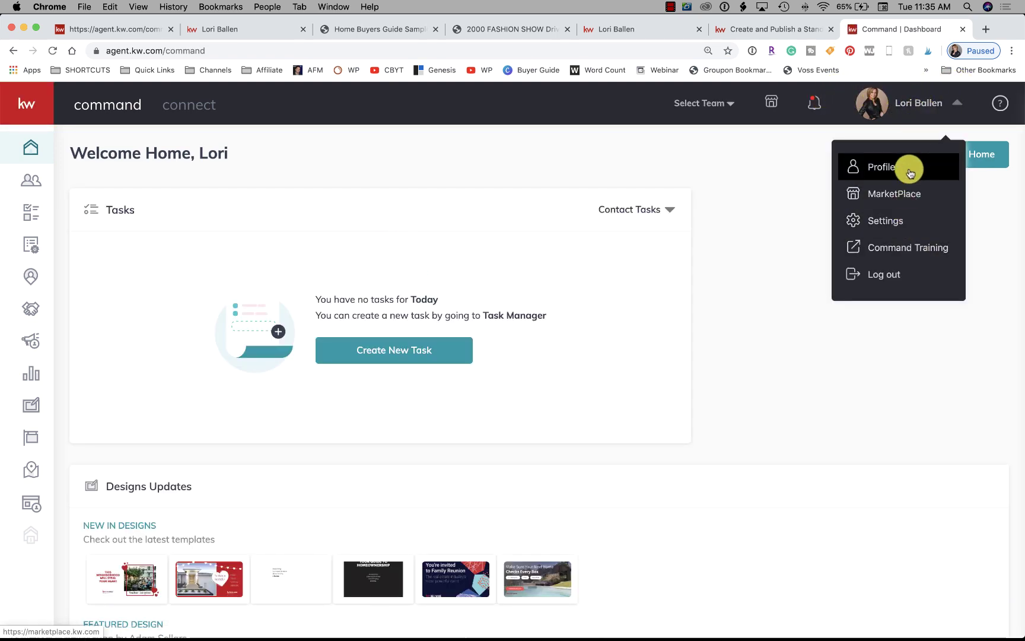
left_click(895, 222)
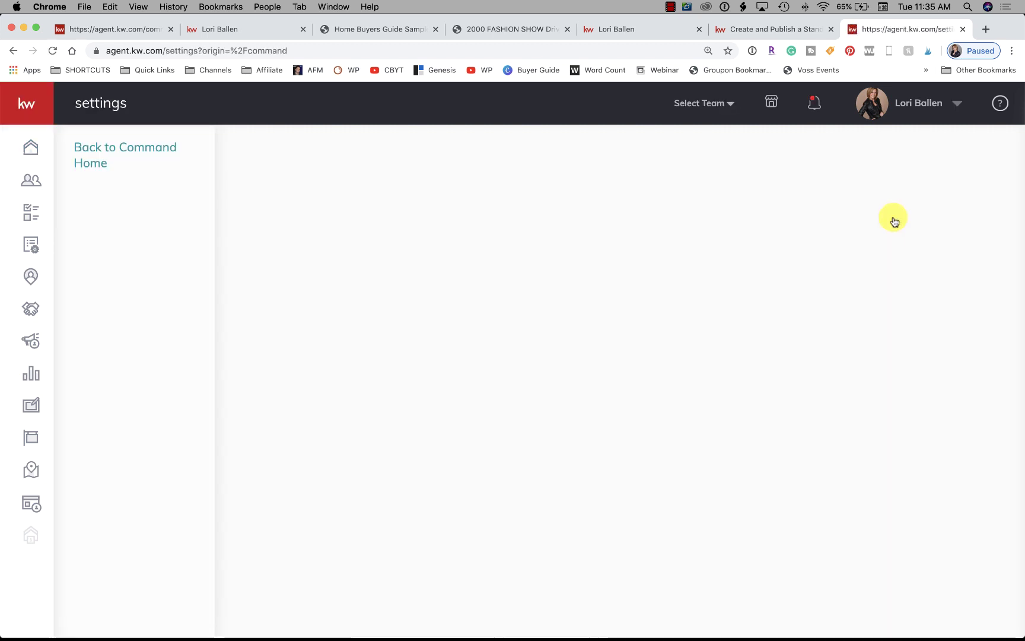
left_click(137, 204)
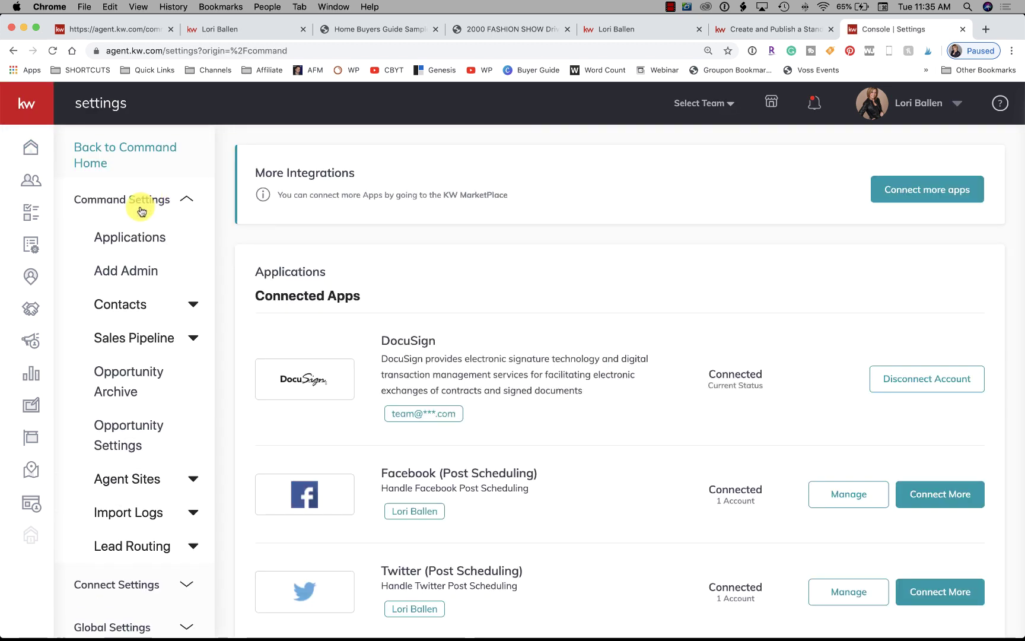
scroll(126, 418, "down", 3)
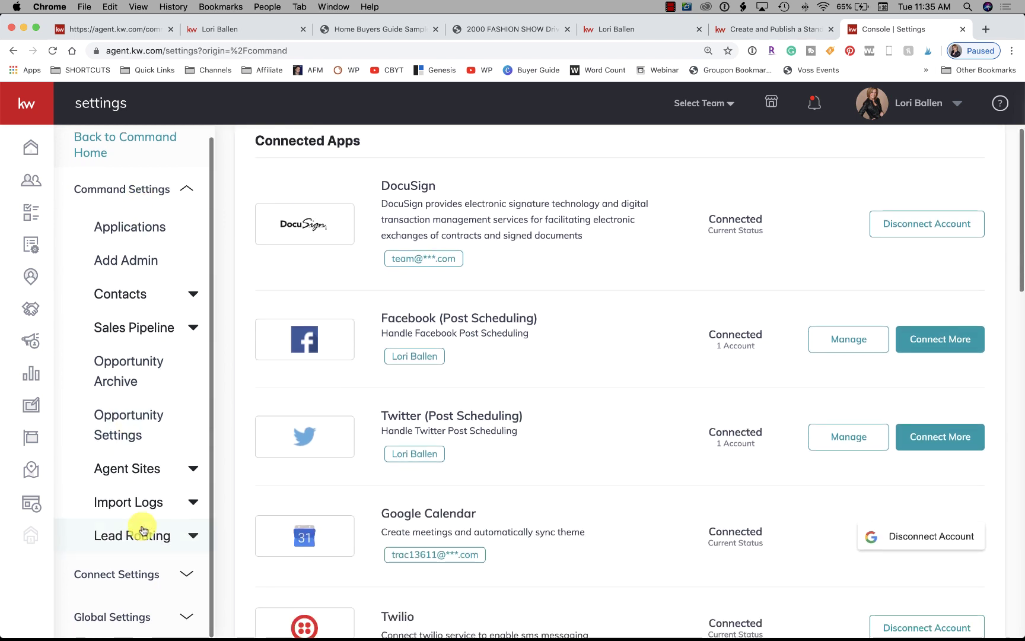
scroll(142, 529, "down", 1)
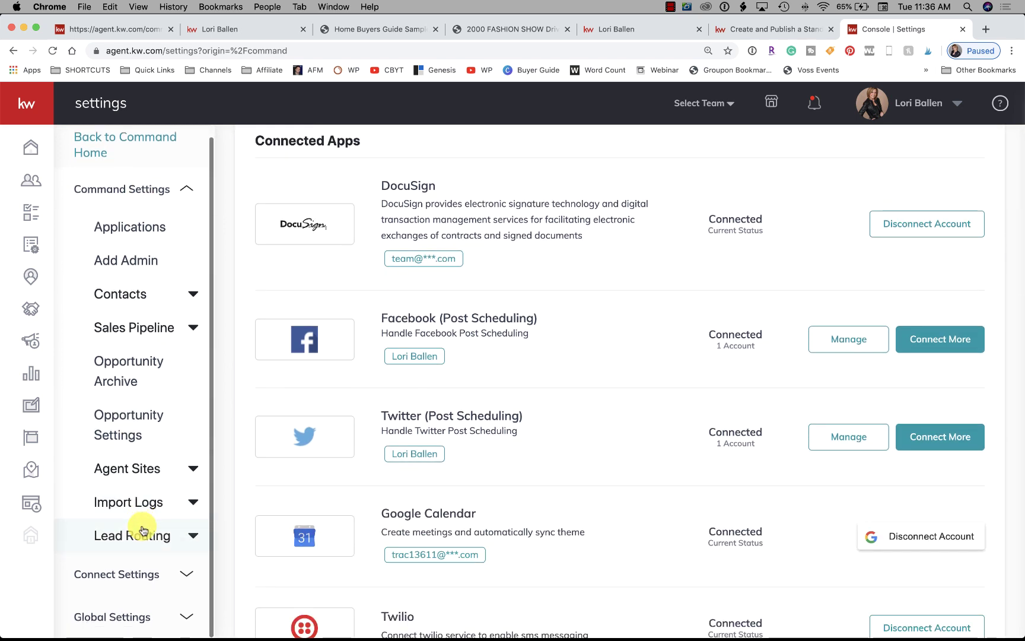
left_click(129, 568)
scroll(130, 558, "down", 2)
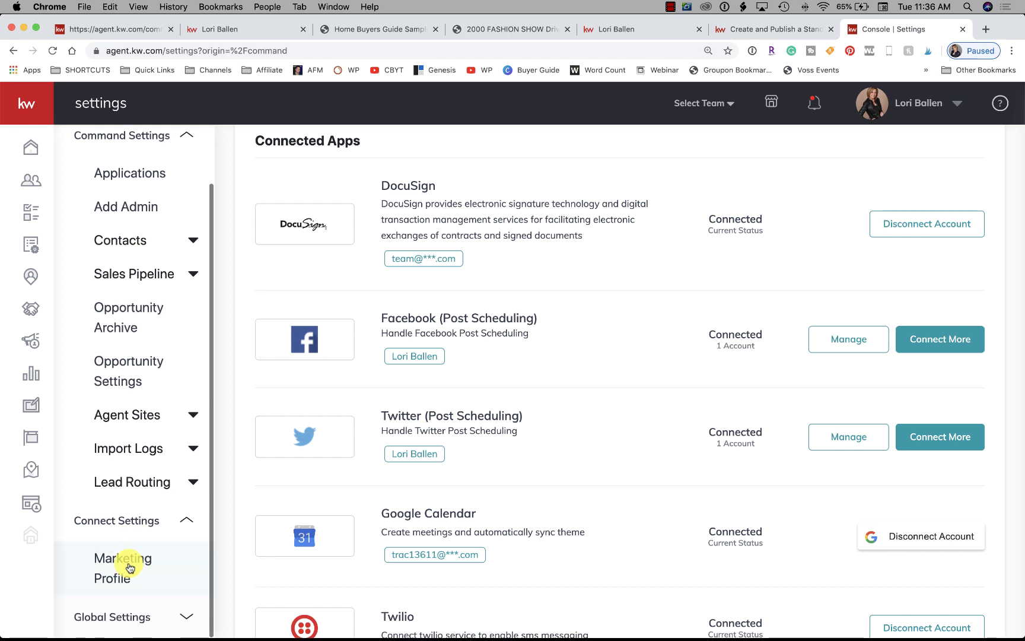
left_click(121, 574)
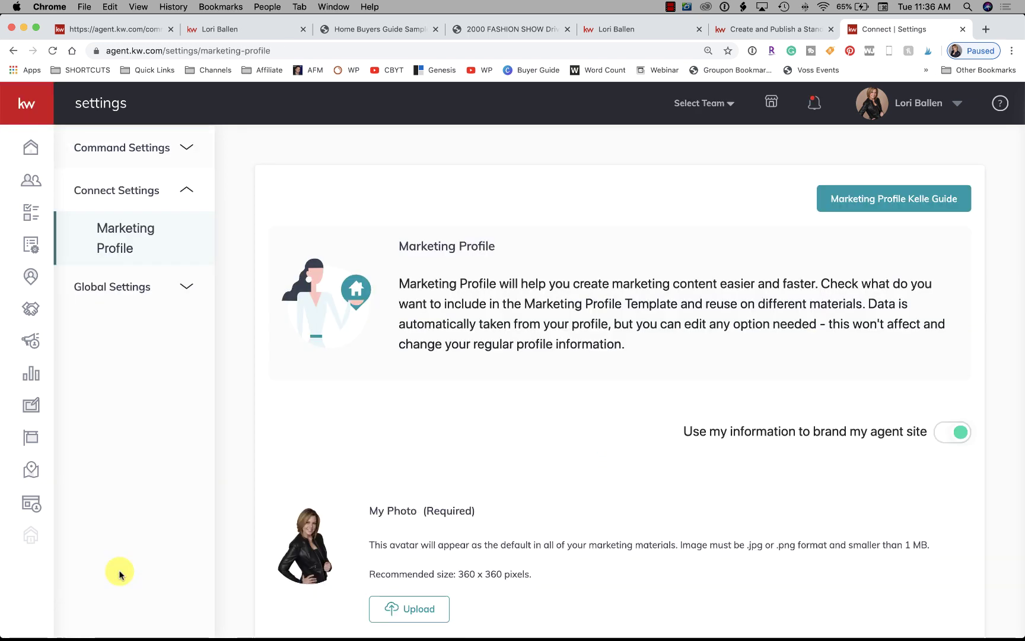
scroll(119, 574, "down", 6)
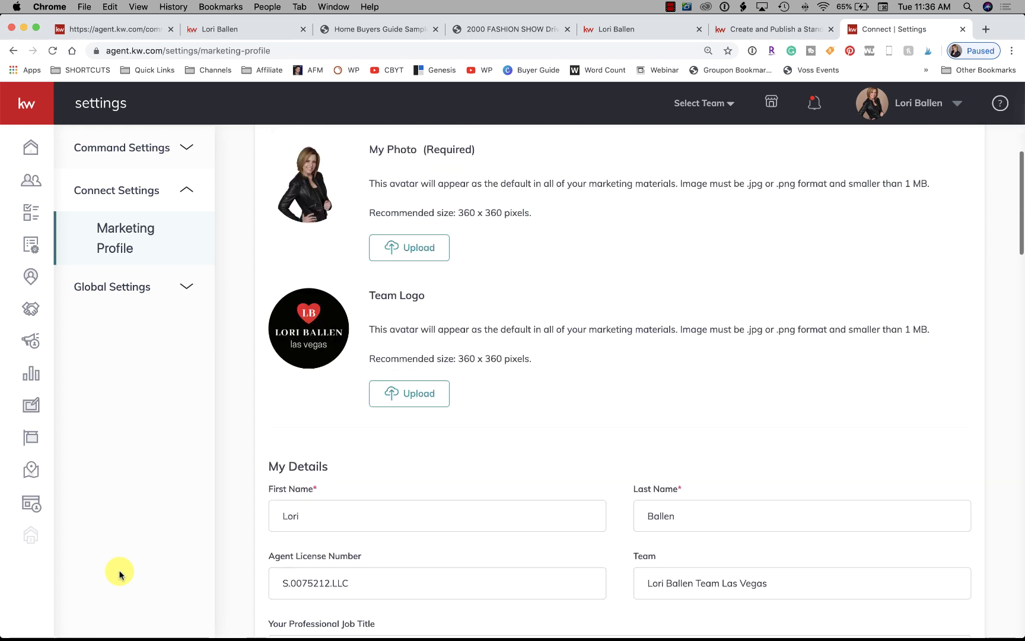
scroll(119, 575, "up", 6)
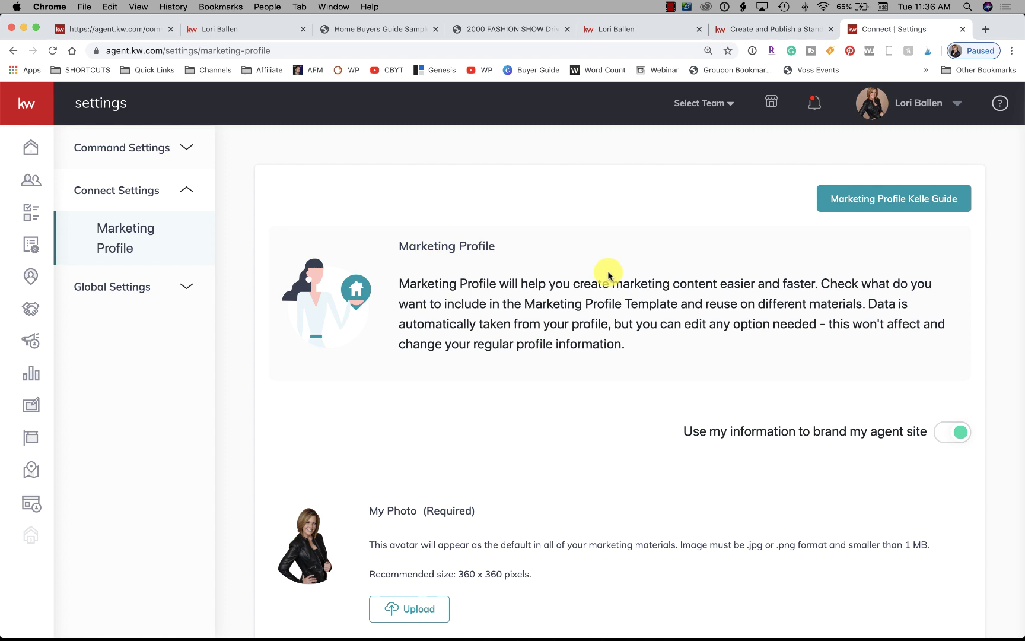
left_click(902, 102)
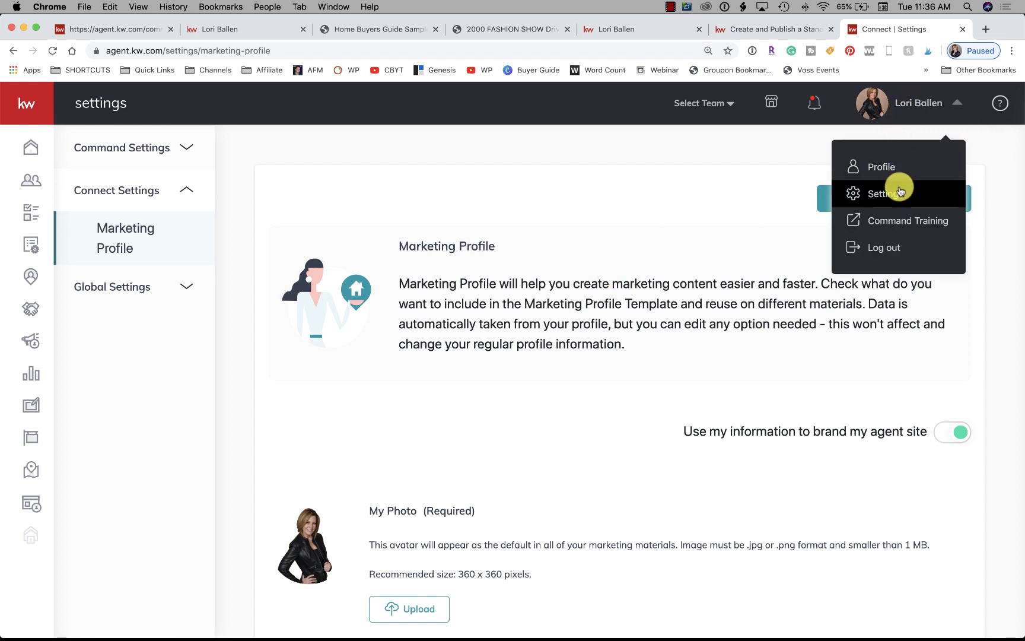
Review the agent's Connect profile and its edit modal without changes, then return to Settings
left_click(884, 169)
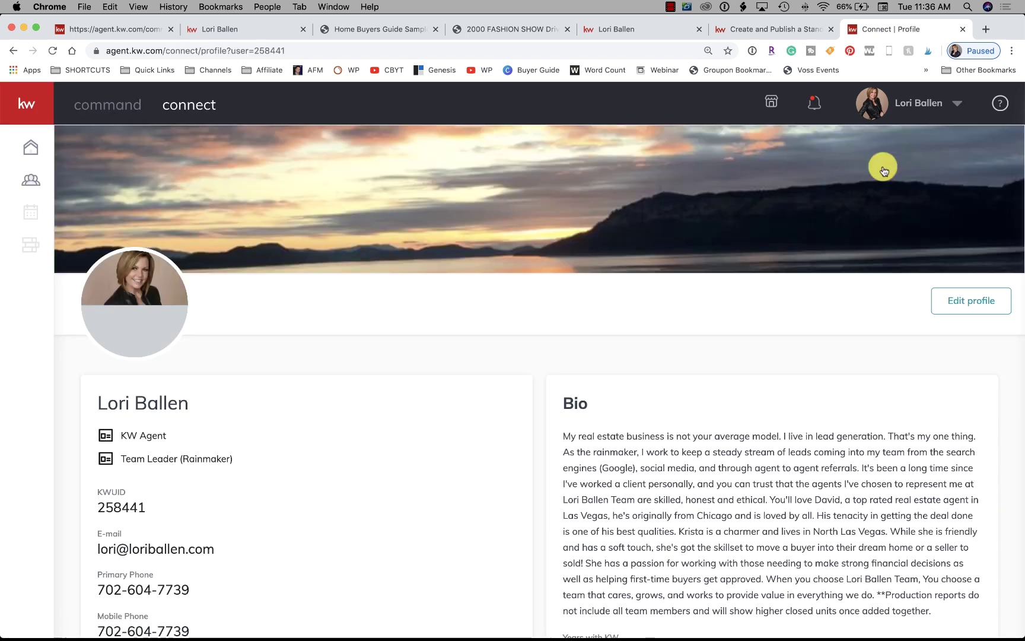
scroll(507, 447, "down", 5)
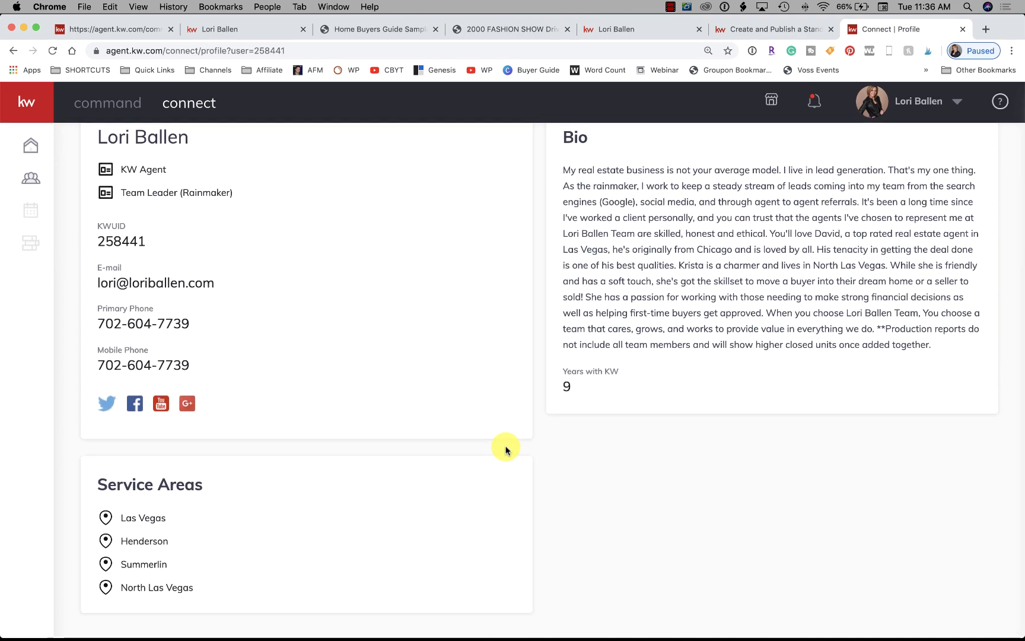
scroll(507, 446, "up", 5)
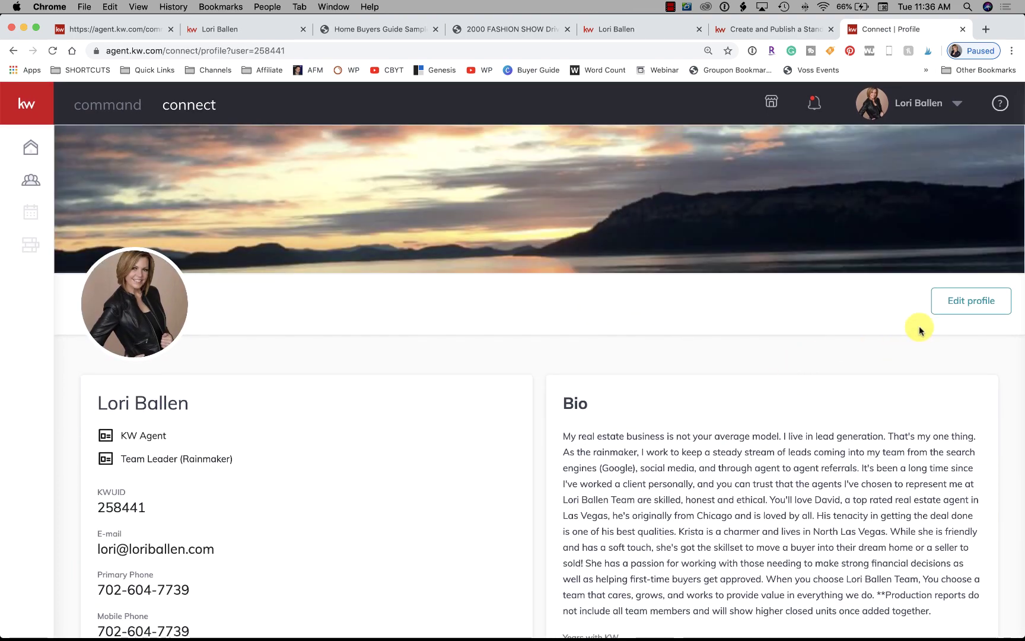
left_click(961, 303)
scroll(666, 275, "down", 8)
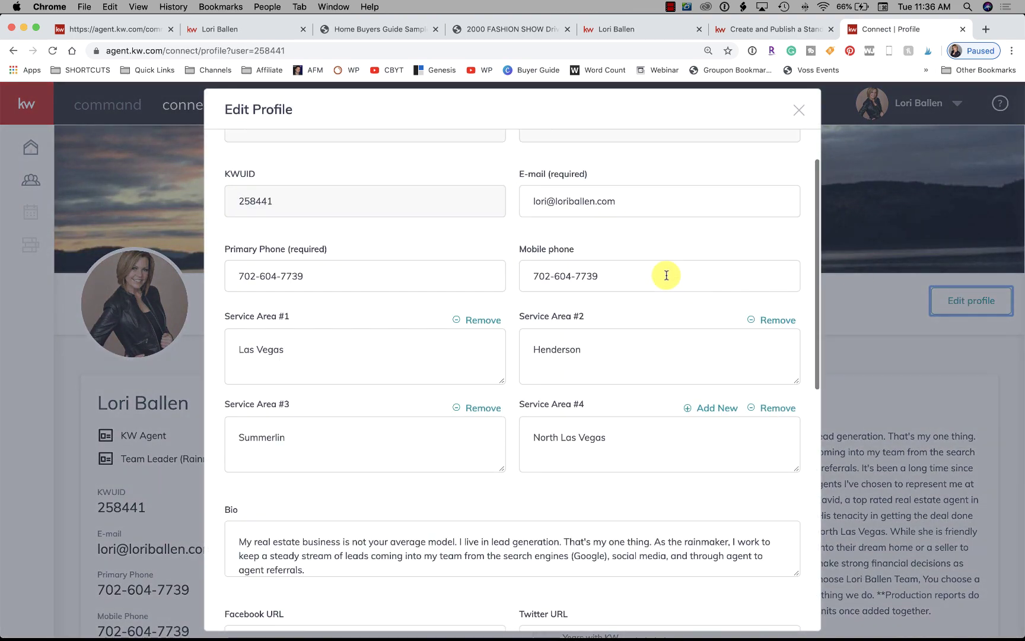
scroll(661, 270, "up", 8)
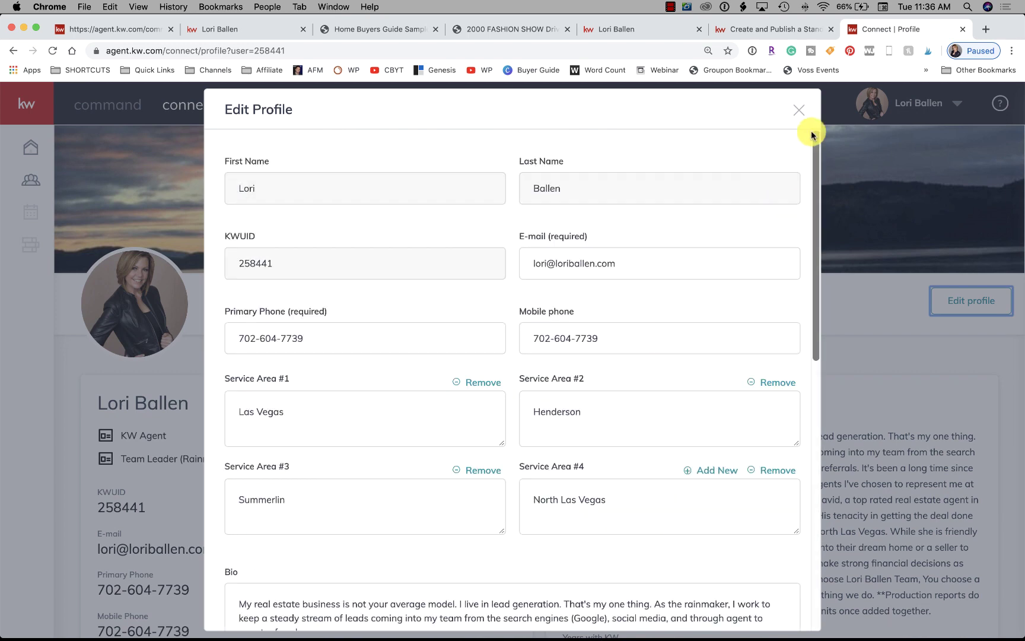
left_click(799, 112)
left_click(928, 104)
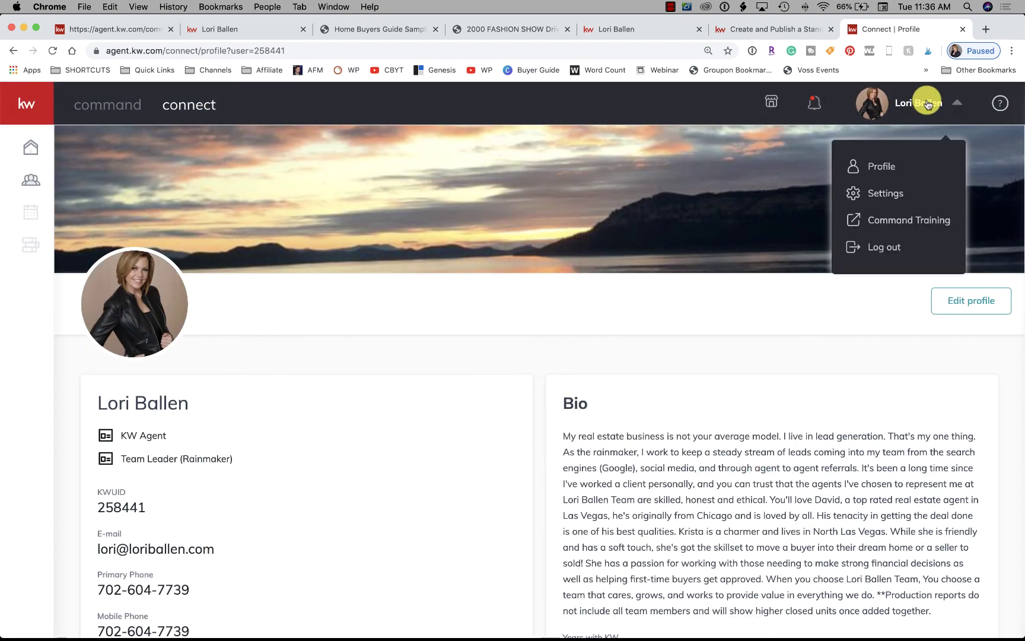
left_click(883, 195)
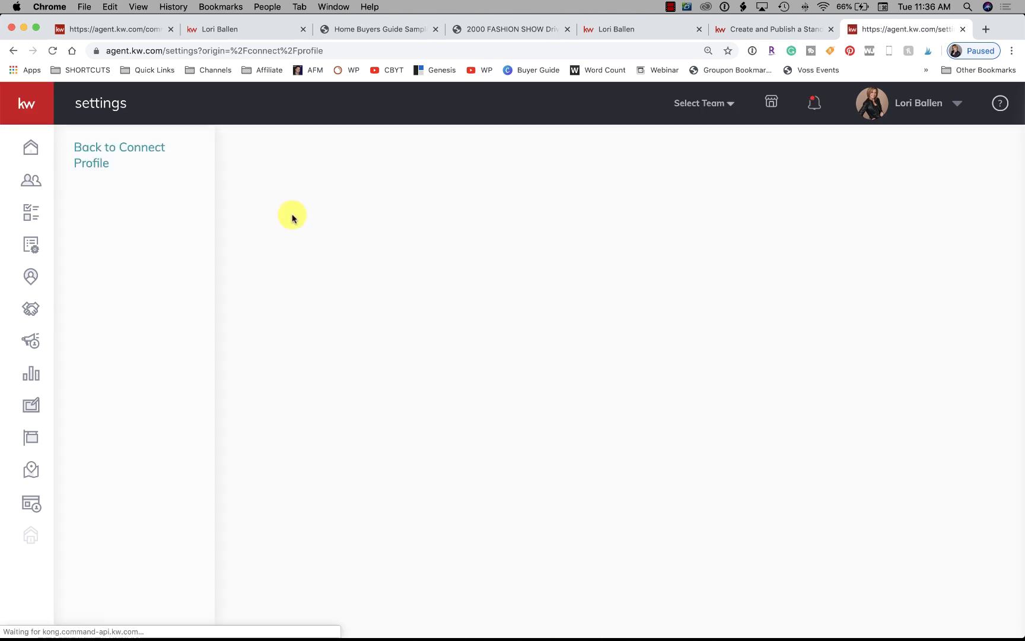
Open Marketing Profile under Command Settings > Connect Settings
left_click(139, 205)
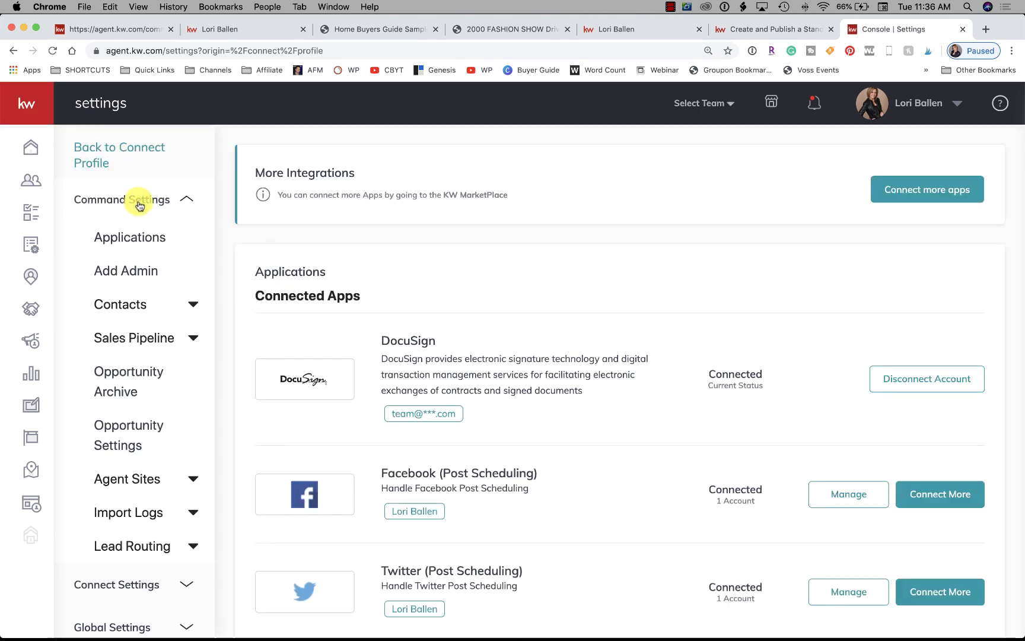
scroll(113, 308, "down", 1)
left_click(109, 576)
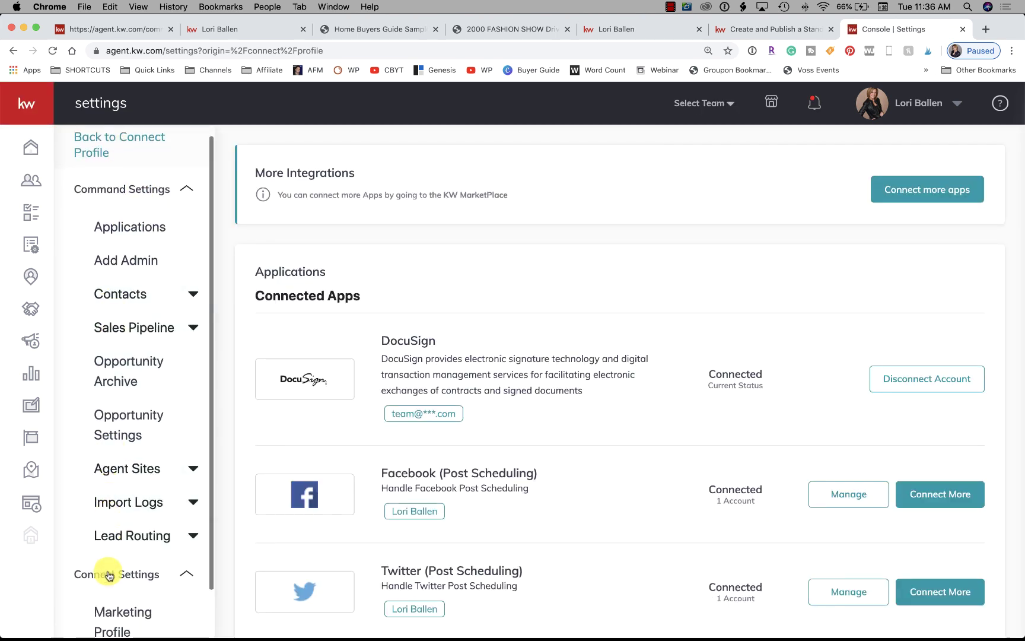
left_click(107, 610)
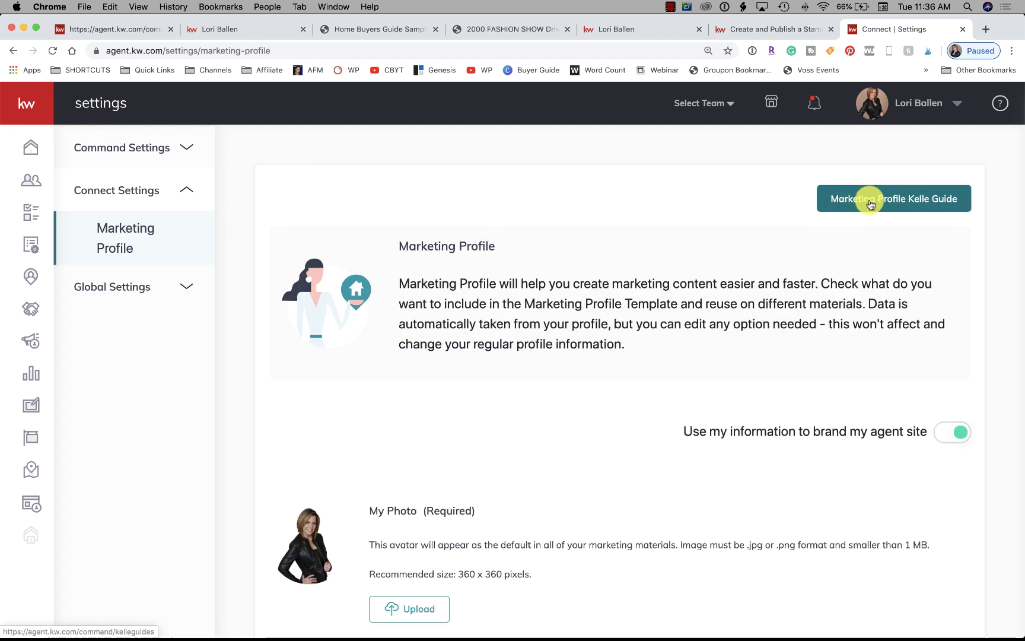
Review the branding, legal footer and social fields, then switch to the agent website tab
scroll(870, 202, "down", 5)
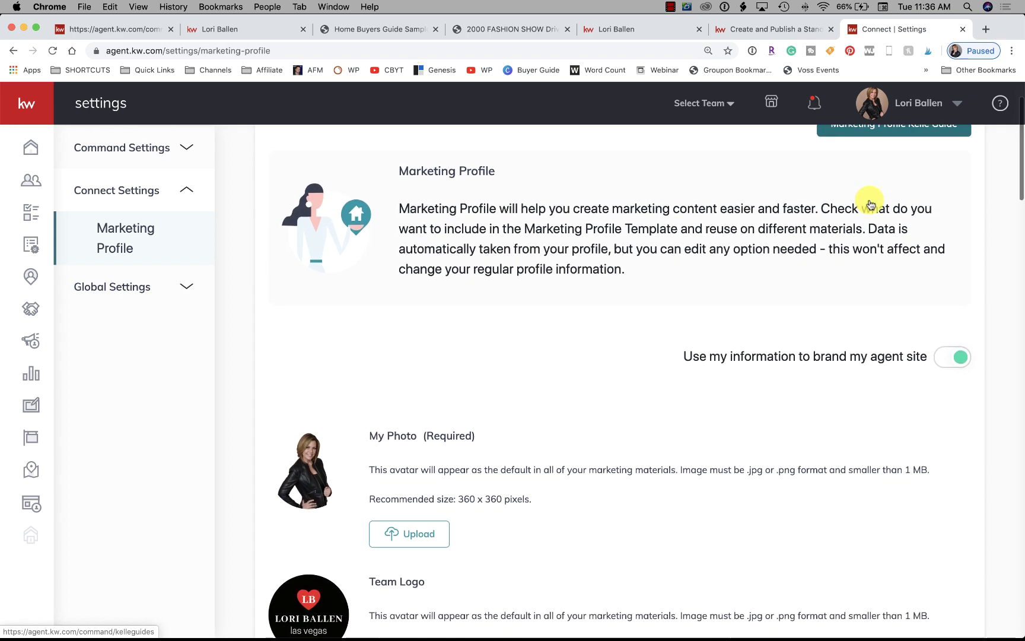
scroll(409, 394, "down", 4)
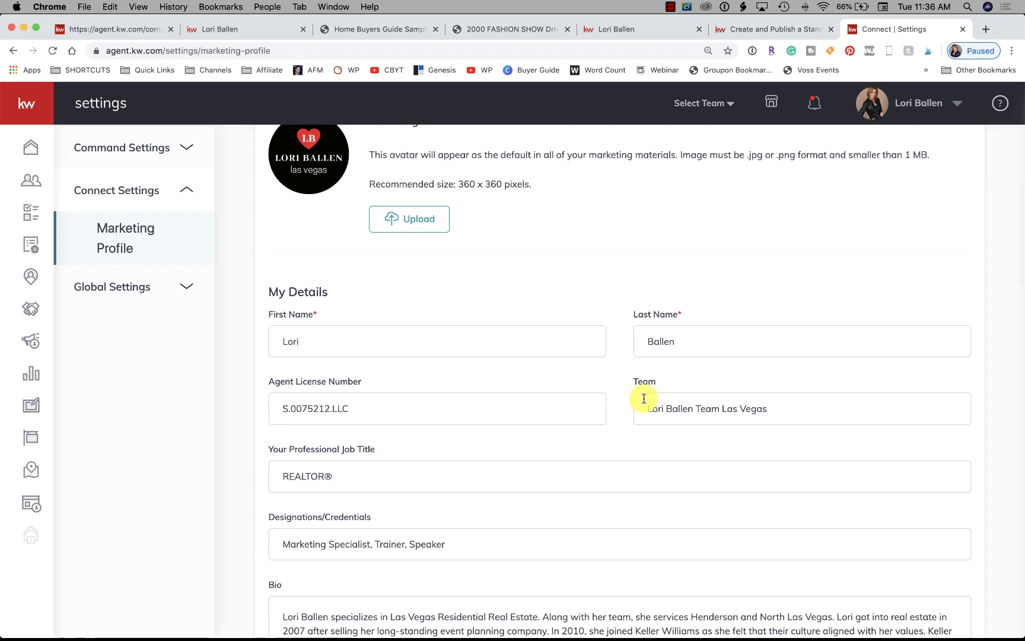
scroll(645, 397, "down", 15)
scroll(644, 396, "down", 12)
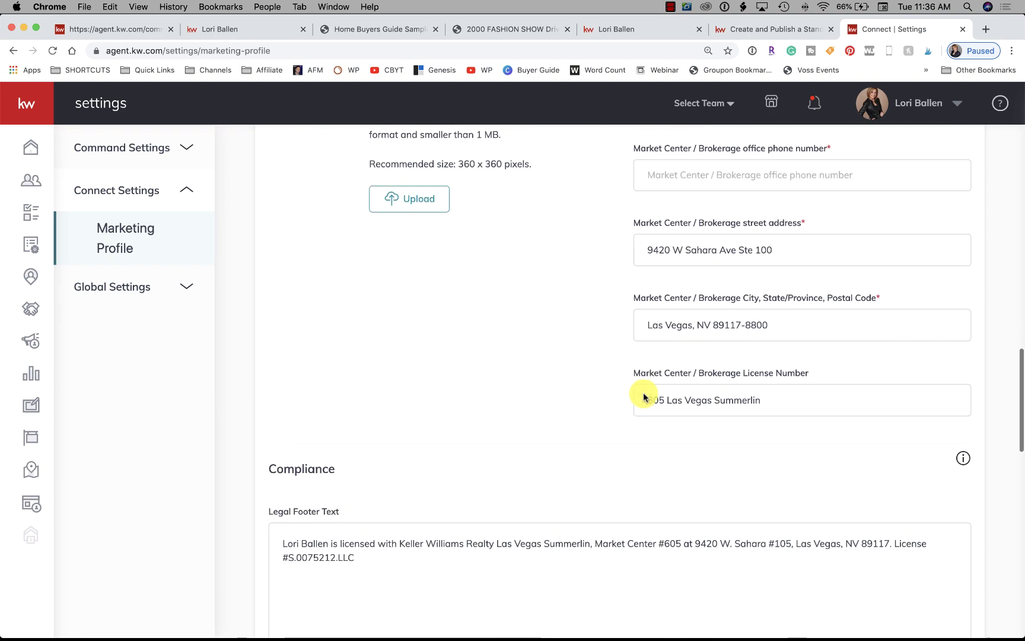
scroll(644, 396, "down", 6)
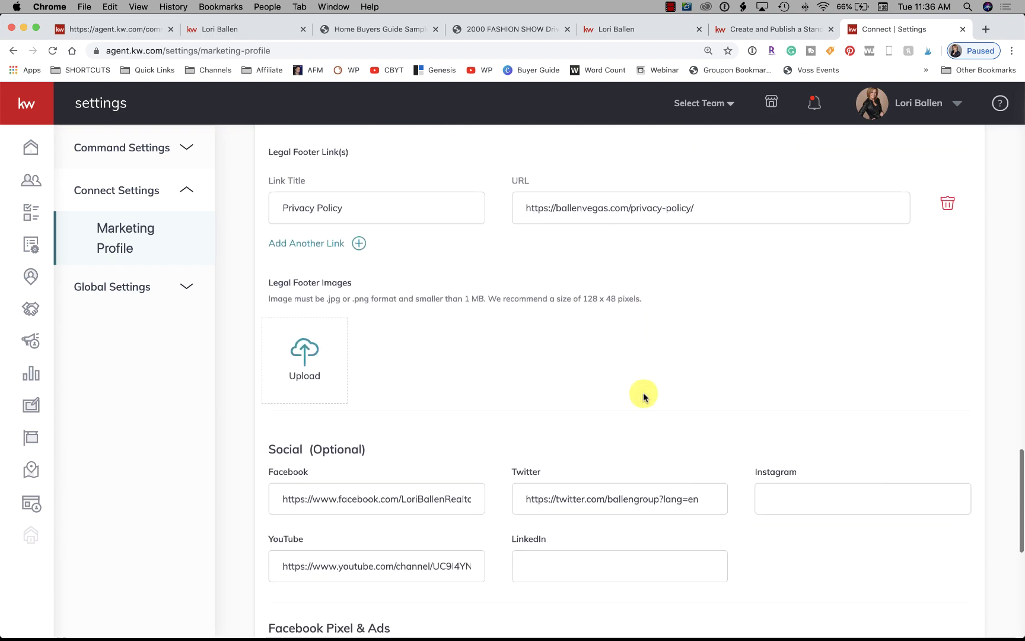
scroll(643, 397, "down", 3)
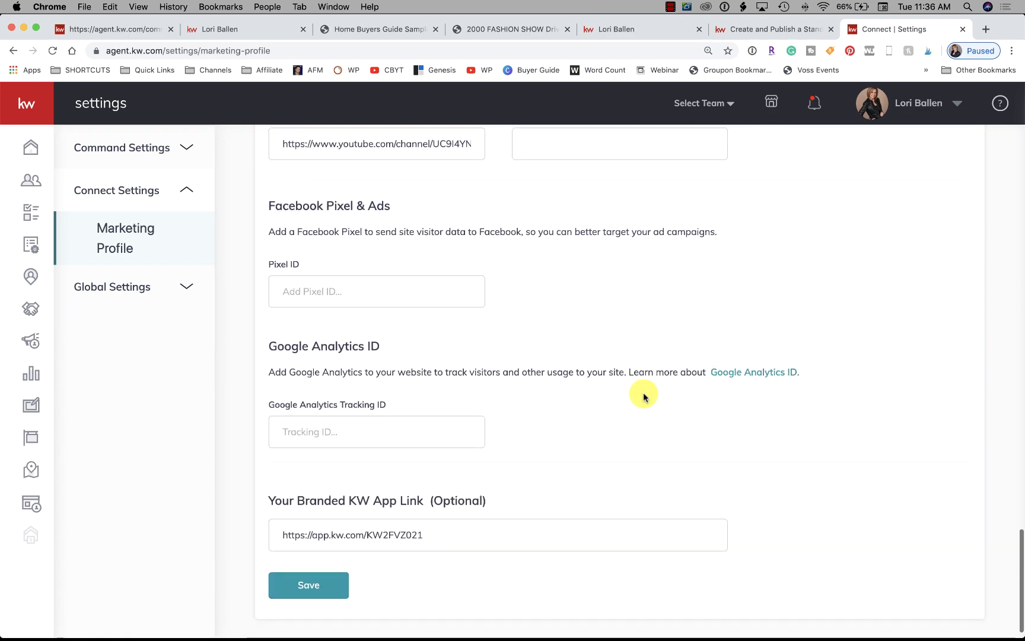
scroll(644, 396, "up", 20)
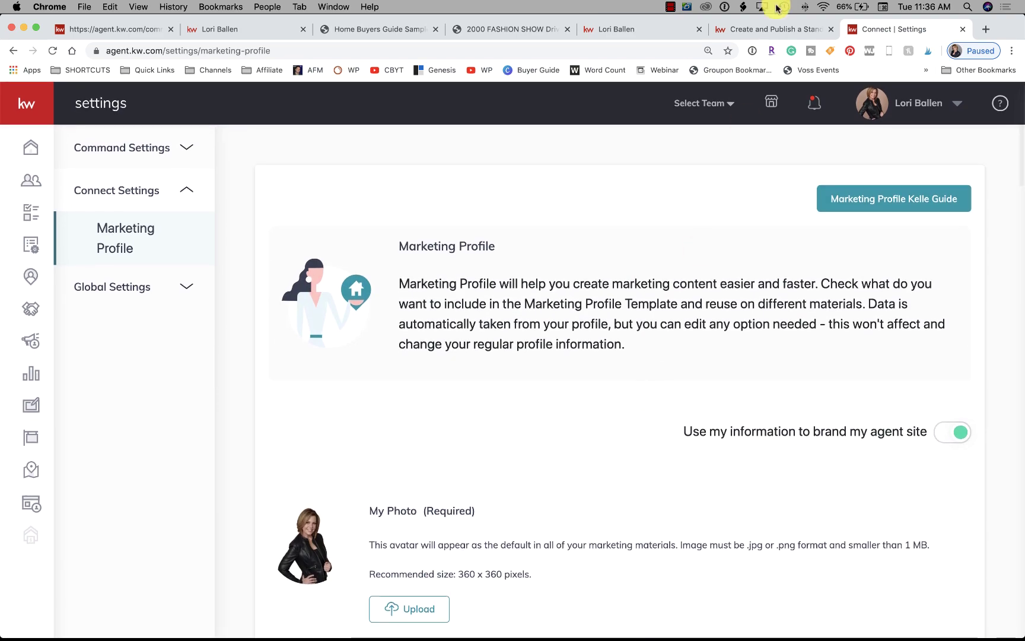
left_click(207, 36)
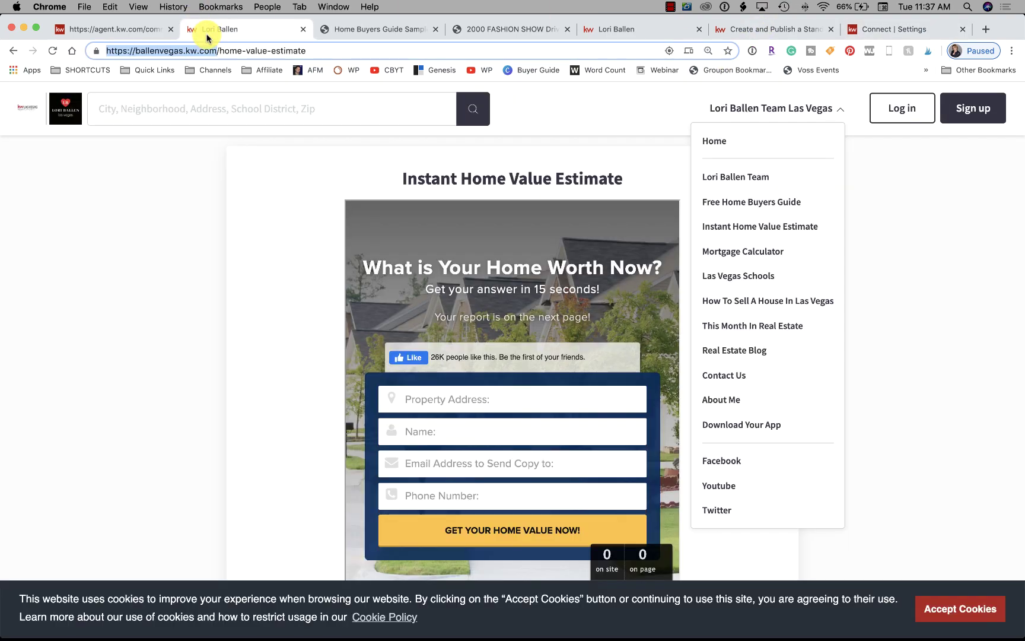
Return to the first tab showing the Core Lesson landing page editor
left_click(142, 28)
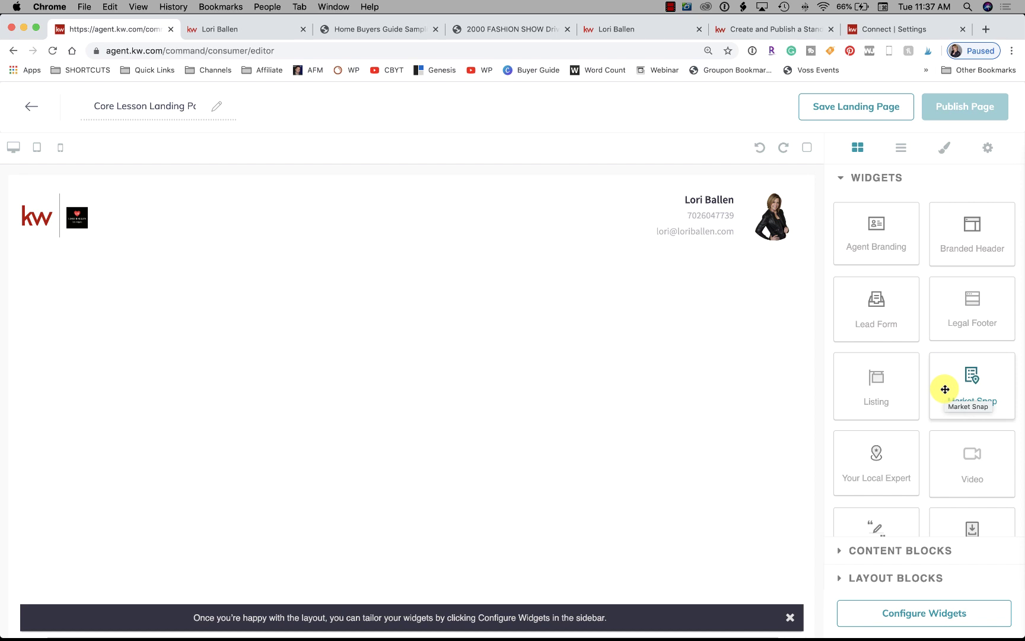
Try dragging Market Snap onto the page, scroll the widget list, then expand Content Blocks
left_click_drag(946, 389, 524, 488)
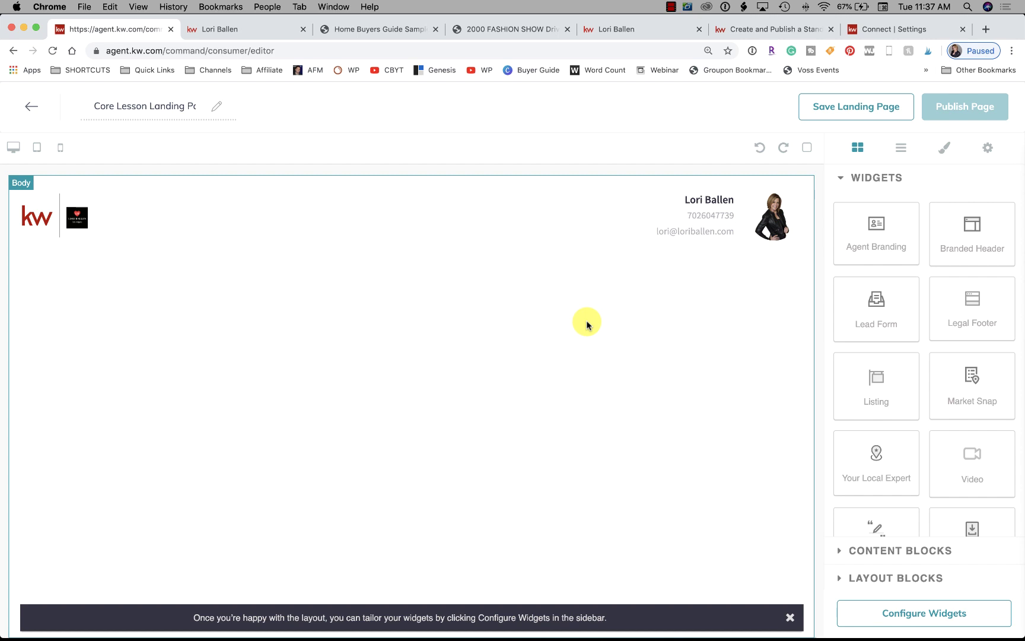
scroll(918, 364, "down", 2)
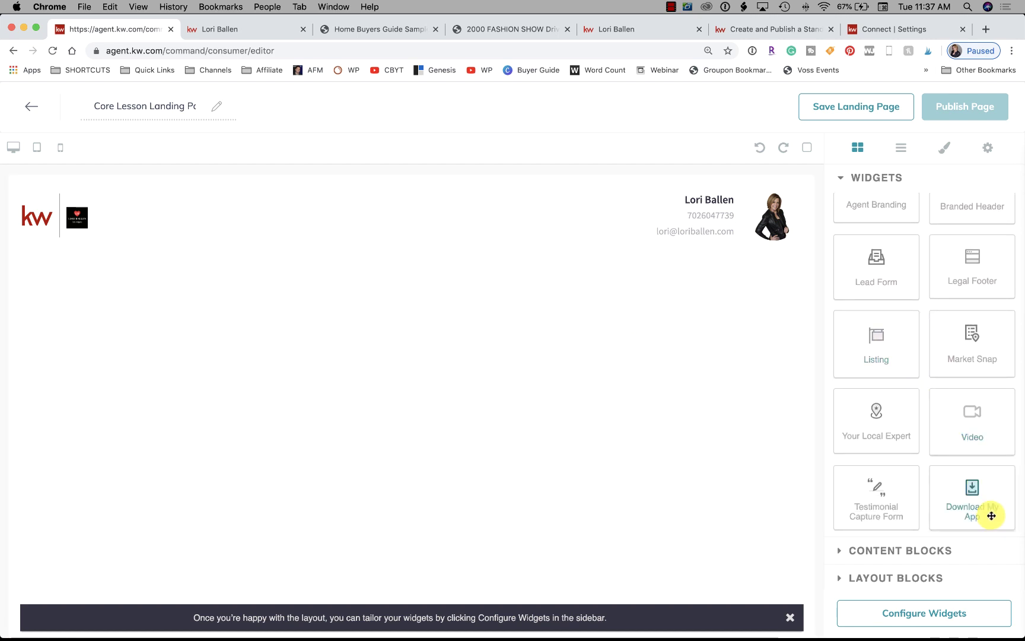
scroll(977, 509, "up", 1)
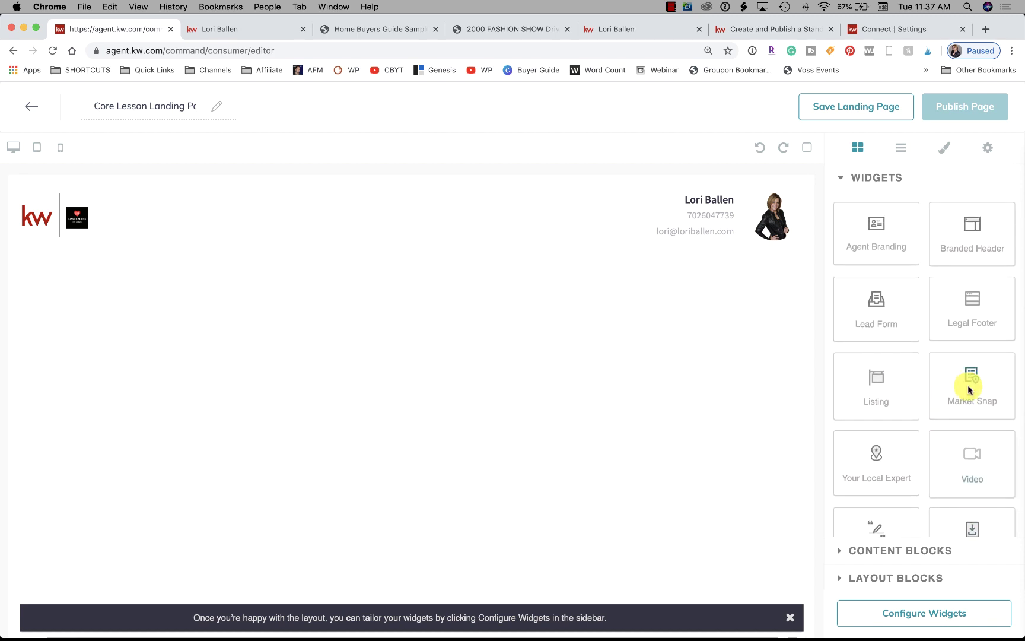
scroll(967, 368, "down", 1)
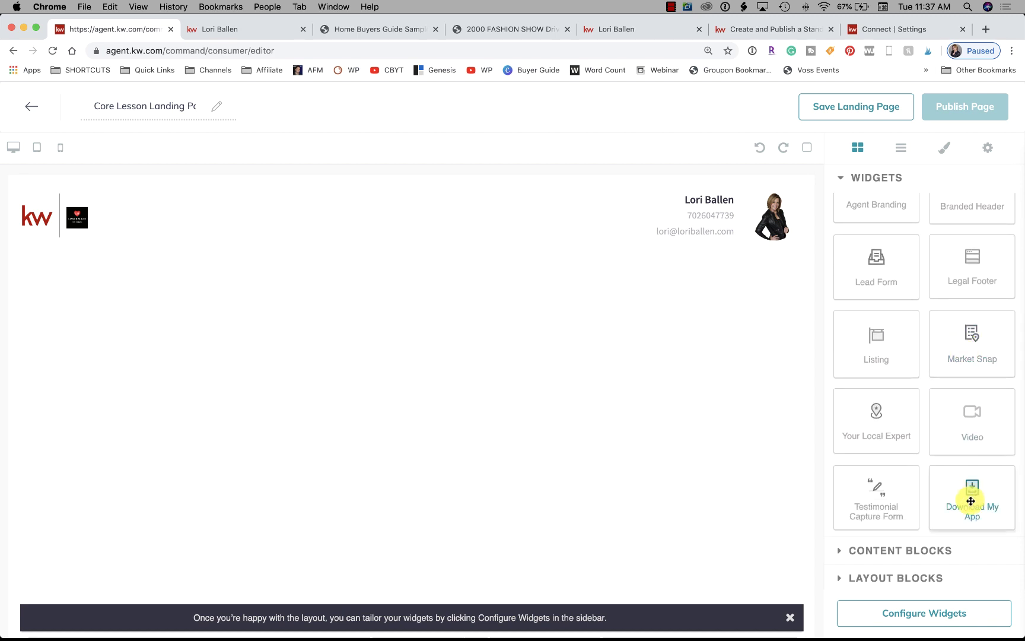
scroll(971, 501, "up", 2)
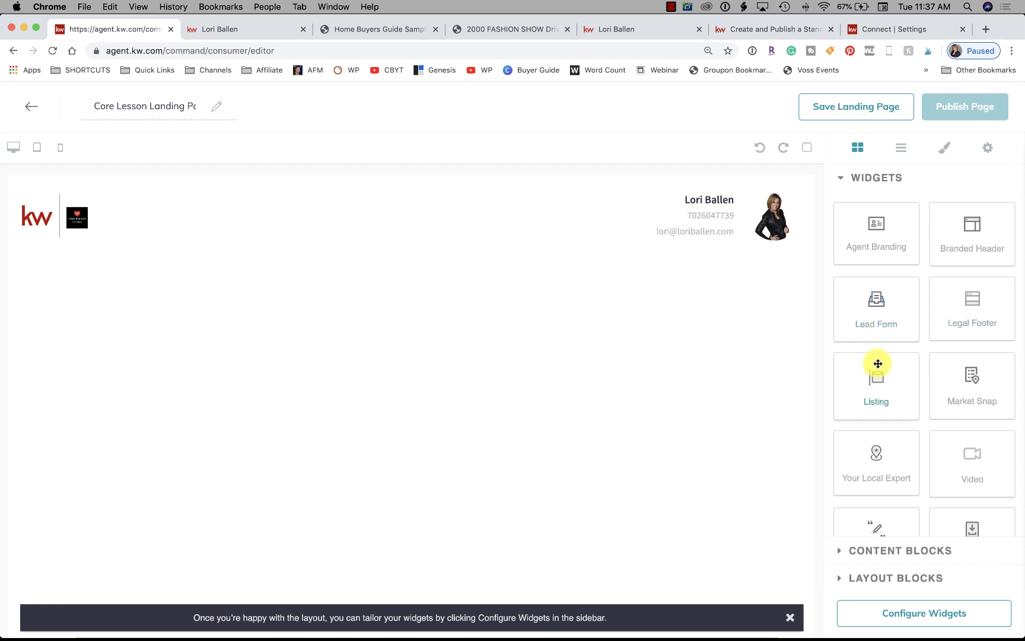
scroll(874, 390, "down", 2)
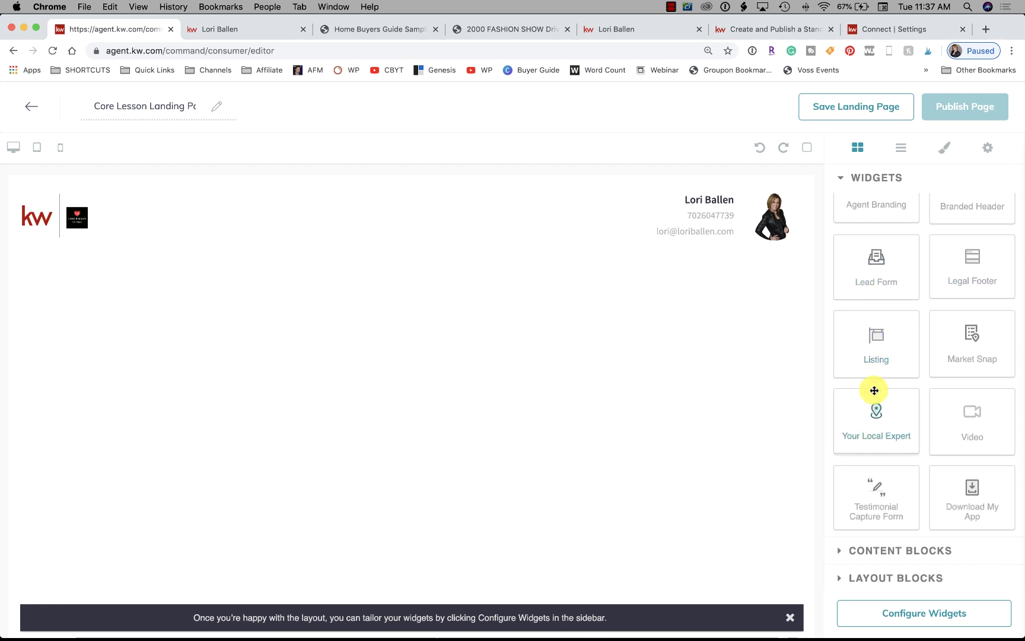
scroll(872, 465, "up", 2)
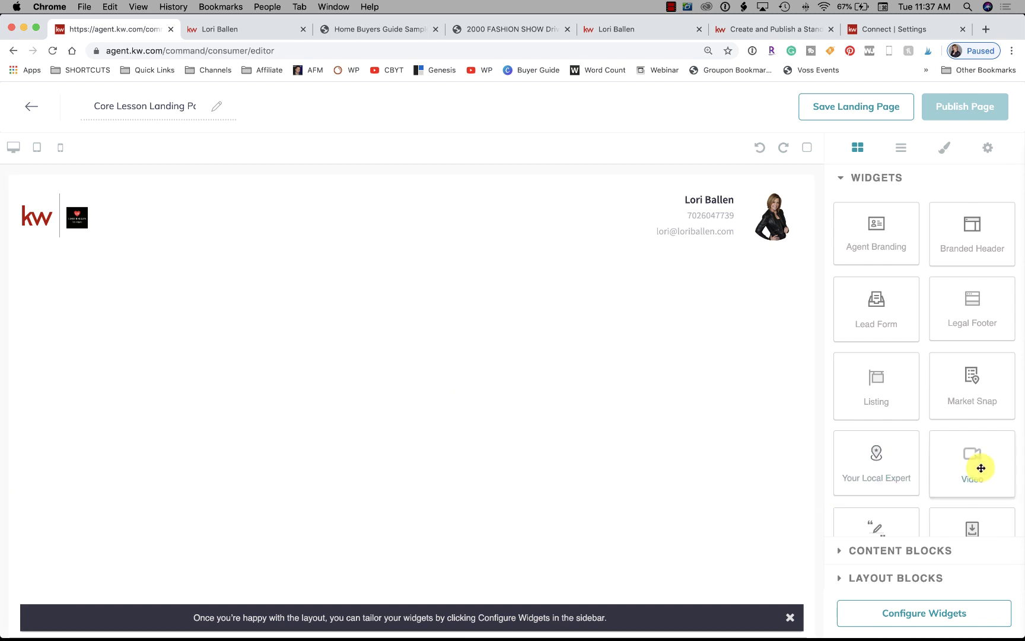
scroll(977, 472, "down", 2)
left_click(845, 551)
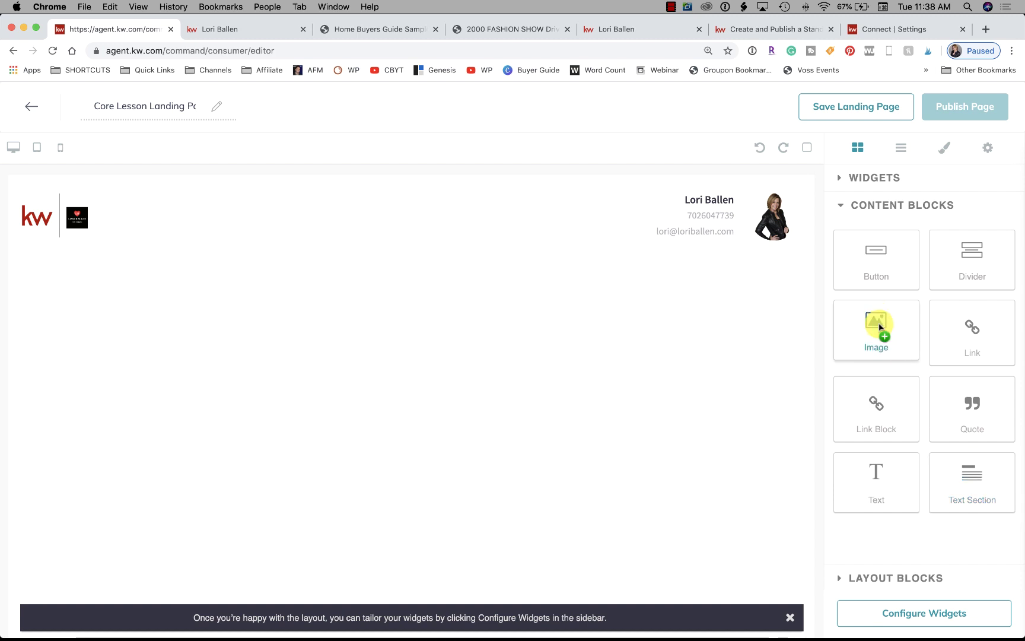
Drop an Image block under the Branded Header and browse for the HELLO, WORLD! image file
left_click_drag(880, 326, 673, 315)
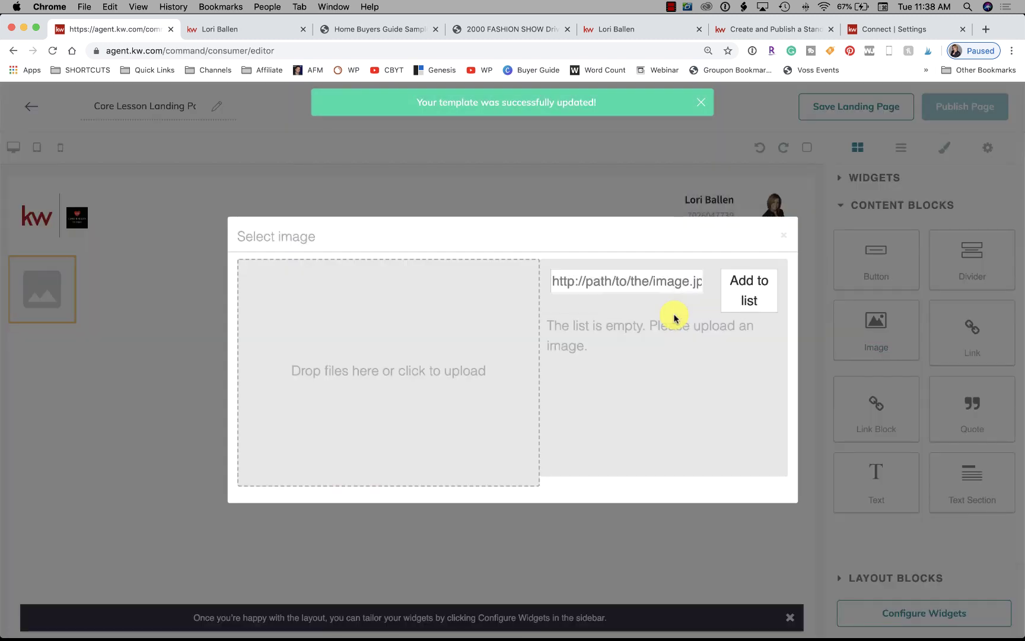
left_click(411, 380)
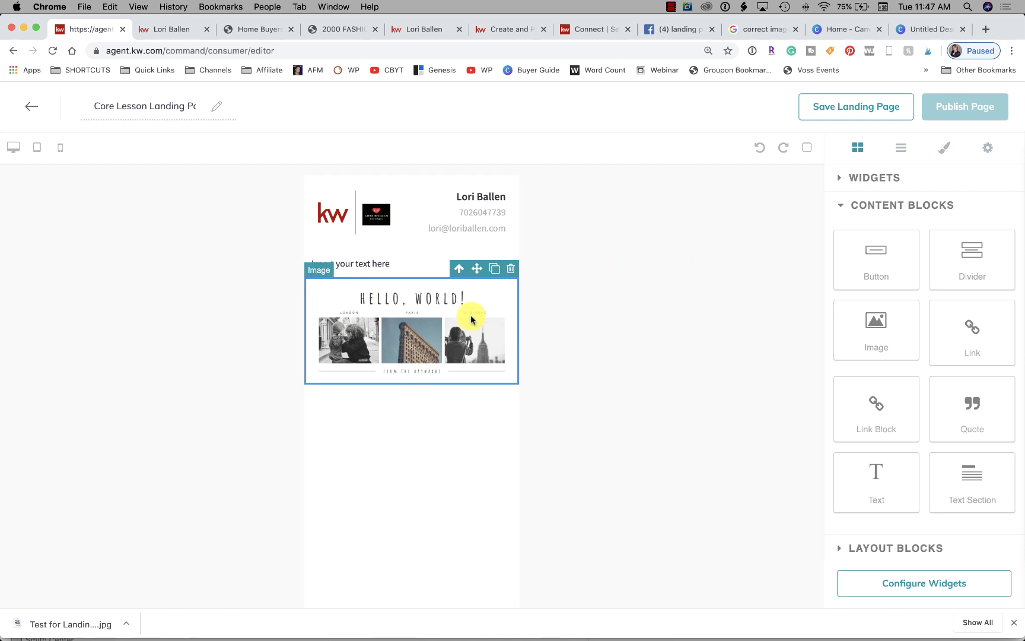
left_click(916, 29)
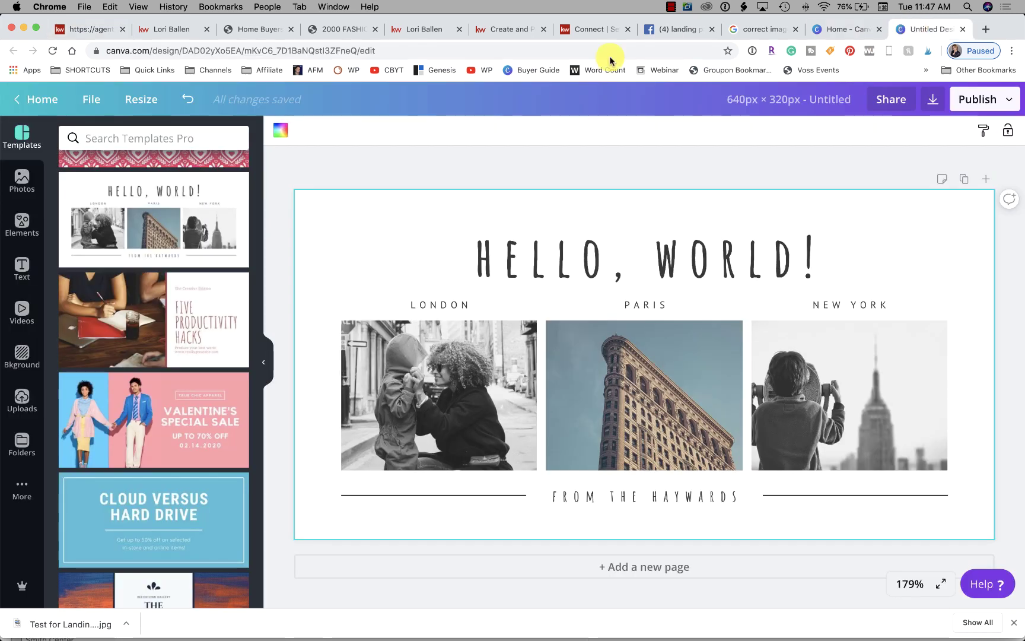
left_click(642, 262)
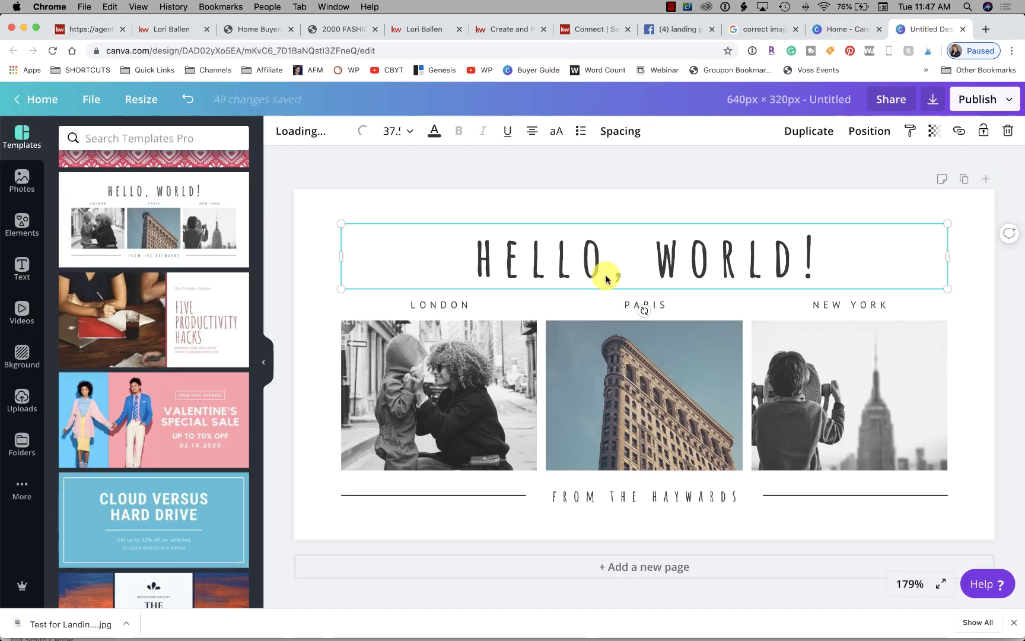
left_click(134, 105)
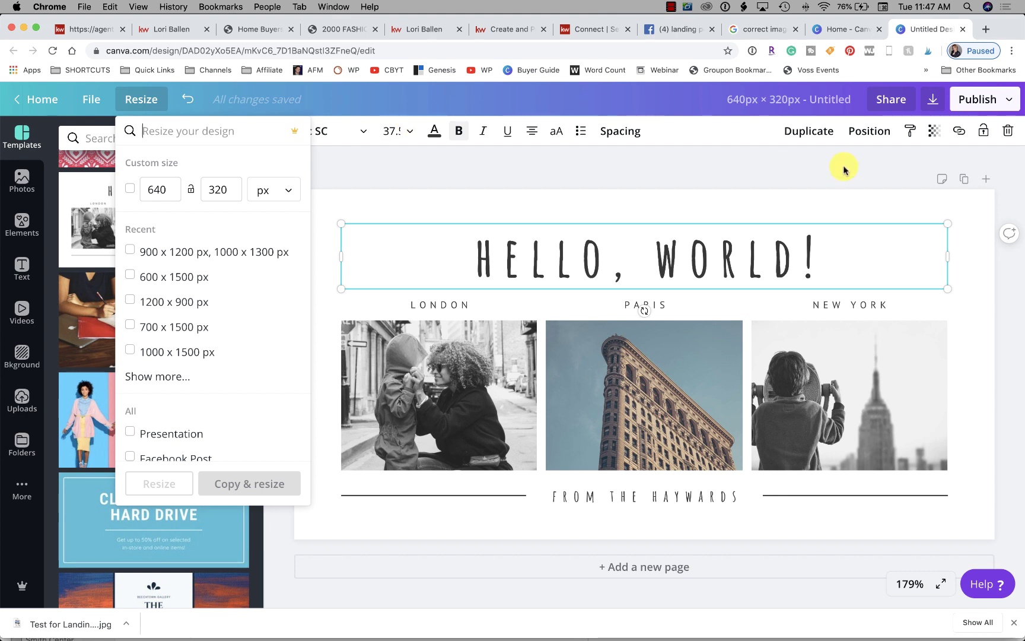
left_click(181, 29)
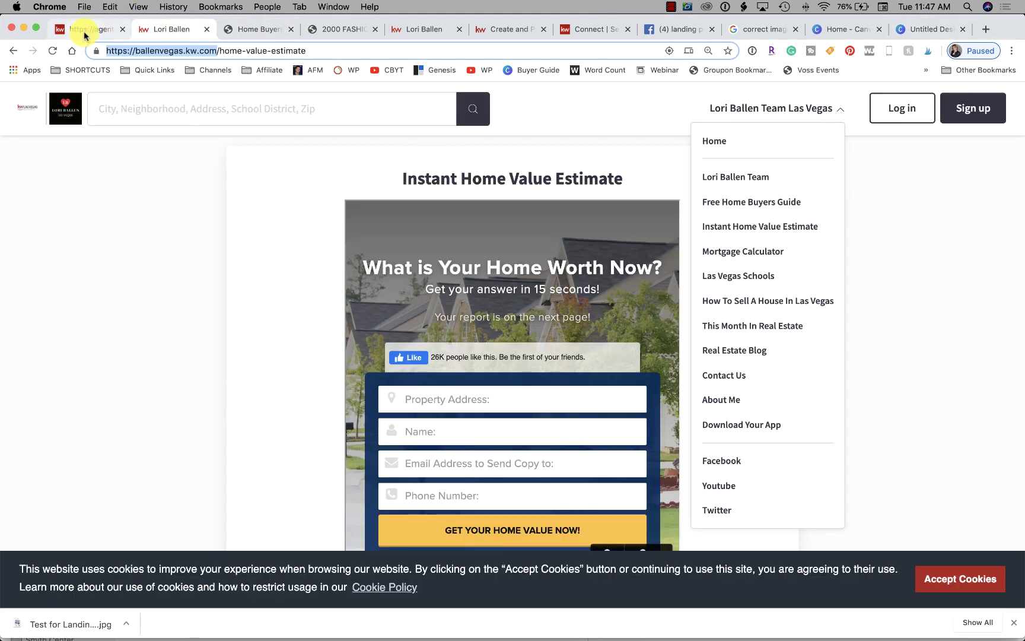
left_click(86, 29)
left_click(451, 469)
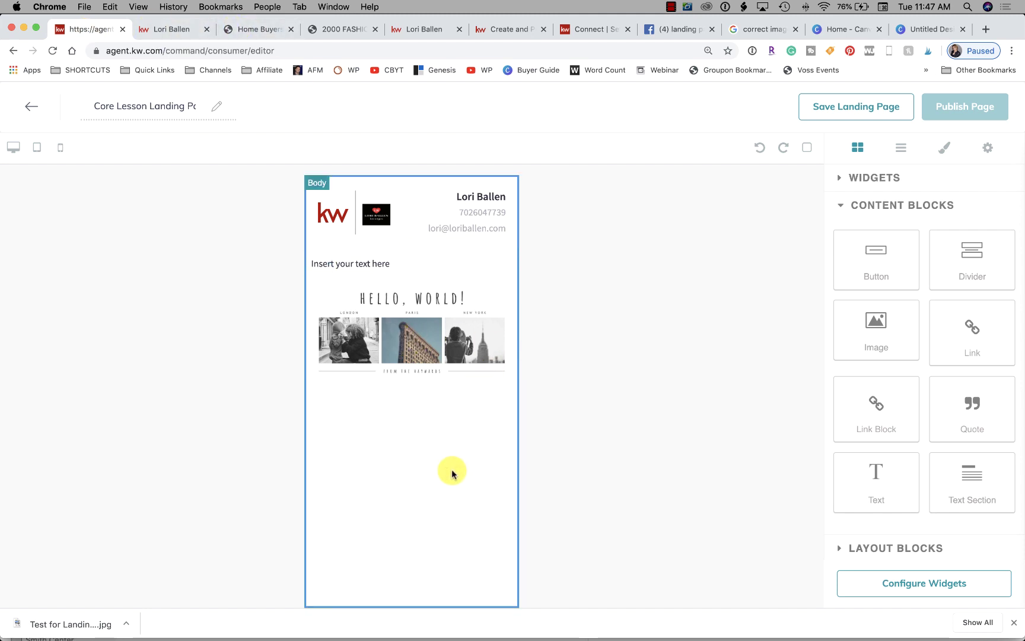
Select the HELLO, WORLD! image and cycle through the desktop, tablet and mobile previews
left_click(13, 149)
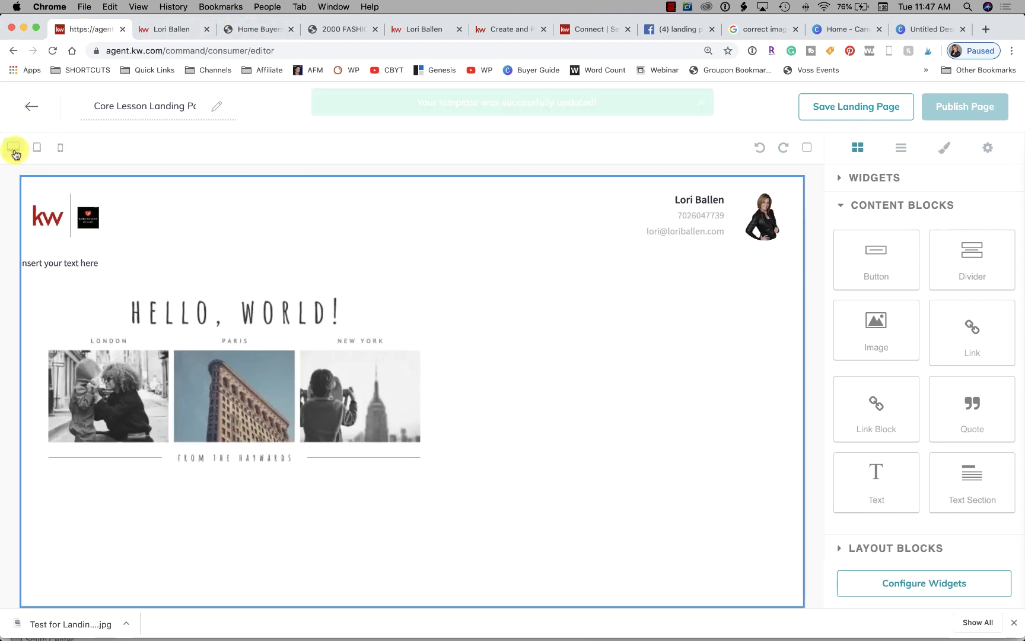
left_click(347, 400)
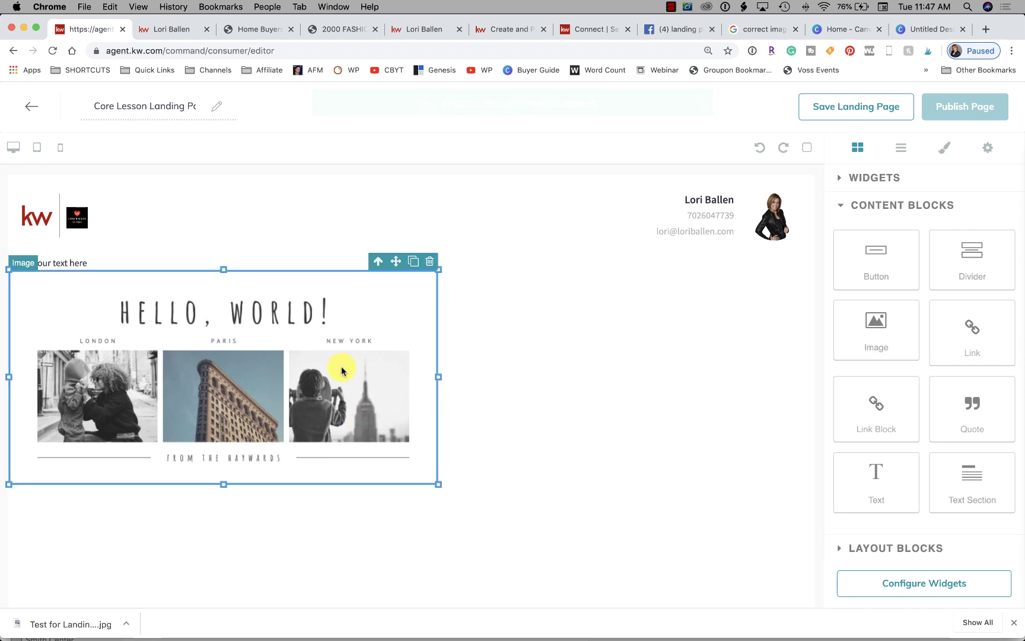
left_click(37, 149)
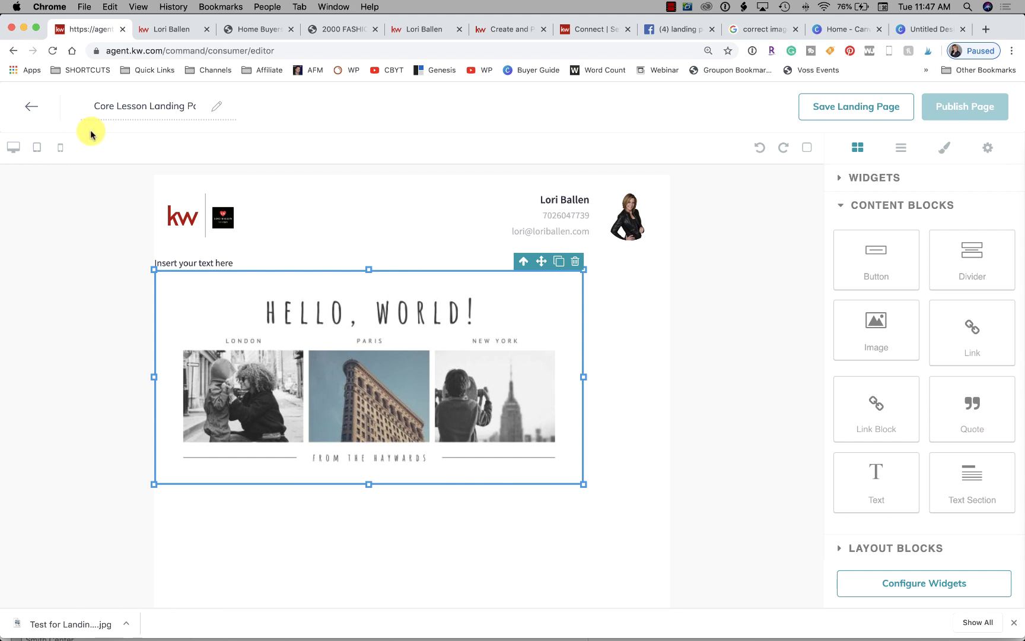
left_click(62, 148)
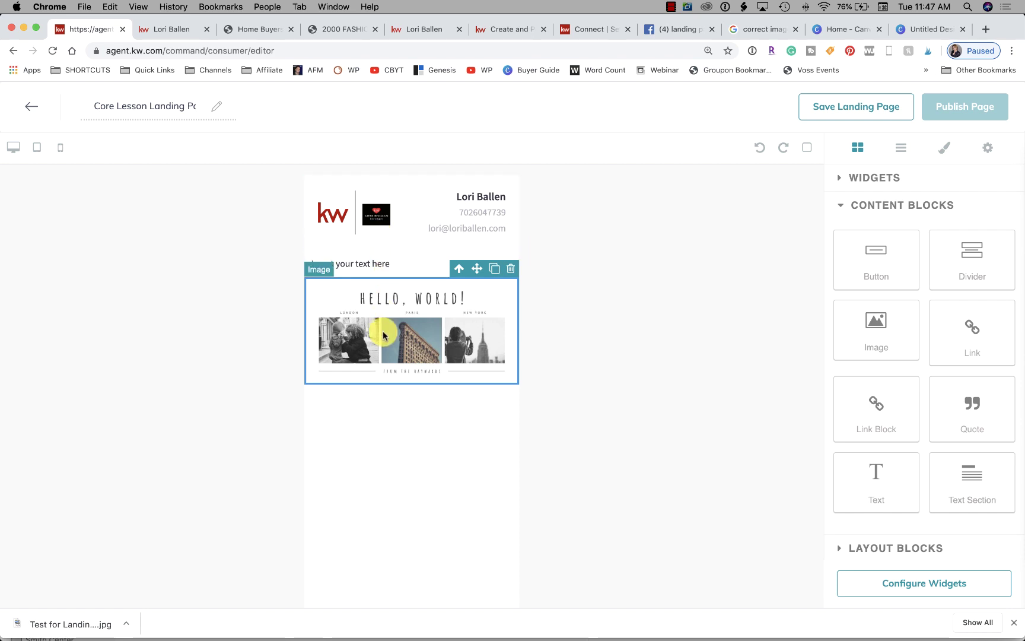
left_click(407, 345)
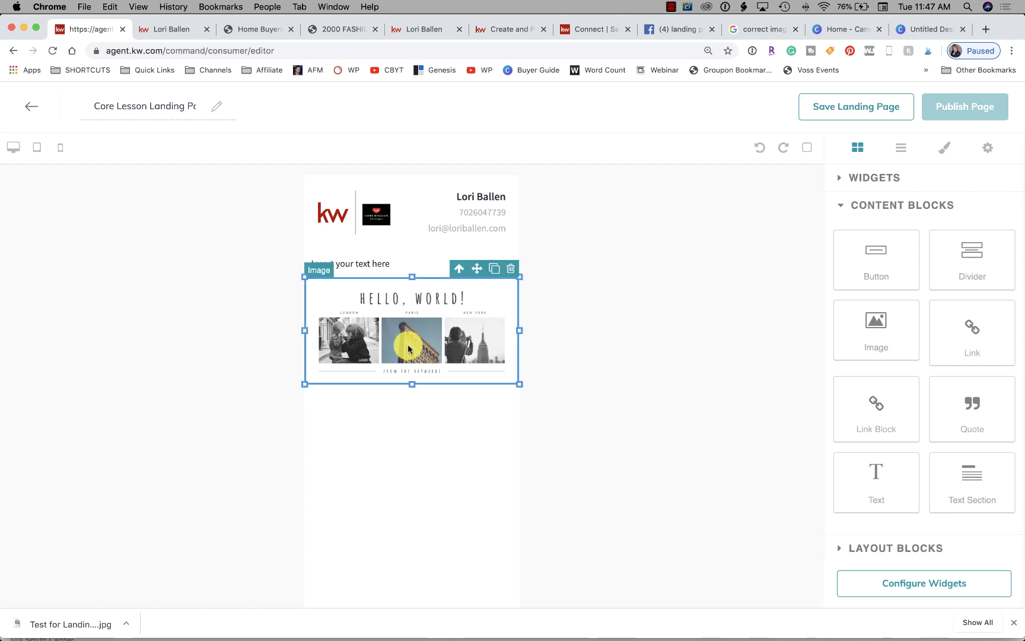
left_click(36, 150)
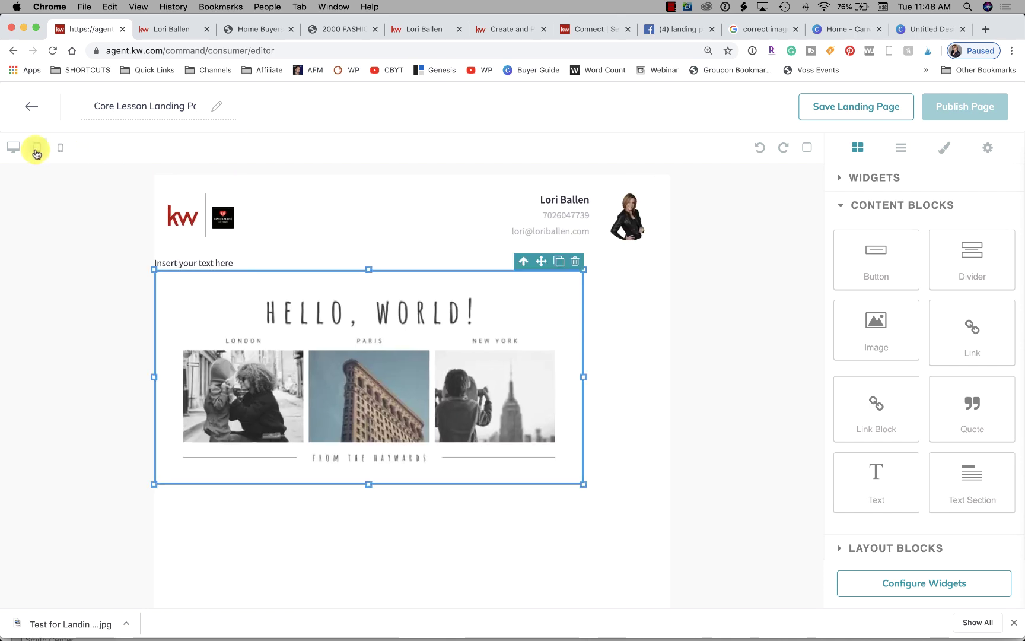
left_click(12, 148)
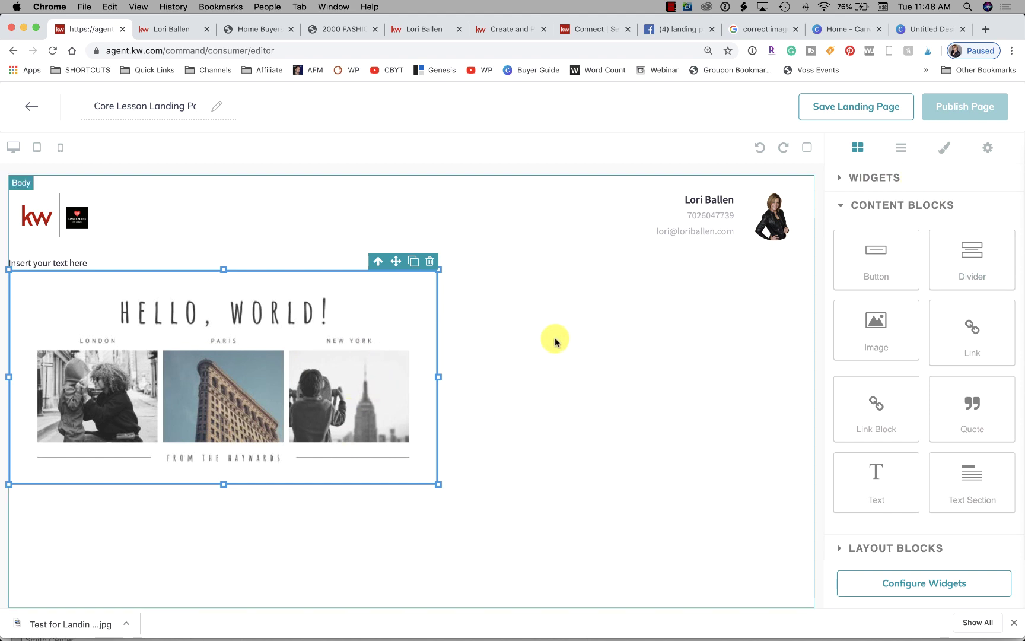
left_click(60, 148)
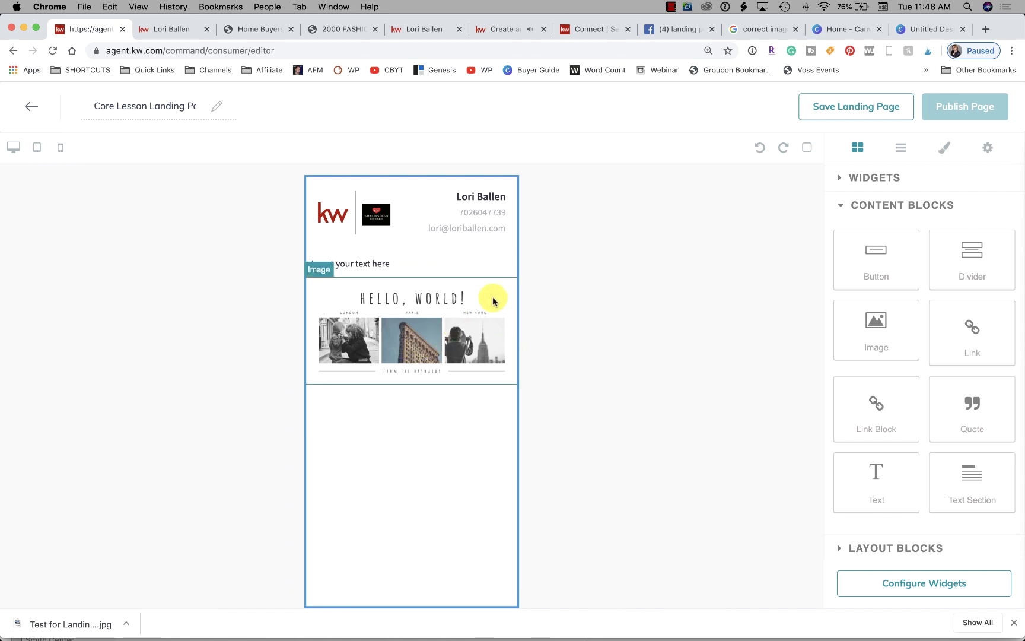
Reselect the HELLO, WORLD! image and return to the desktop-width preview
left_click(673, 7)
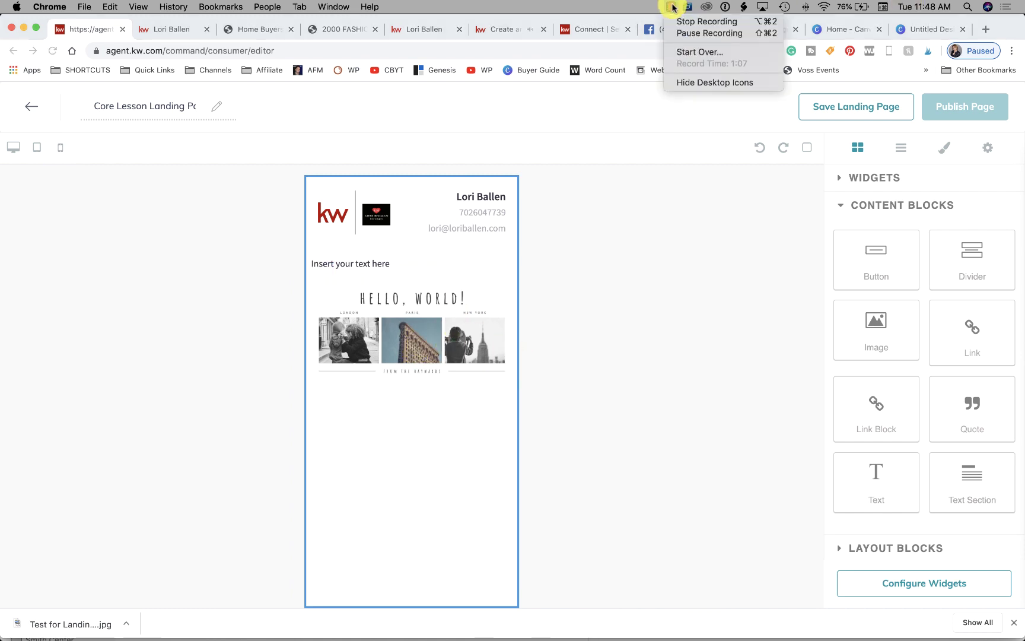
left_click(726, 34)
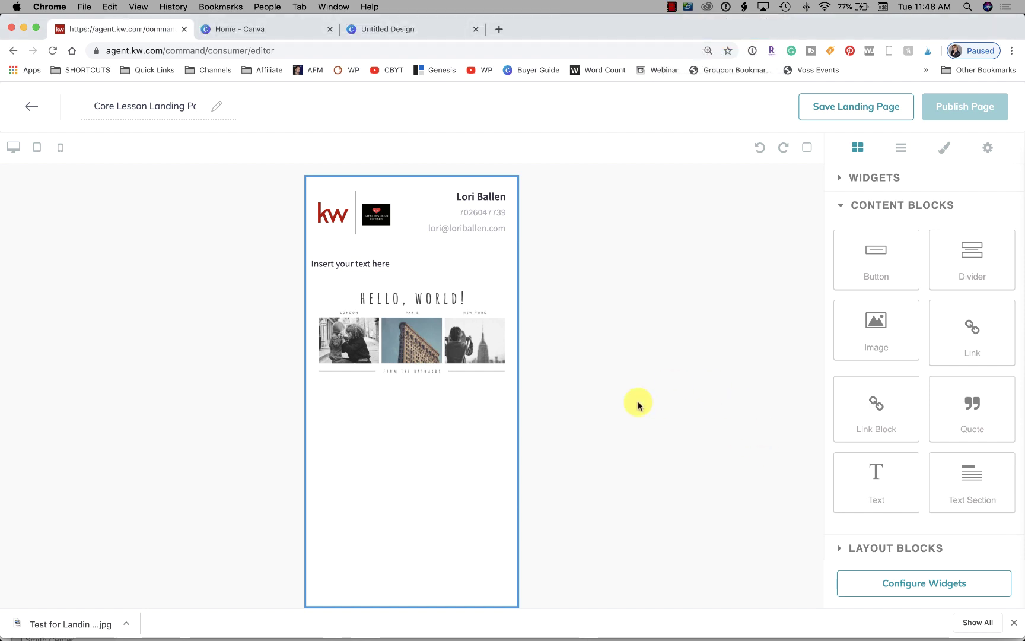
left_click(441, 304)
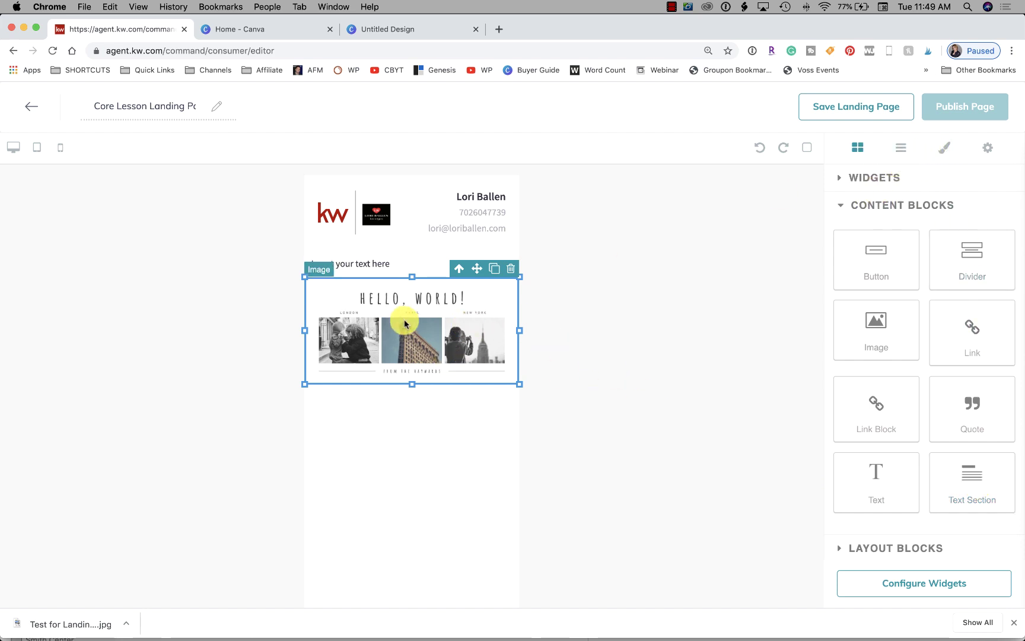
left_click(20, 151)
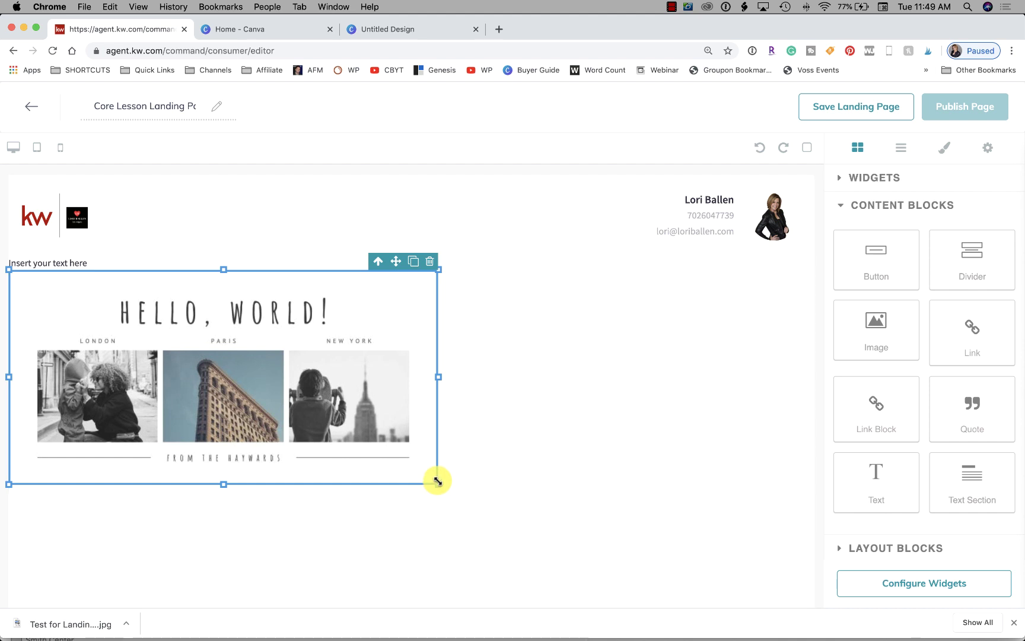
Stretch the HELLO, WORLD! image to full page width and check it at tablet and mobile widths
left_click_drag(438, 484, 814, 552)
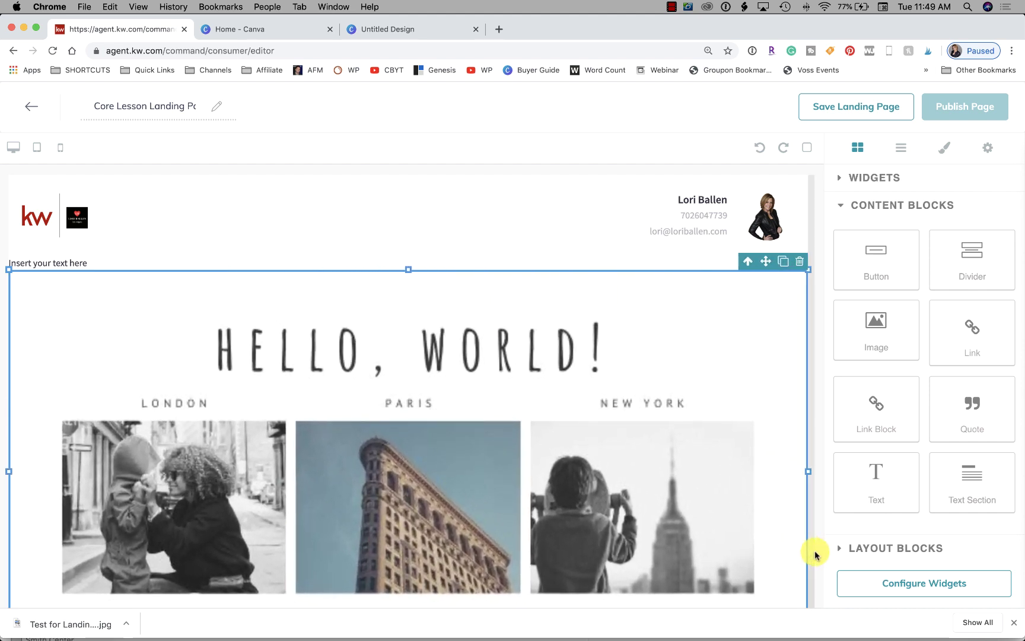
left_click(436, 205)
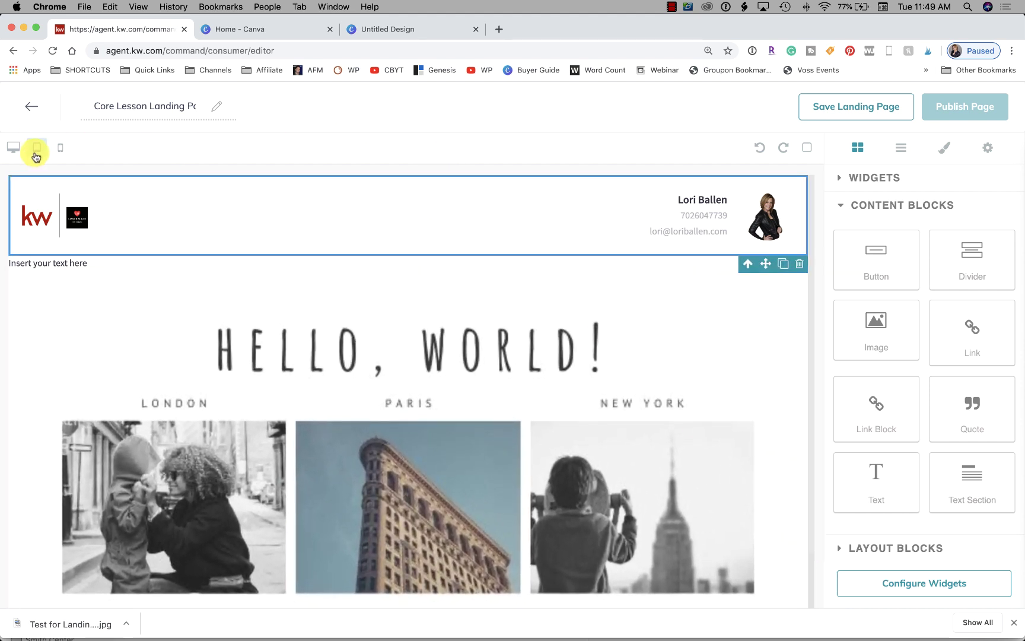
left_click(37, 148)
left_click(58, 146)
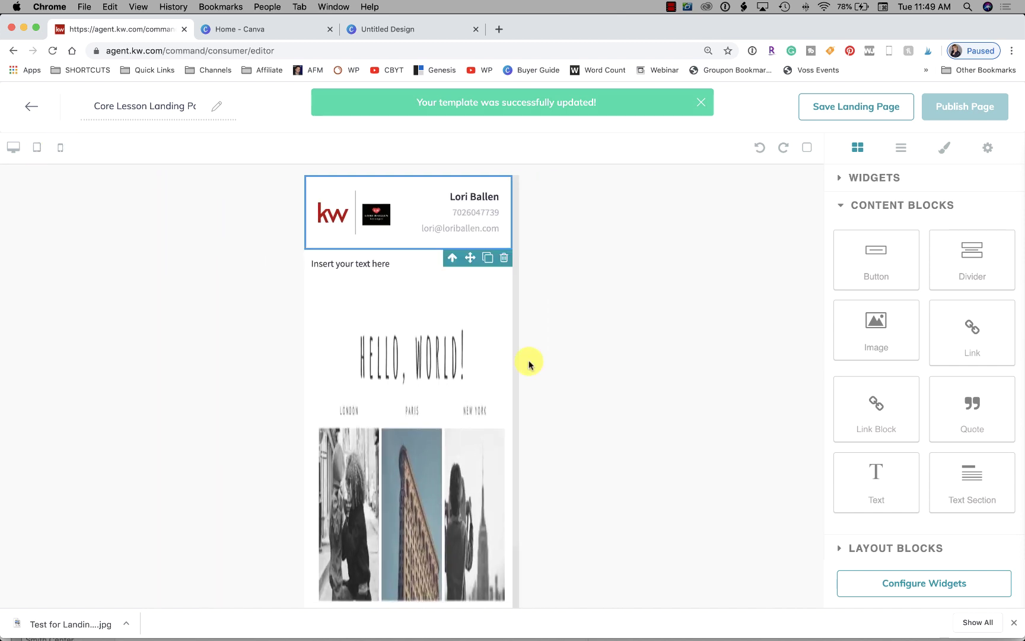
scroll(411, 401, "down", 2)
scroll(411, 401, "up", 1)
Shrink the image to about half the page width on desktop, then view it at mobile width
left_click(411, 400)
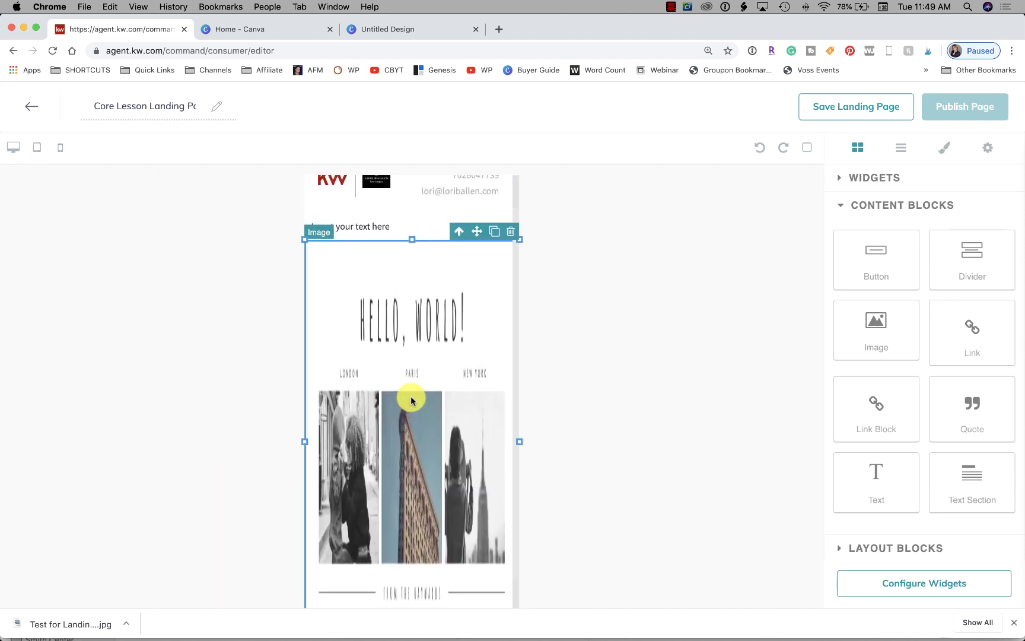
left_click(13, 153)
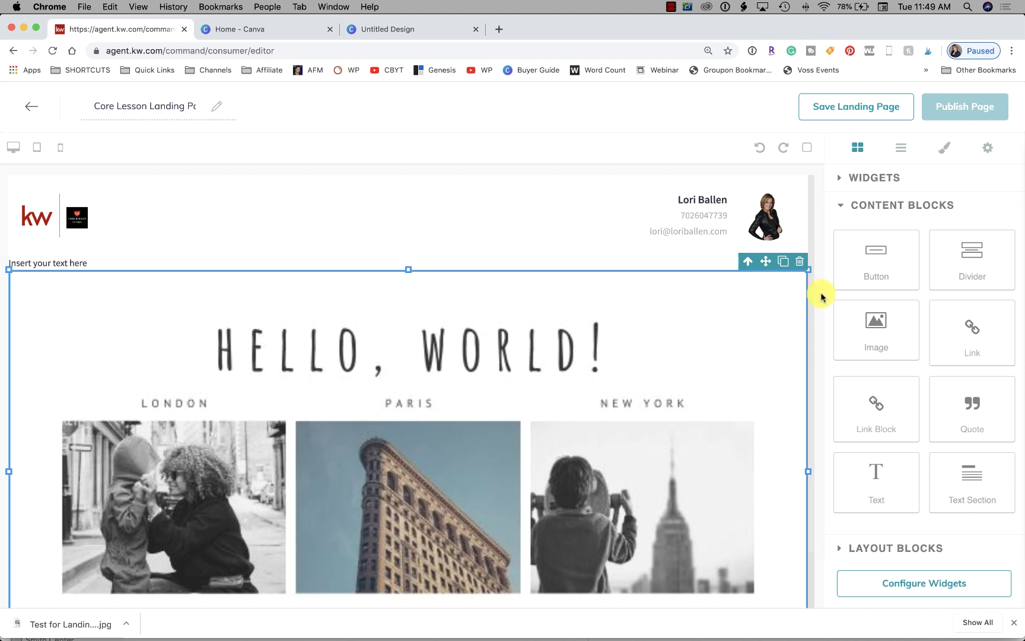
left_click_drag(808, 270, 348, 456)
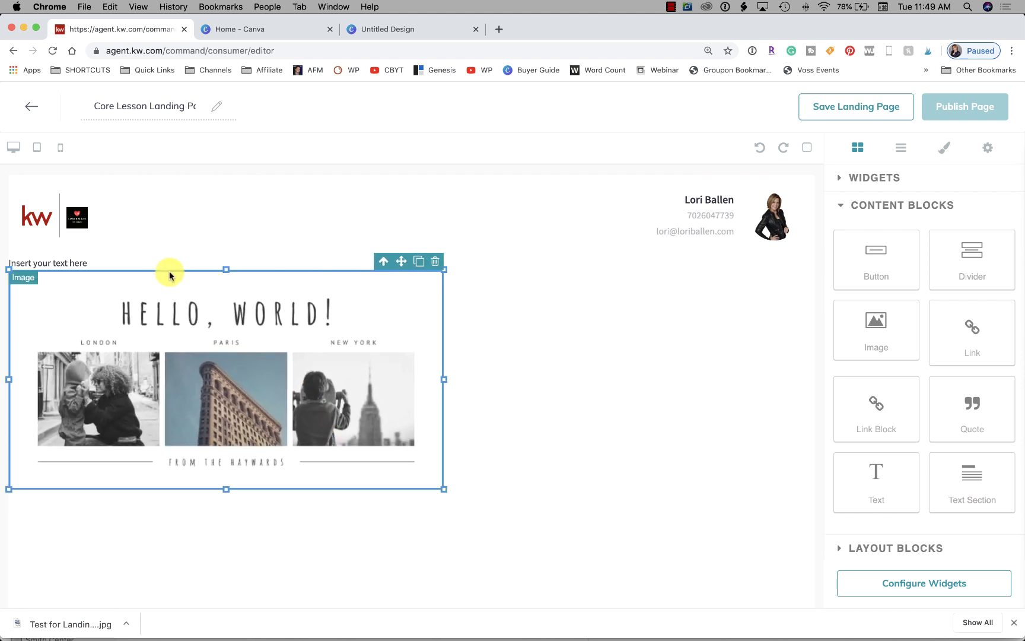
left_click(60, 148)
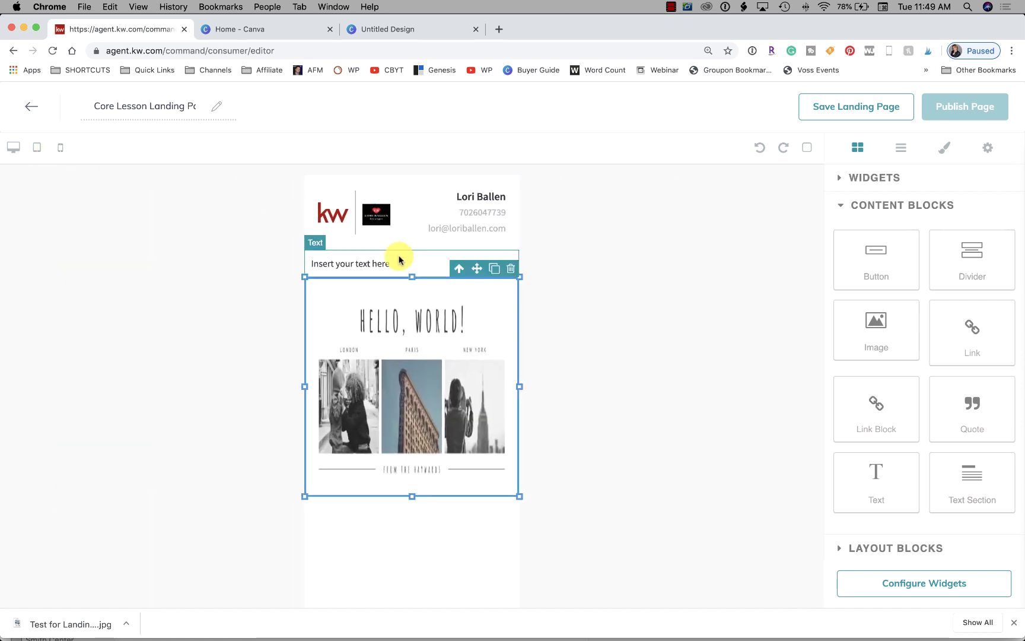
Reduce the height of the HELLO, WORLD! image block
left_click_drag(410, 499, 408, 427)
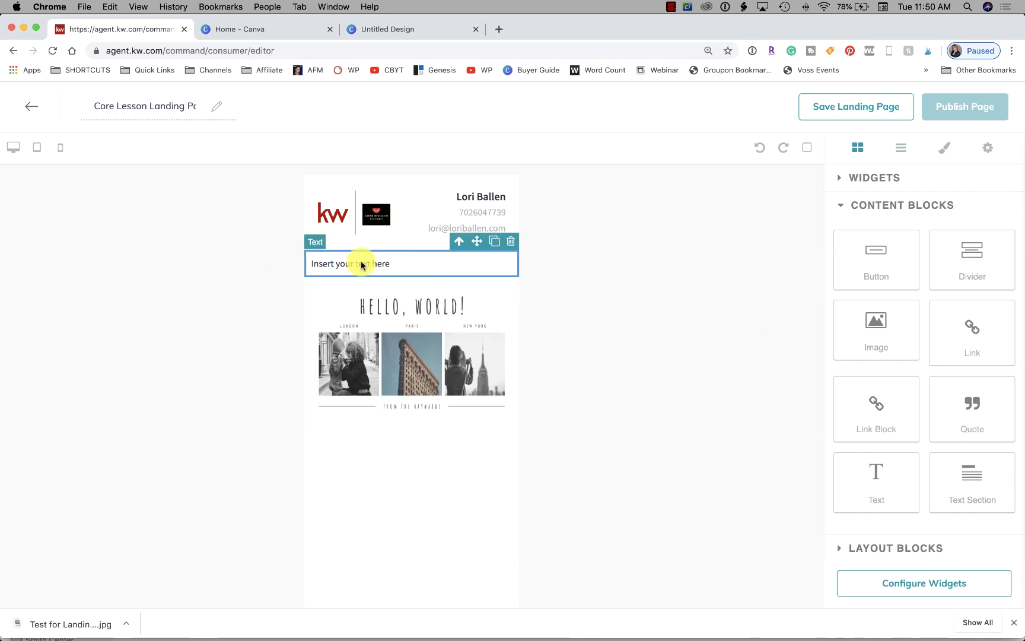
left_click(365, 306)
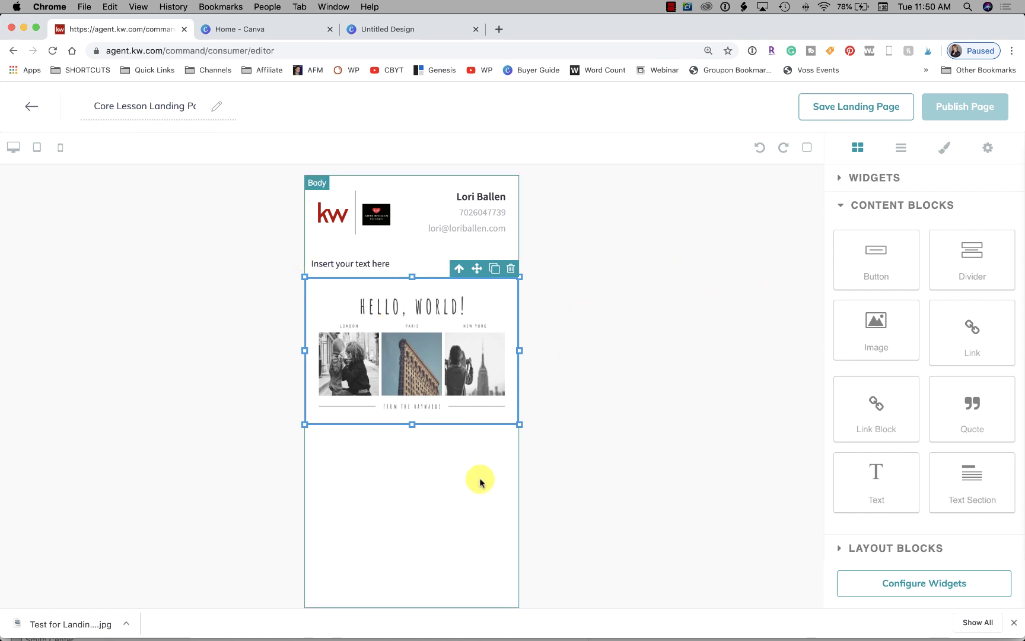
left_click(456, 488)
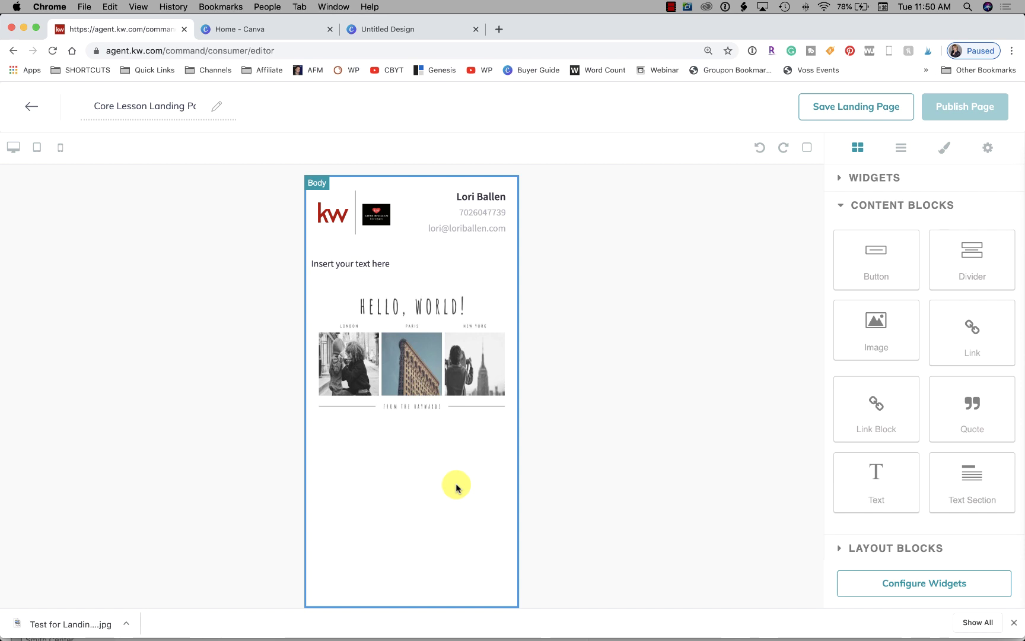
Delete the HELLO, WORLD! image block and expand the Widgets list in the sidebar
left_click(383, 265)
left_click(407, 332)
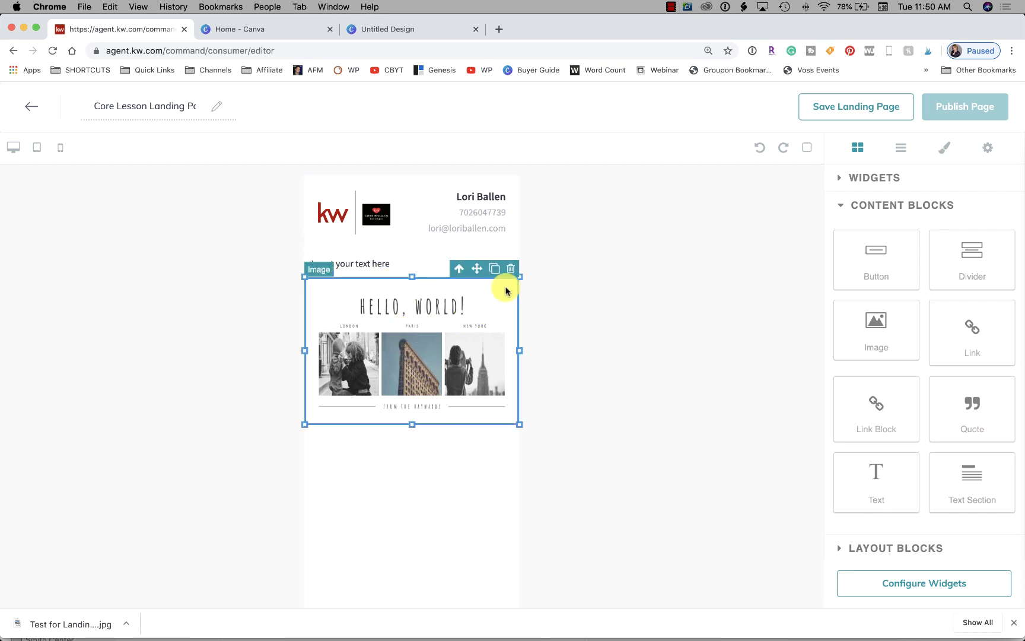
left_click(511, 269)
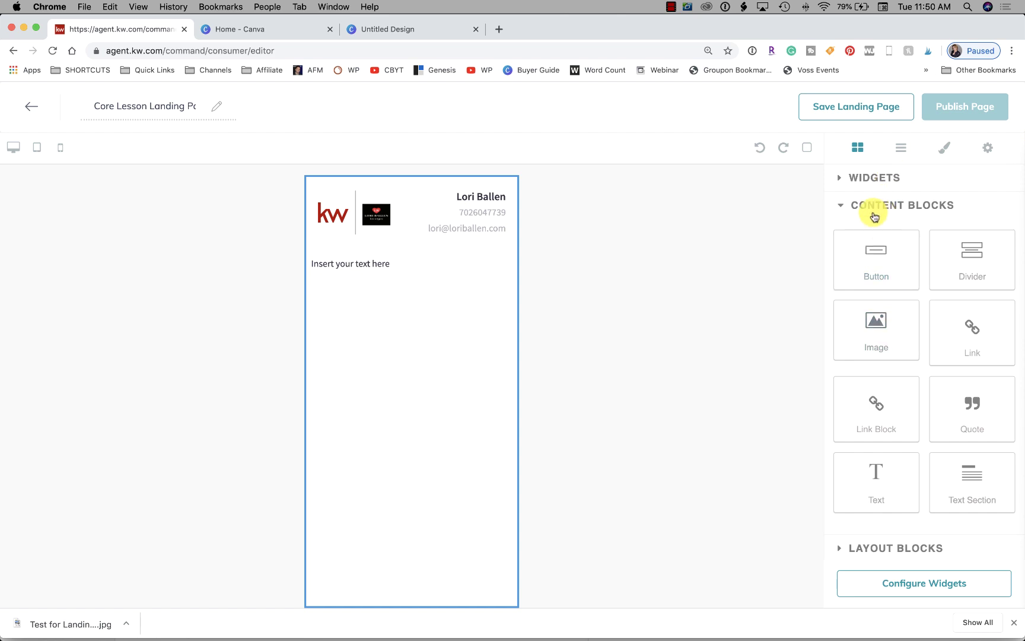
left_click(870, 178)
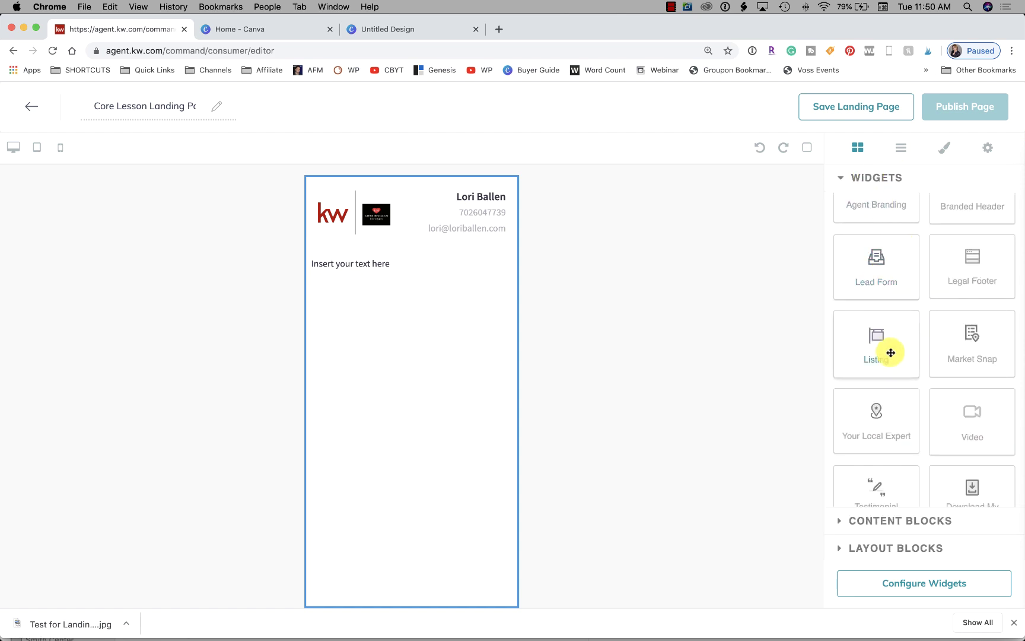
scroll(891, 353, "down", 1)
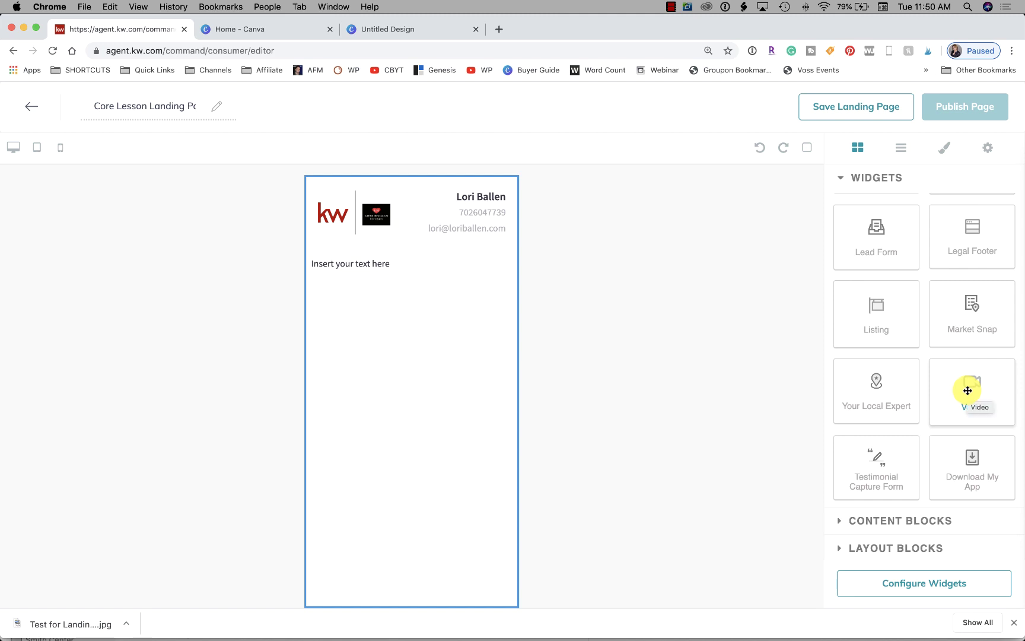
left_click_drag(972, 384, 315, 285)
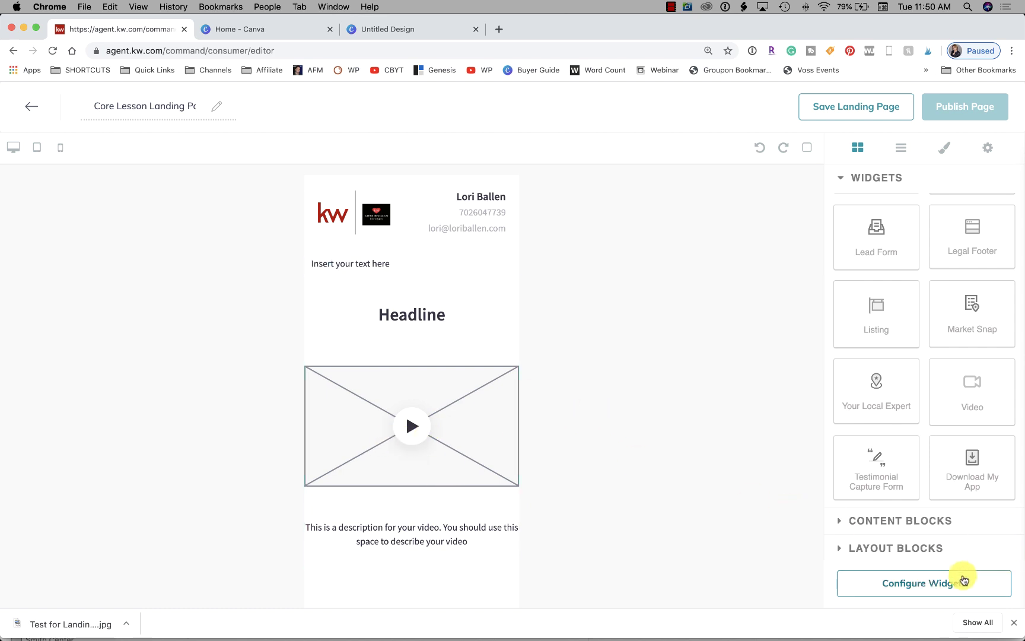
left_click(460, 382)
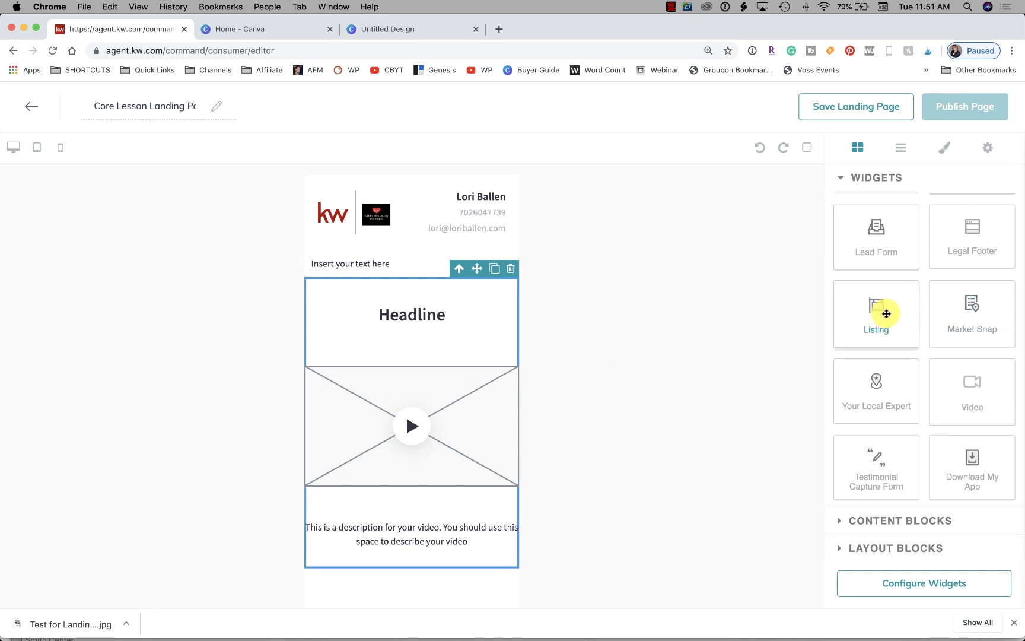
left_click_drag(886, 312, 489, 587)
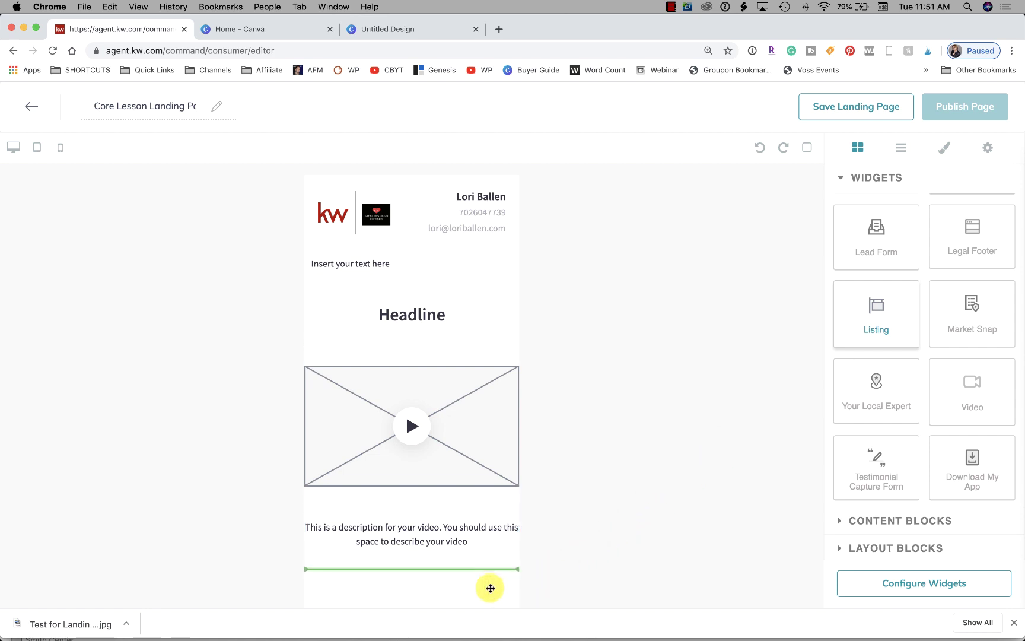
scroll(455, 398, "down", 10)
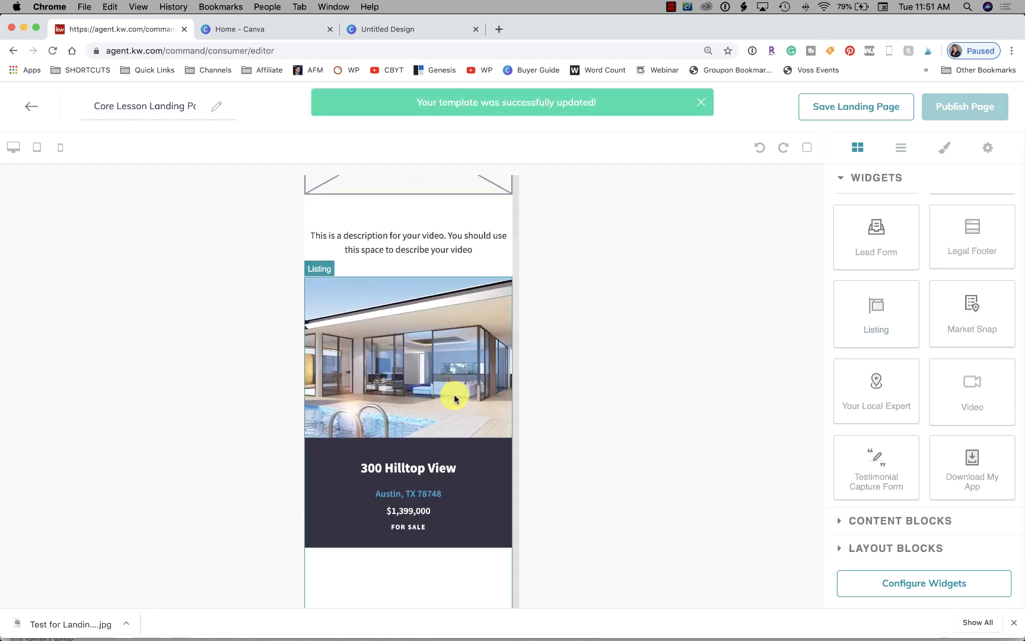
Compare the page in tablet and desktop previews, scrolling through it, then finish at mobile phone width
scroll(454, 399, "down", 20)
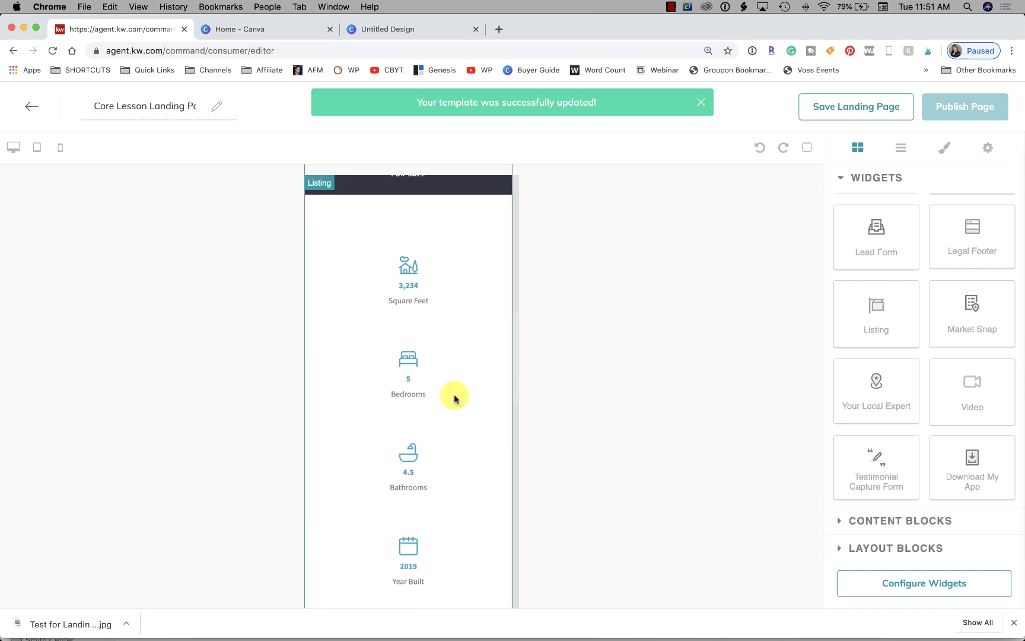
scroll(455, 399, "down", 1)
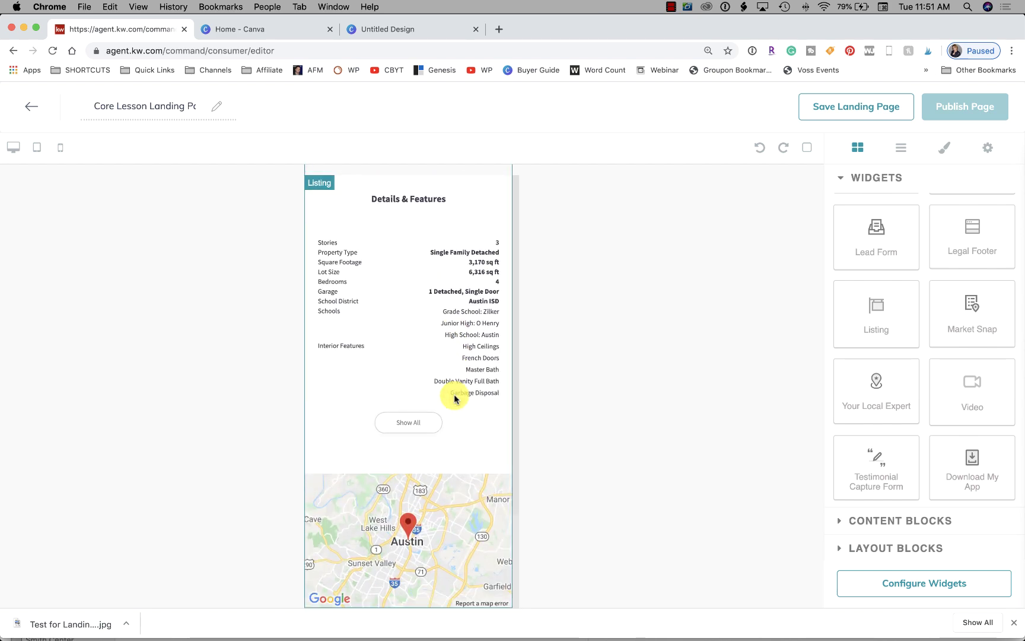
scroll(454, 398, "up", 20)
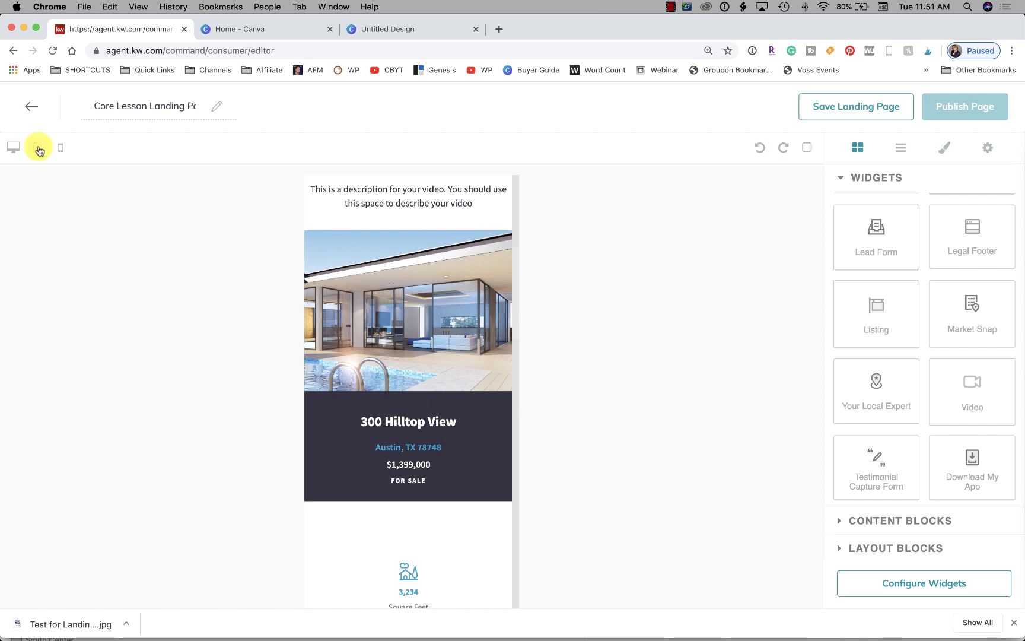
left_click(37, 148)
left_click(12, 147)
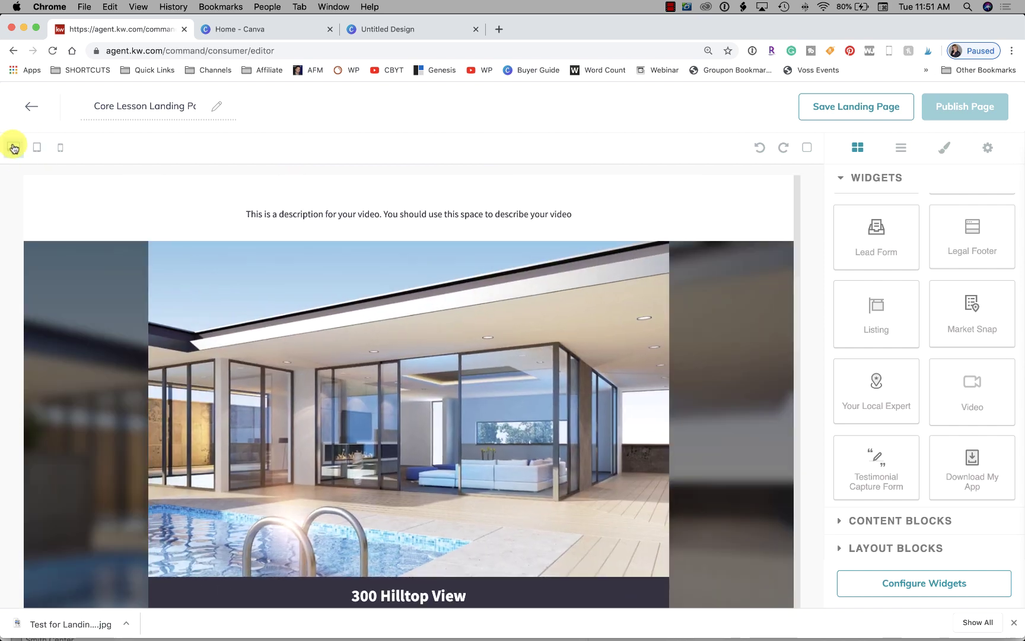
scroll(419, 409, "down", 20)
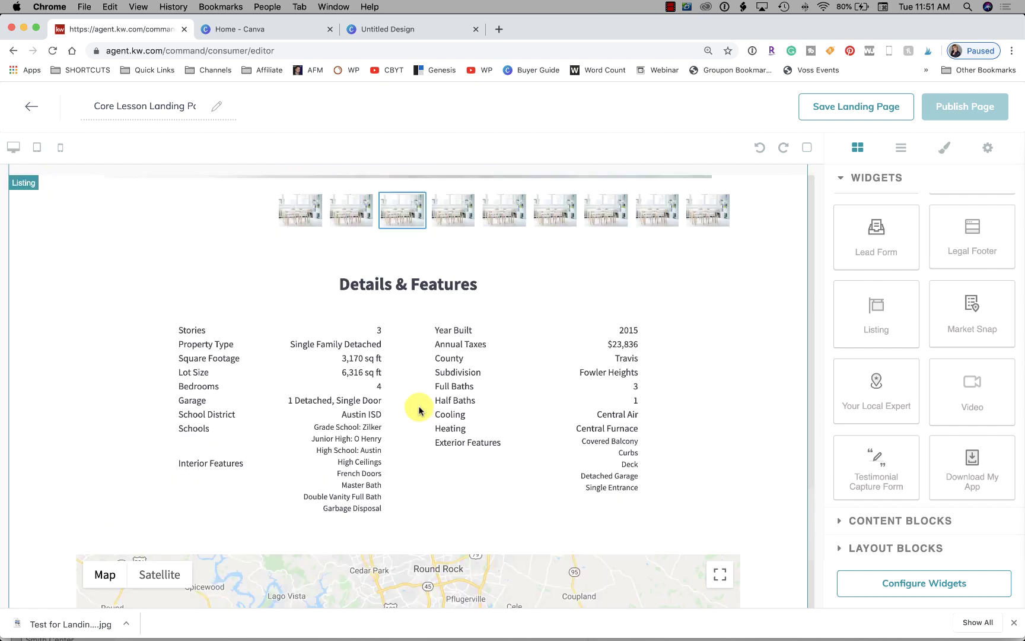
scroll(419, 407, "up", 20)
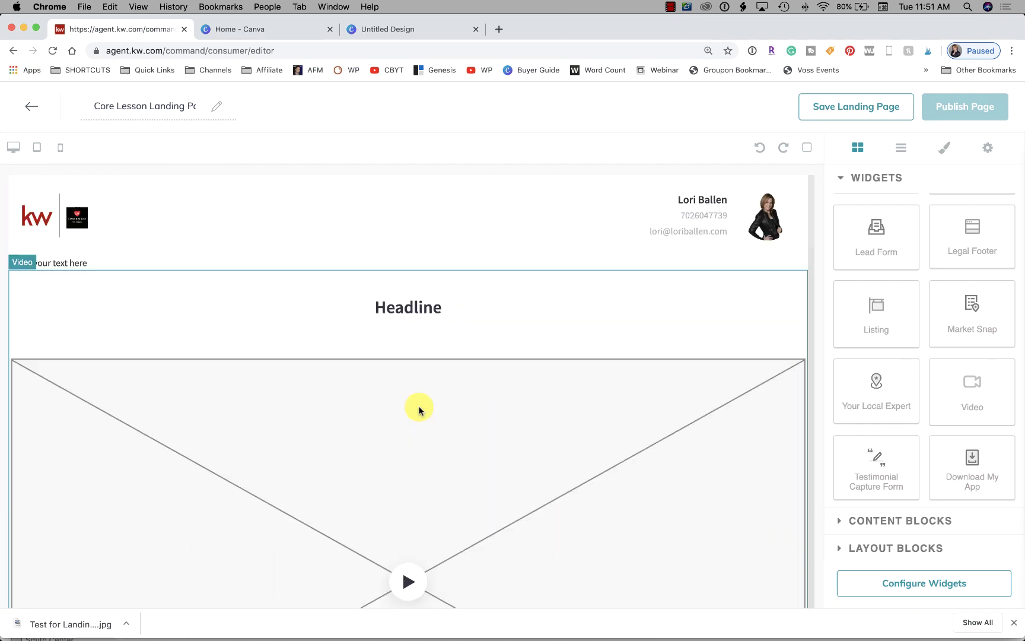
left_click(60, 147)
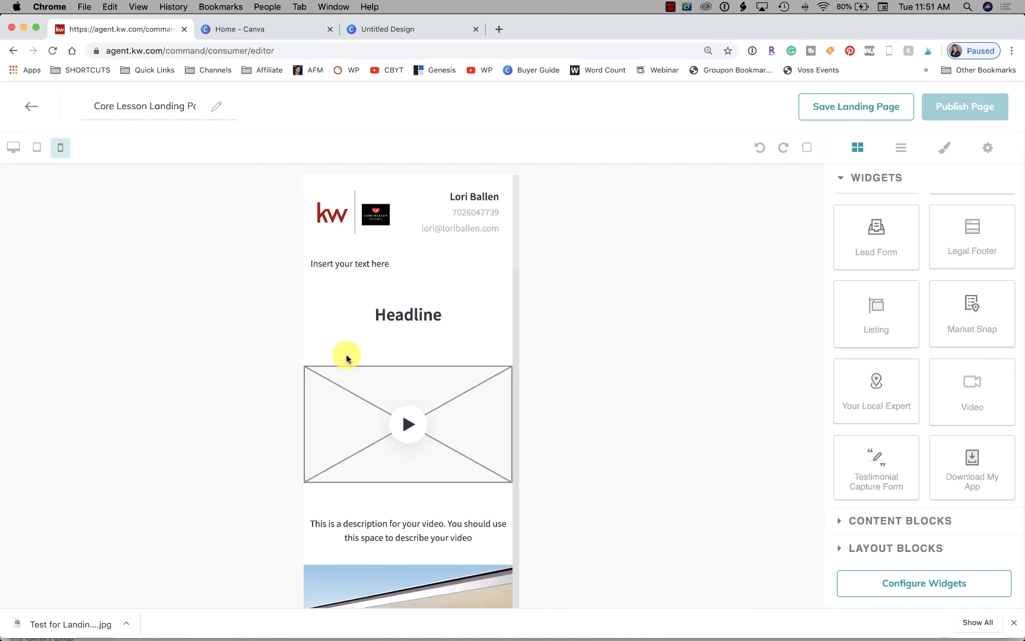
scroll(387, 385, "down", 15)
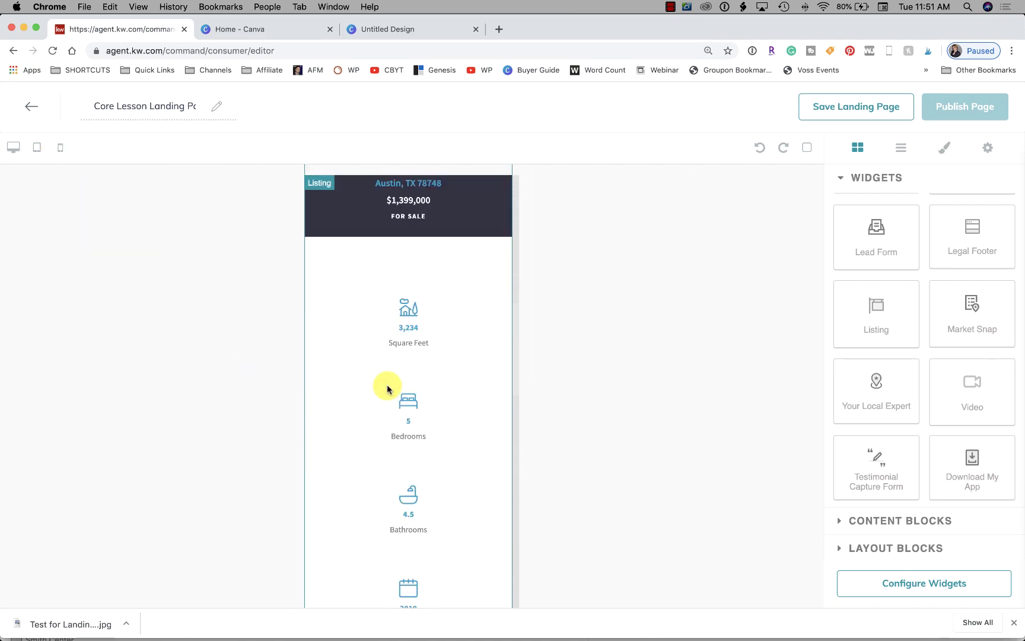
scroll(386, 388, "down", 15)
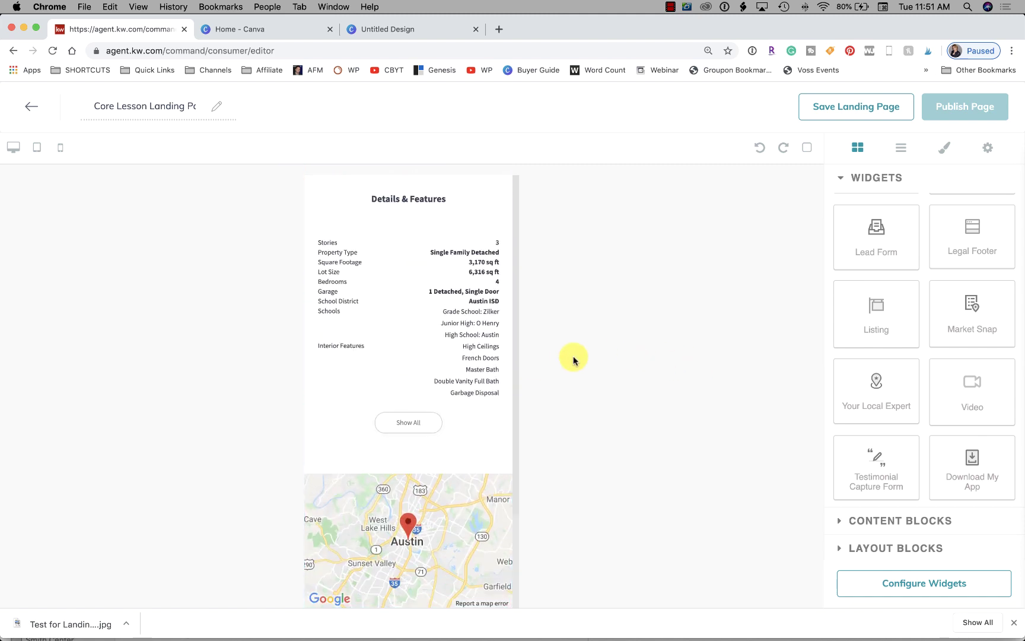
scroll(451, 380, "up", 15)
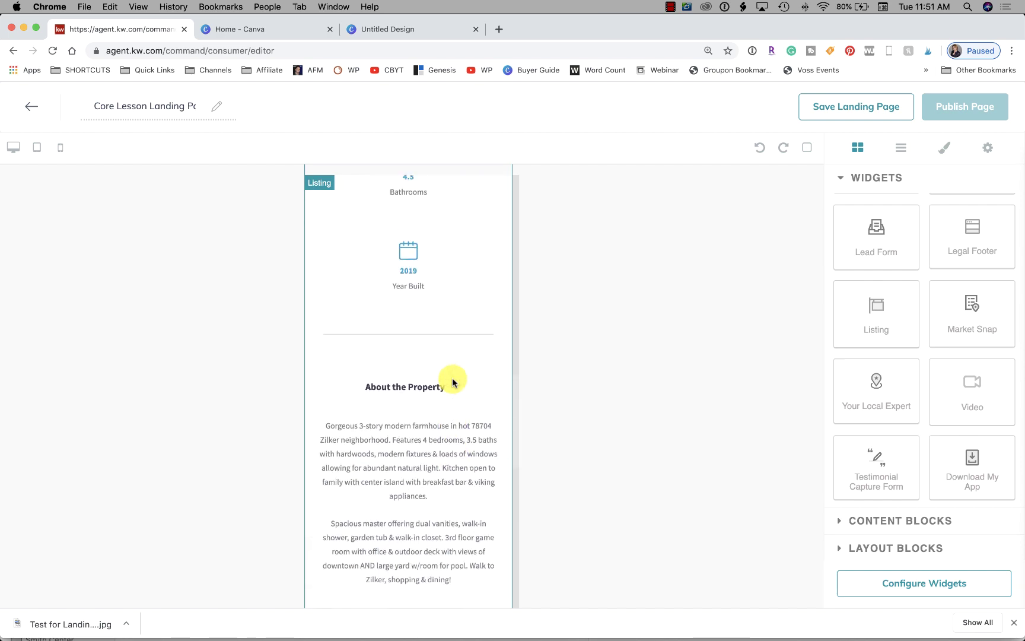
scroll(453, 381, "up", 10)
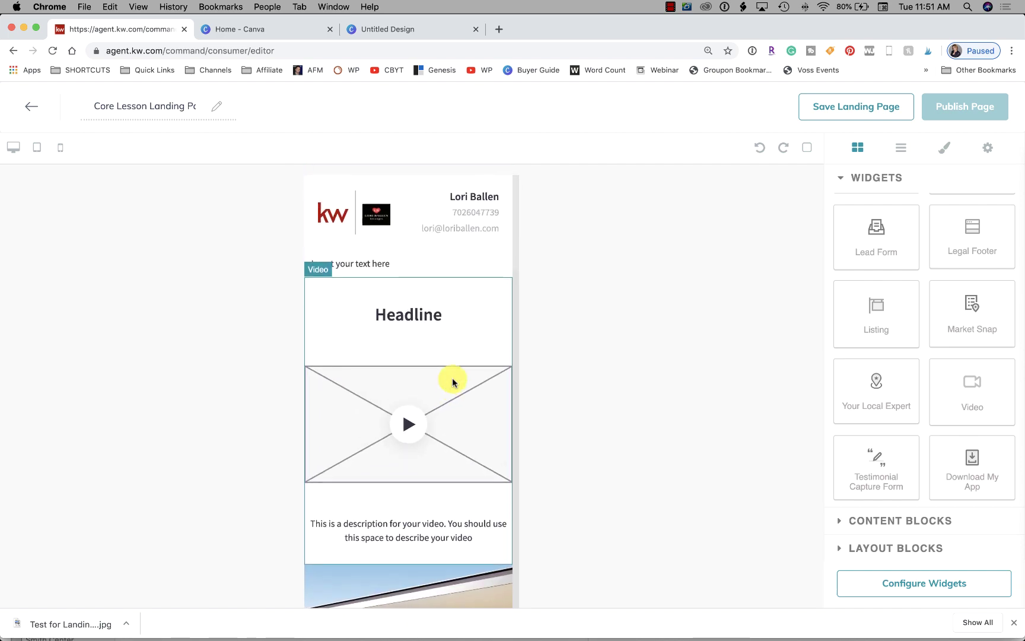
scroll(453, 381, "down", 10)
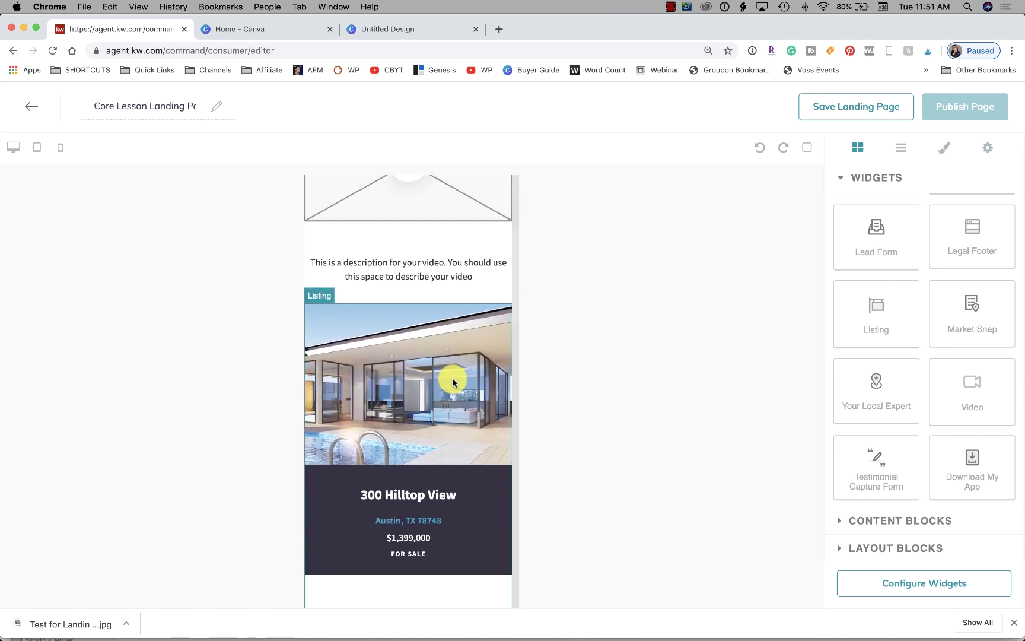
scroll(453, 381, "down", 1)
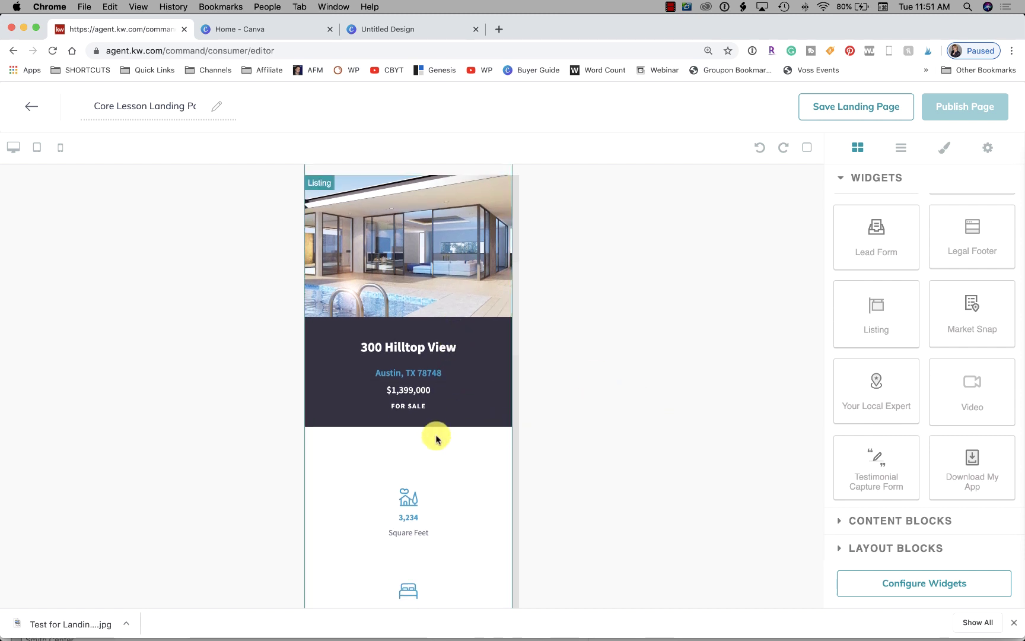
scroll(398, 435, "down", 4)
scroll(399, 438, "down", 20)
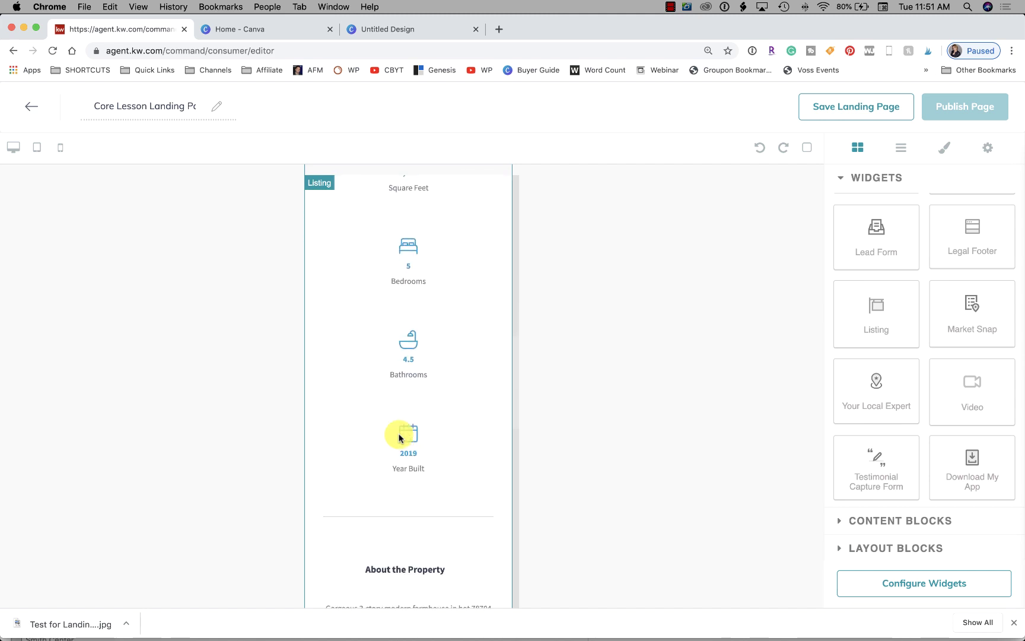
scroll(399, 438, "down", 20)
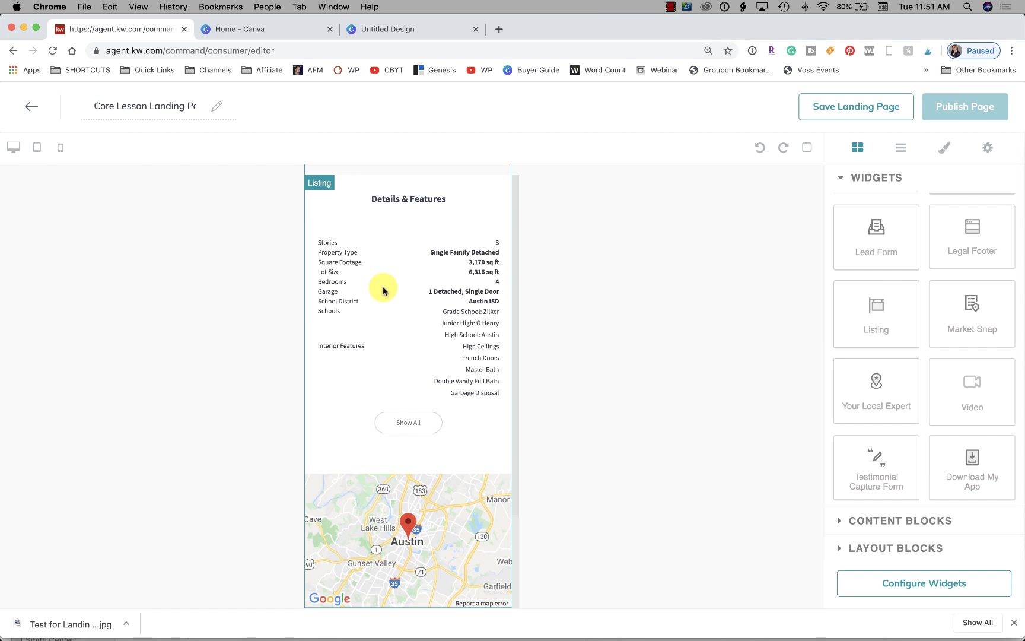
scroll(442, 389, "up", 20)
scroll(442, 389, "up", 10)
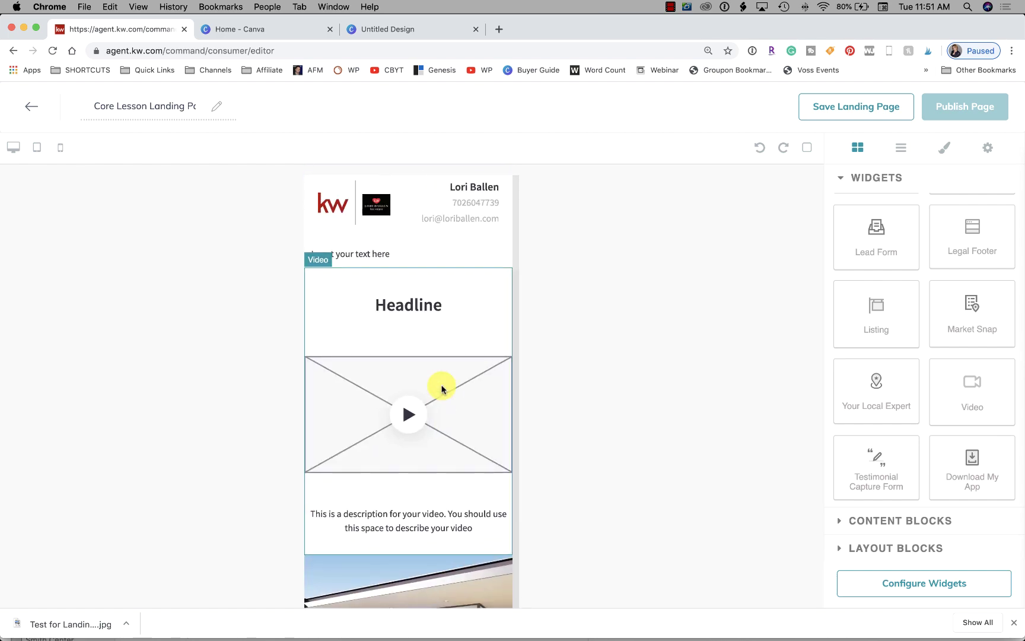
scroll(385, 488, "down", 10)
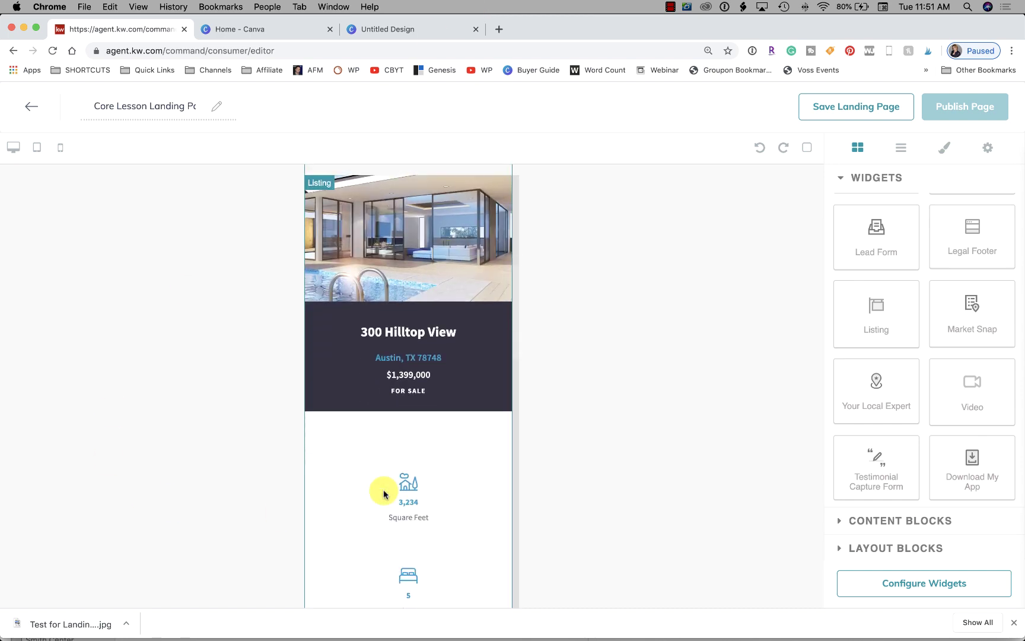
scroll(384, 493, "down", 20)
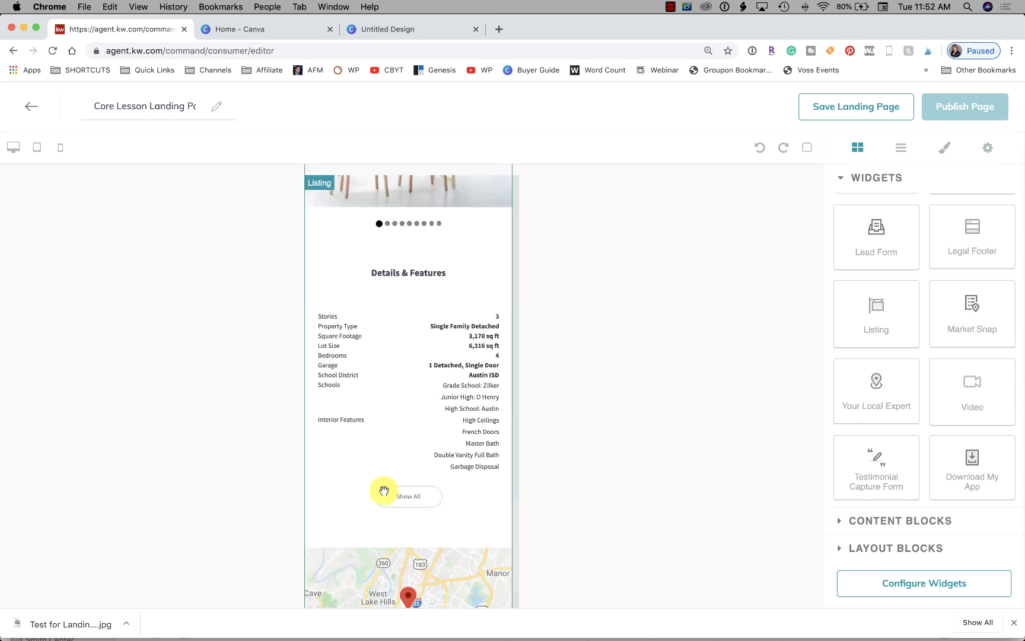
scroll(383, 488, "down", 5)
scroll(442, 368, "up", 20)
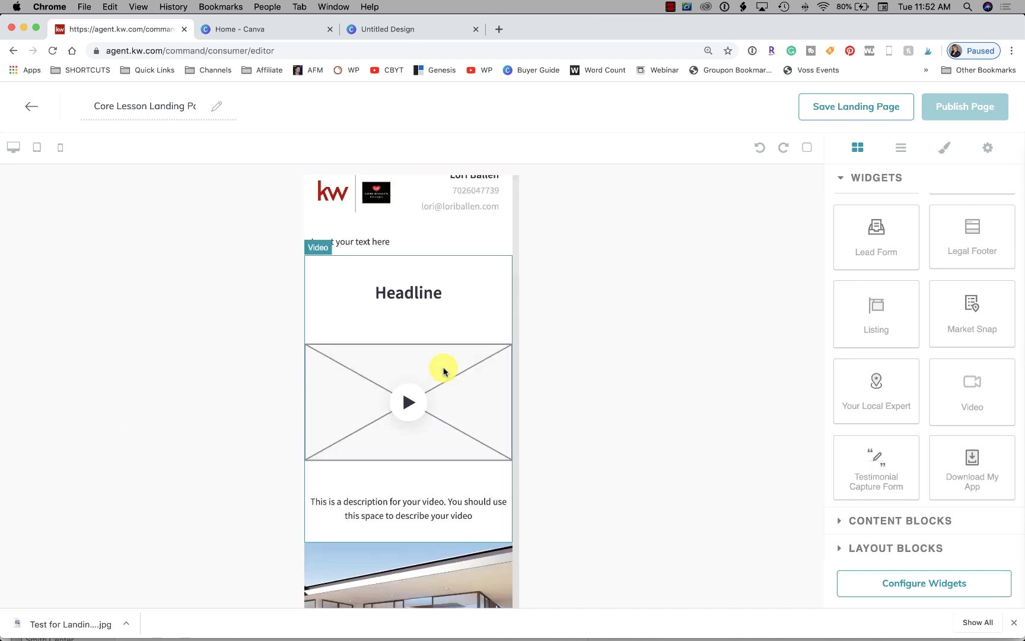
scroll(443, 371, "up", 2)
scroll(443, 370, "down", 2)
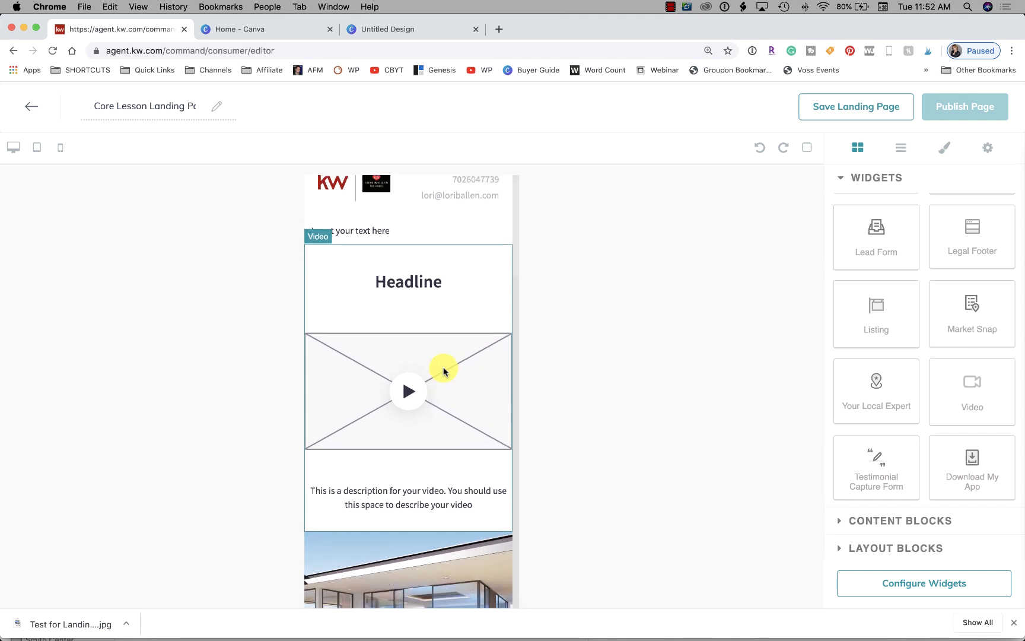
scroll(436, 375, "up", 2)
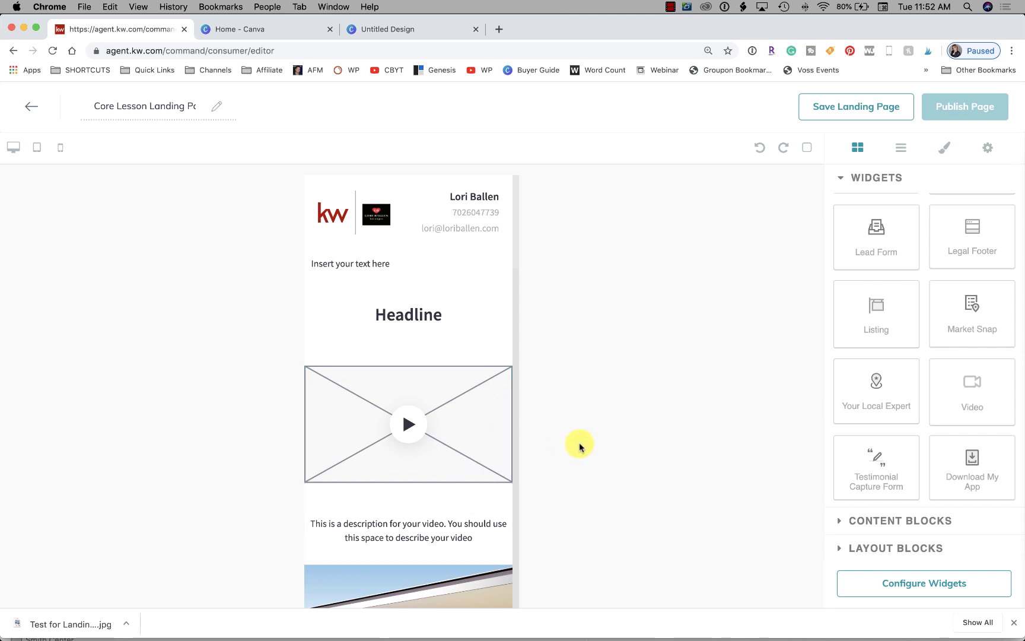
scroll(473, 440, "down", 10)
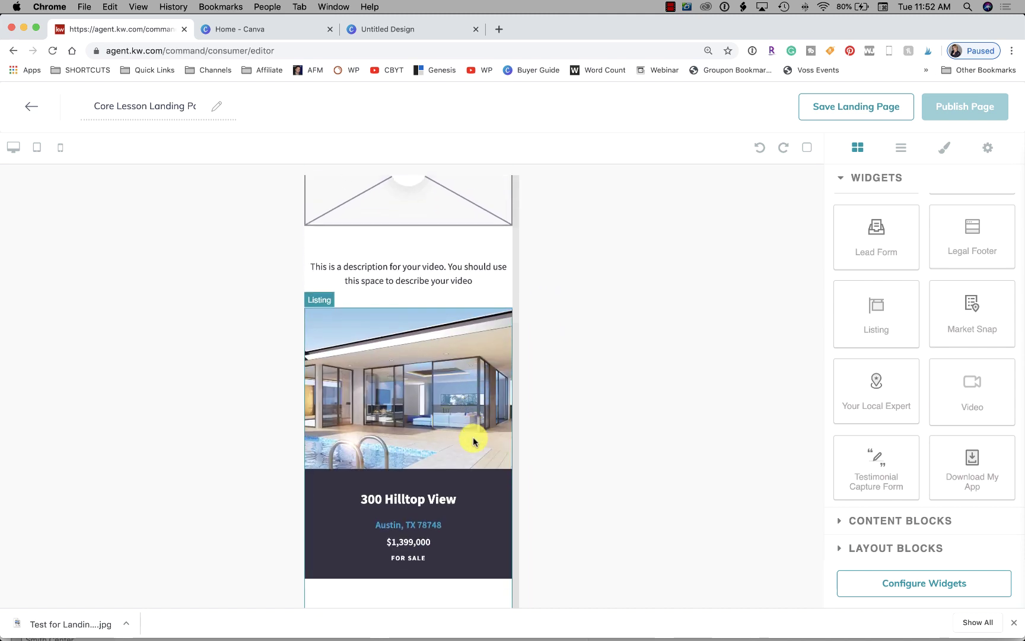
scroll(474, 440, "down", 10)
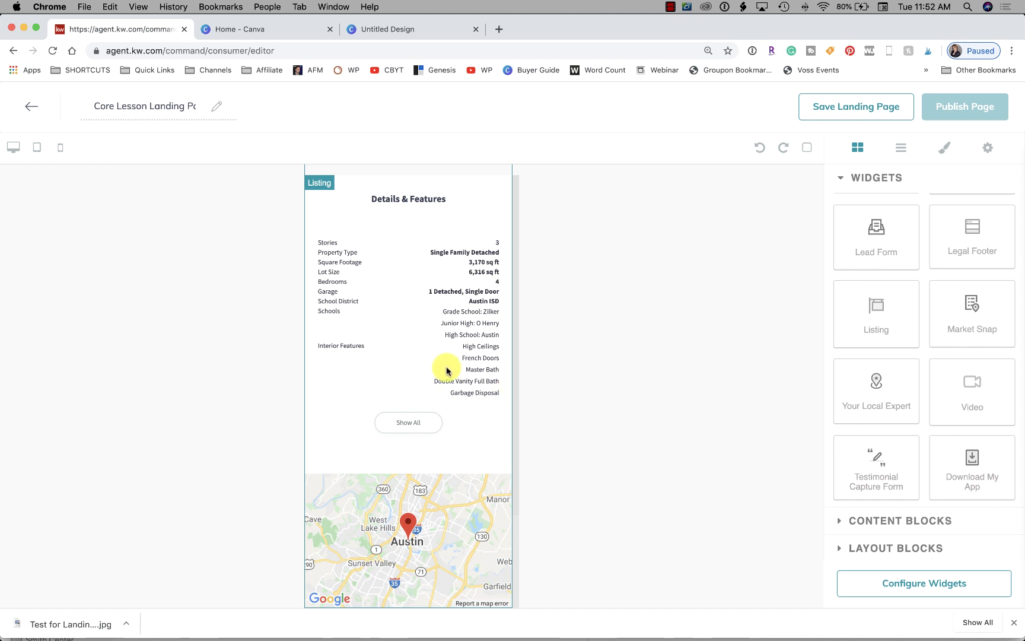
scroll(446, 369, "up", 15)
scroll(446, 369, "down", 5)
scroll(447, 369, "down", 10)
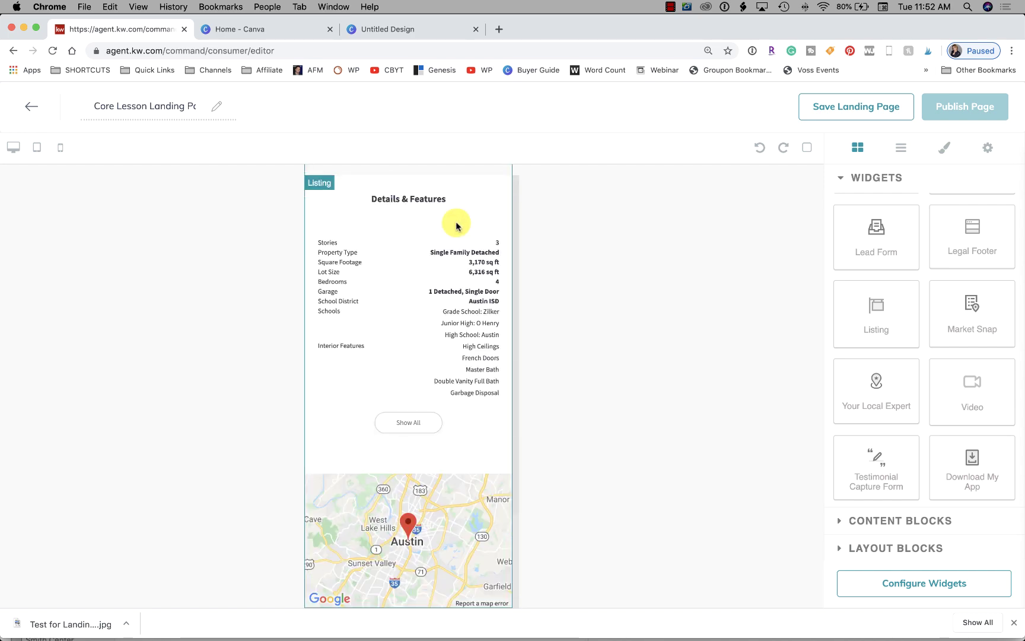
scroll(398, 496, "up", 10)
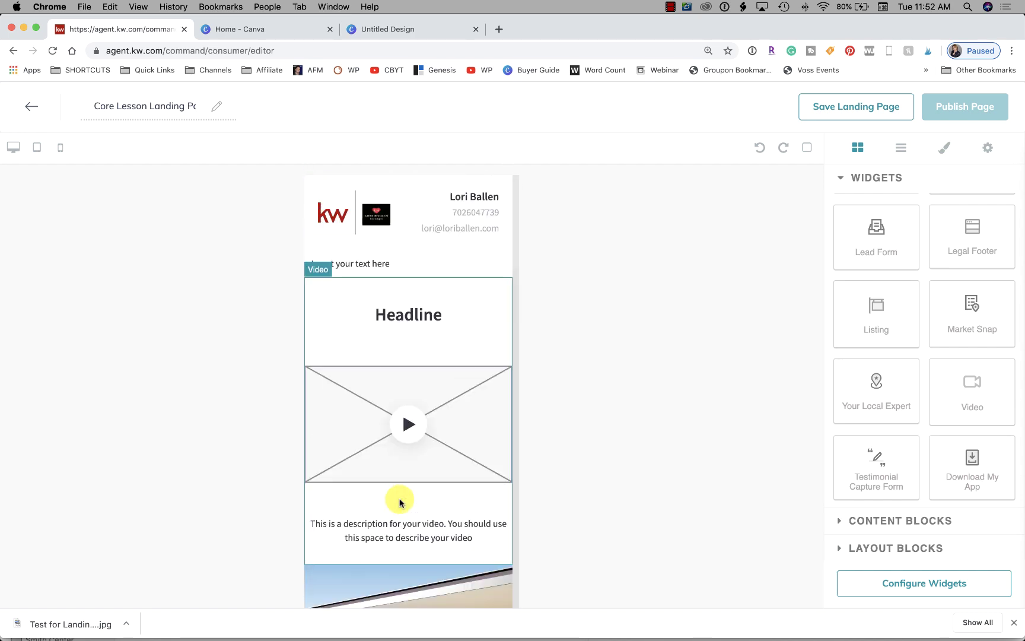
scroll(399, 502, "down", 1)
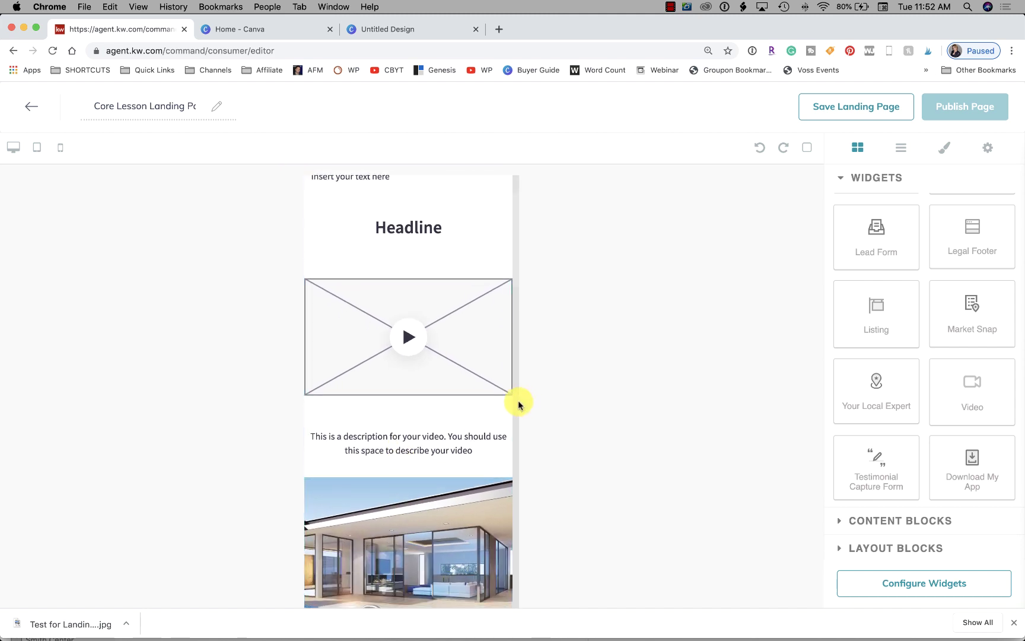
scroll(443, 436, "down", 2)
scroll(444, 434, "down", 10)
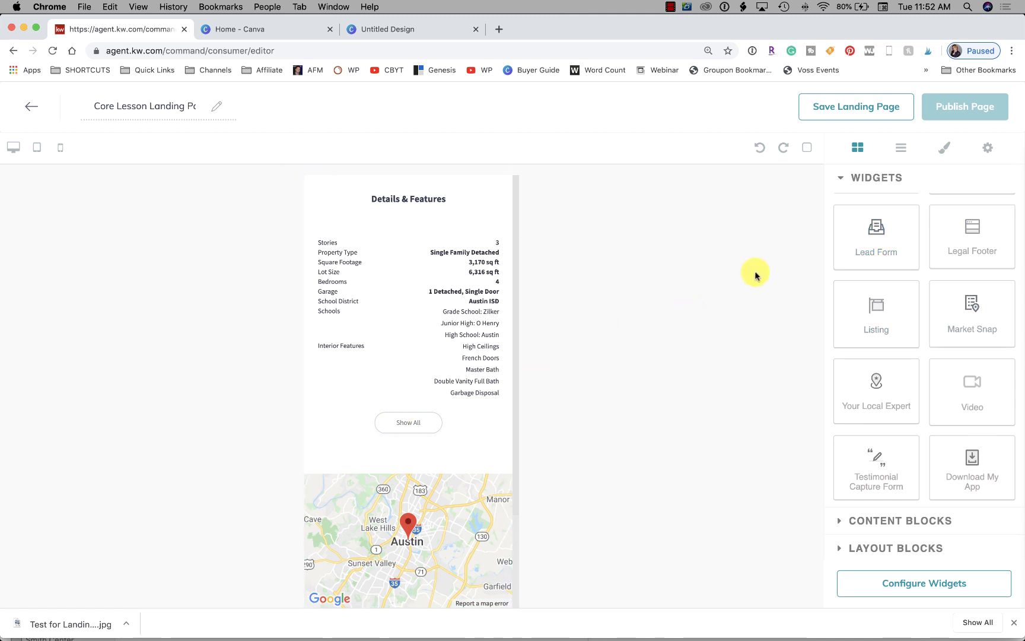
left_click_drag(877, 229, 453, 600)
scroll(451, 599, "down", 3)
scroll(446, 446, "up", 2)
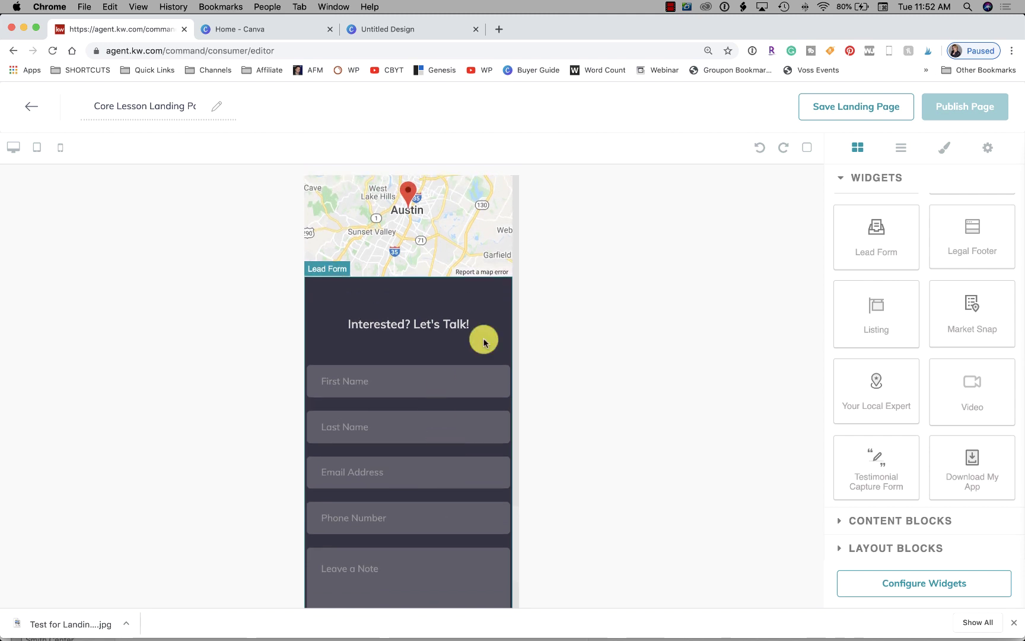
scroll(415, 347, "down", 2)
scroll(417, 349, "down", 2)
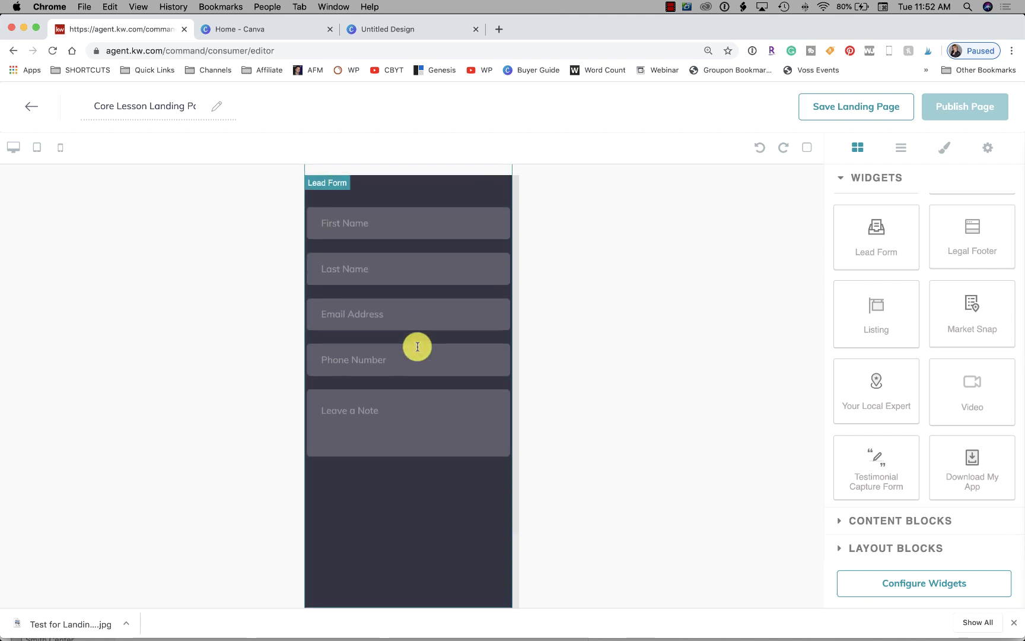
scroll(417, 347, "up", 2)
scroll(417, 346, "up", 1)
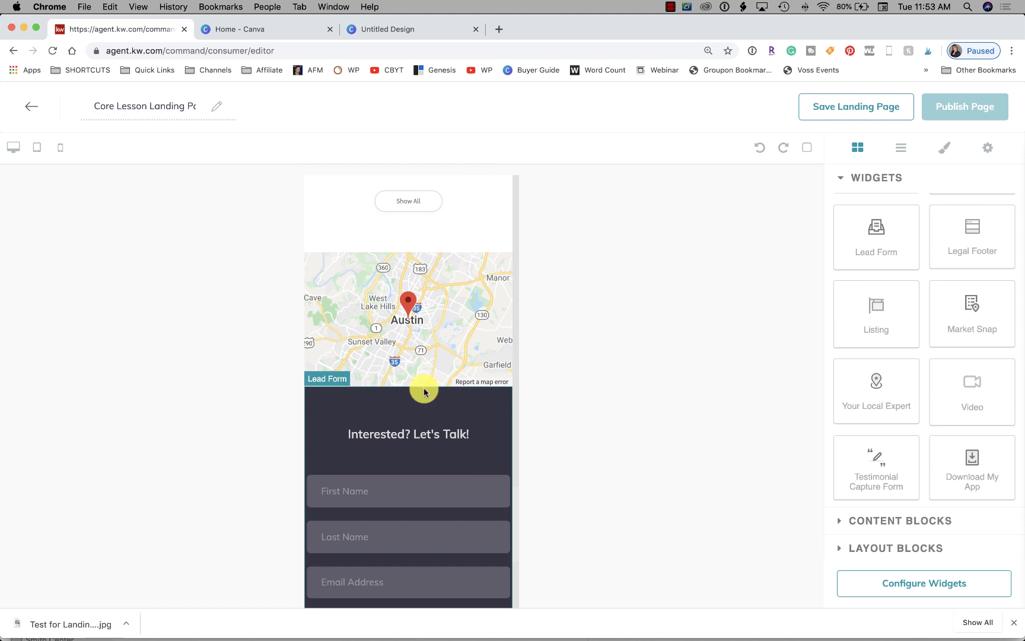
scroll(424, 389, "down", 5)
scroll(424, 389, "up", 7)
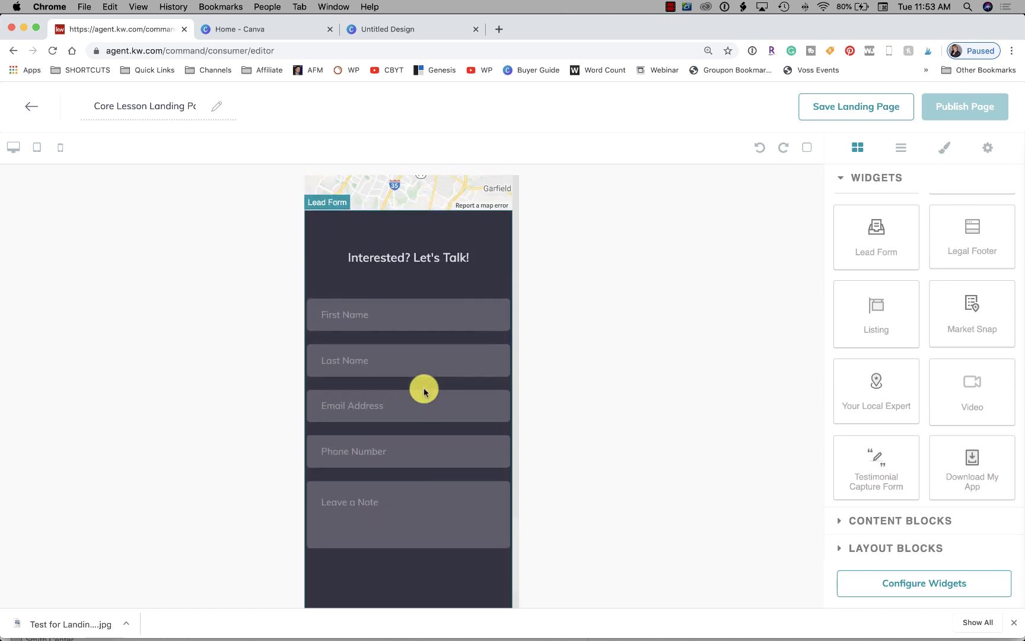
scroll(424, 389, "up", 3)
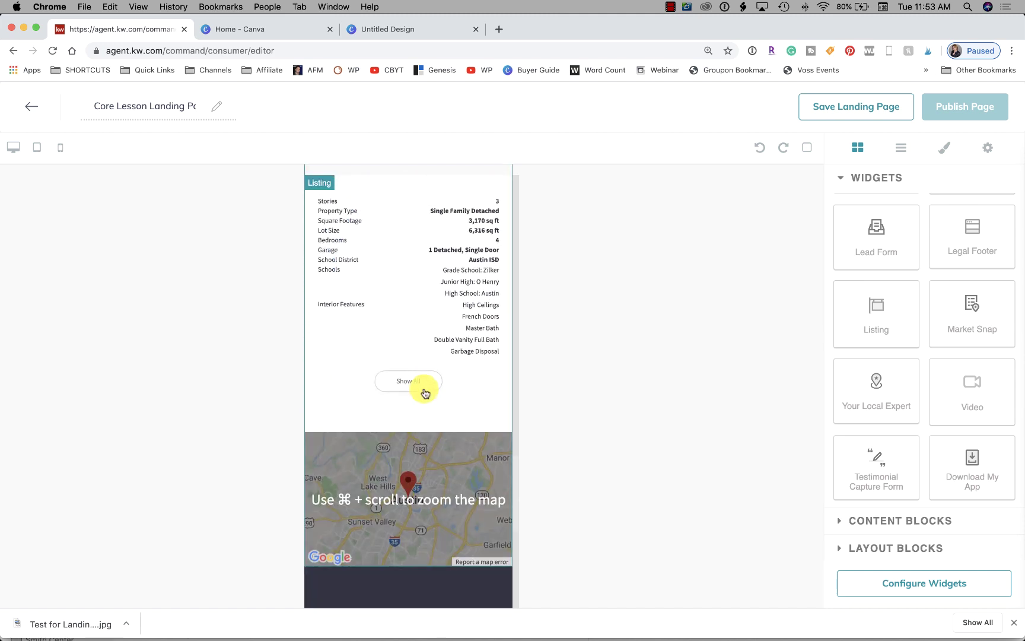
scroll(423, 392, "up", 15)
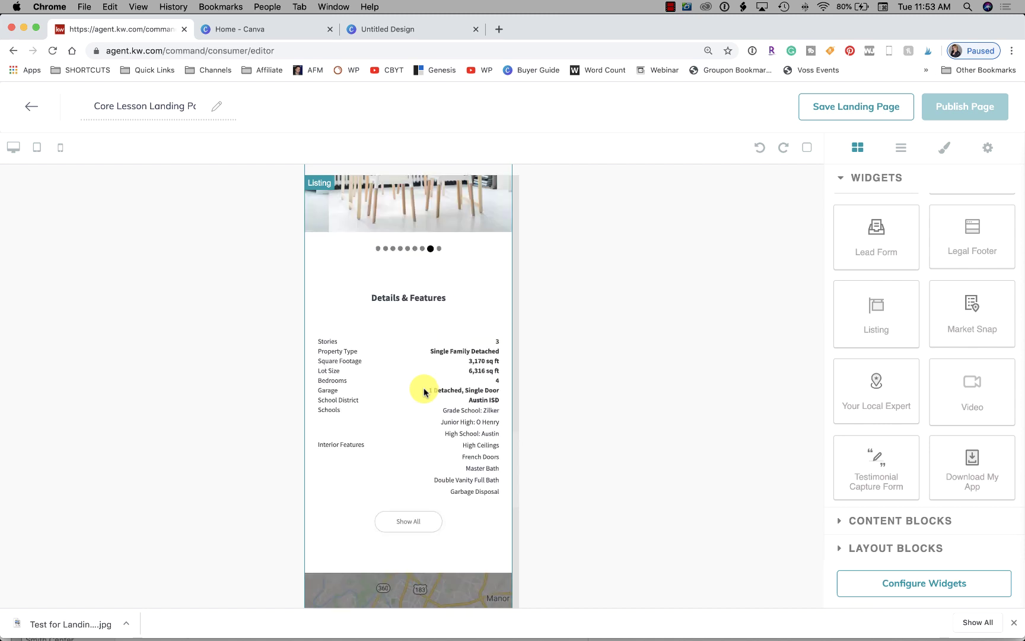
scroll(424, 392, "down", 1)
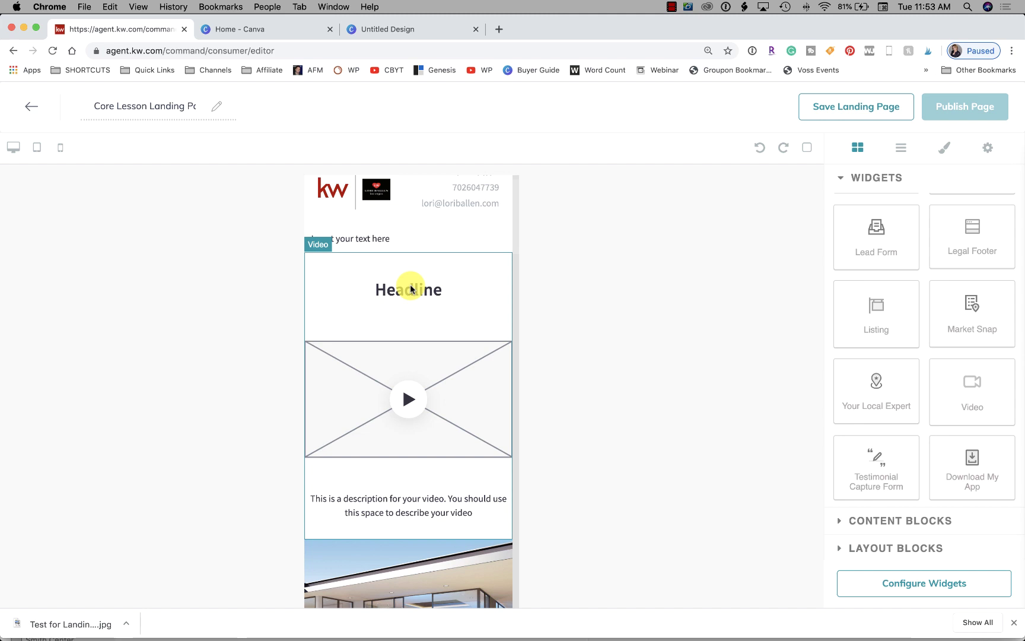
scroll(508, 340, "down", 10)
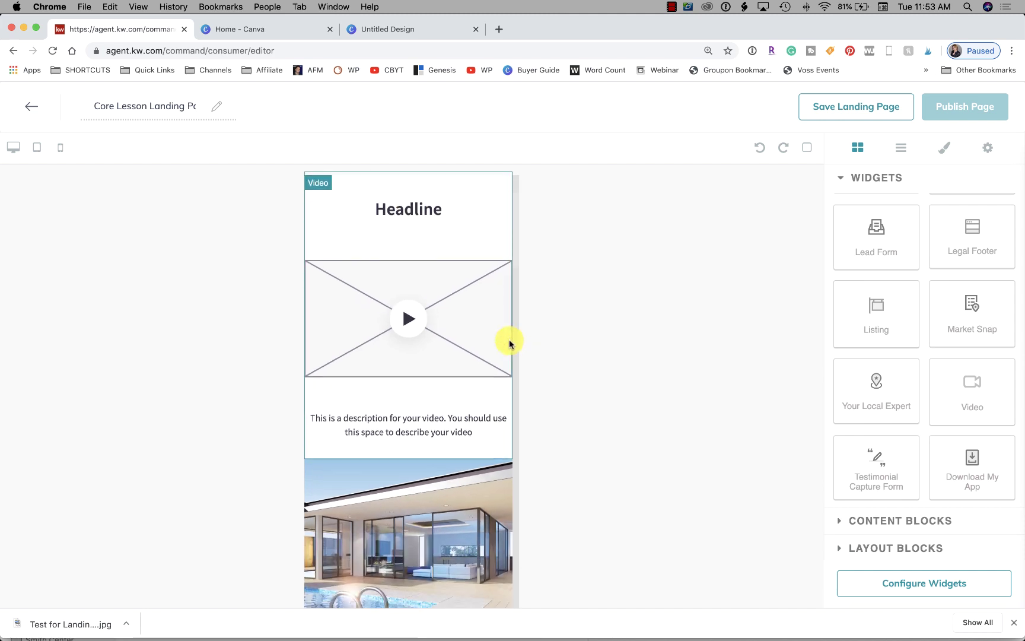
scroll(508, 343, "down", 15)
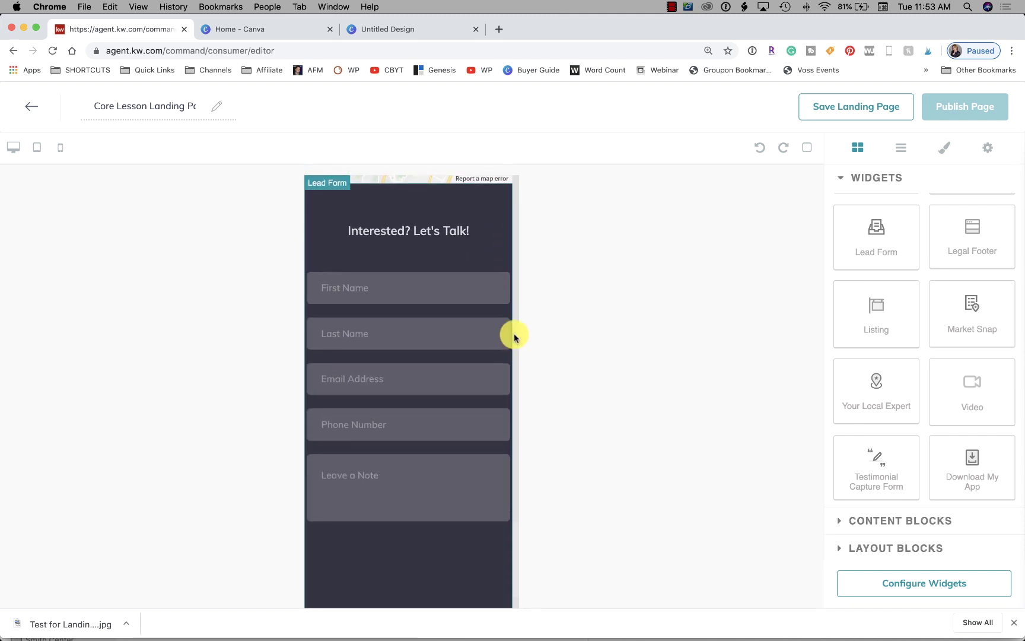
scroll(454, 353, "up", 3)
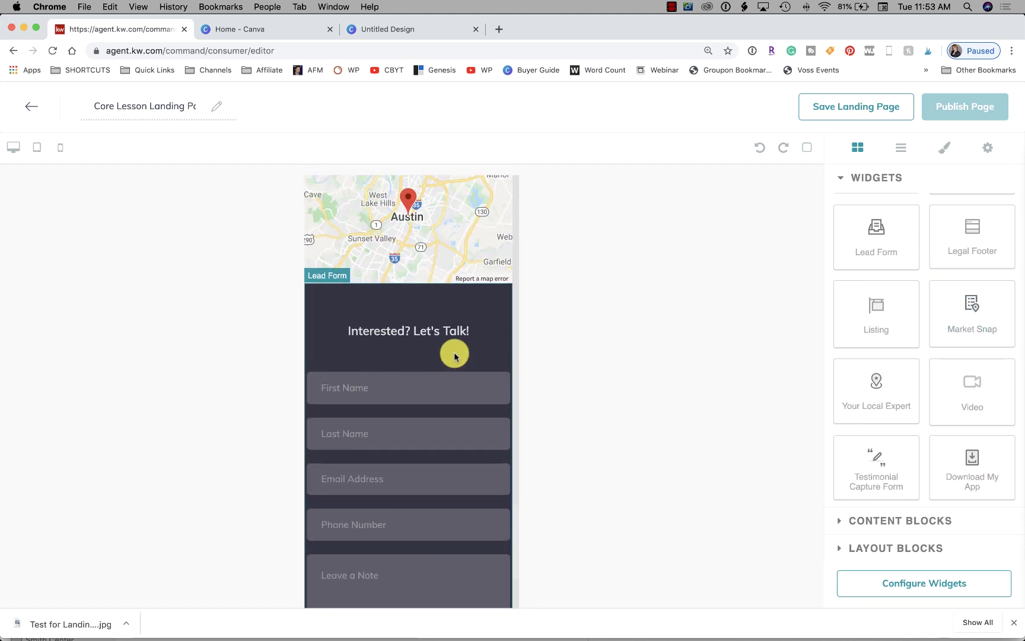
scroll(455, 355, "up", 15)
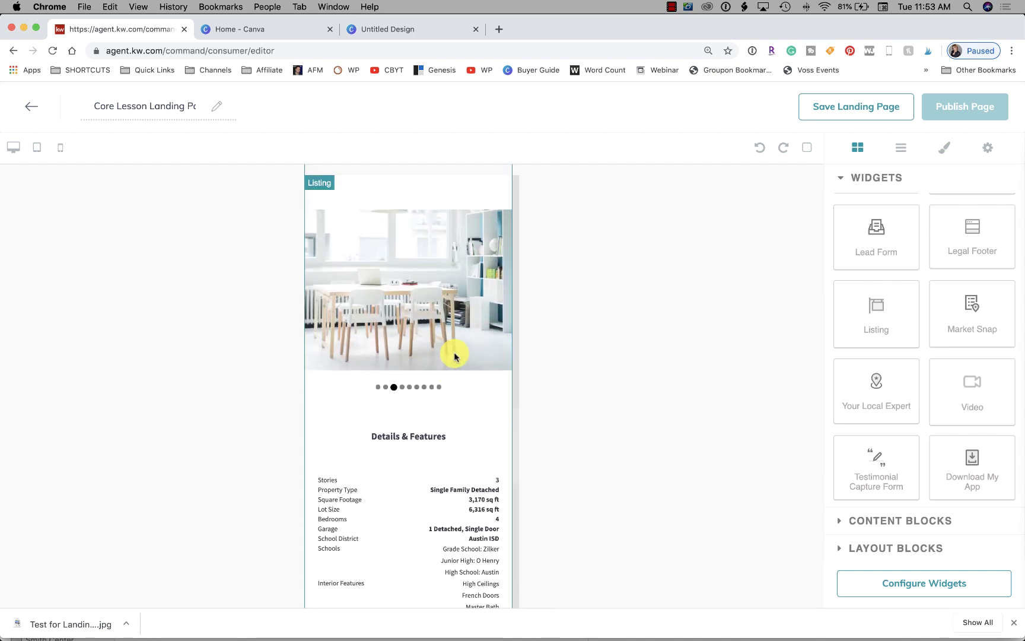
scroll(454, 355, "up", 4)
scroll(454, 355, "down", 10)
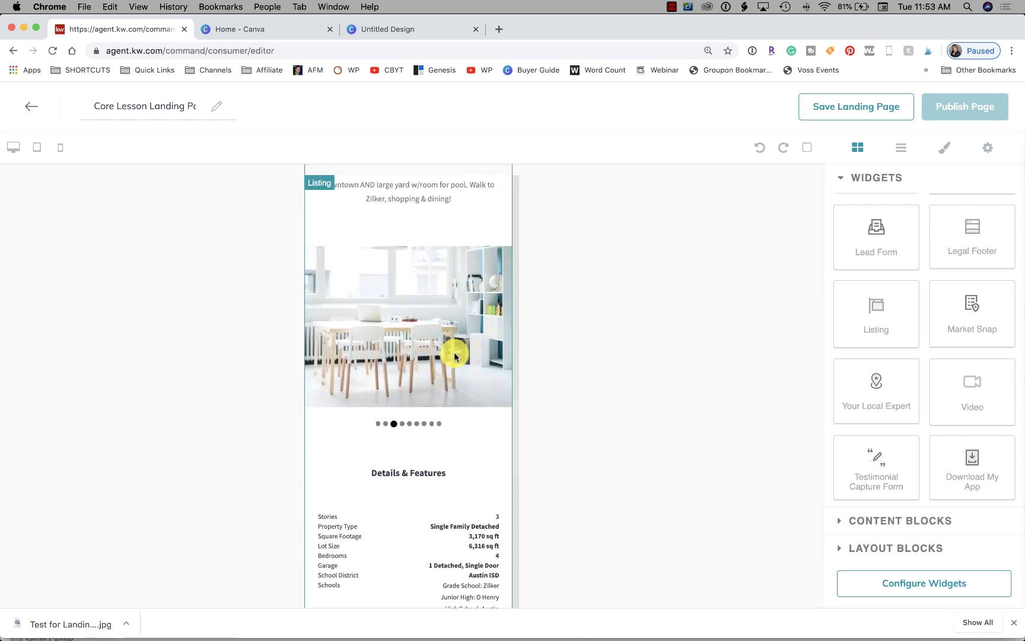
scroll(454, 355, "down", 3)
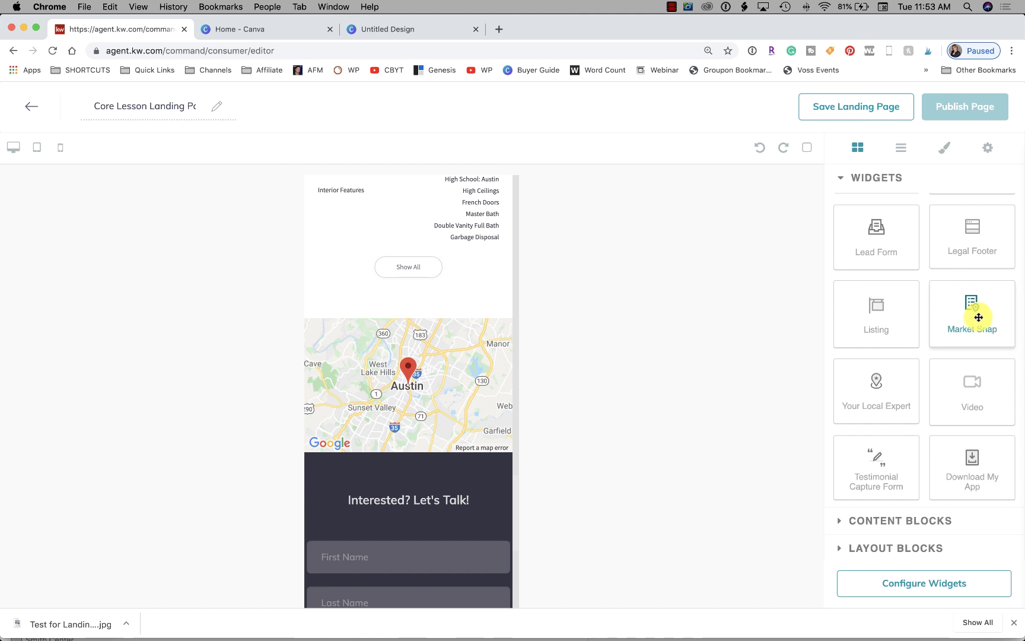
Place the Market Snap widget below the listing map and review its 117 active and 29 pending statistics
left_click_drag(985, 303, 401, 456)
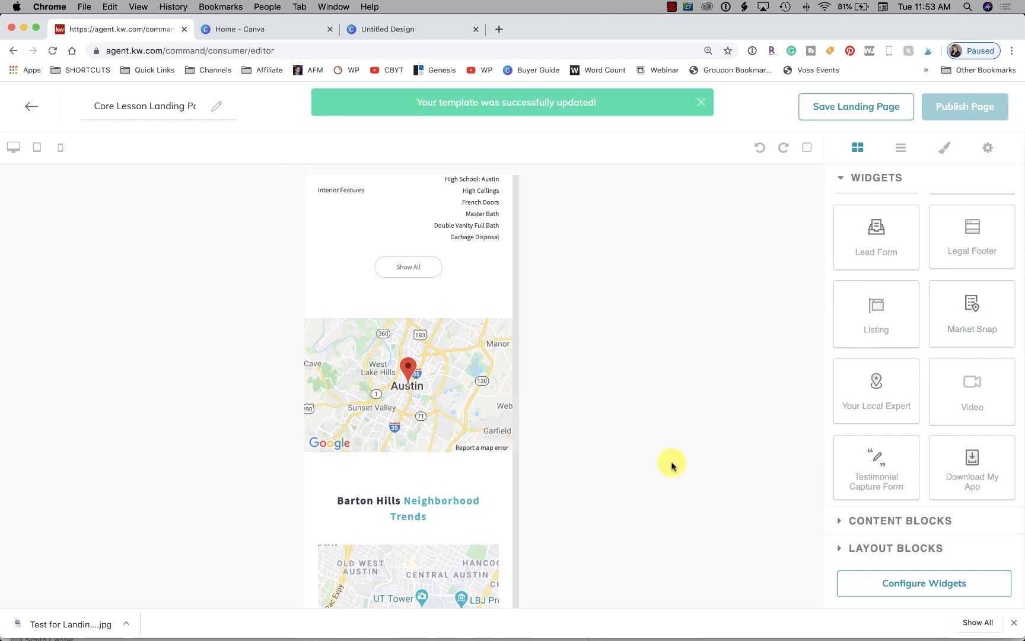
scroll(395, 437, "down", 3)
scroll(396, 436, "down", 6)
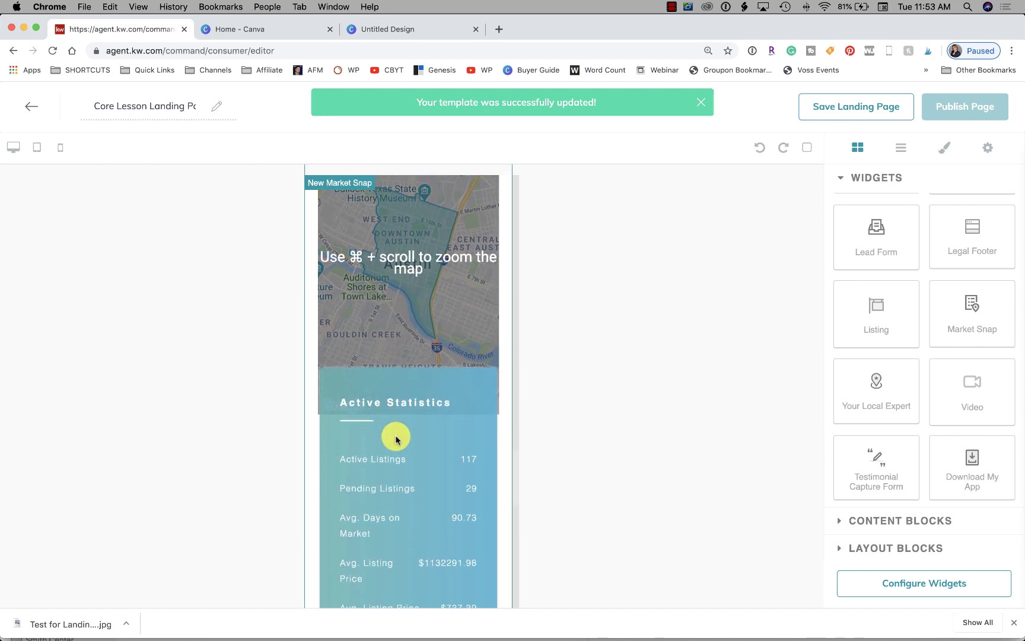
scroll(396, 439, "down", 5)
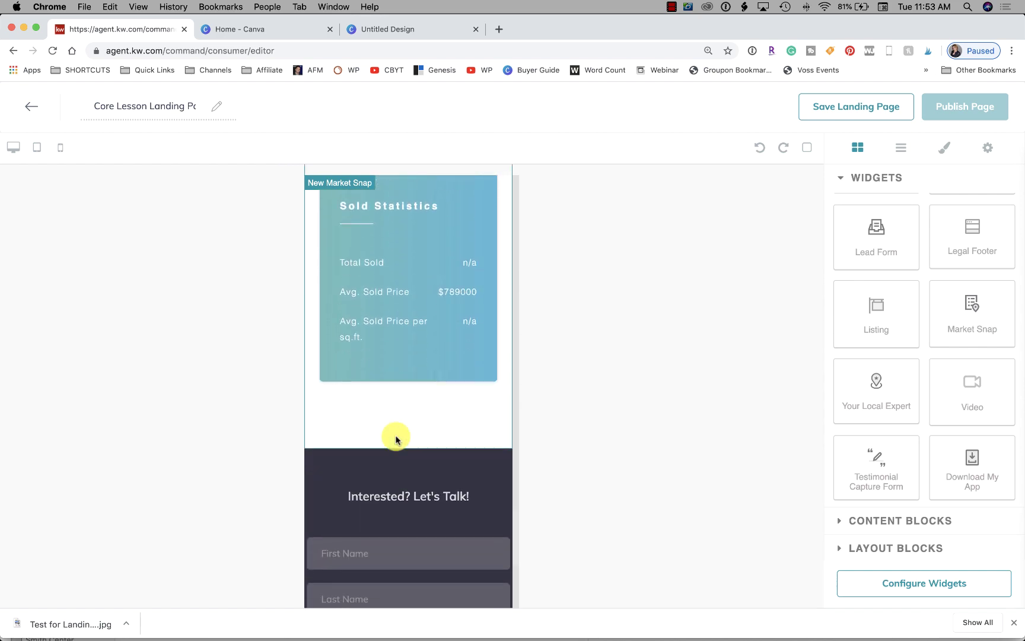
scroll(394, 436, "up", 6)
scroll(467, 352, "down", 2)
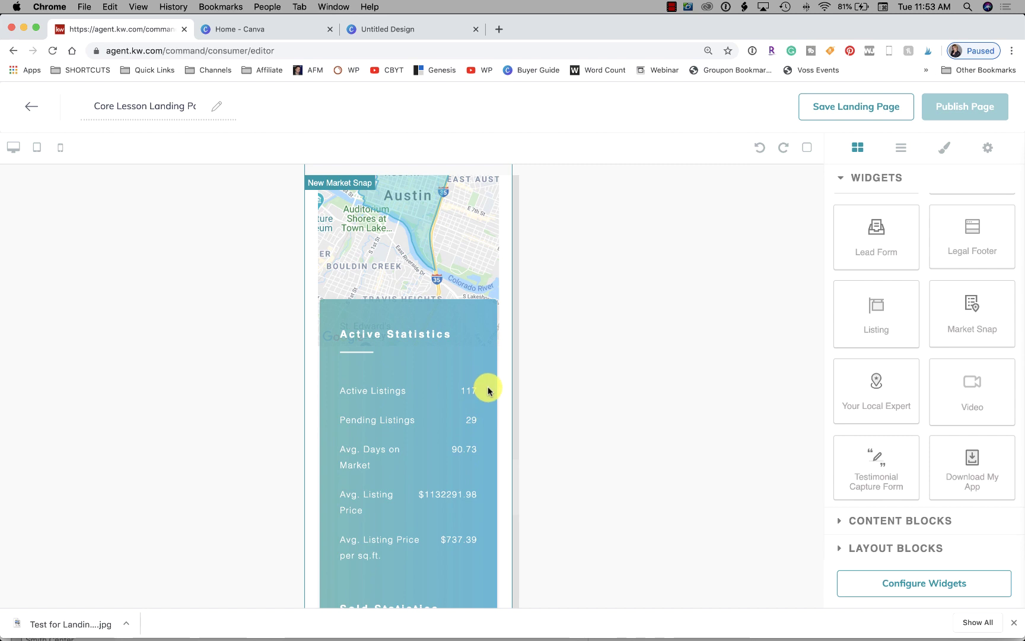
scroll(488, 391, "down", 1)
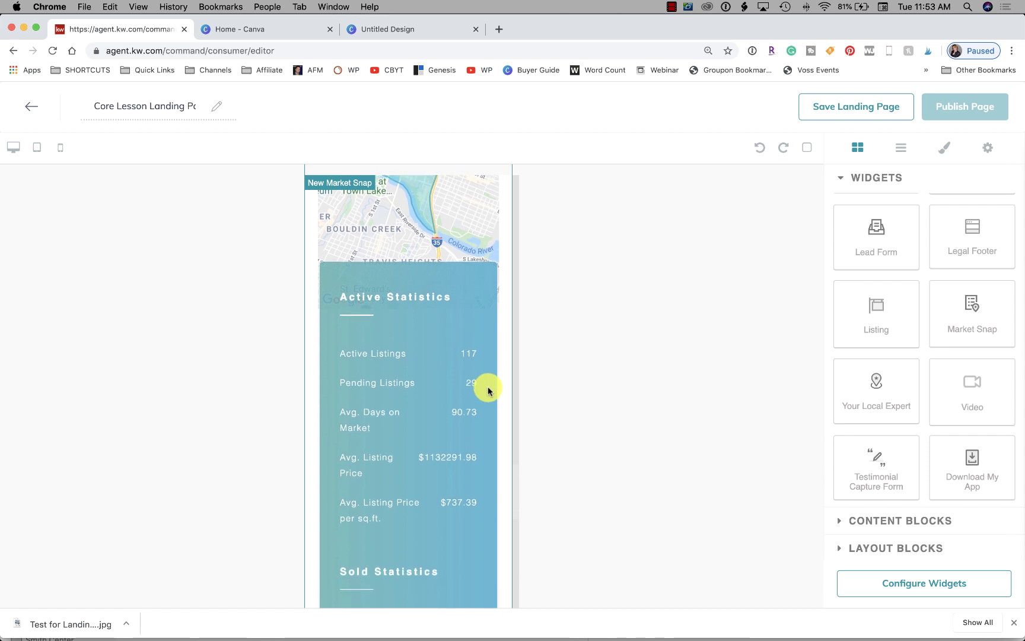
scroll(488, 390, "down", 5)
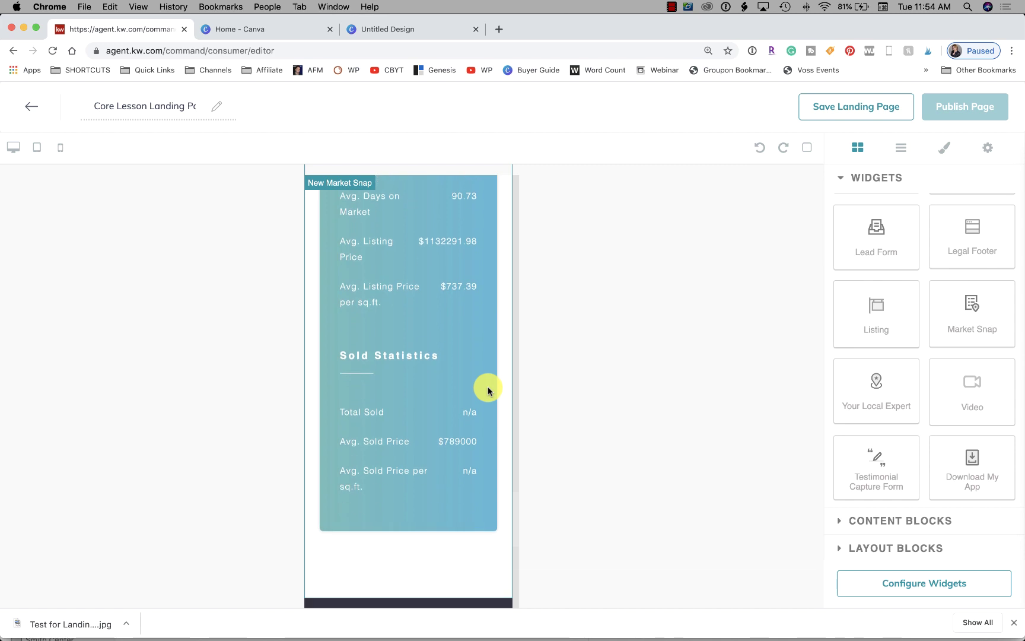
scroll(488, 391, "down", 1)
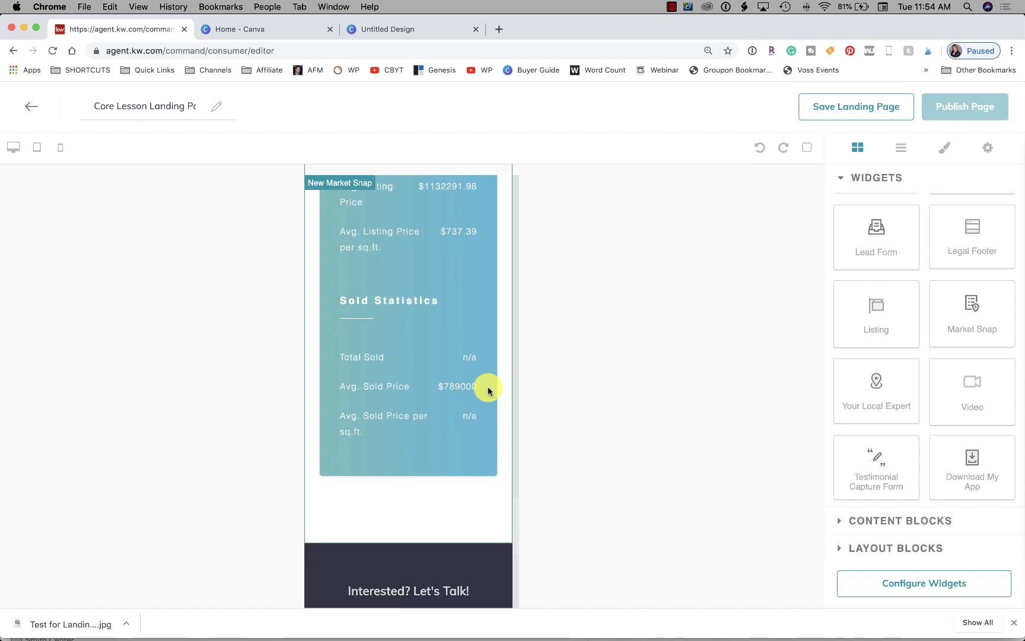
scroll(488, 391, "up", 1)
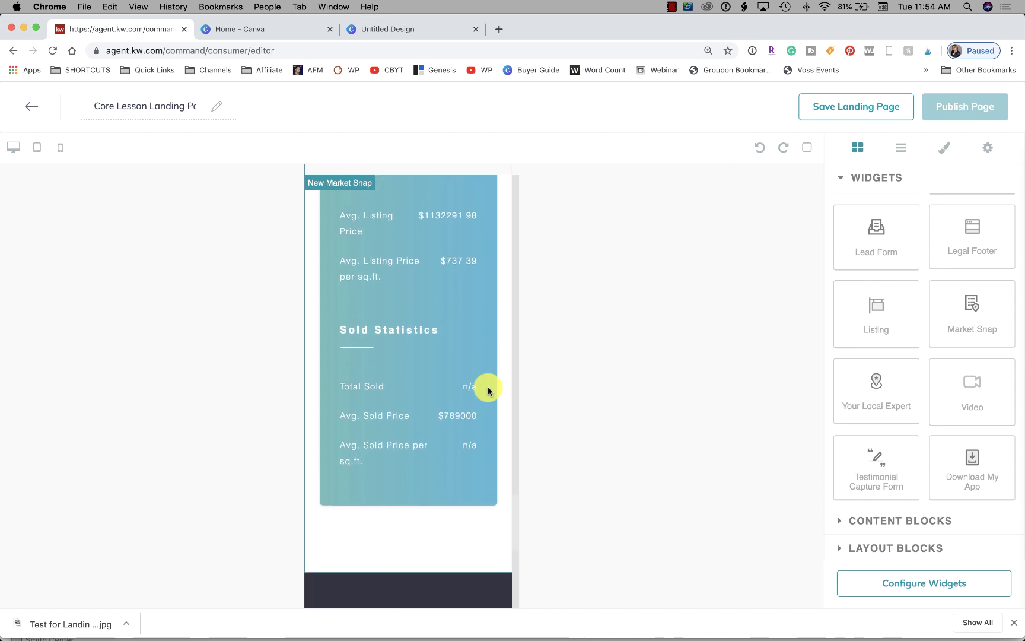
scroll(488, 390, "up", 3)
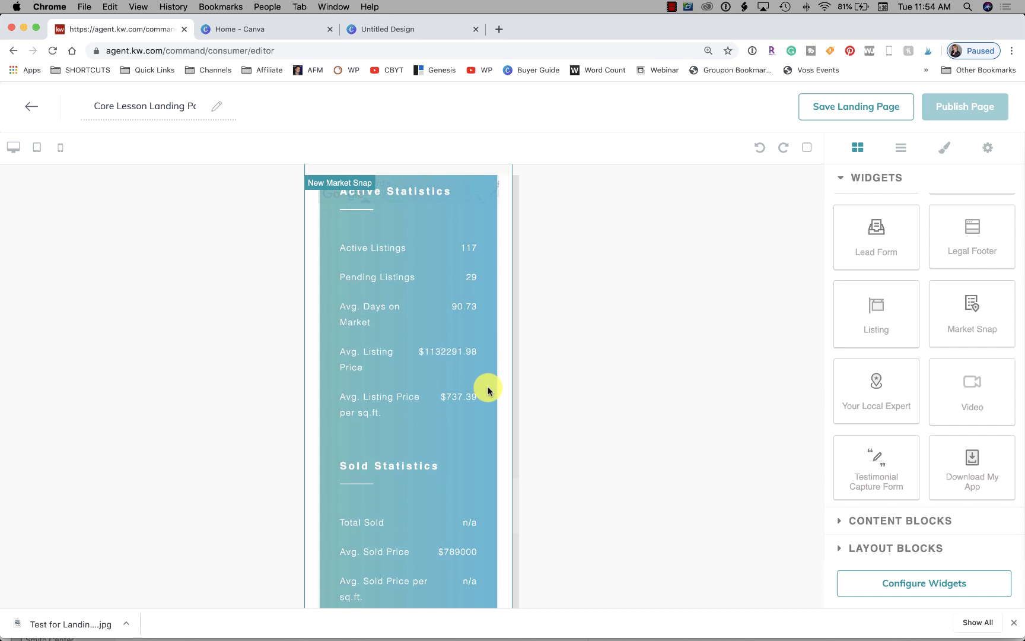
scroll(487, 391, "up", 2)
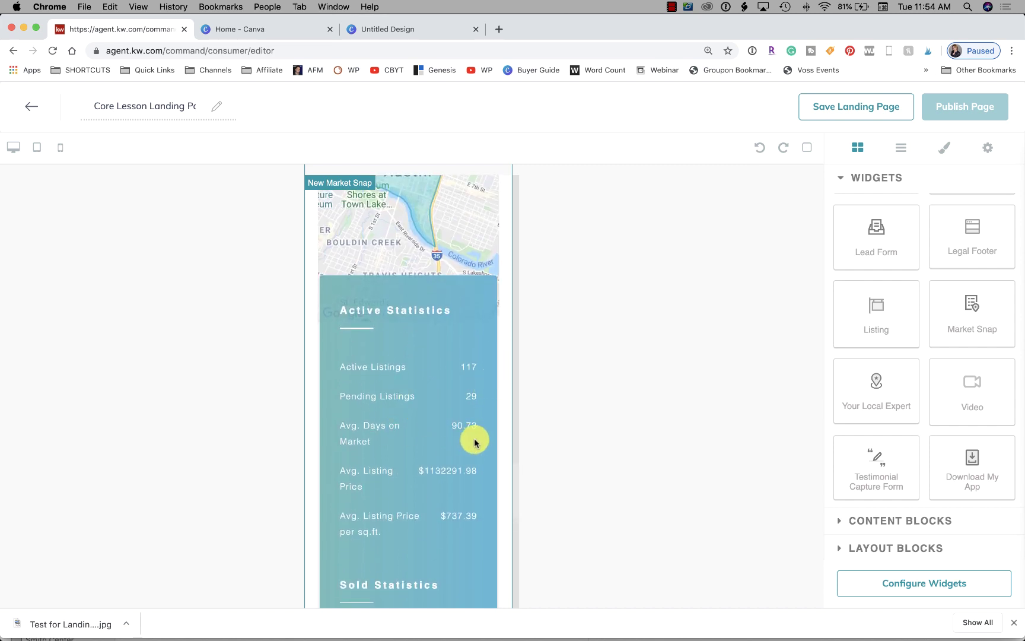
scroll(474, 439, "down", 1)
scroll(471, 437, "down", 10)
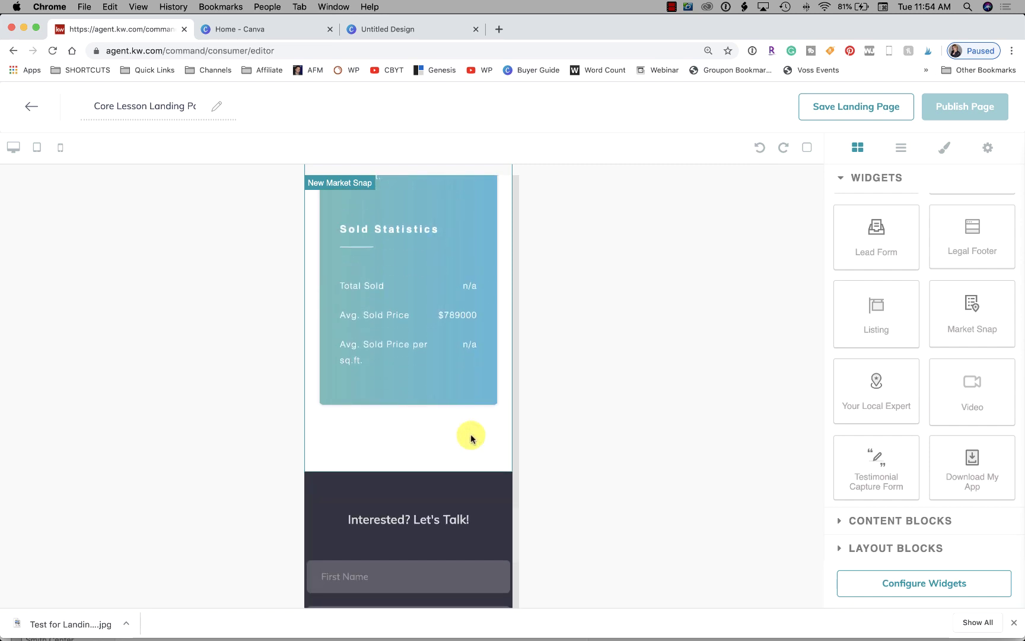
scroll(471, 438, "down", 1)
scroll(471, 437, "up", 2)
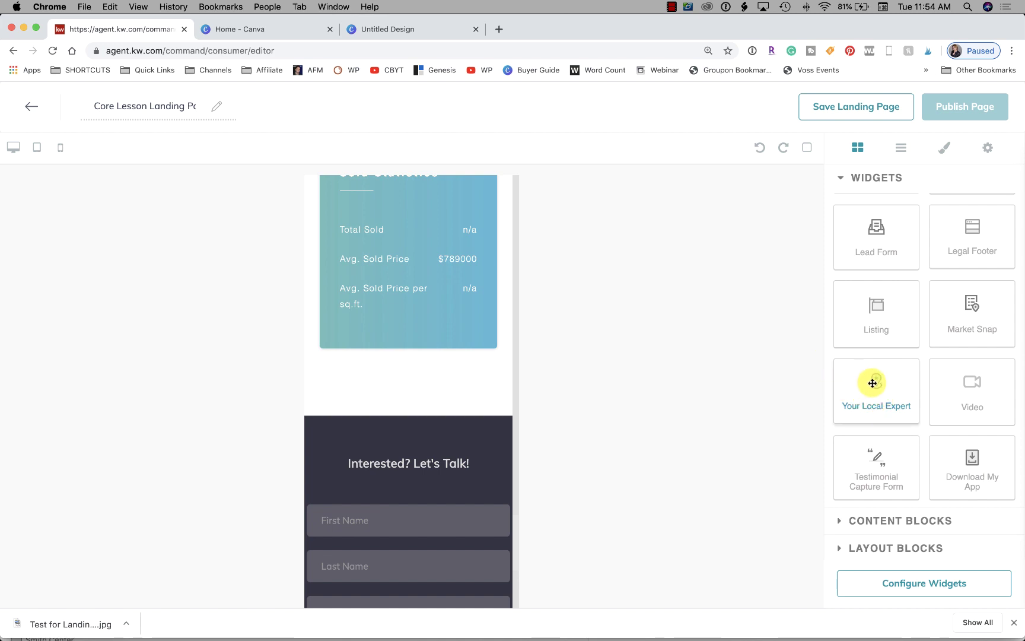
left_click_drag(873, 383, 394, 379)
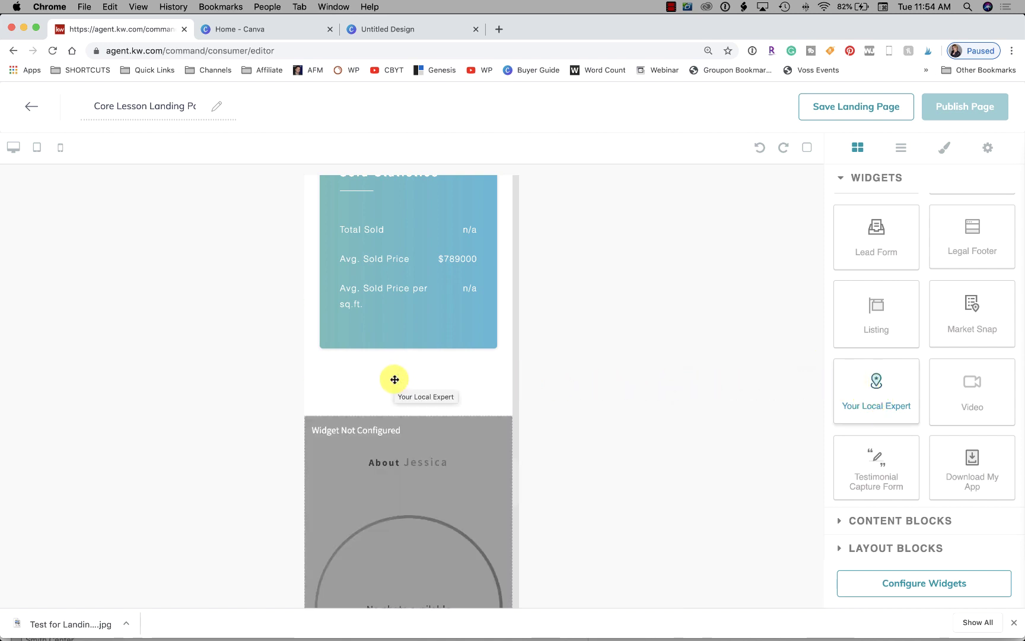
scroll(395, 379, "down", 7)
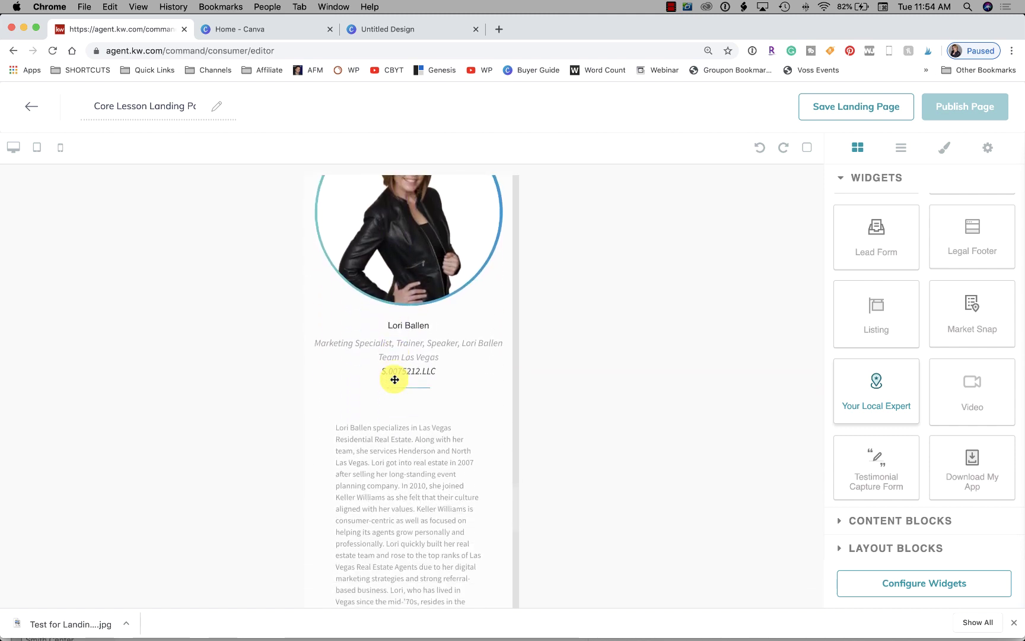
scroll(394, 379, "down", 10)
scroll(395, 379, "up", 15)
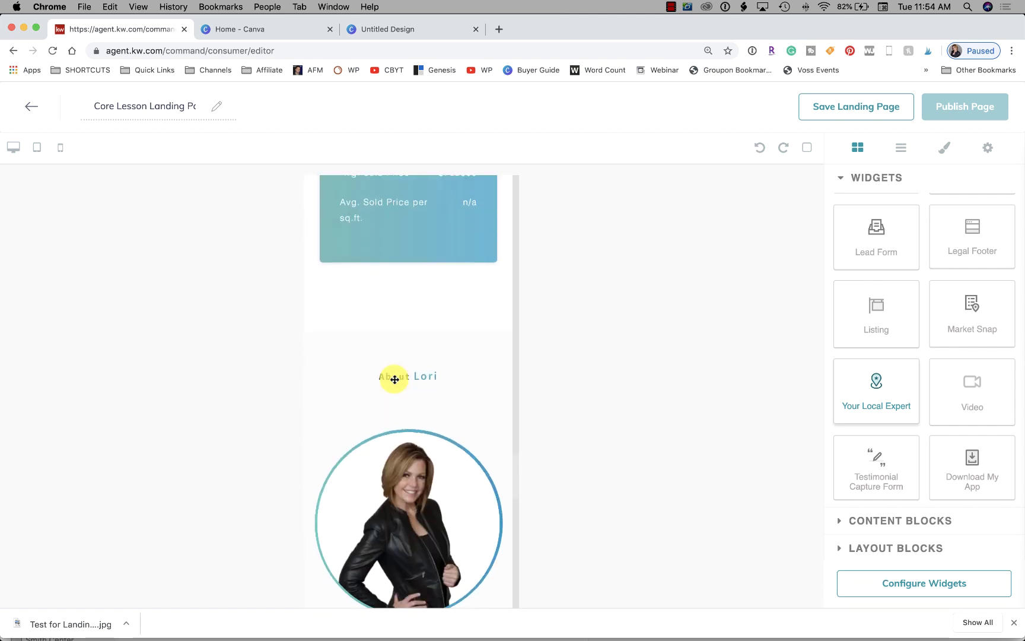
scroll(395, 379, "down", 10)
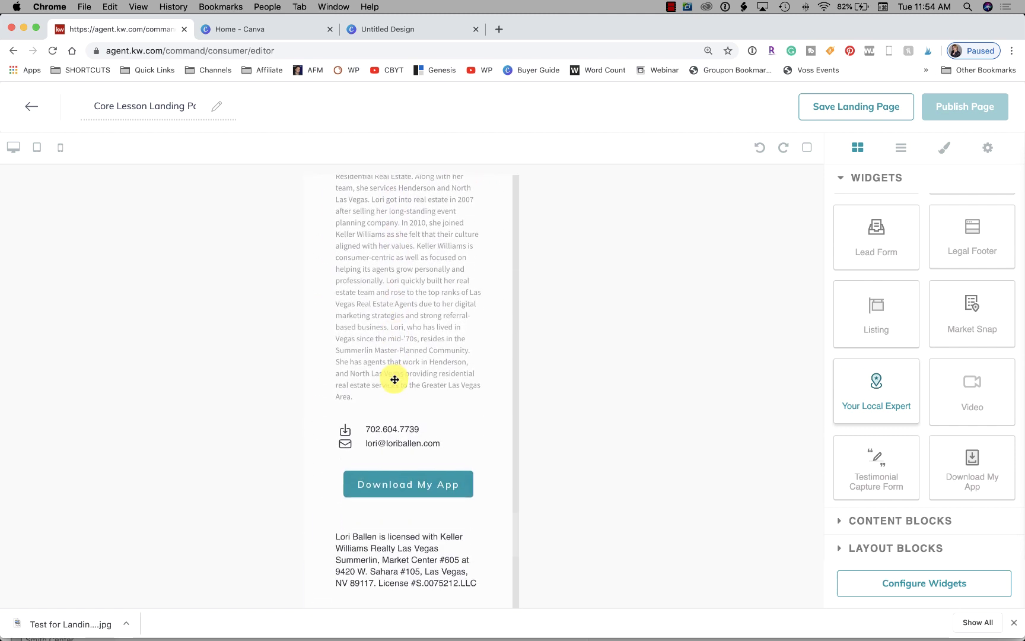
scroll(385, 290, "up", 2)
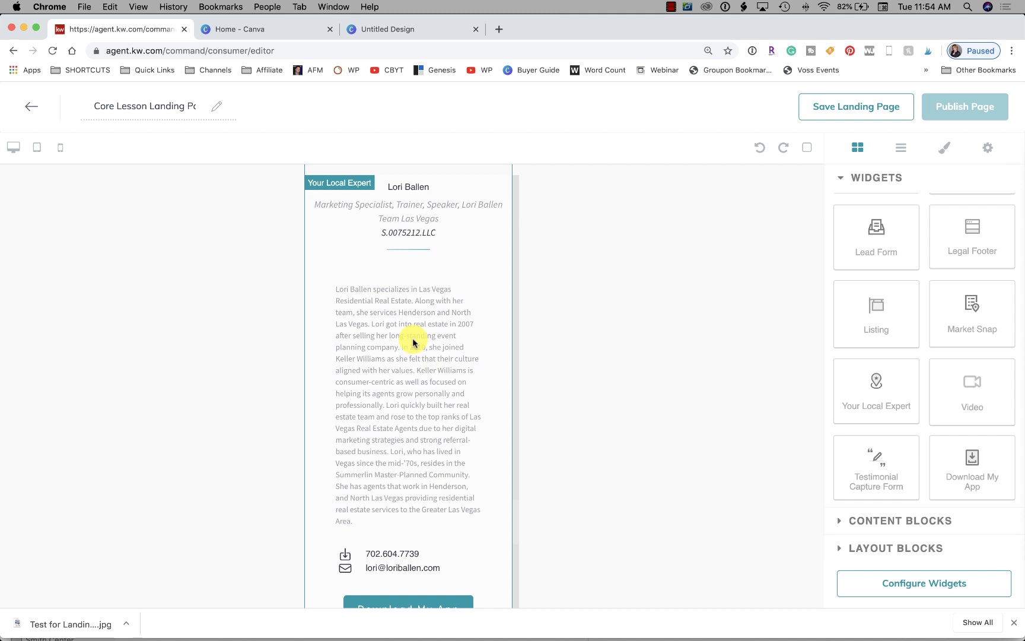
scroll(413, 342, "down", 5)
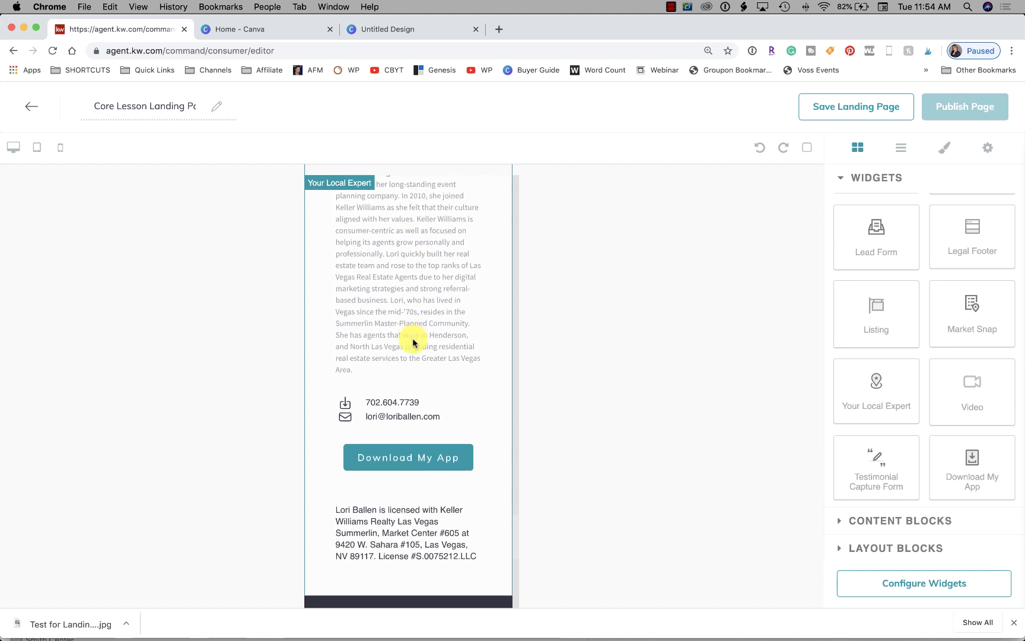
scroll(413, 342, "up", 6)
scroll(413, 343, "down", 3)
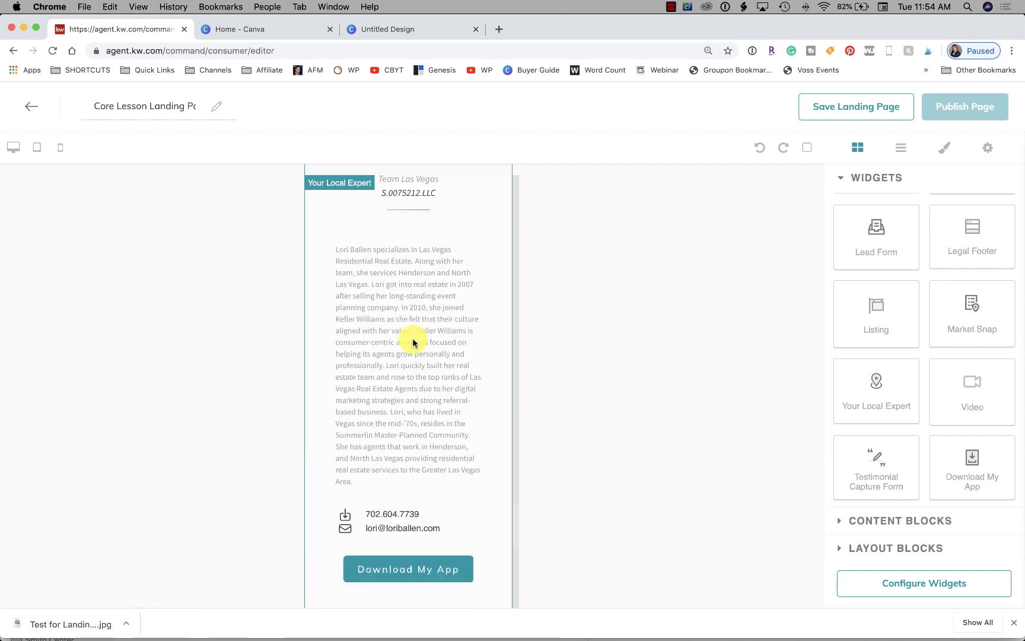
scroll(413, 342, "down", 5)
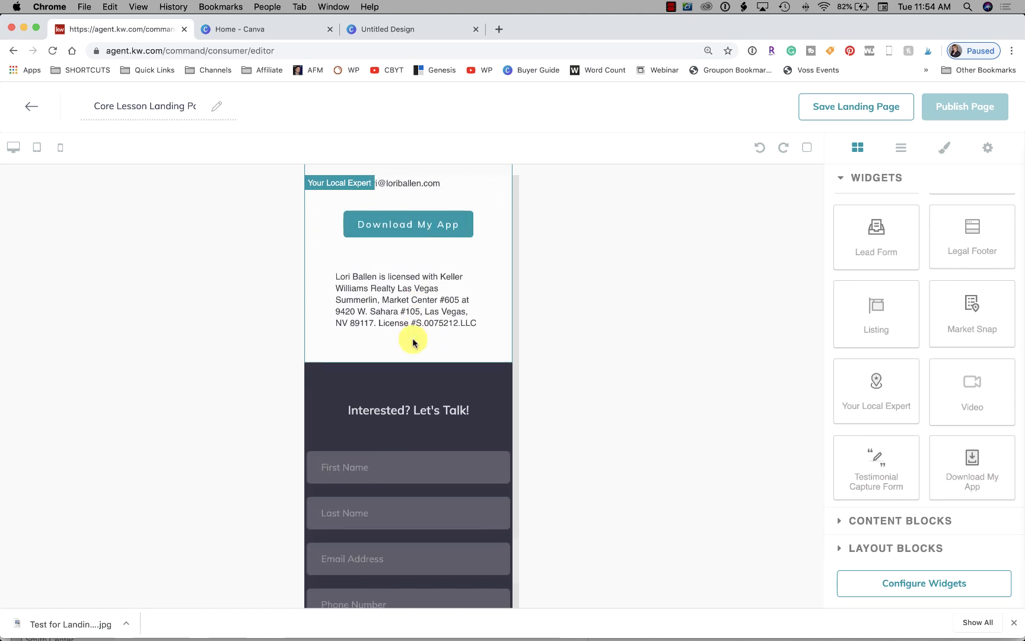
scroll(413, 342, "up", 8)
scroll(413, 342, "down", 1)
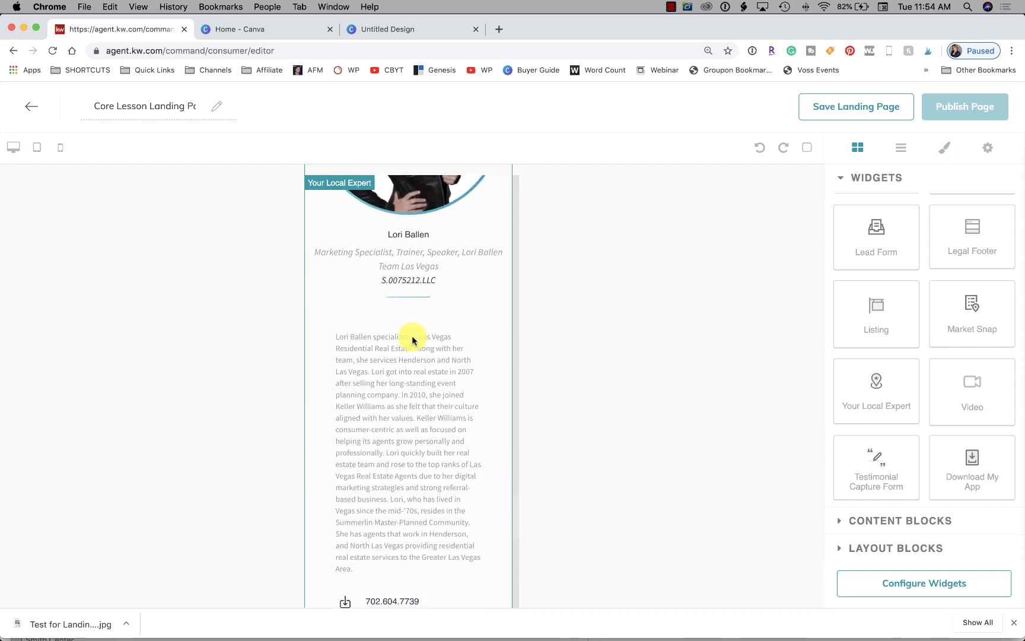
scroll(423, 444, "down", 4)
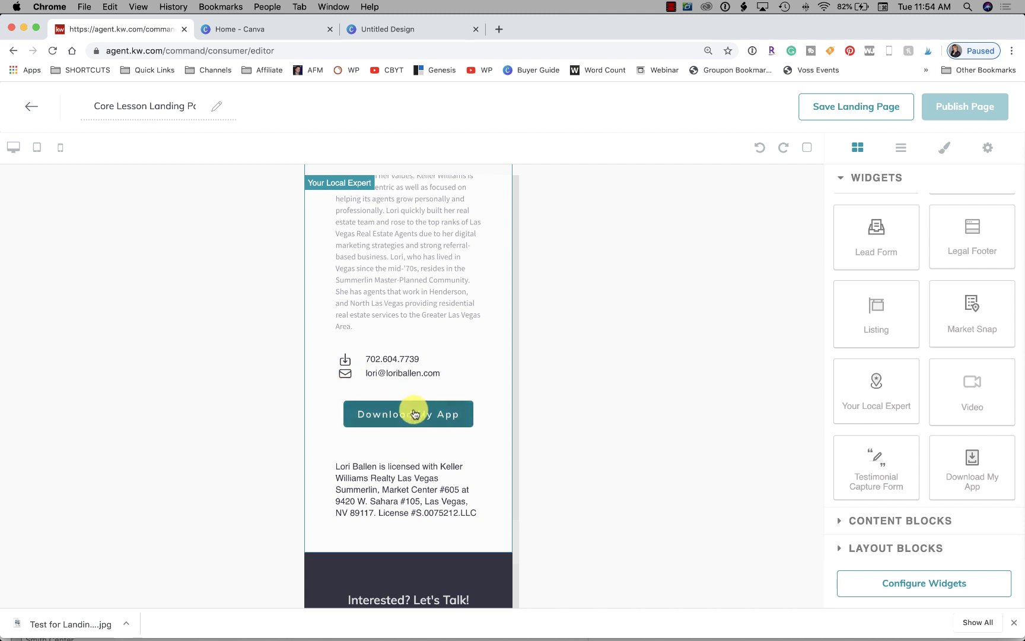
scroll(418, 420, "up", 5)
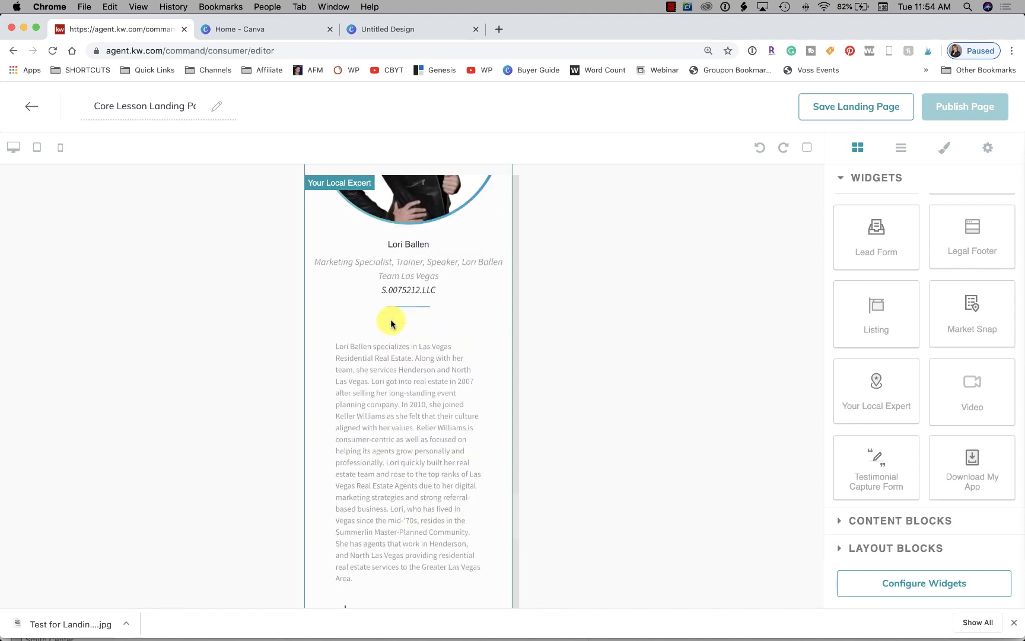
scroll(394, 323, "up", 3)
scroll(393, 323, "down", 2)
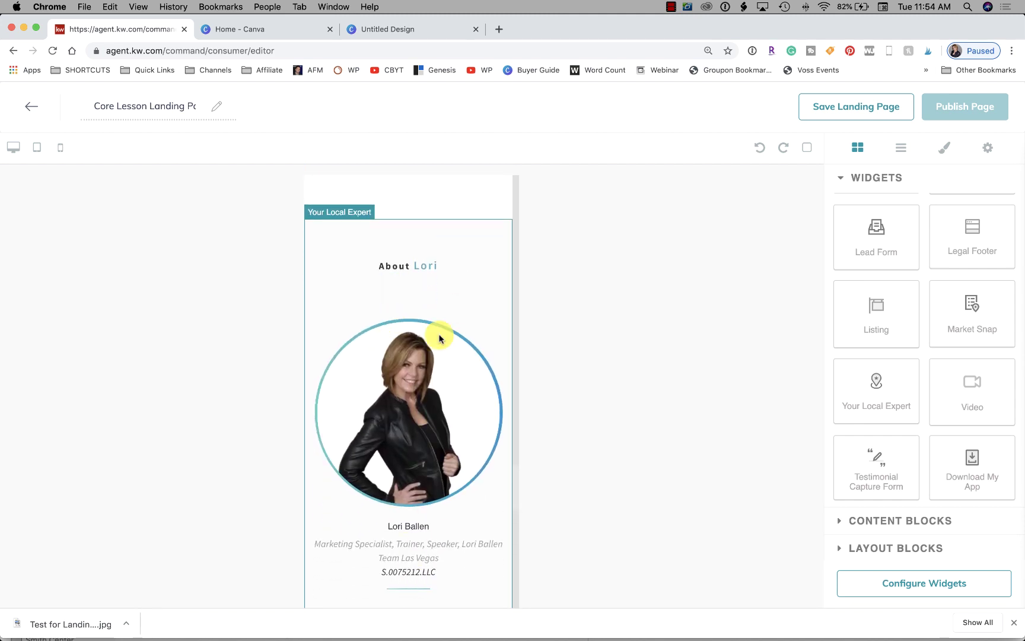
left_click(14, 153)
scroll(500, 340, "up", 3)
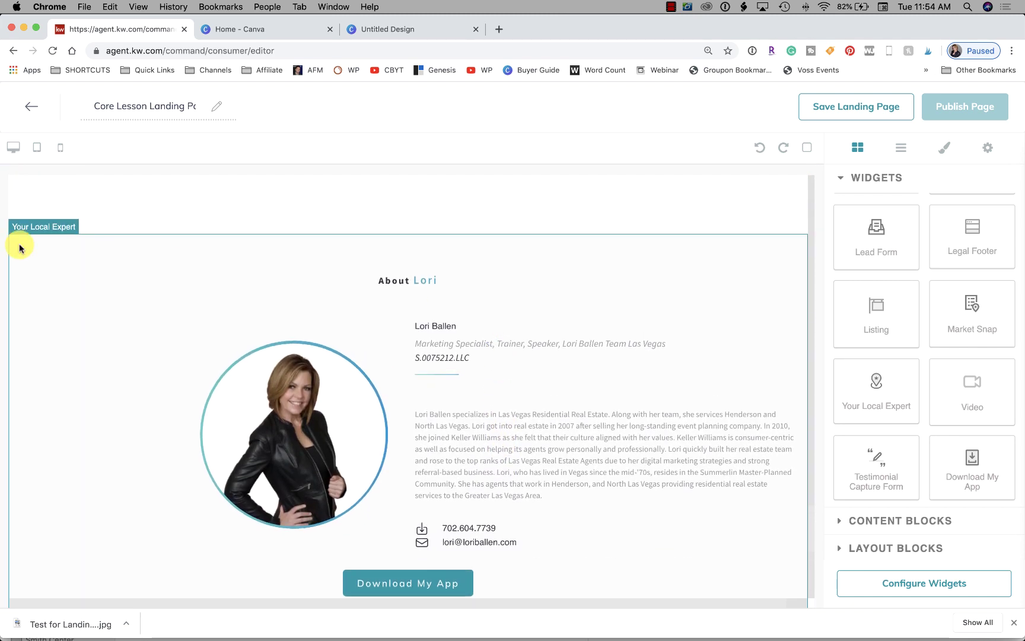
left_click(61, 151)
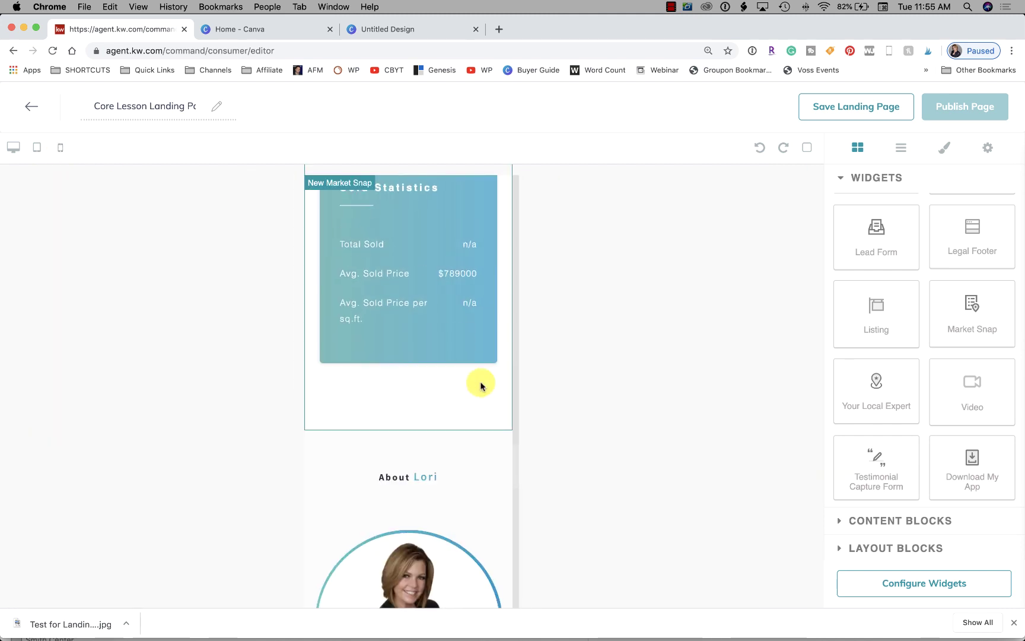
scroll(480, 384, "down", 10)
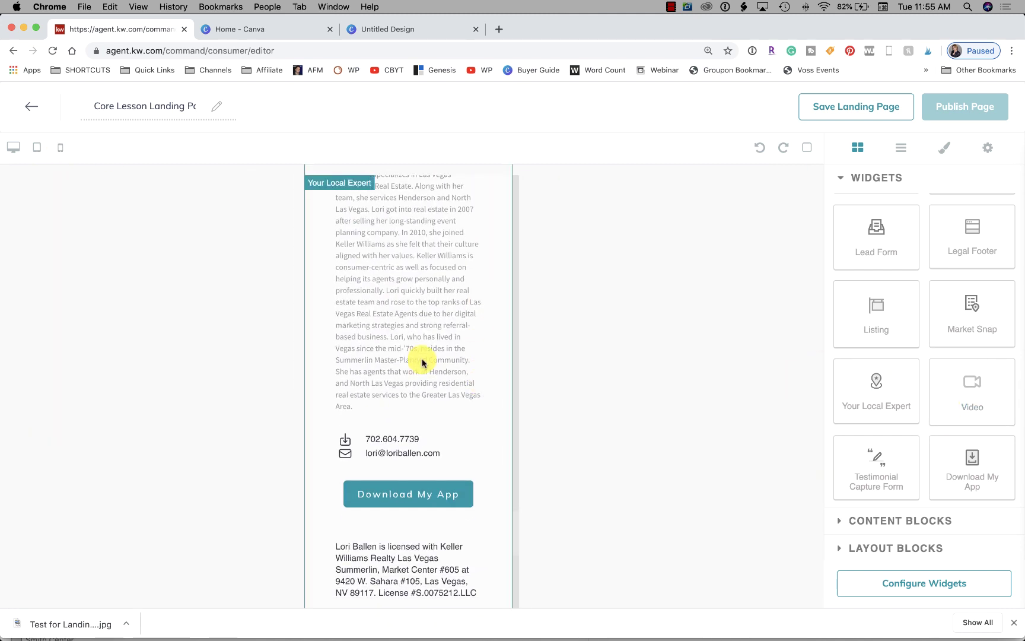
scroll(415, 379, "up", 5)
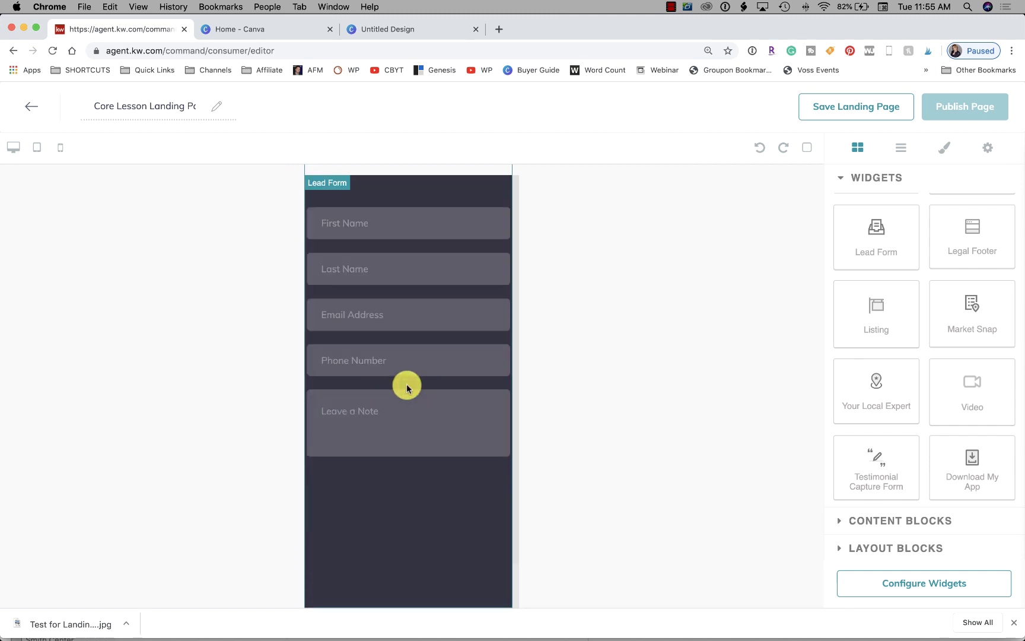
Place the Legal Footer with social links, office address and copyright below the Lead Form
left_click_drag(959, 236, 371, 608)
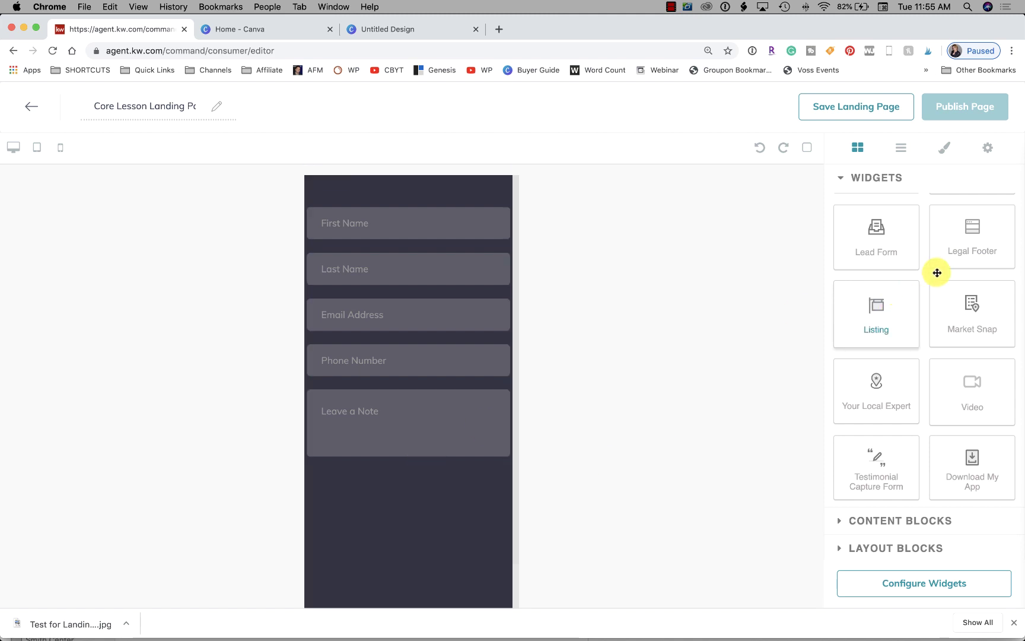
left_click_drag(964, 236, 382, 536)
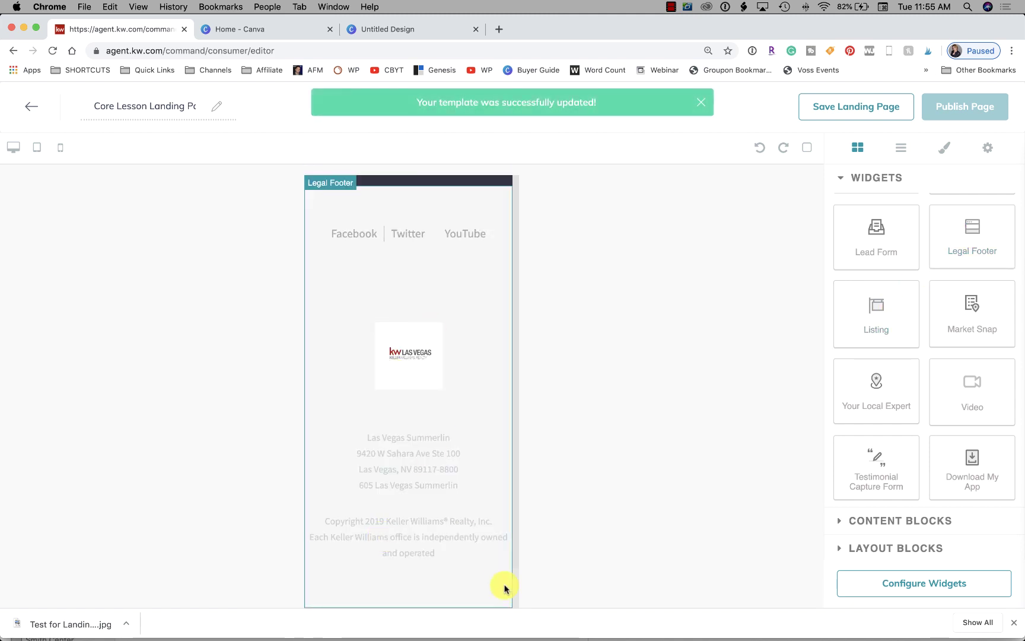
scroll(505, 588, "up", 2)
scroll(434, 449, "up", 5)
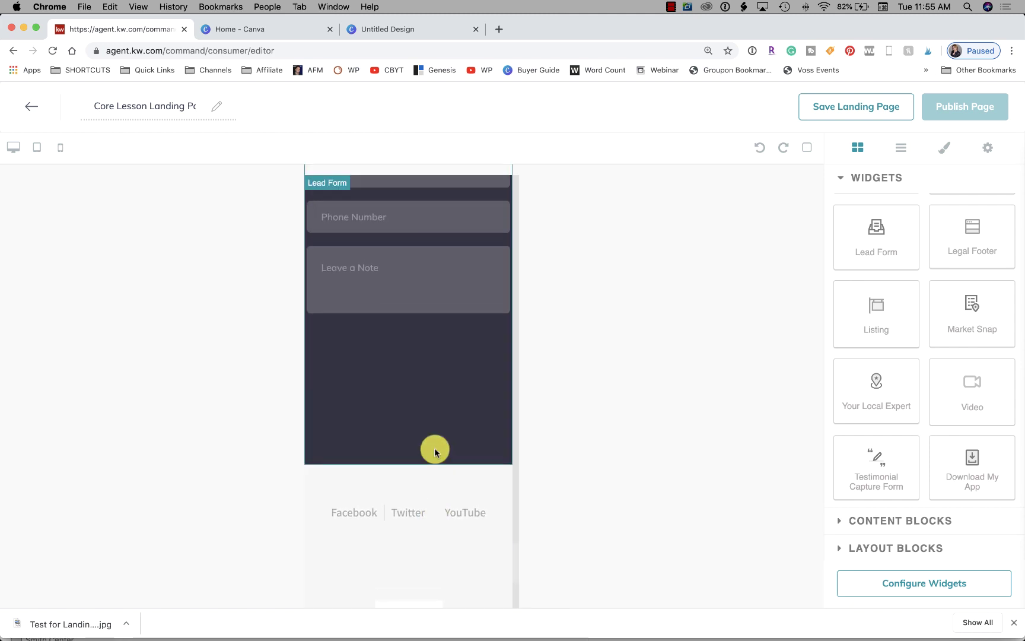
scroll(434, 449, "up", 2)
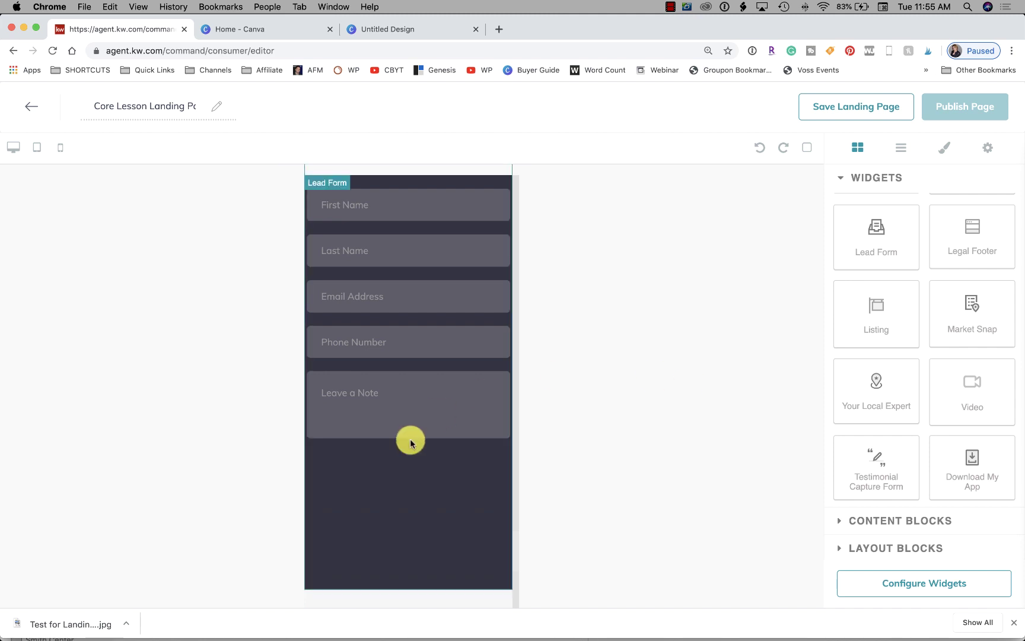
scroll(409, 439, "down", 7)
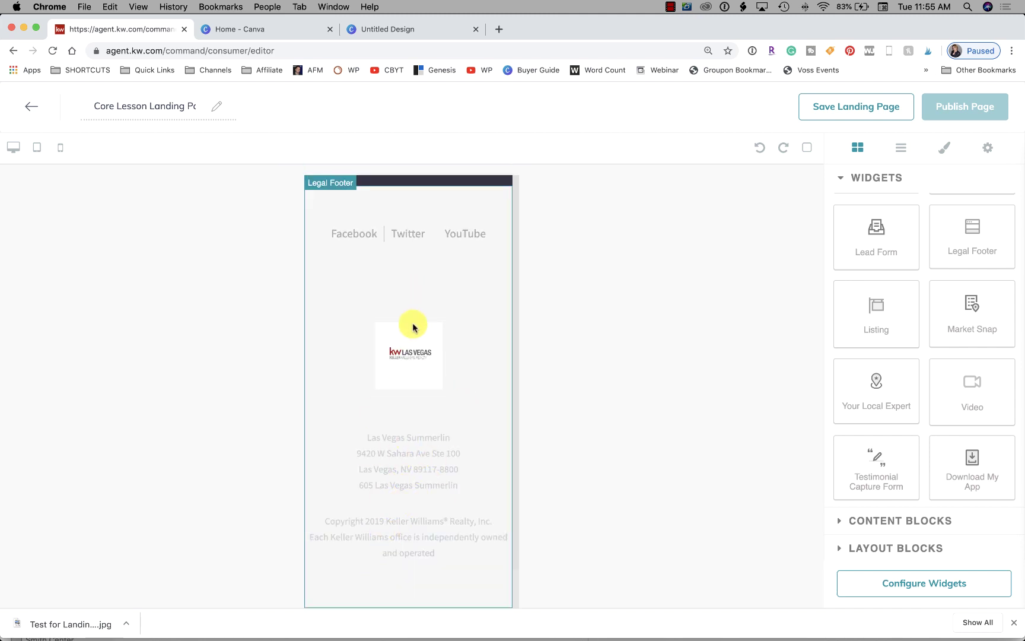
scroll(442, 403, "up", 8)
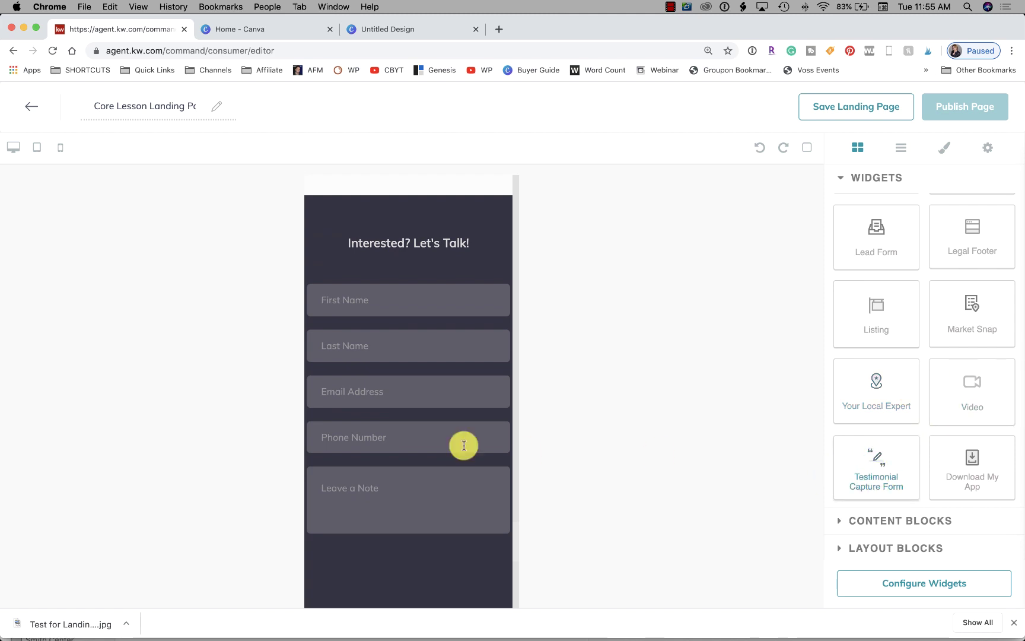
scroll(458, 444, "down", 10)
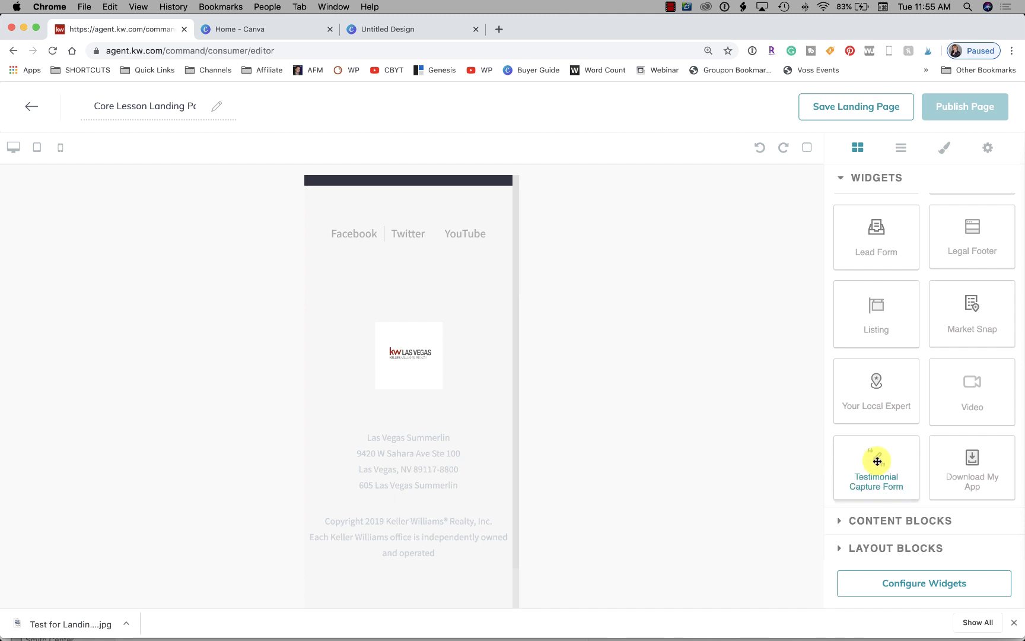
Drop a Testimonial Capture Form above the Legal Footer and review its name, address, star-rating and review fields
left_click_drag(876, 460, 332, 214)
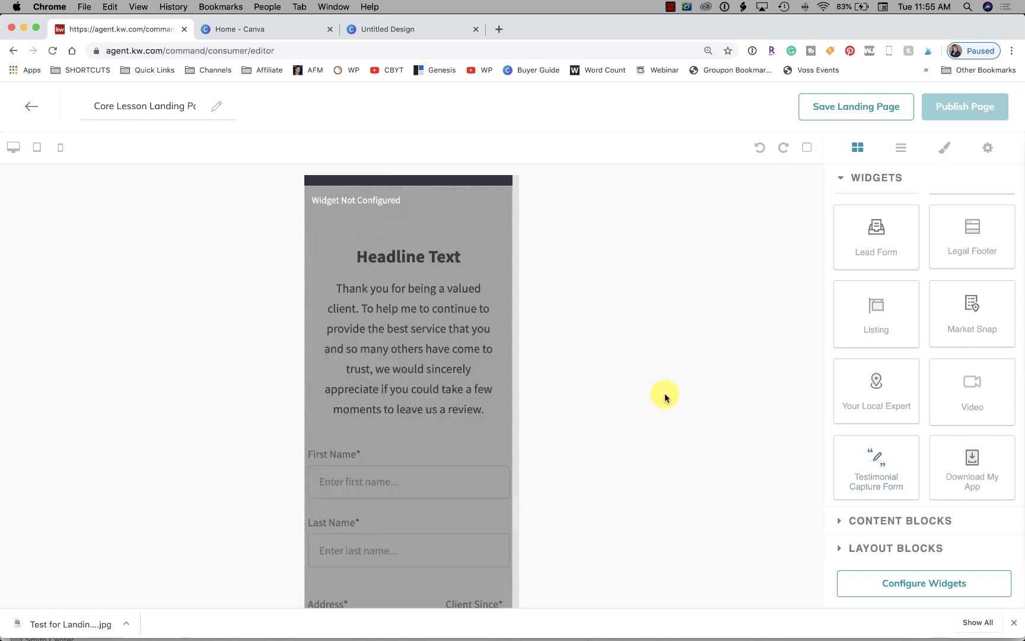
scroll(398, 415, "down", 9)
scroll(399, 416, "up", 3)
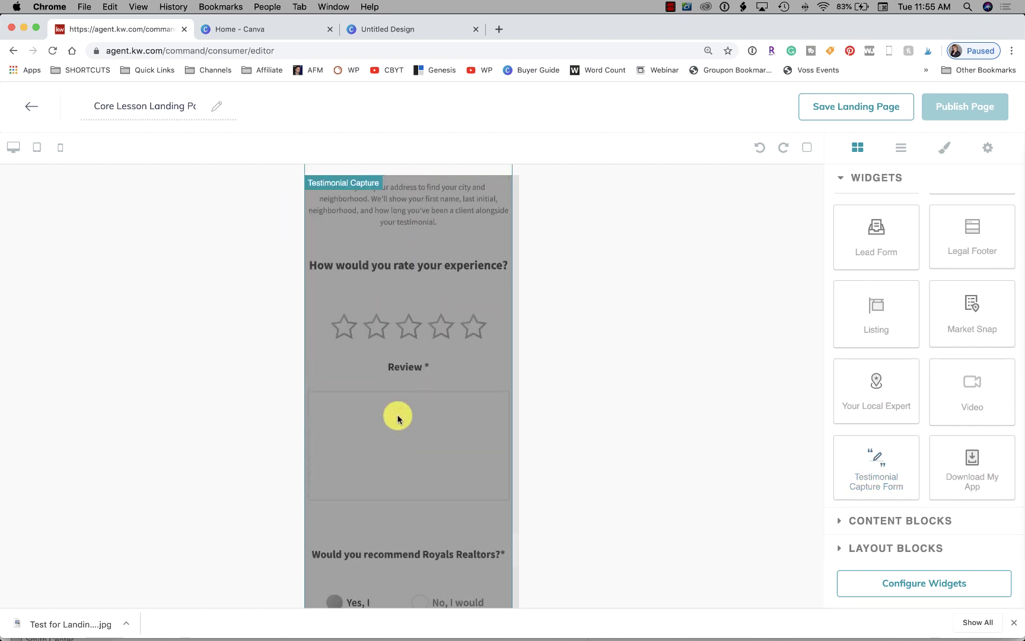
scroll(398, 418, "up", 6)
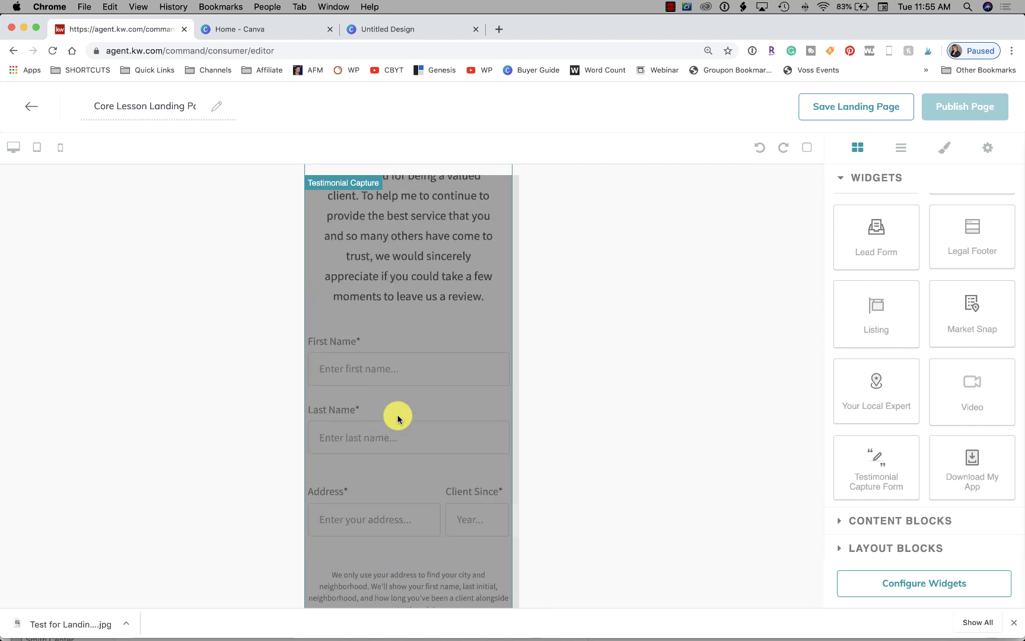
scroll(398, 418, "up", 3)
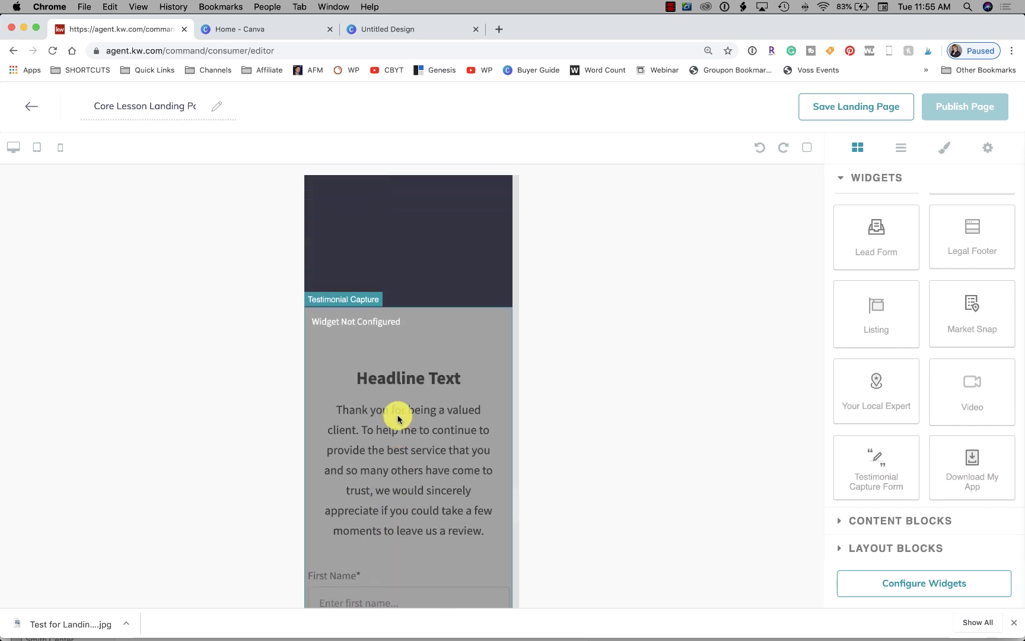
scroll(398, 419, "down", 8)
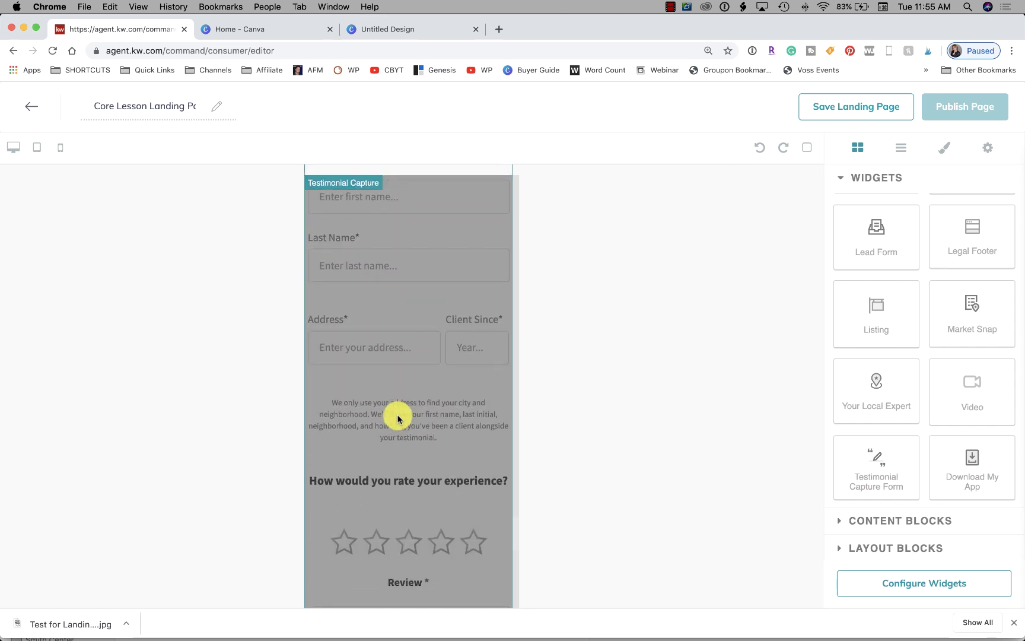
scroll(397, 418, "down", 2)
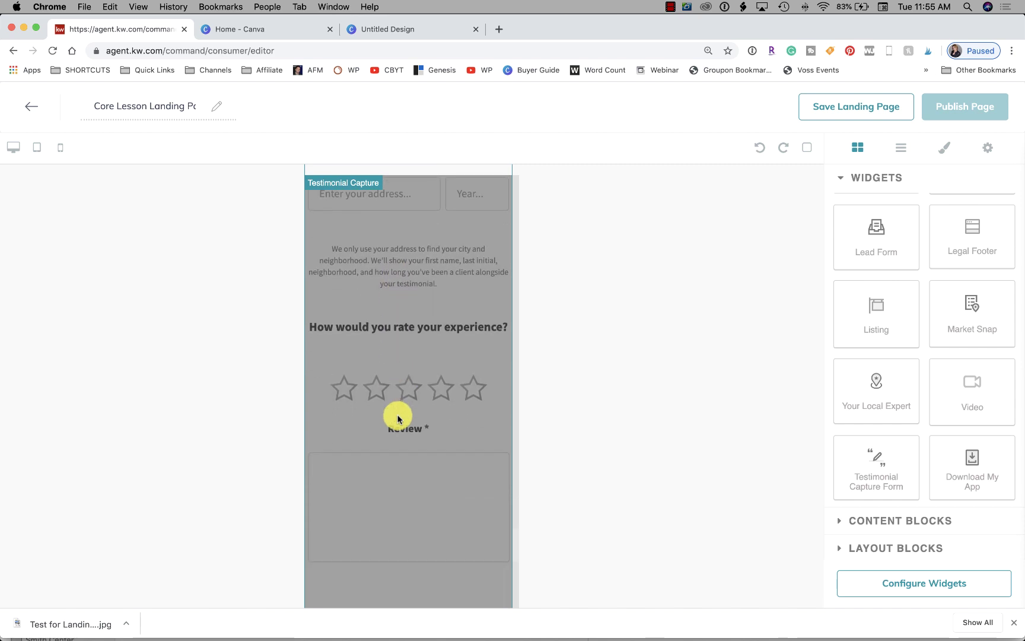
scroll(398, 418, "up", 10)
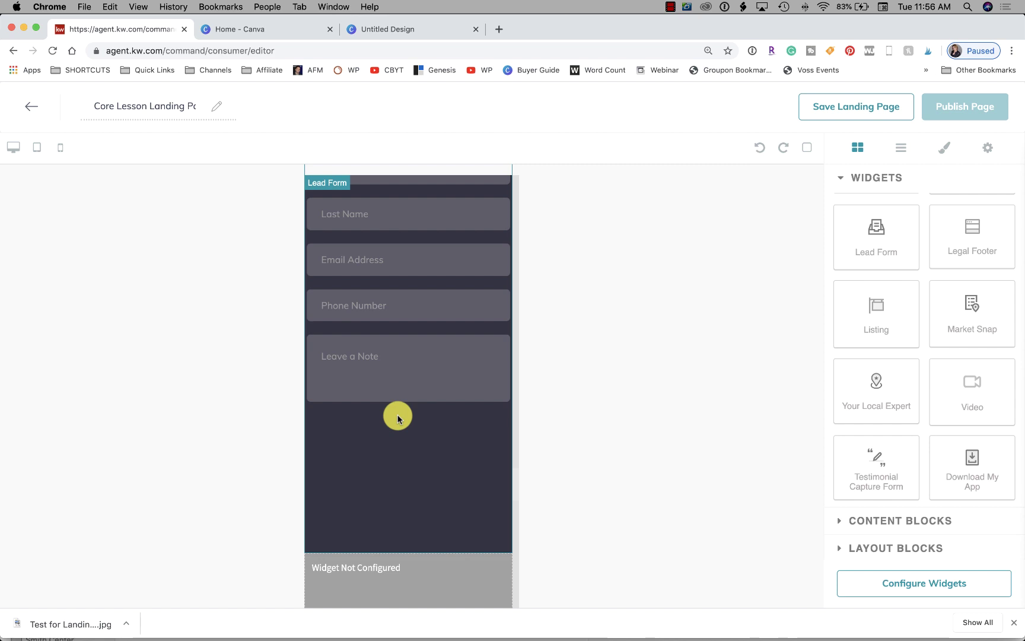
Drag a Text content block onto the page between the Lead Form and the testimonial form
scroll(397, 418, "down", 15)
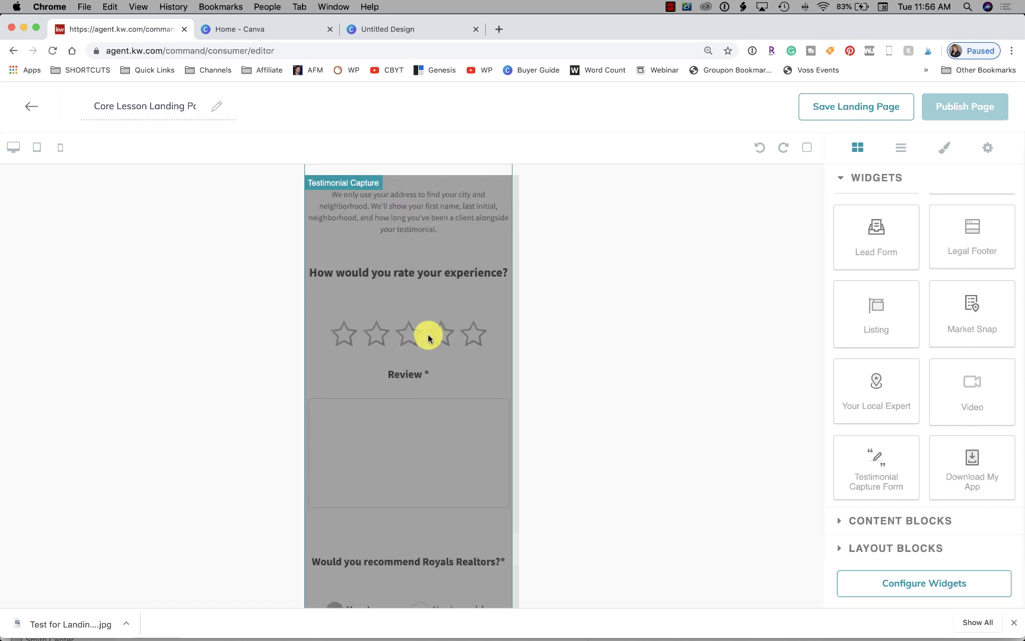
scroll(416, 407, "up", 6)
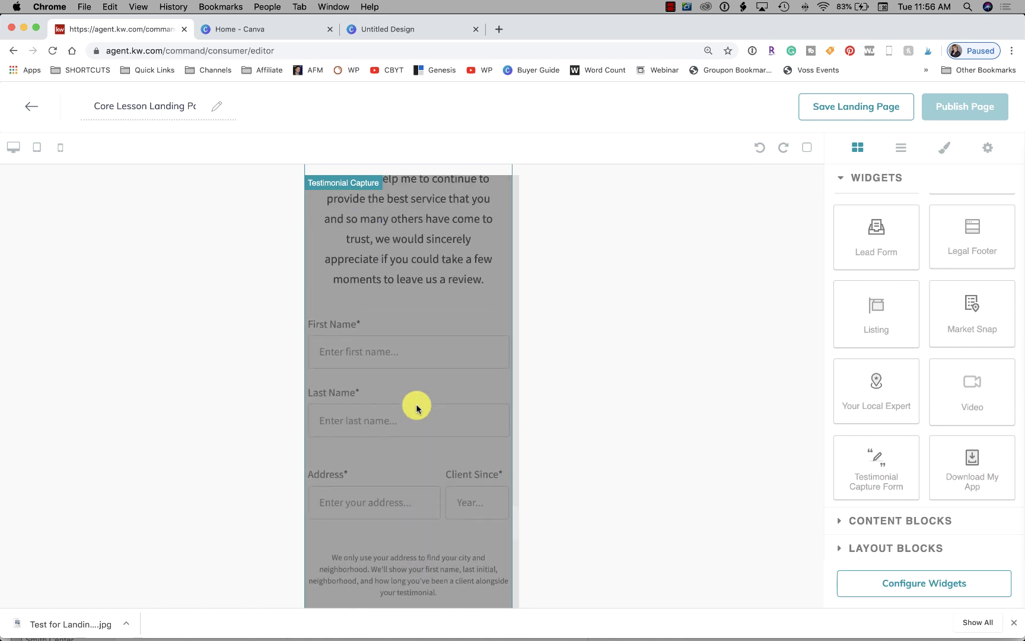
scroll(416, 407, "down", 5)
scroll(417, 407, "up", 12)
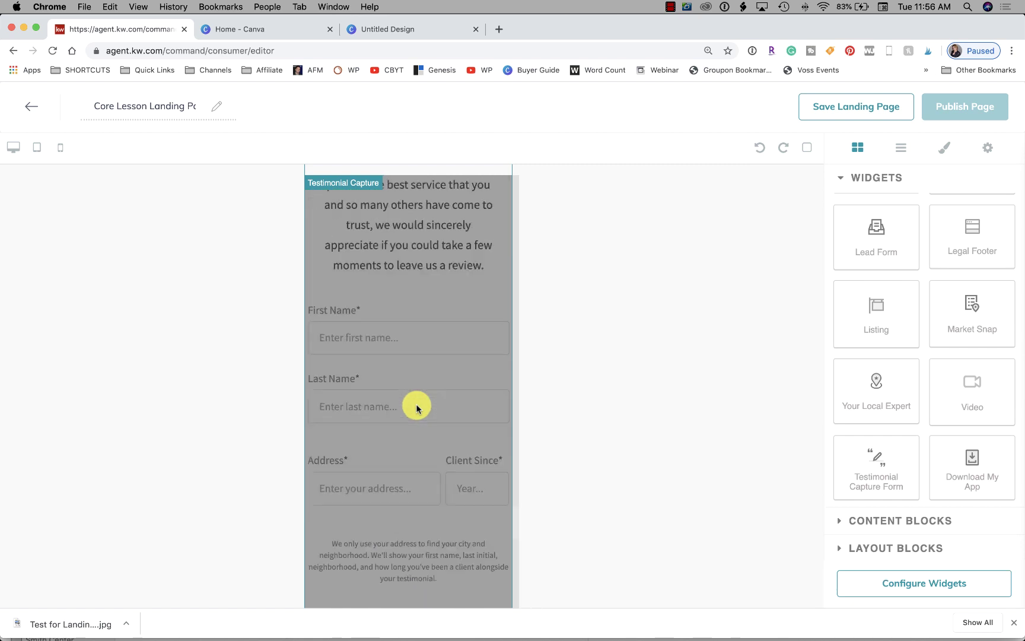
scroll(416, 407, "down", 6)
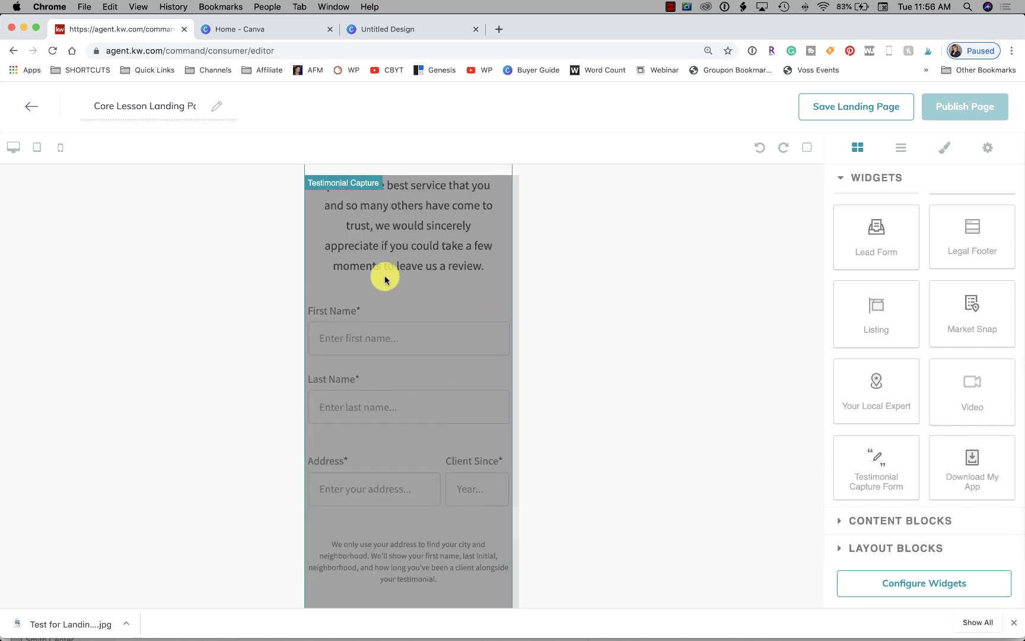
scroll(430, 256, "down", 1)
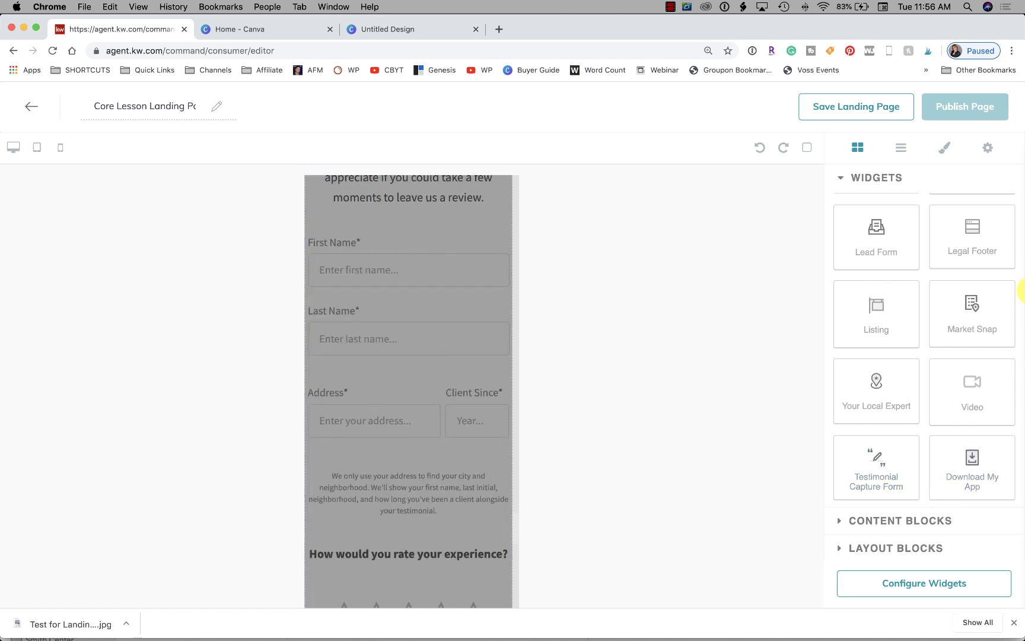
scroll(860, 338, "up", 2)
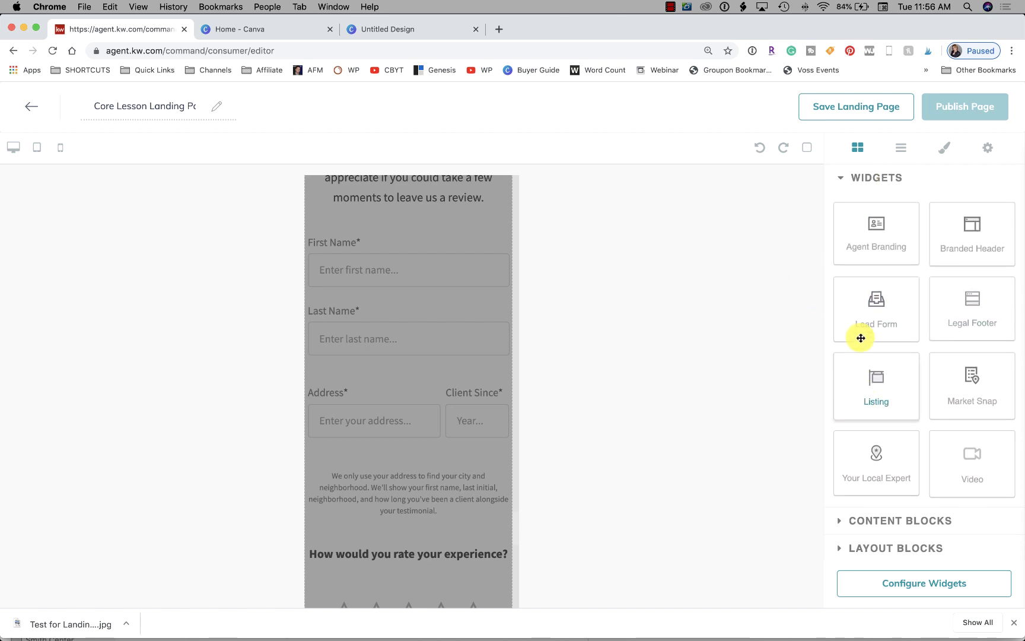
scroll(861, 337, "down", 2)
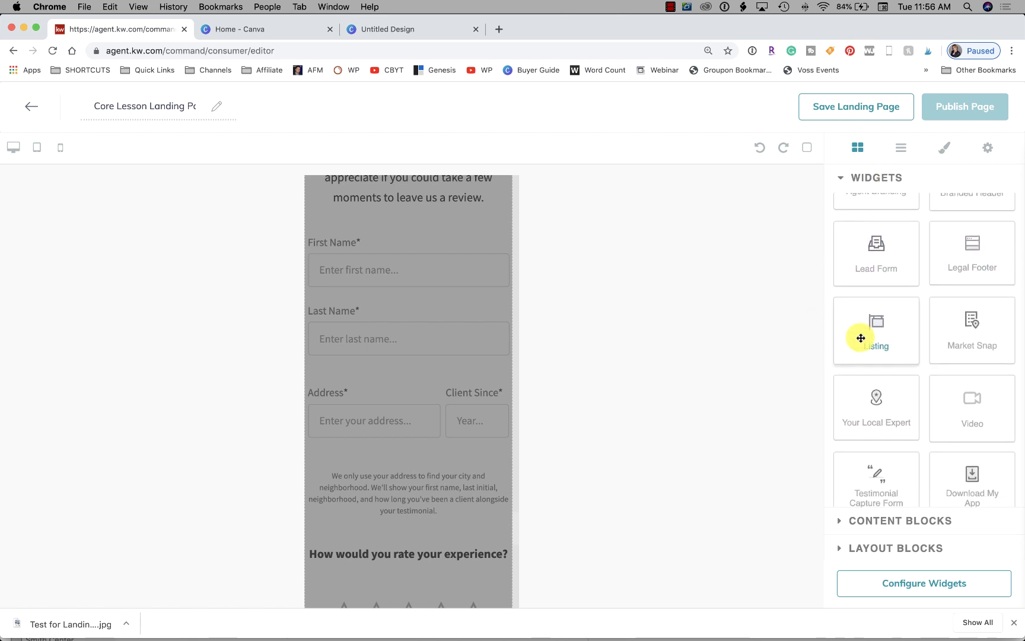
left_click(876, 521)
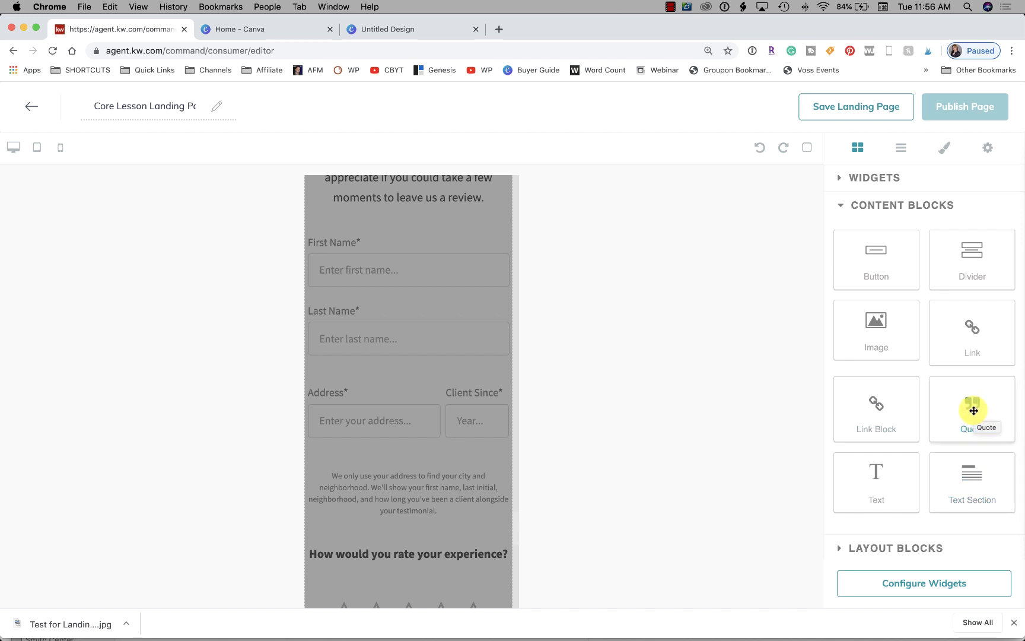
scroll(454, 344, "up", 10)
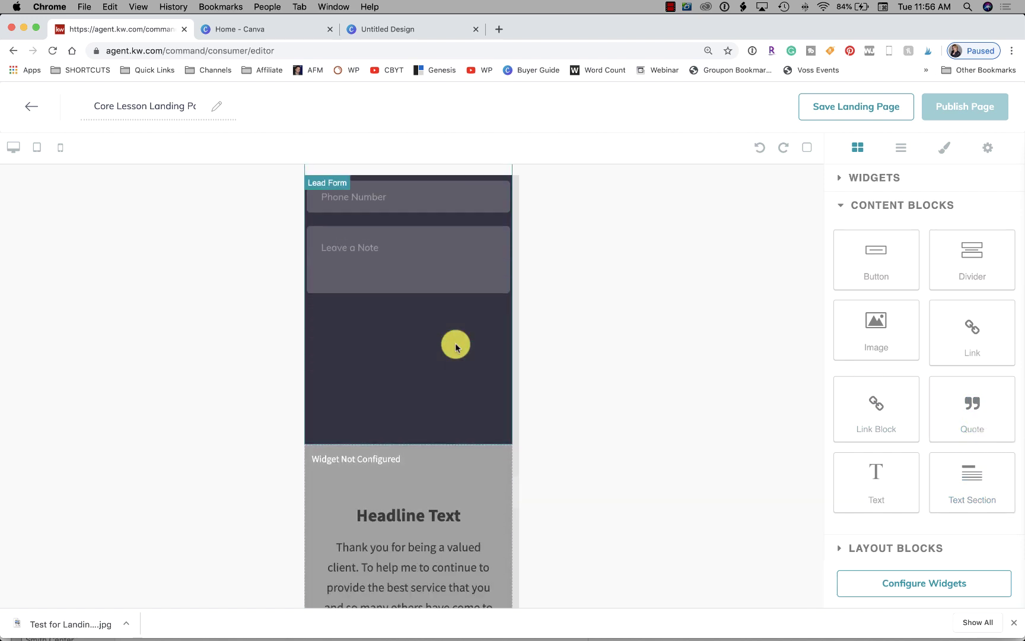
scroll(455, 346, "down", 2)
left_click_drag(967, 402, 339, 334)
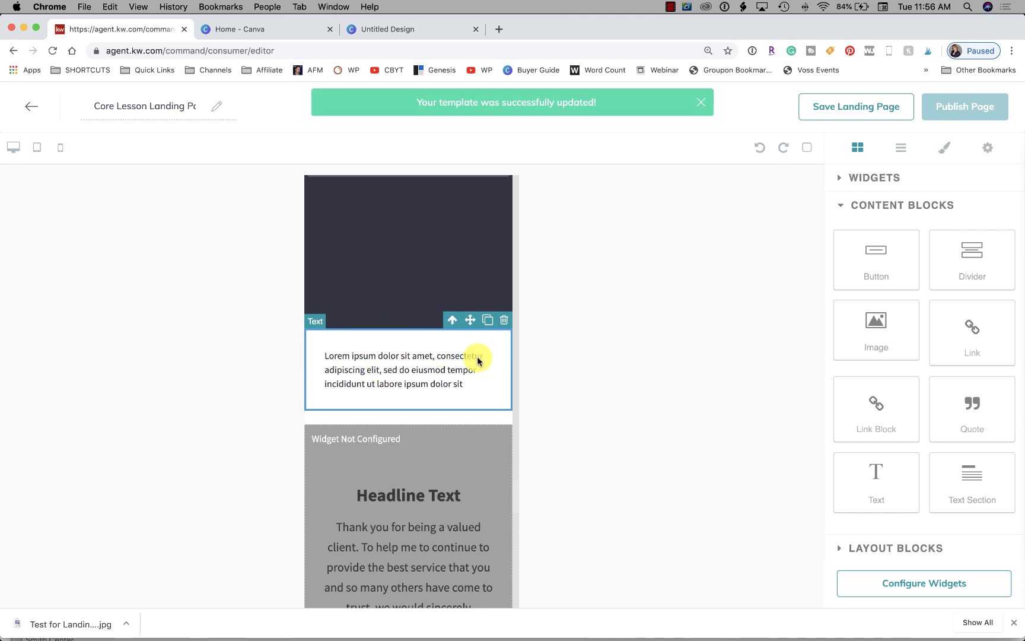
Replace the placeholder paragraph with the agent's name plus 'is the best Las Vegas Real Estate Agent Ever!!'
left_click(355, 357)
left_click(327, 344)
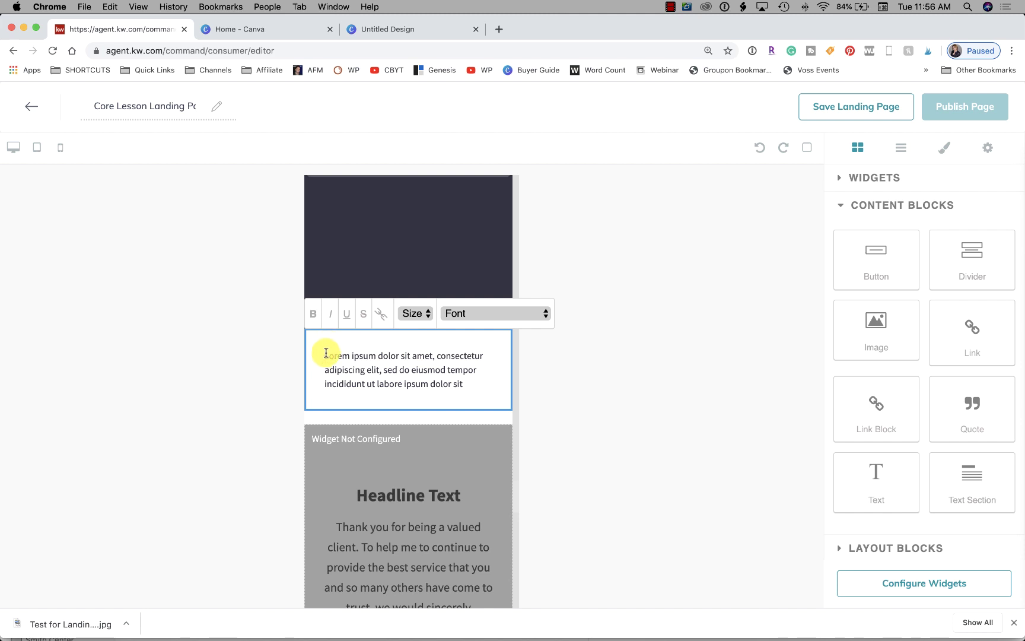
left_click_drag(331, 353, 466, 380)
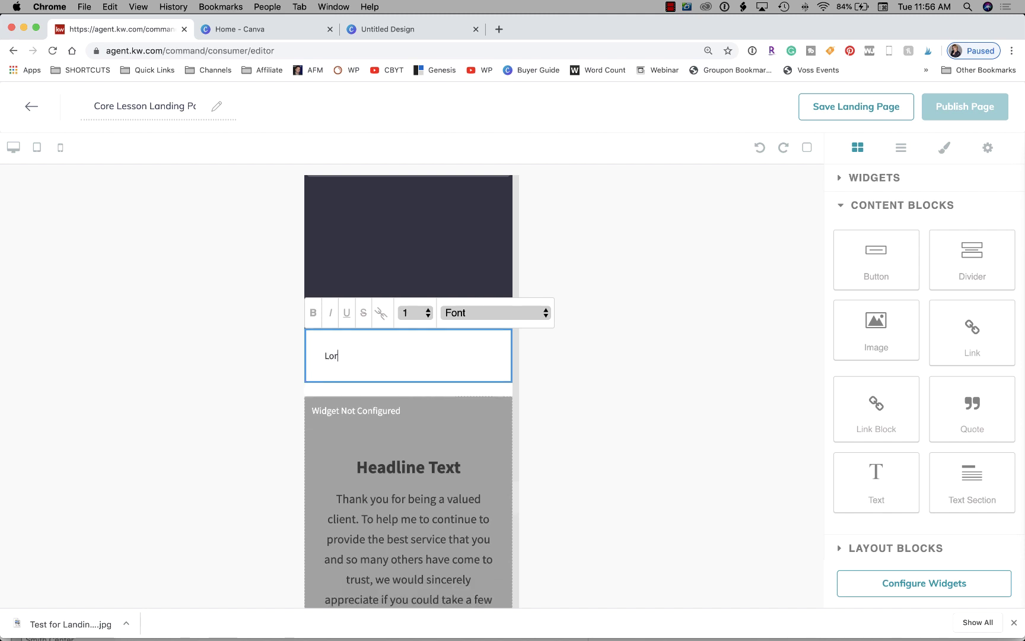
key("BackSpace")
key("BackSpace")
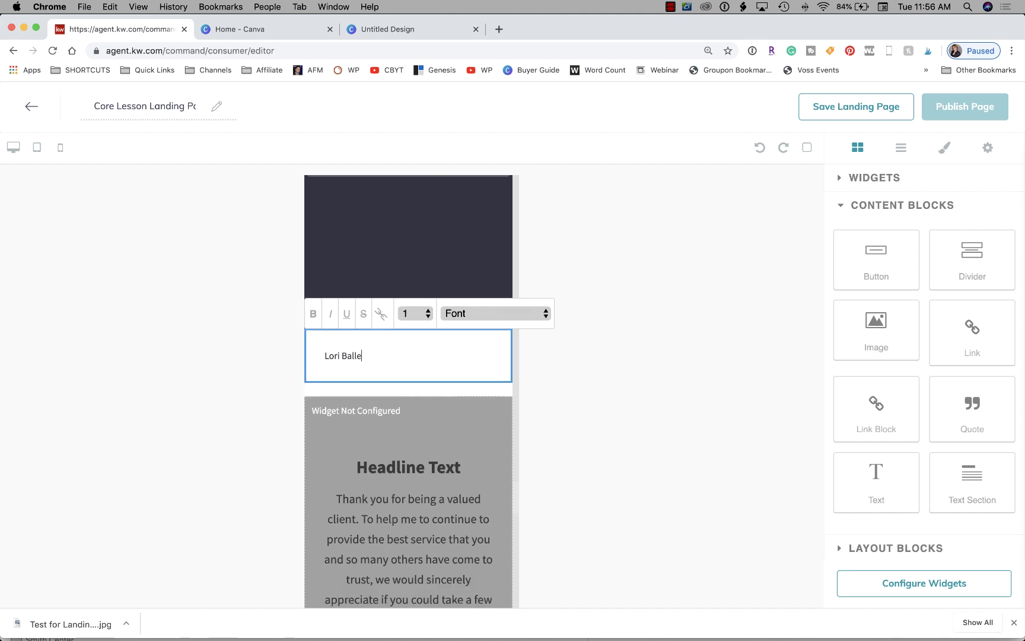
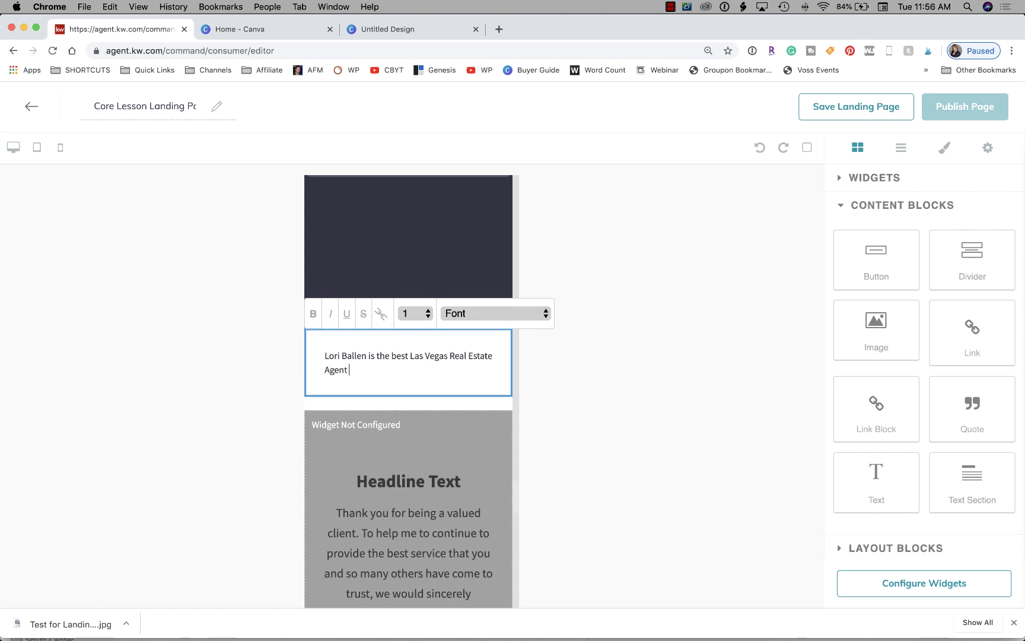
key("BackSpace")
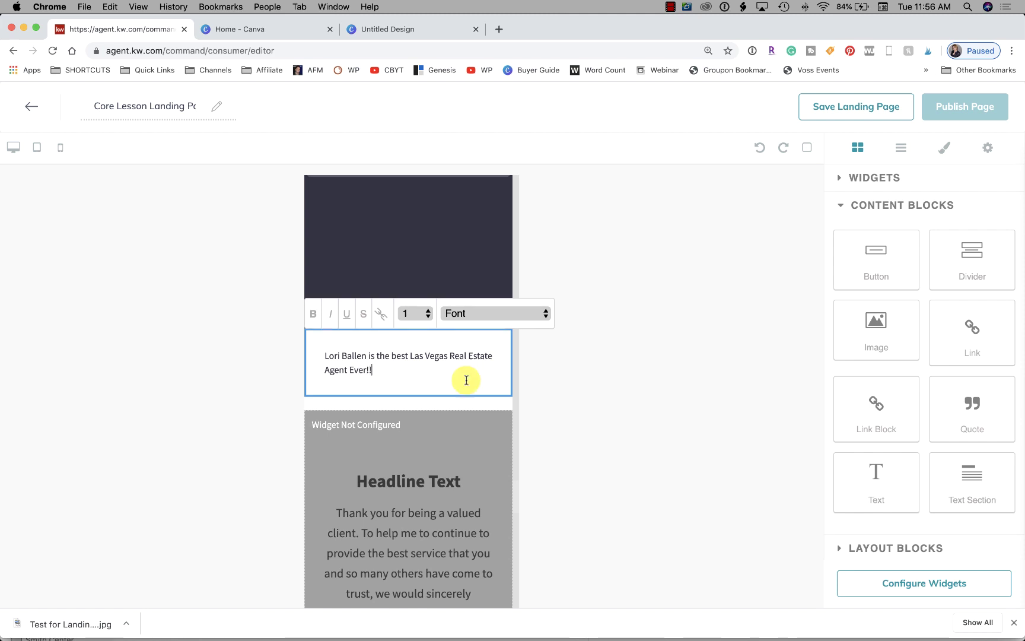
Make 'Agent Ever!!' bold, italic and underlined at size 5 in Tahoma
left_click_drag(393, 368, 340, 369)
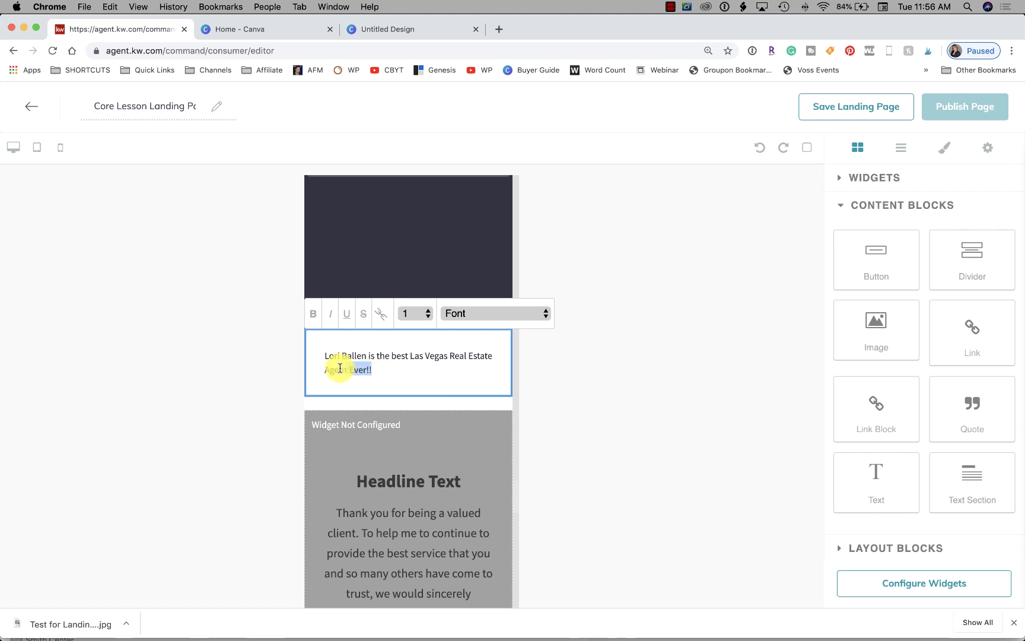
left_click(315, 317)
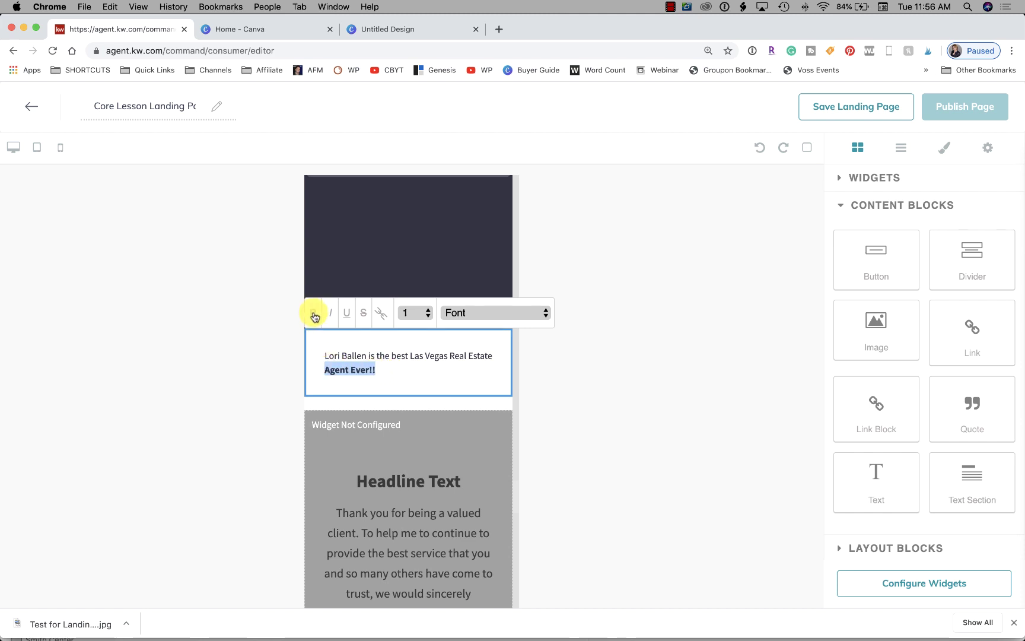
left_click(330, 319)
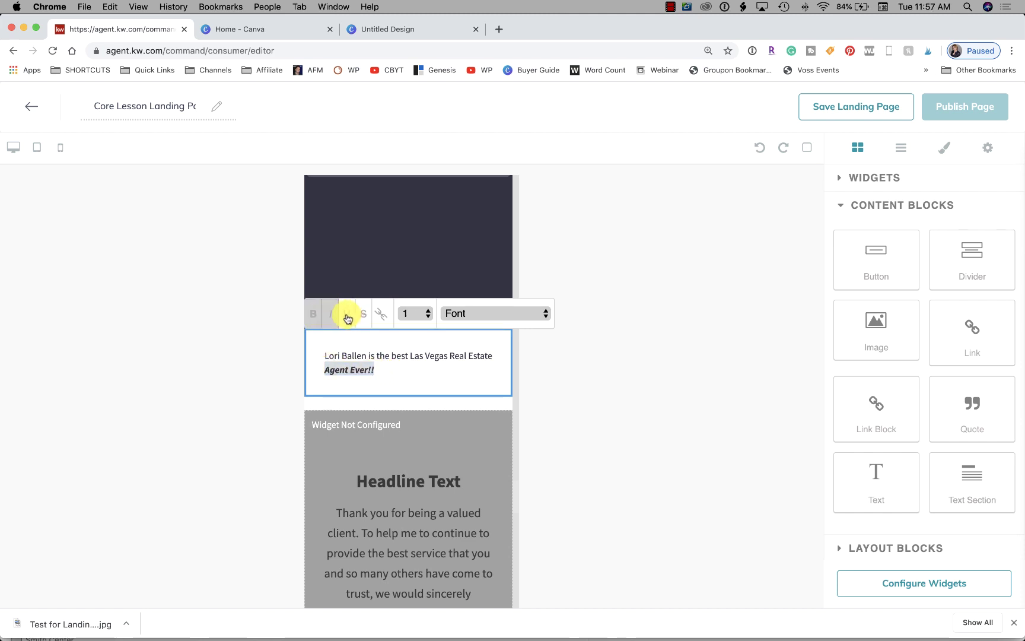
left_click(347, 319)
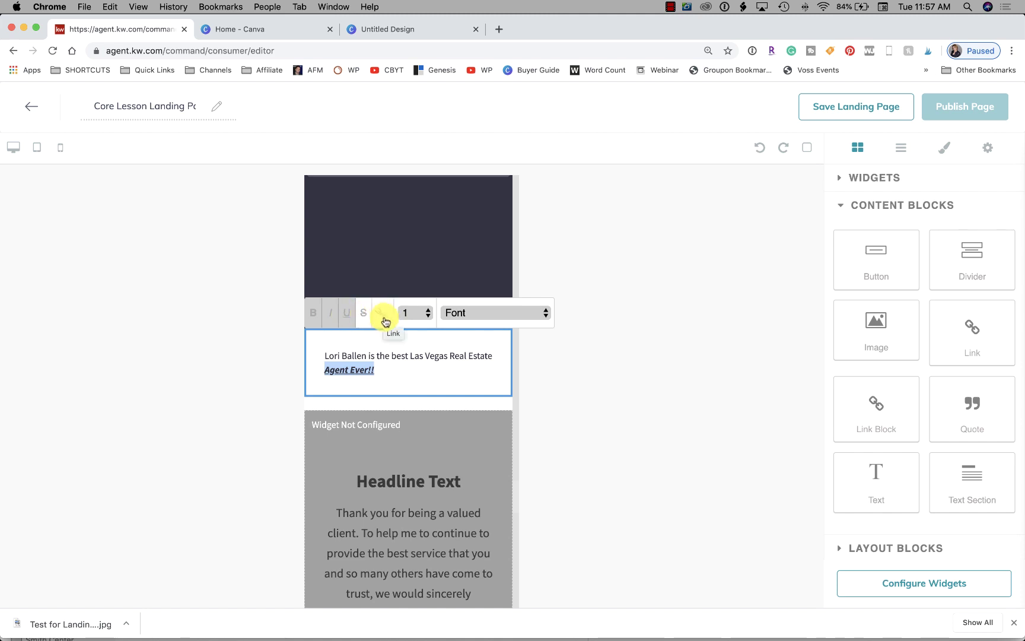
left_click(415, 312)
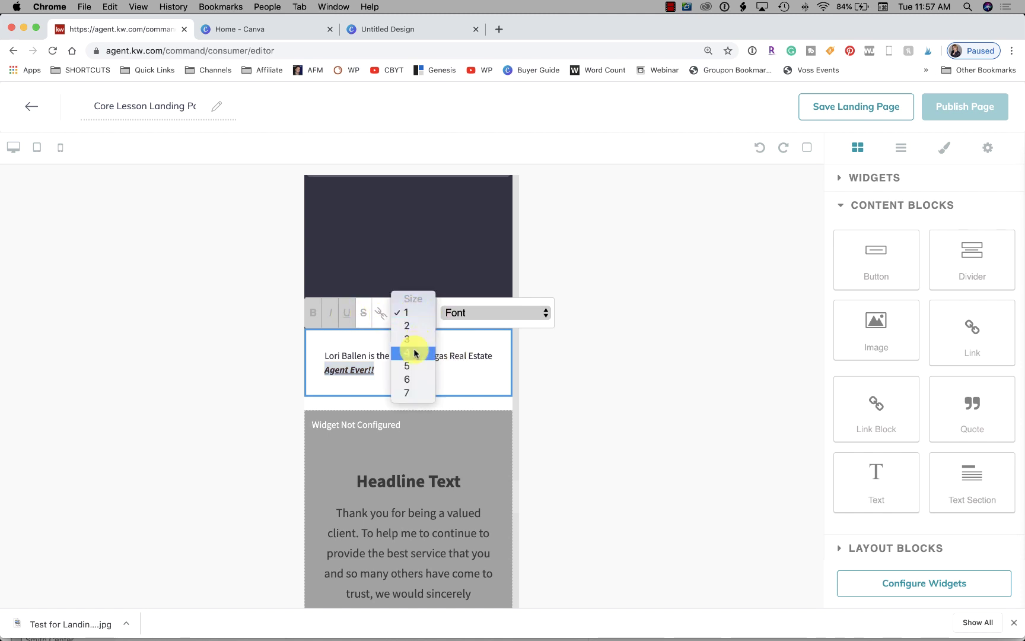
left_click(409, 367)
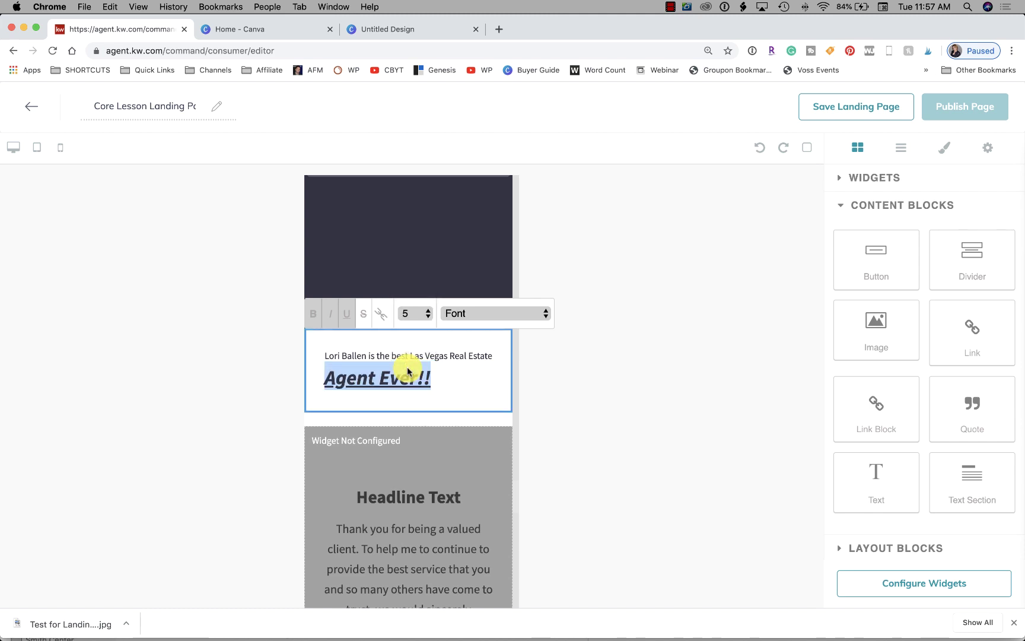
left_click(481, 314)
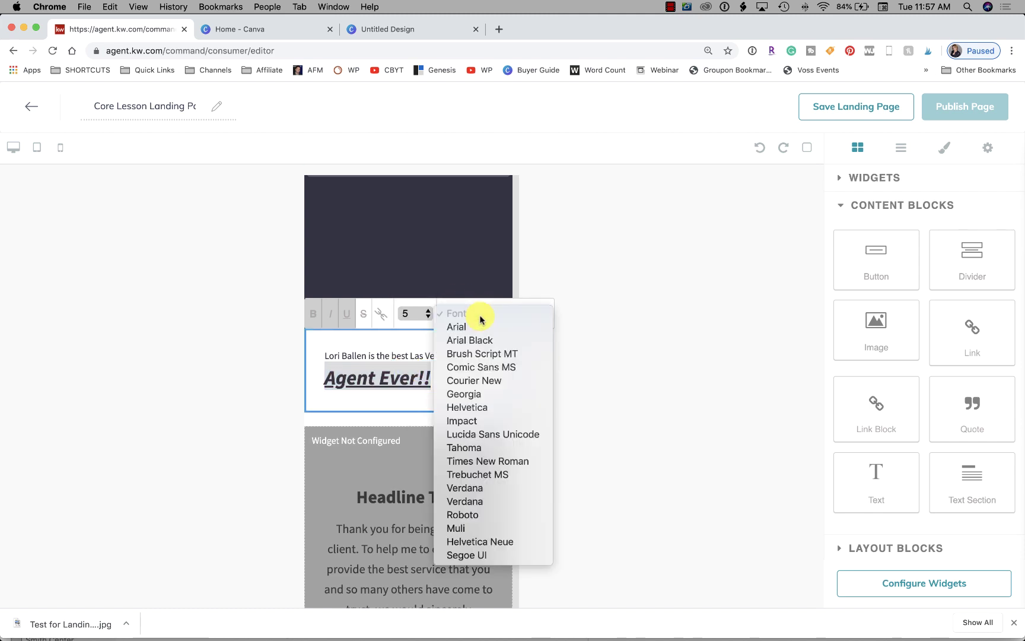
left_click(480, 449)
left_click(628, 397)
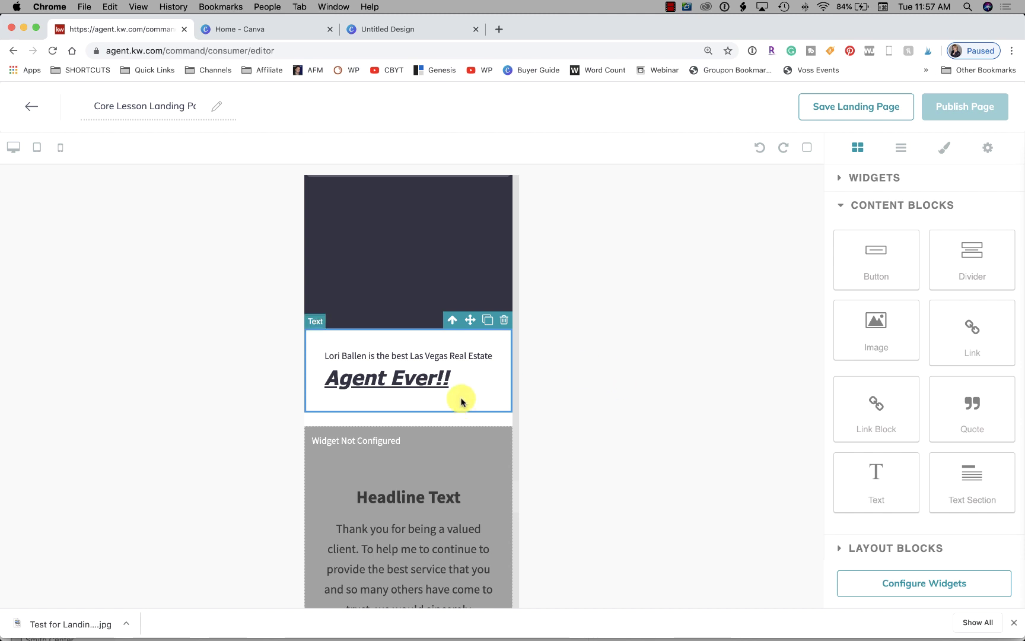
Drop a Button block below the Lead Form, stretch it full width, and add a divider above it
scroll(466, 386, "down", 2)
scroll(466, 378, "down", 2)
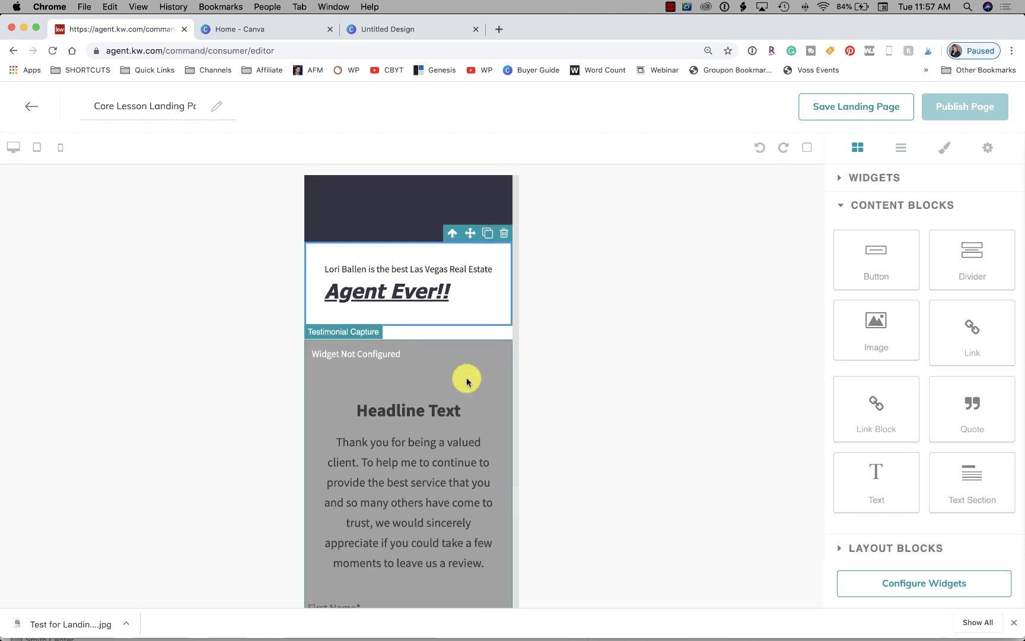
scroll(445, 360, "down", 10)
scroll(424, 364, "down", 6)
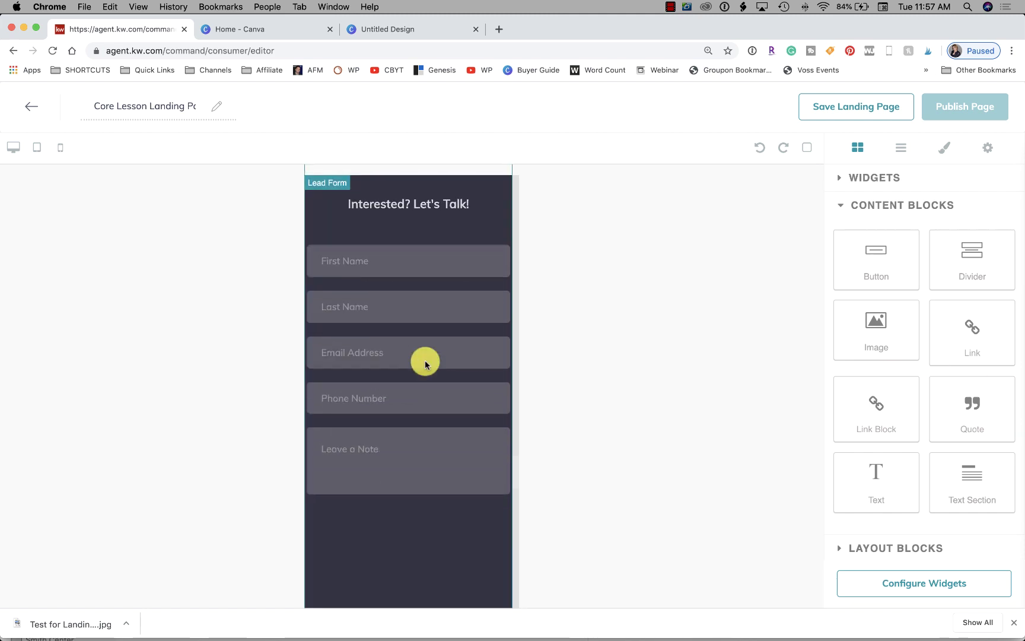
left_click_drag(886, 265, 408, 400)
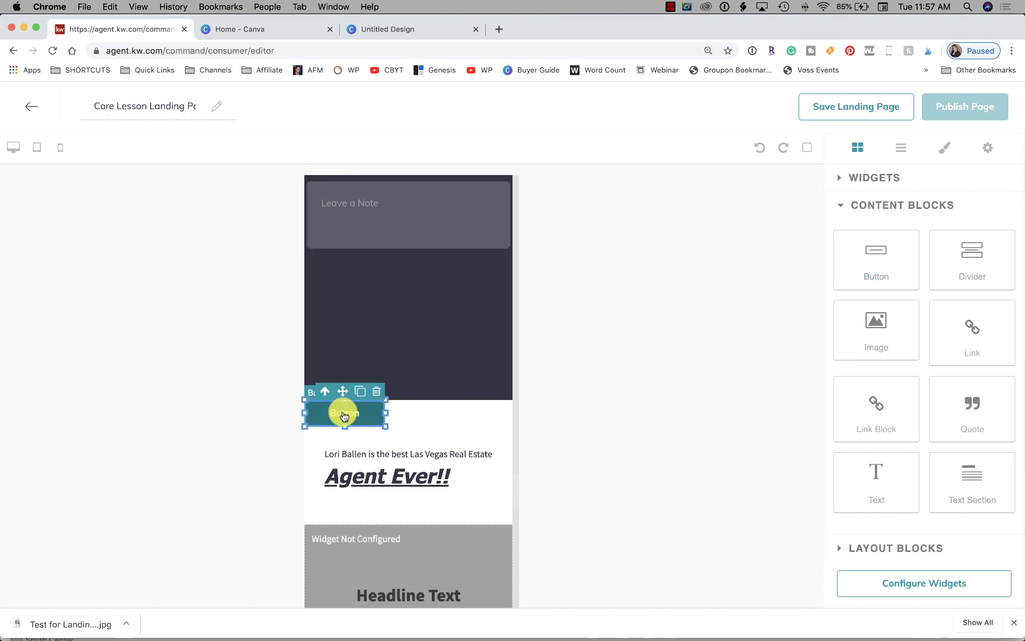
left_click(380, 419)
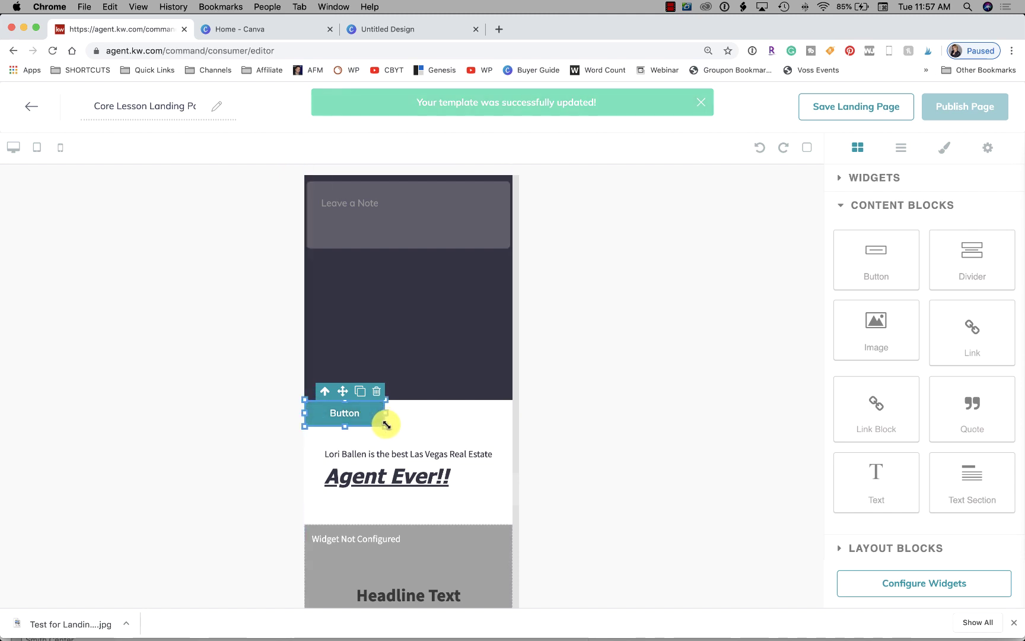
left_click_drag(386, 425, 534, 442)
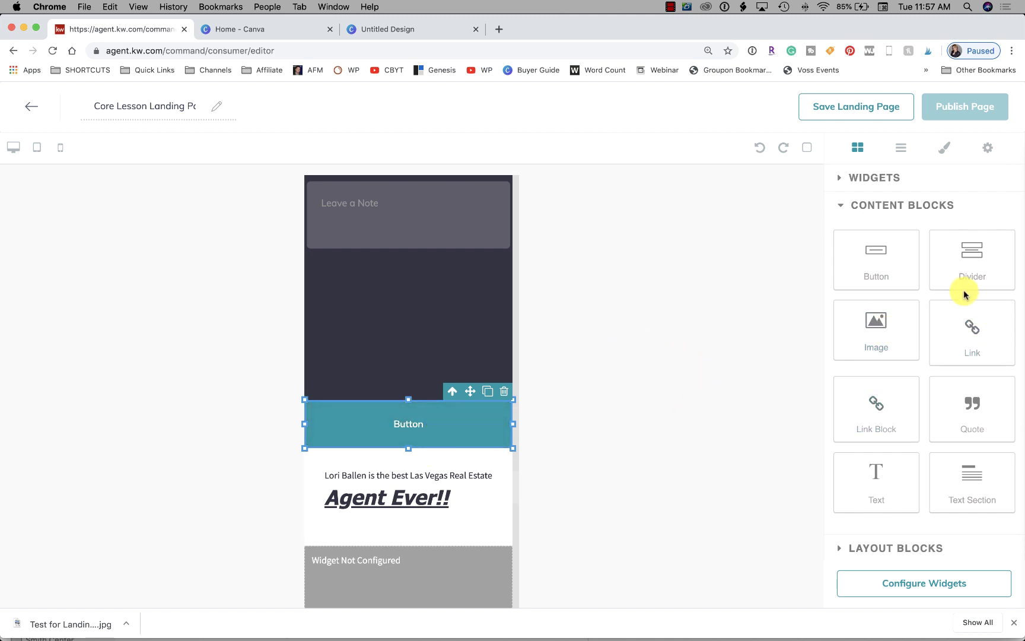
left_click_drag(980, 245, 409, 393)
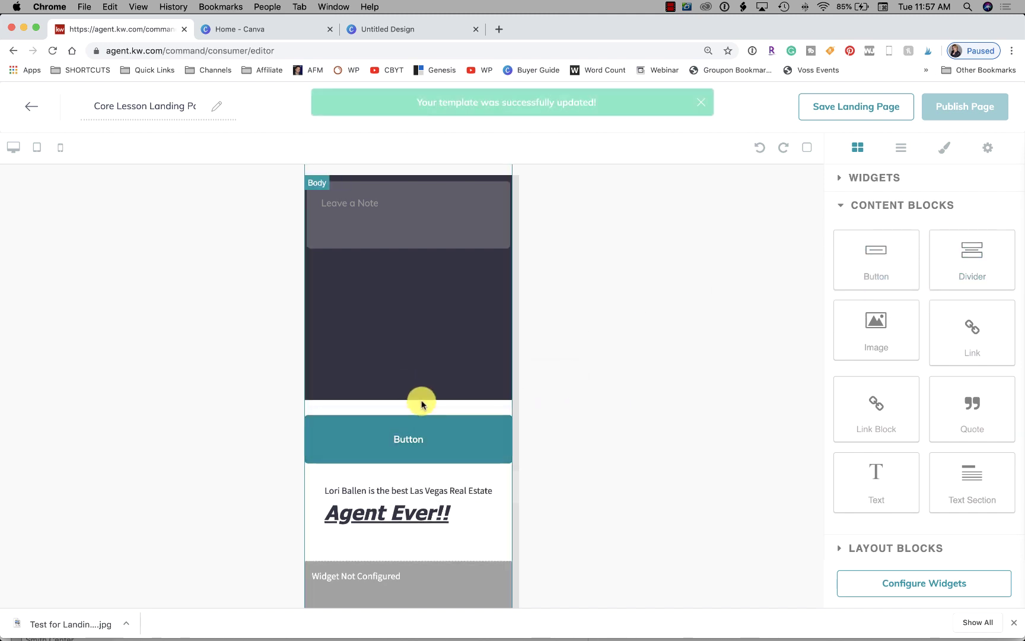
scroll(432, 360, "up", 1)
scroll(432, 360, "up", 15)
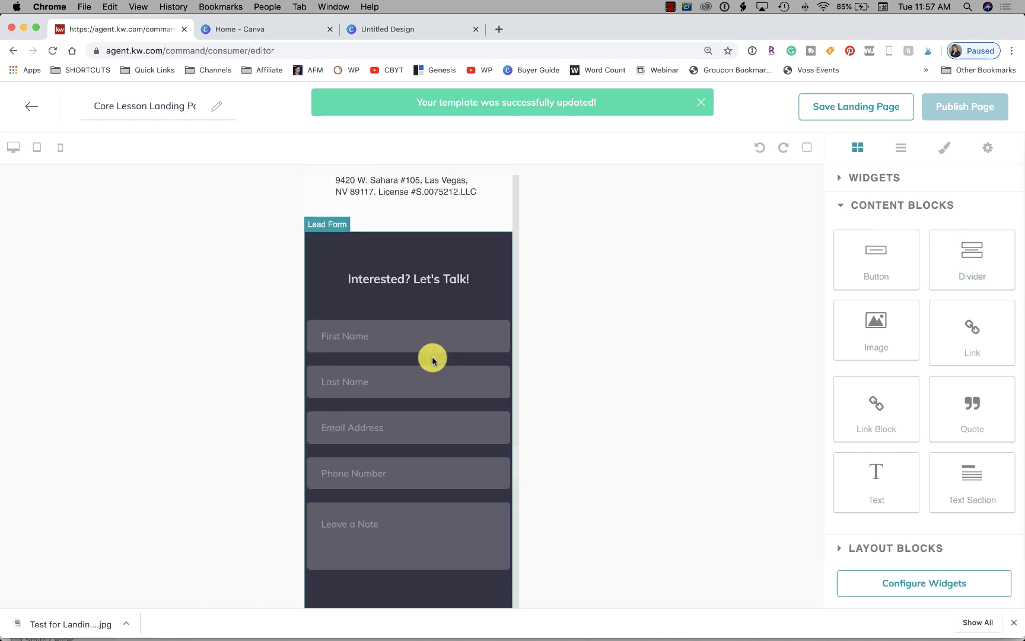
scroll(433, 360, "up", 15)
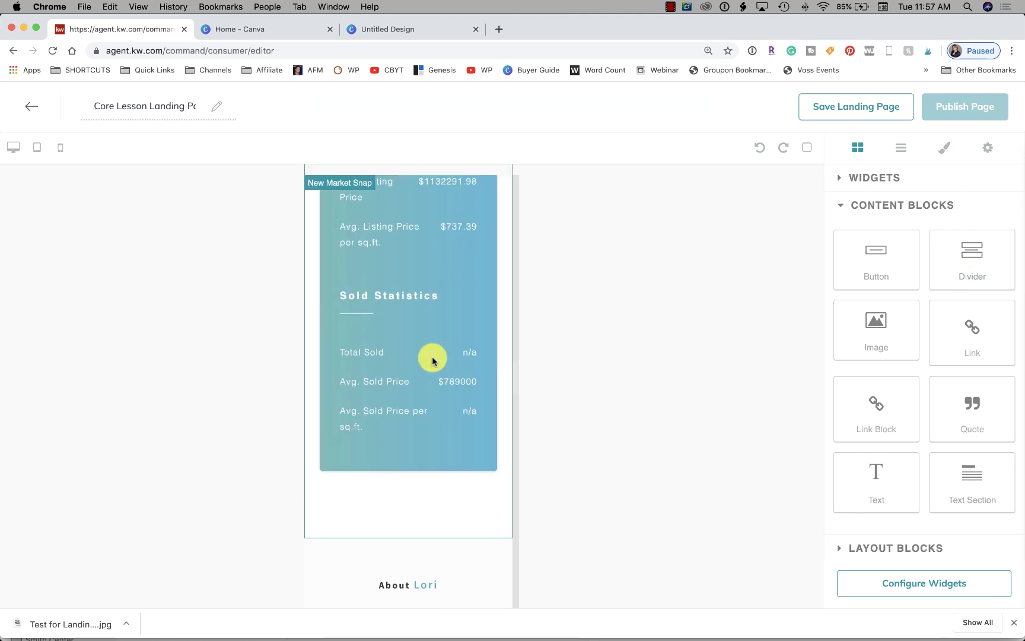
scroll(433, 360, "up", 3)
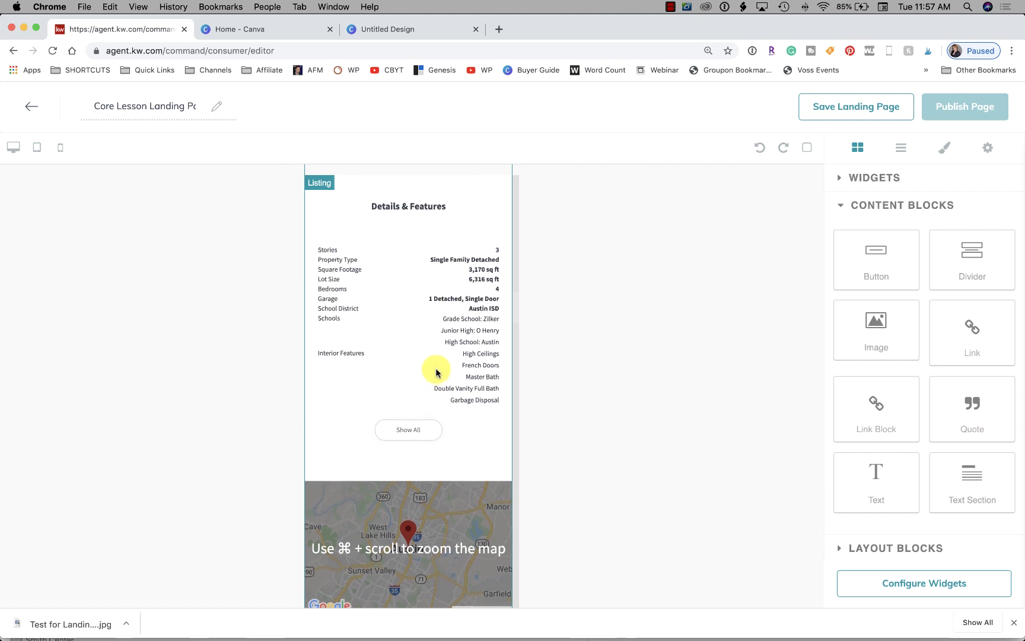
scroll(435, 369, "down", 4)
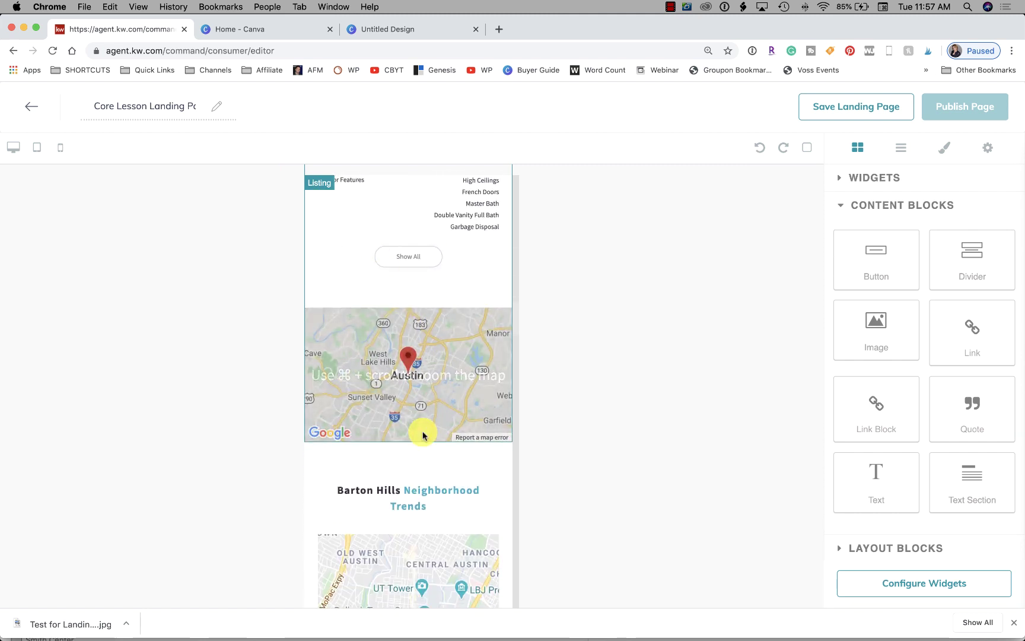
scroll(424, 425, "down", 4)
scroll(405, 434, "down", 15)
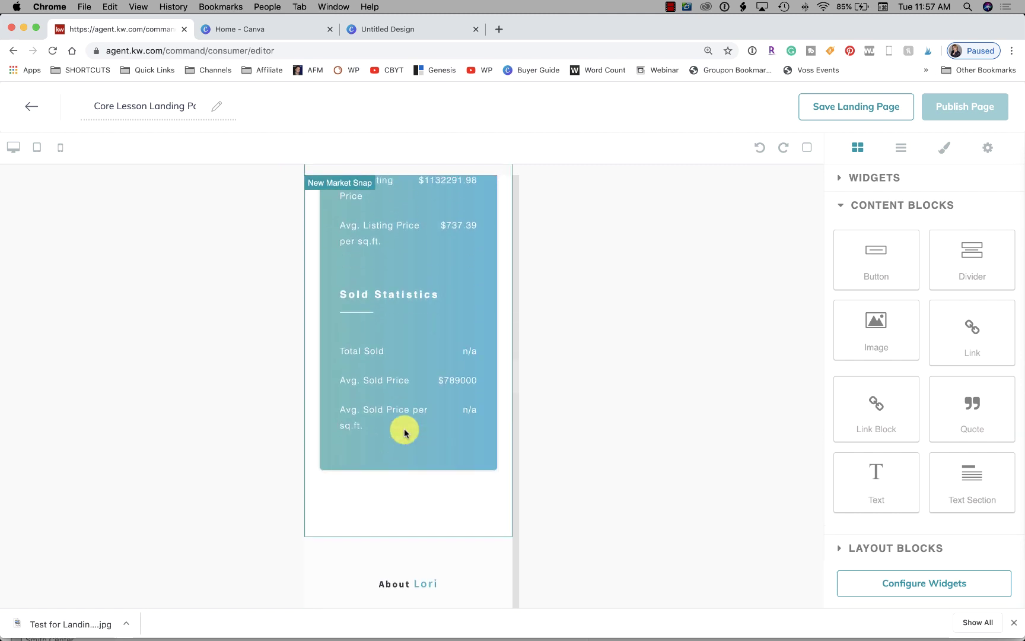
scroll(405, 432, "down", 20)
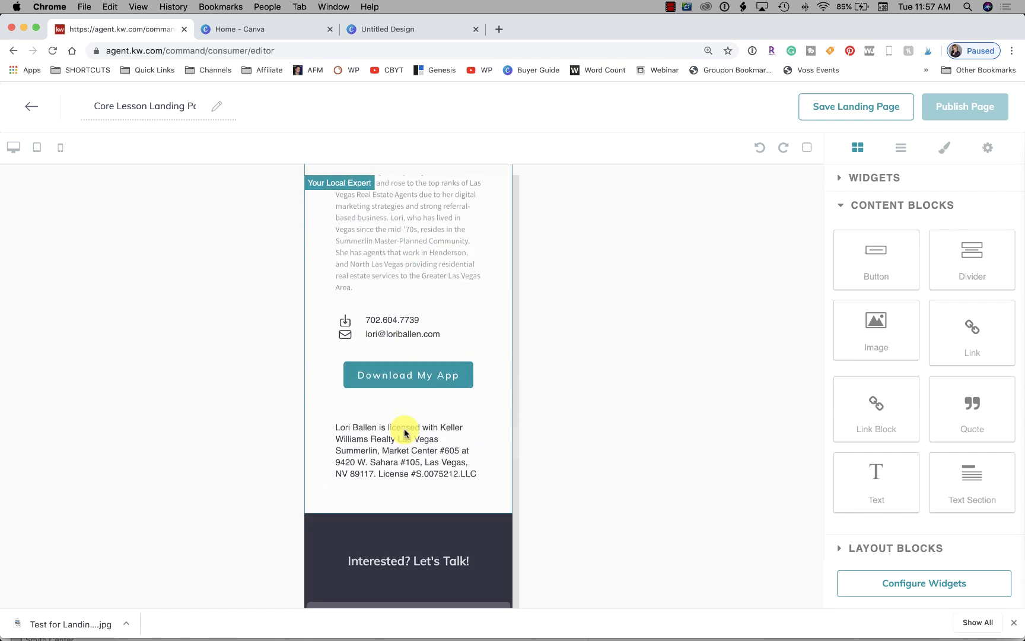
scroll(405, 433, "down", 10)
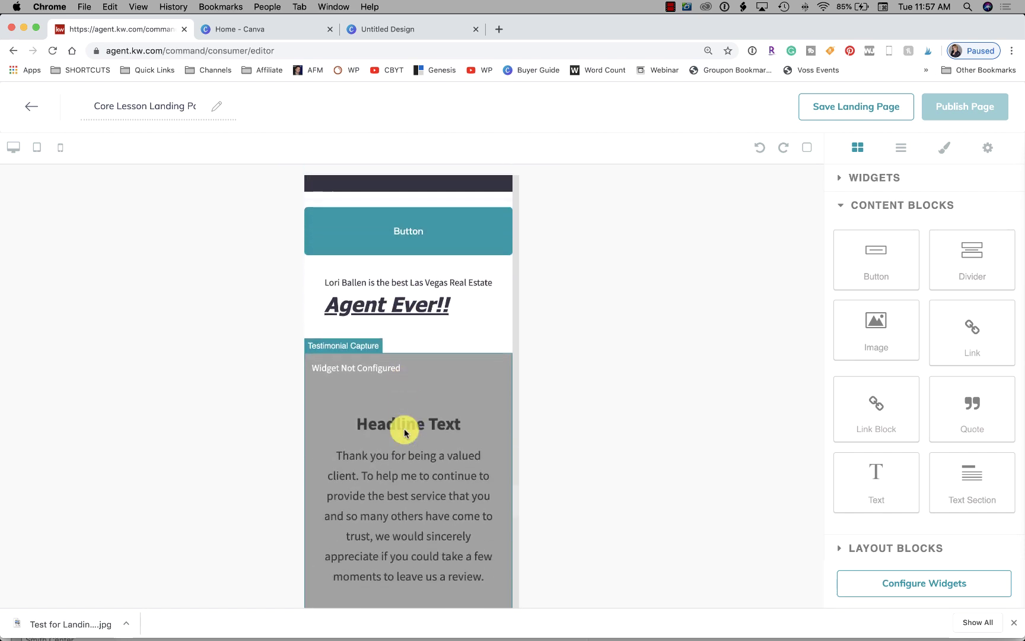
scroll(405, 432, "down", 10)
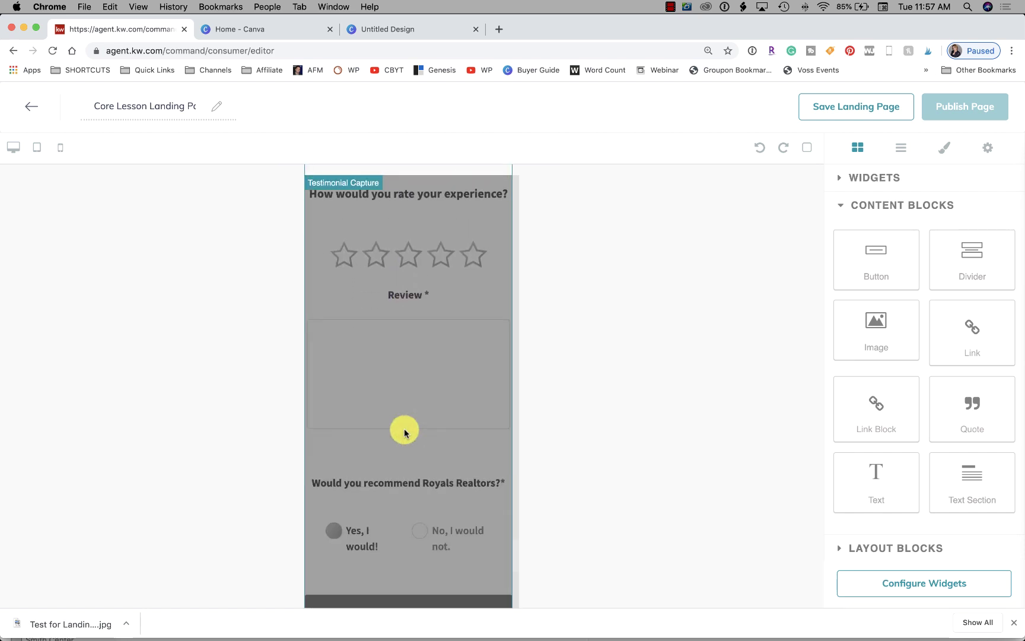
scroll(405, 433, "up", 15)
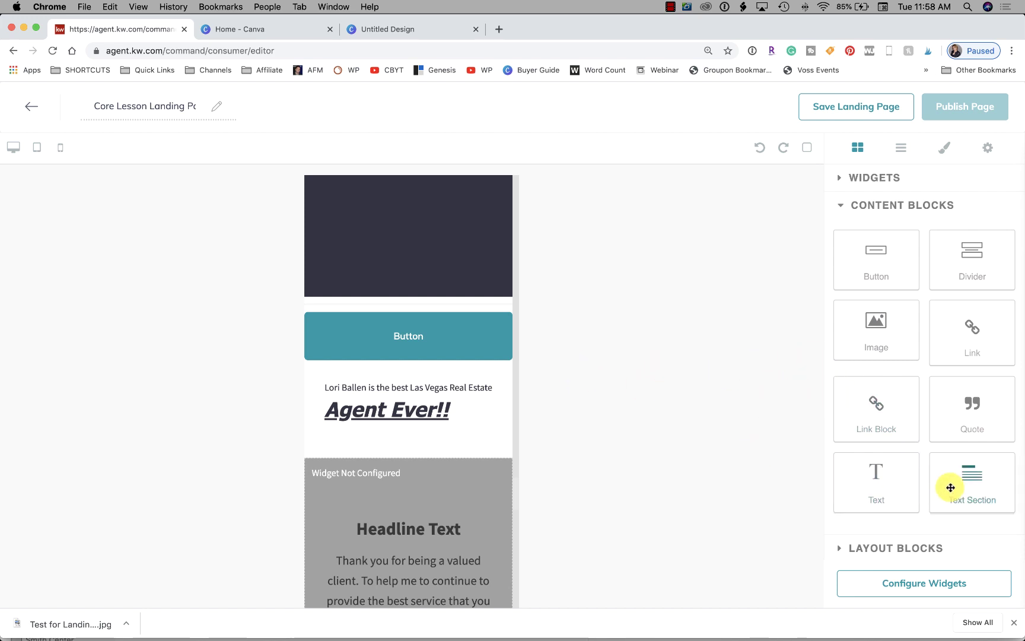
Add a Text Section above the Button and retitle its heading 'Why Use' followed by the agent's name
left_click_drag(980, 482, 339, 303)
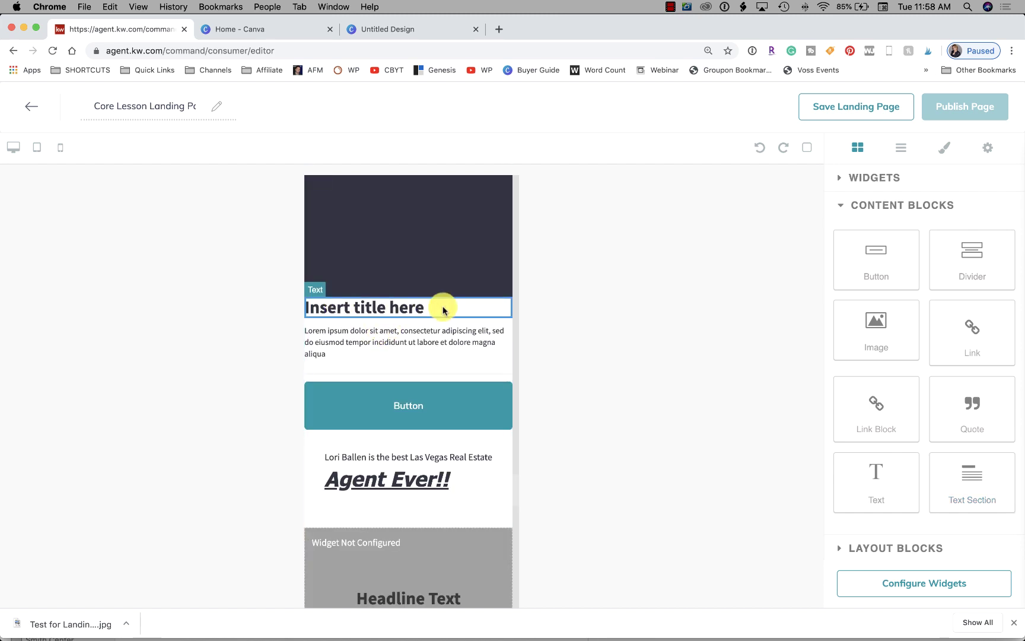
left_click(424, 313)
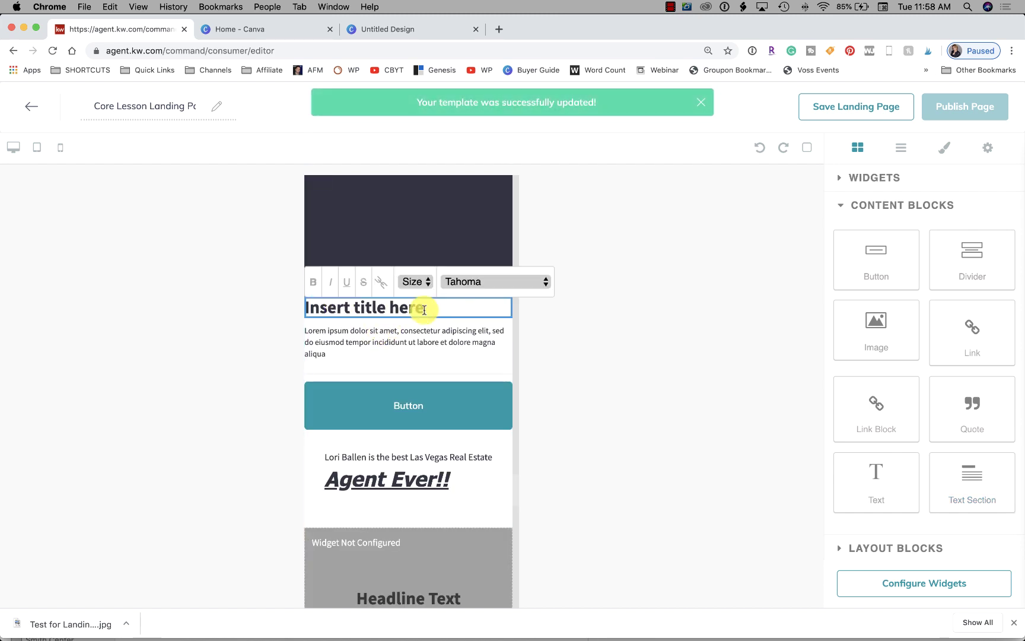
left_click_drag(316, 305, 456, 303)
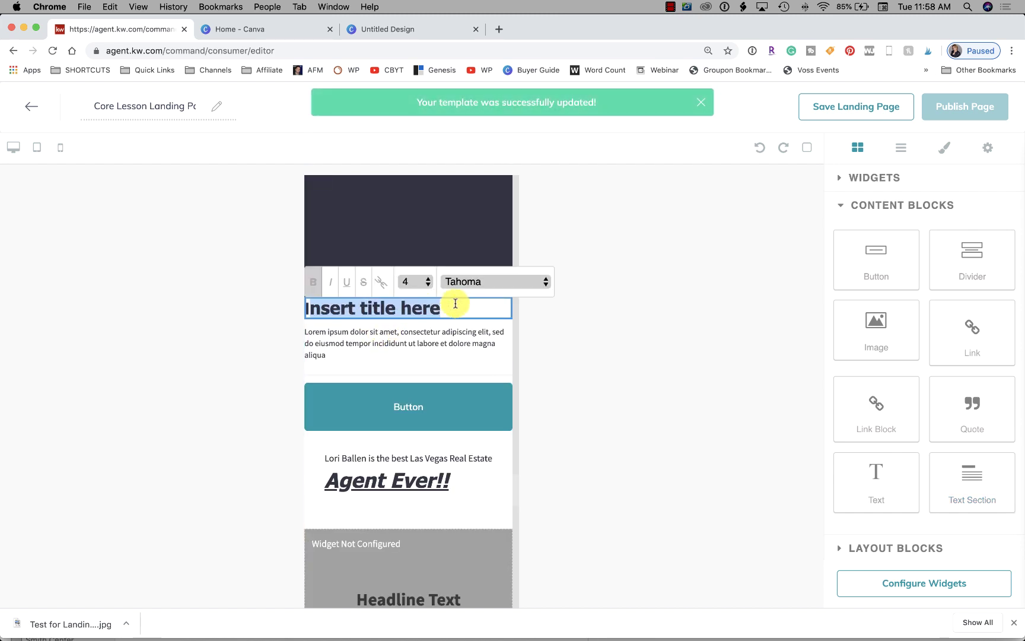
key("BackSpace")
type("Wh")
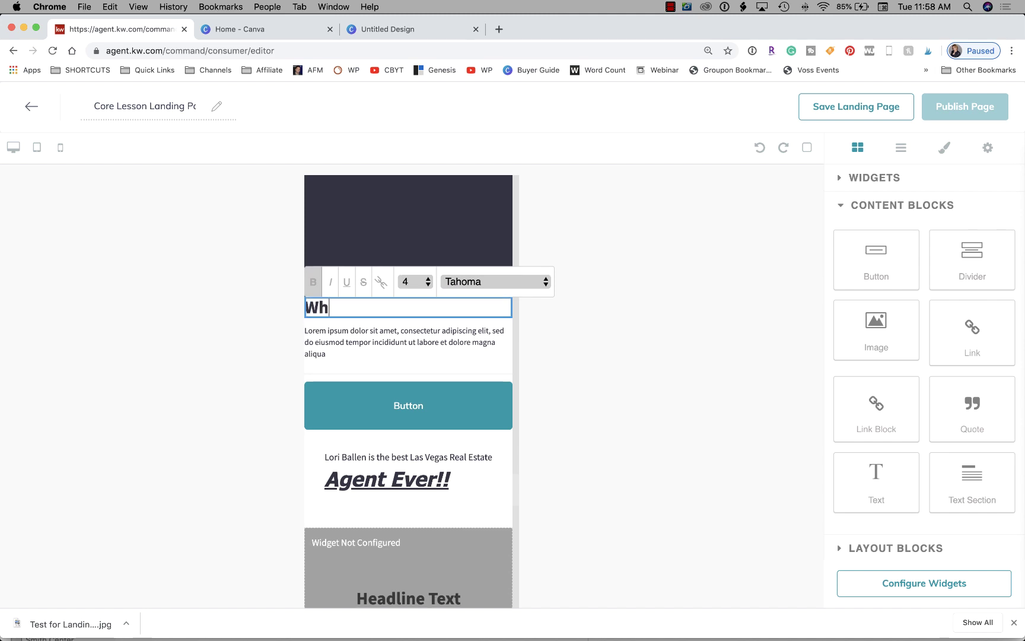
type("u")
key("BackSpace")
type("y Use Lor")
key("BackSpace")
type("i Ballen")
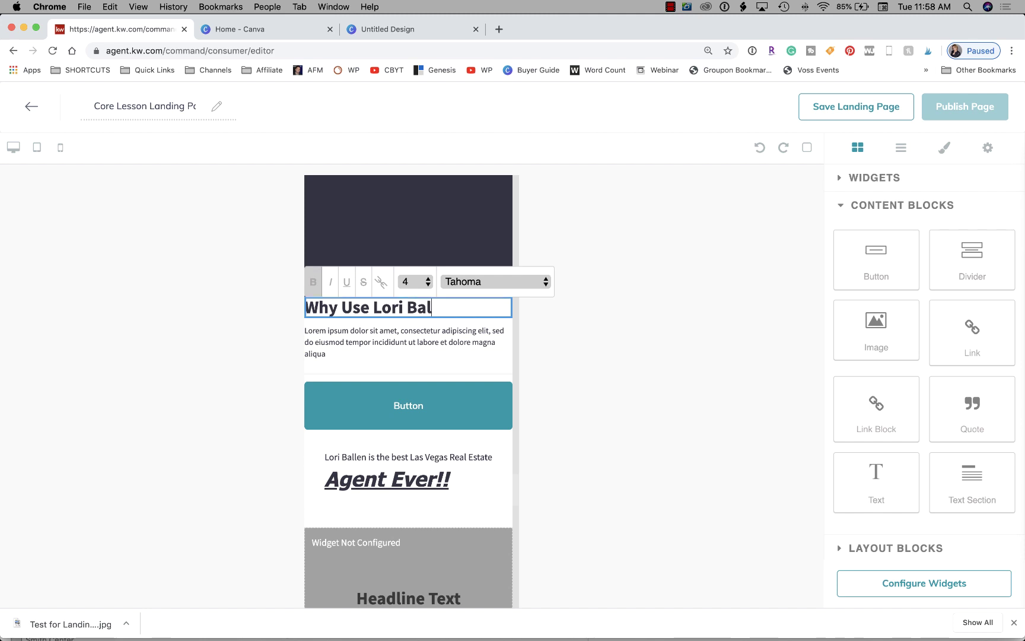
left_click(415, 346)
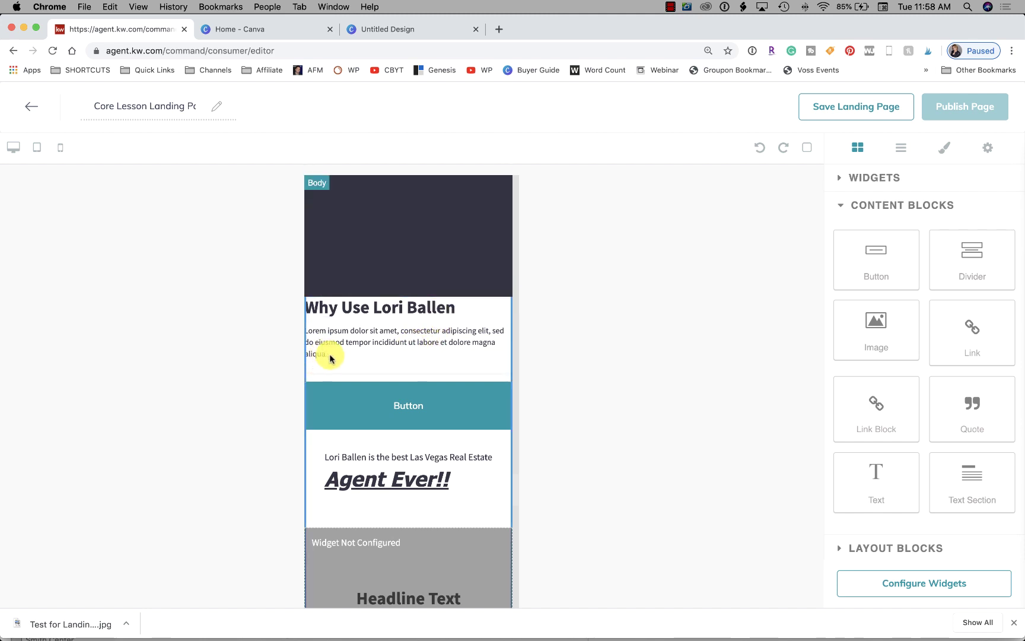
left_click(373, 326)
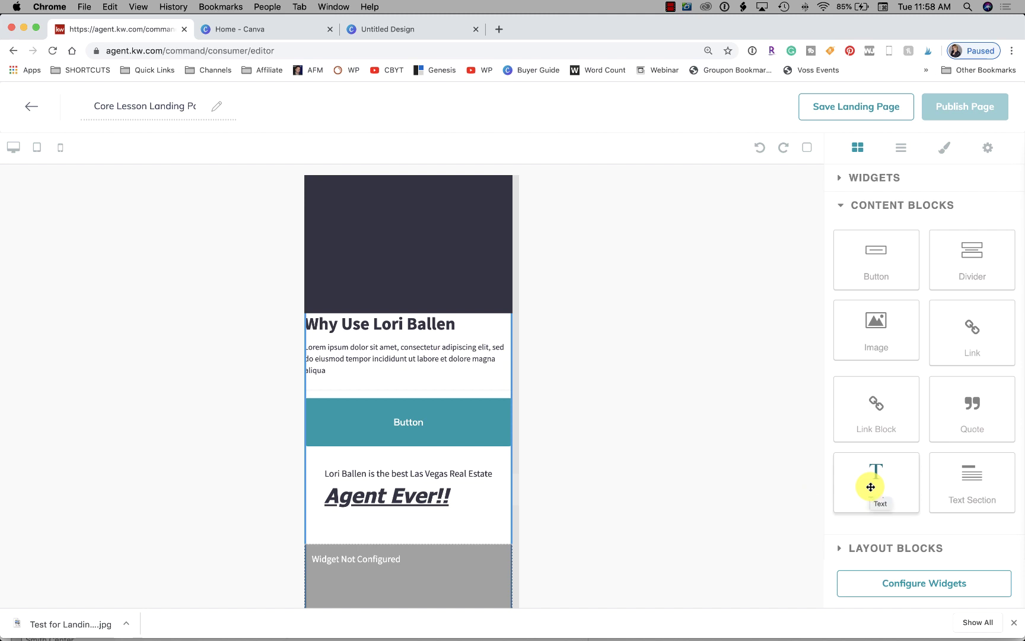
Add a placeholder text block above the heading, plus a divider
left_click_drag(887, 477, 414, 300)
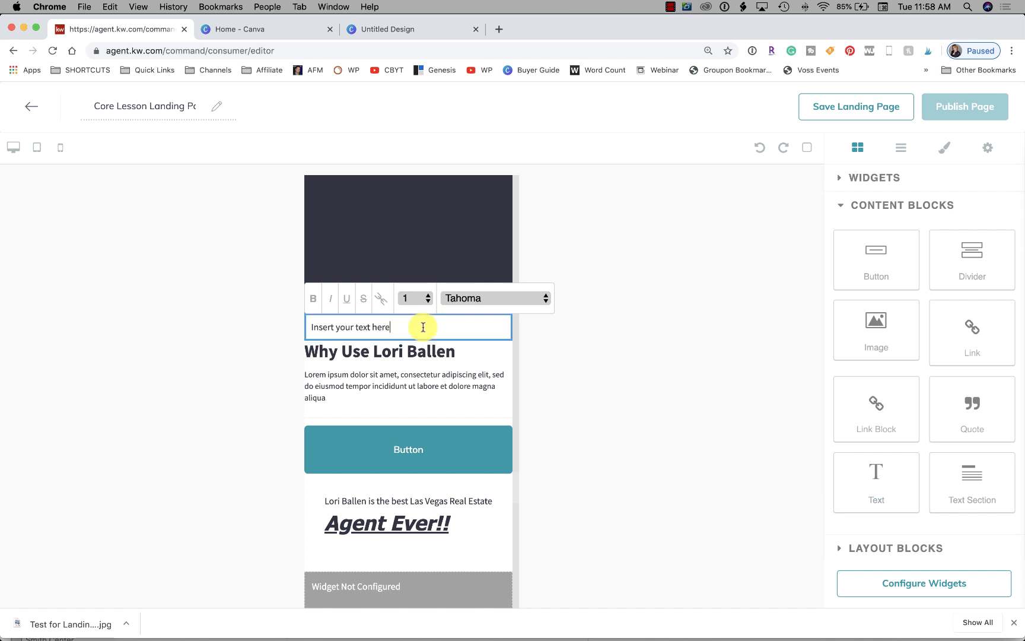
left_click(625, 343)
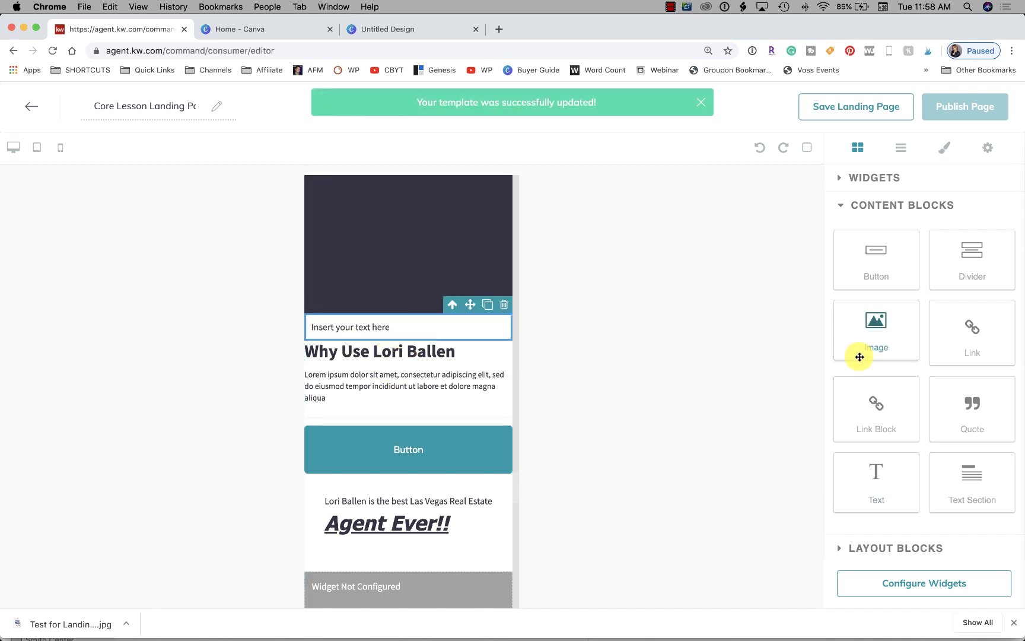
left_click_drag(966, 251, 449, 333)
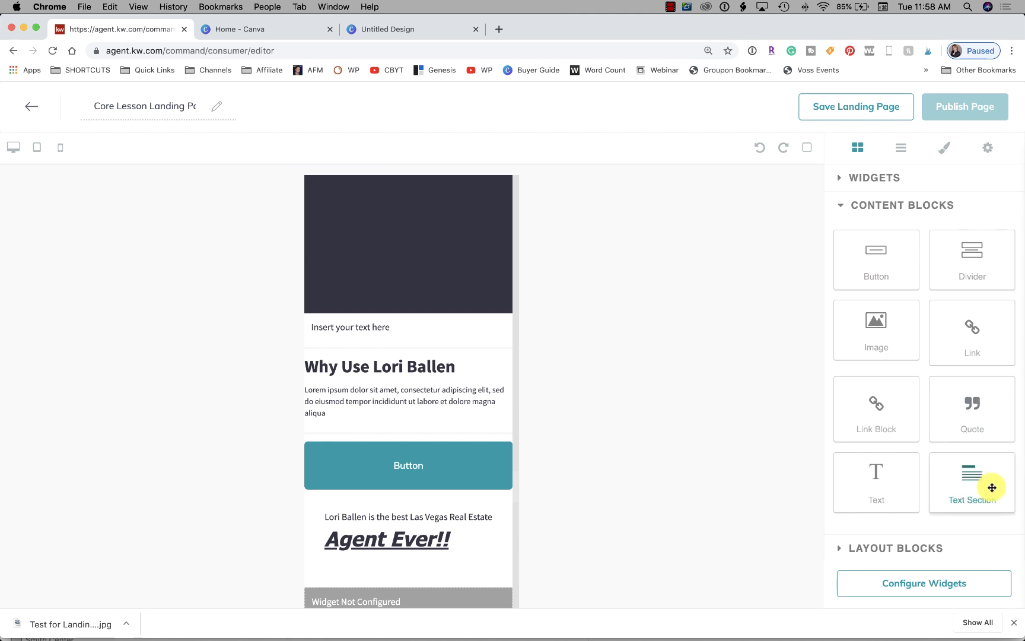
Drop a Link Block beneath the heading's placeholder paragraph and reveal the Layout Blocks
left_click_drag(877, 398, 382, 424)
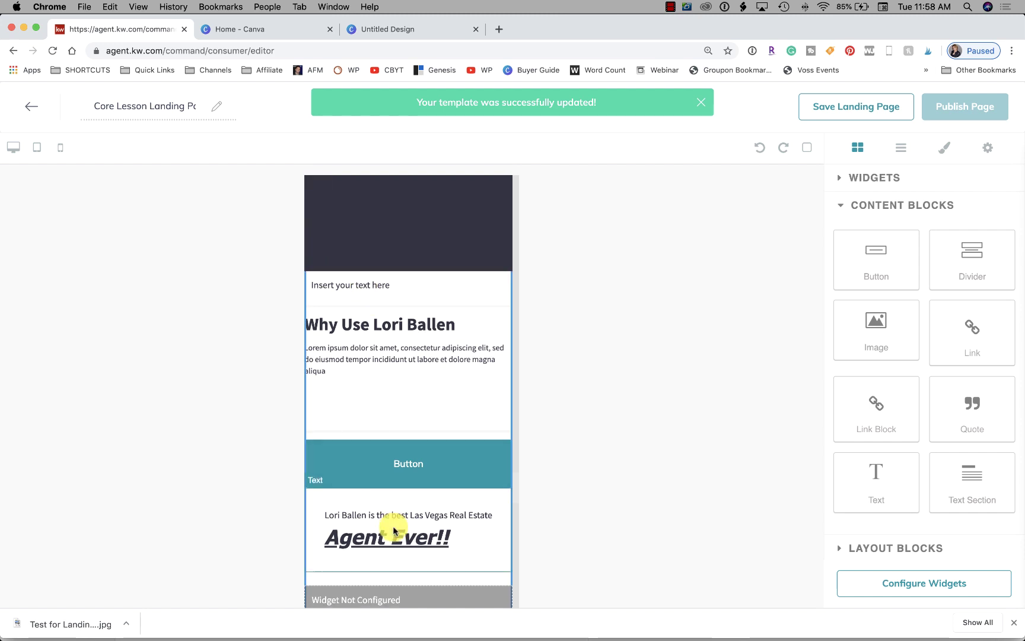
scroll(393, 529, "down", 15)
scroll(393, 527, "up", 3)
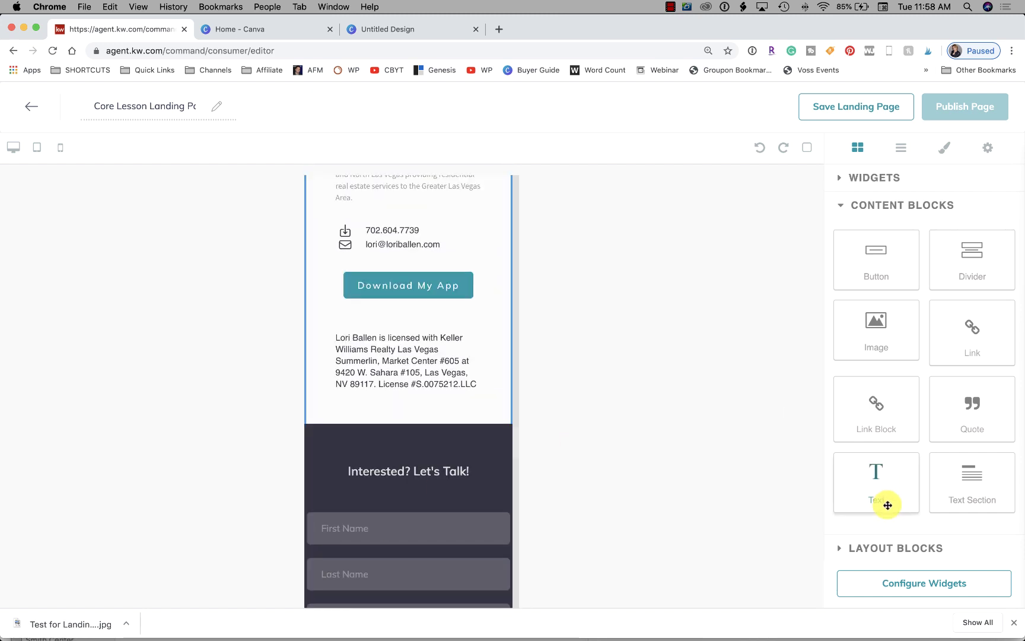
left_click(911, 549)
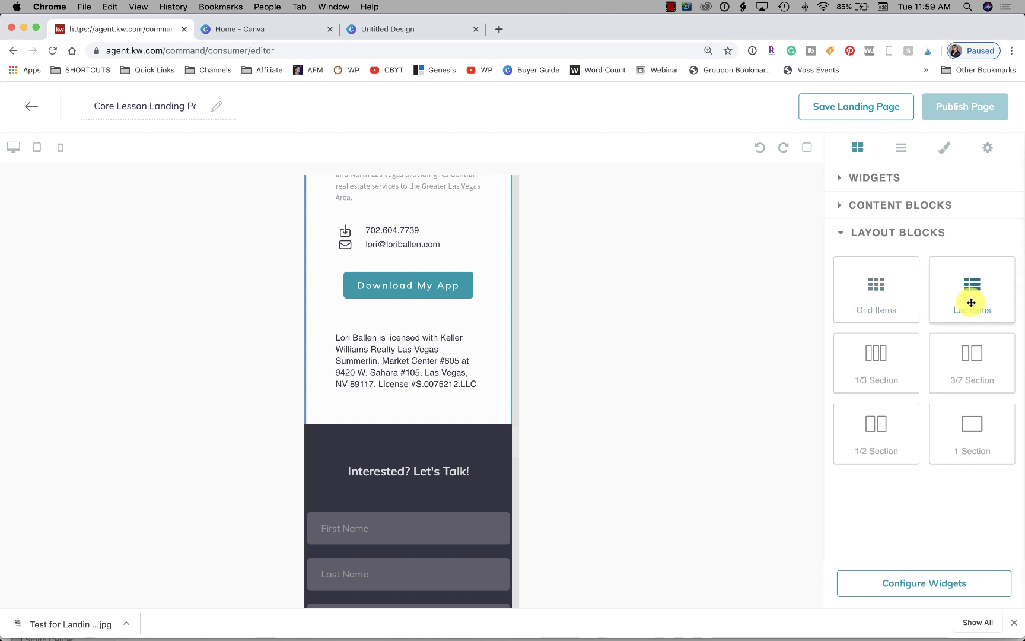
Drop a two-row List Items layout block below the license text
left_click_drag(855, 328, 430, 412)
scroll(469, 467, "down", 5)
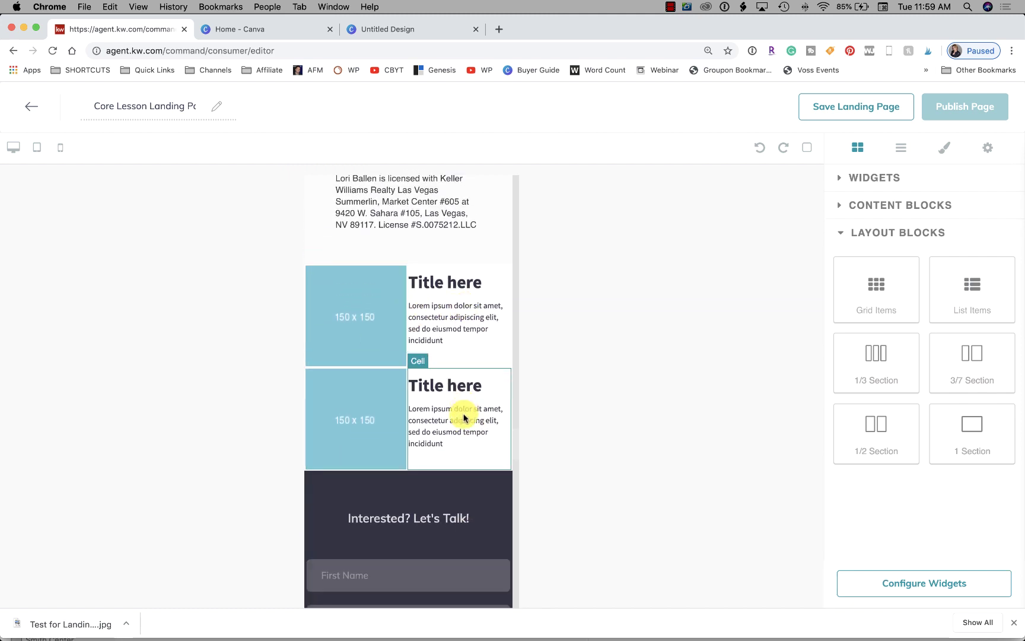
scroll(464, 418, "up", 1)
scroll(464, 423, "down", 2)
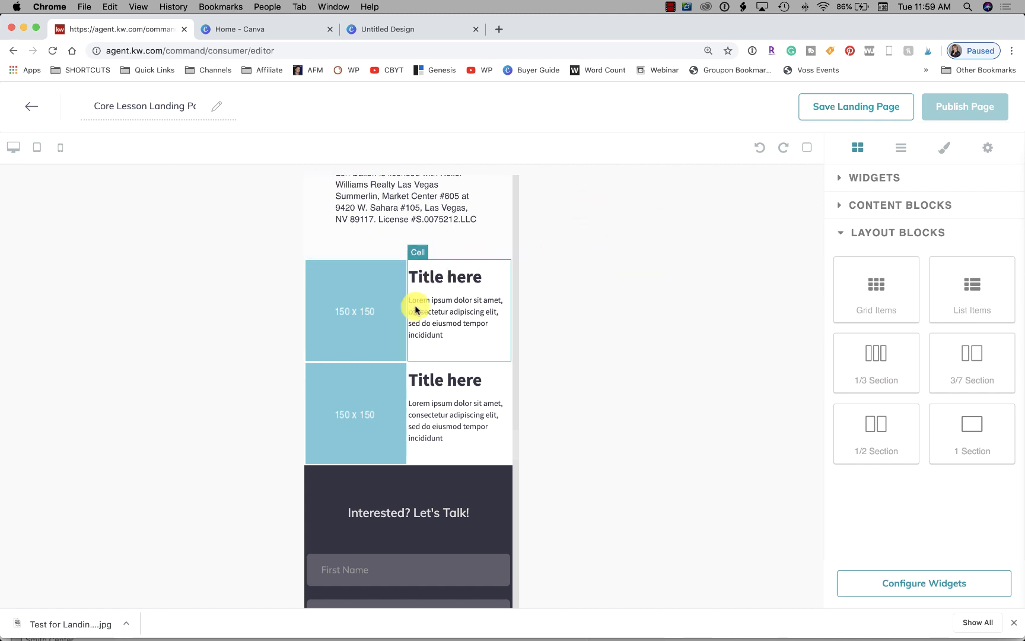
Inspect the list's 150 x 150 image cells and their placeholder text cells
left_click(390, 312)
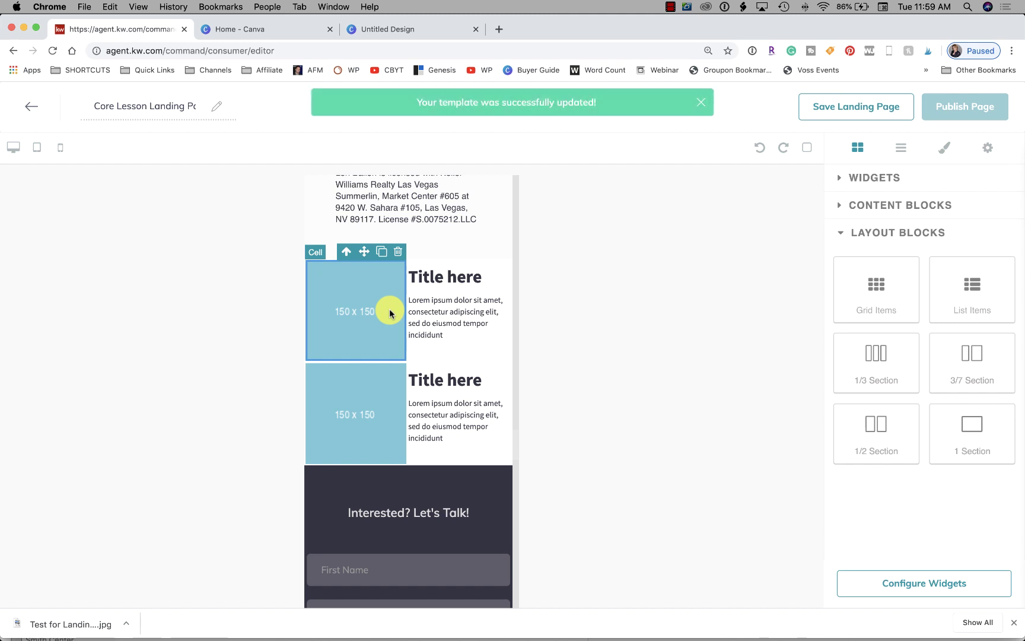
left_click(482, 330)
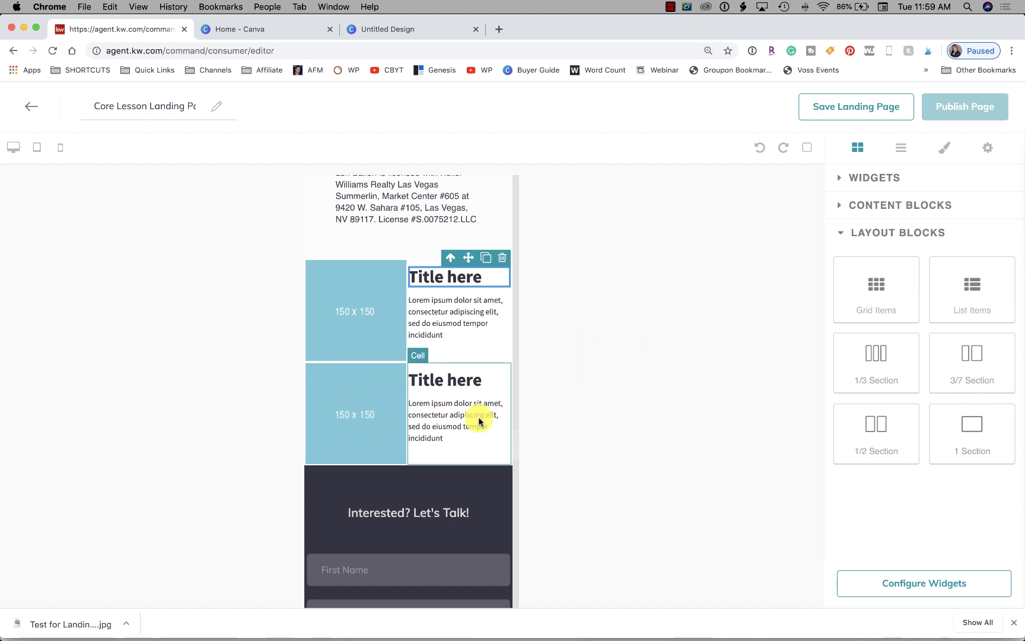
scroll(481, 416, "down", 5)
scroll(479, 418, "down", 10)
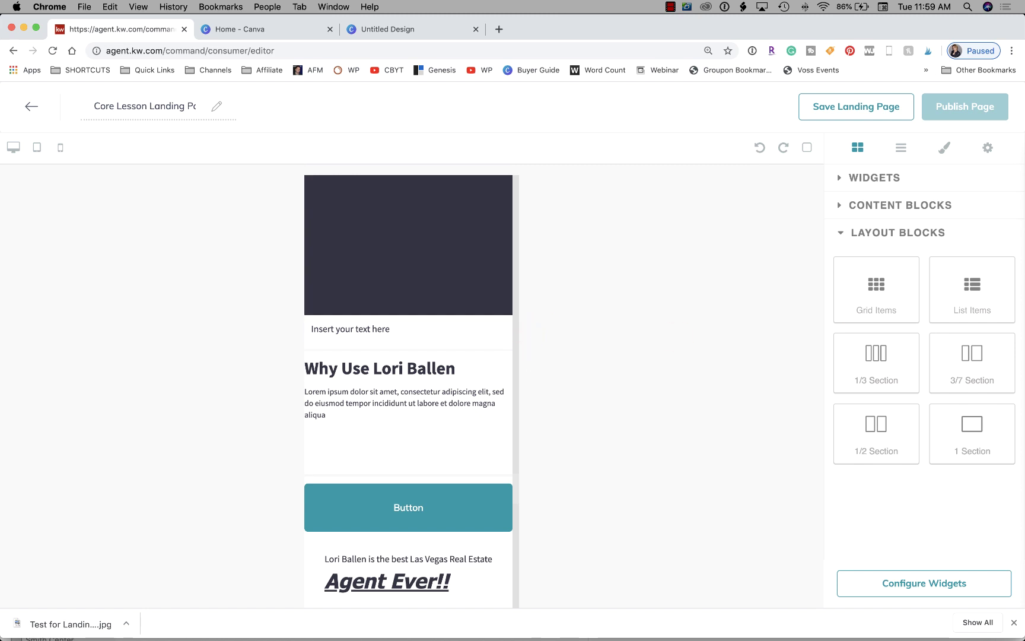
scroll(432, 410, "down", 15)
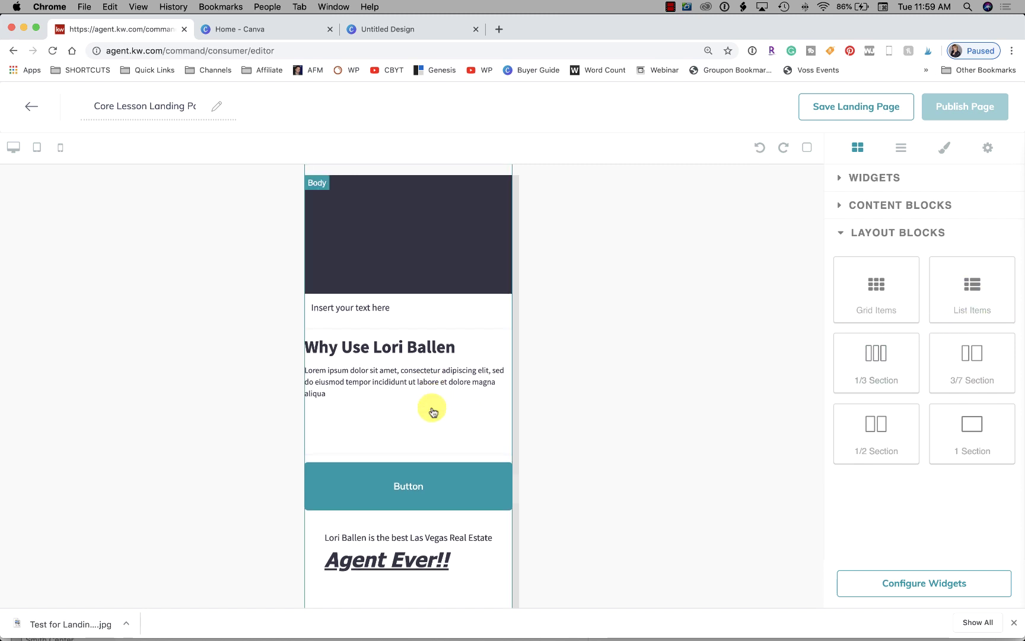
scroll(432, 410, "up", 20)
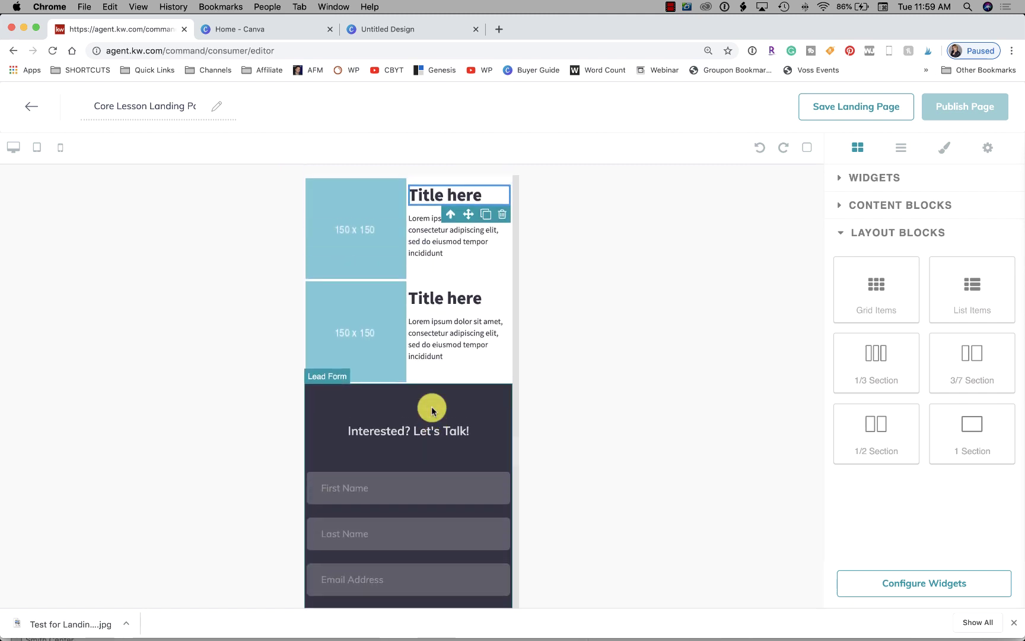
scroll(430, 406, "up", 4)
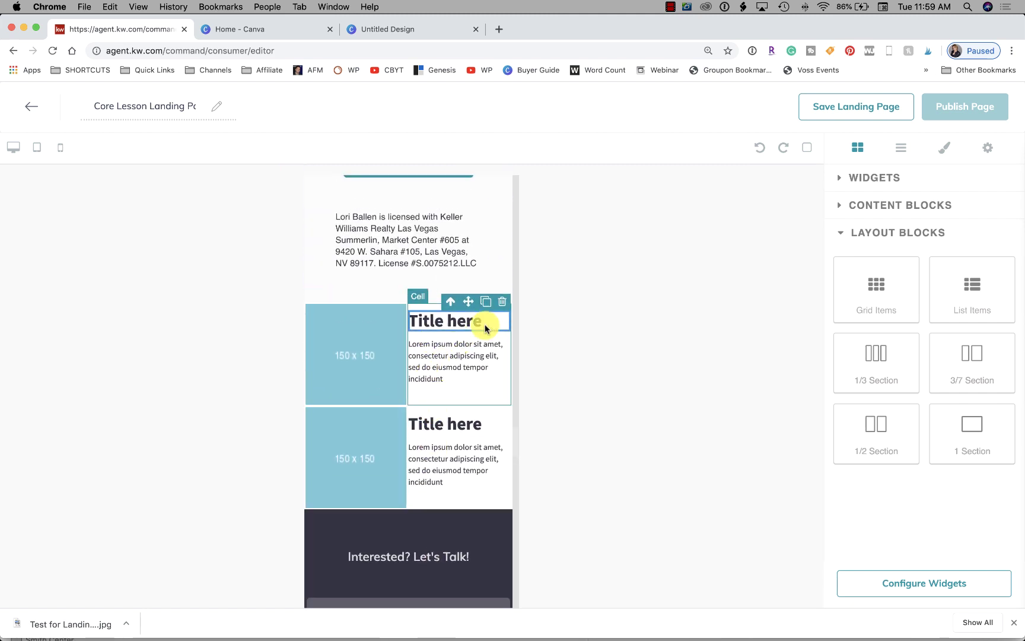
left_click(380, 367)
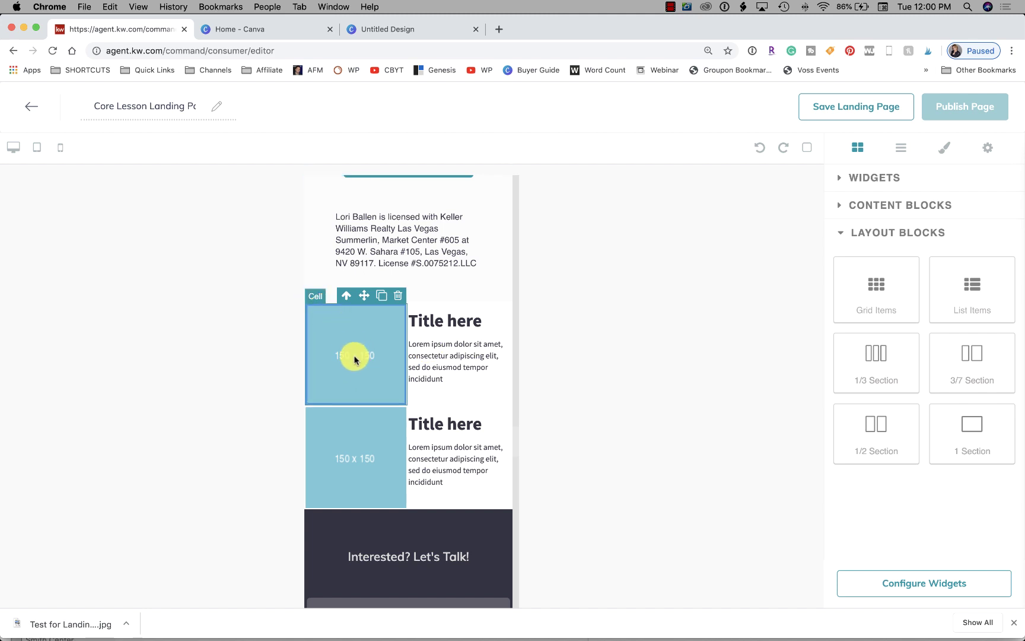
scroll(356, 359, "down", 1)
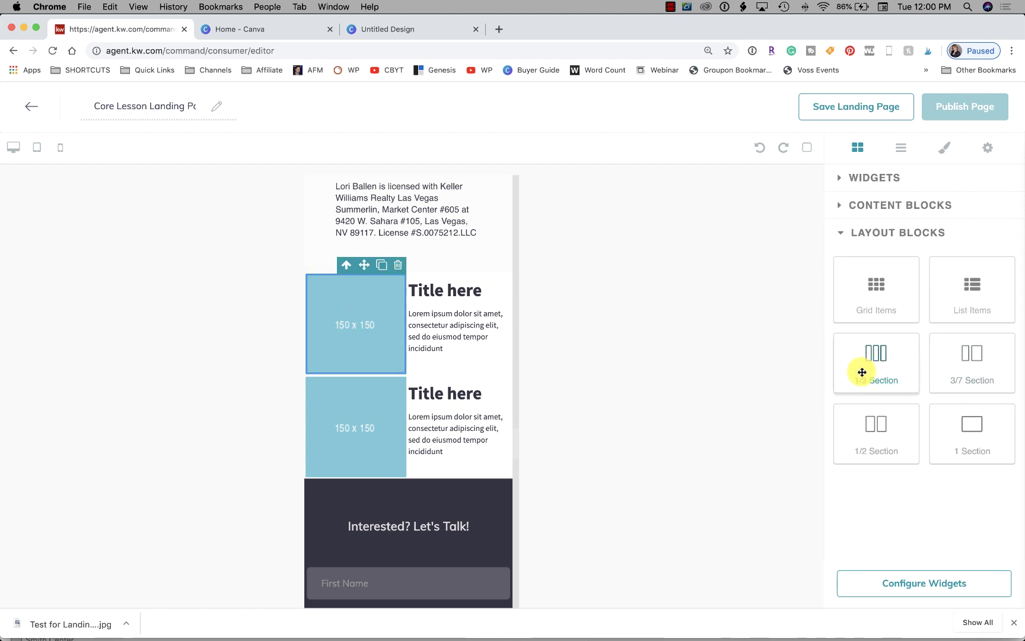
left_click_drag(906, 364, 442, 261)
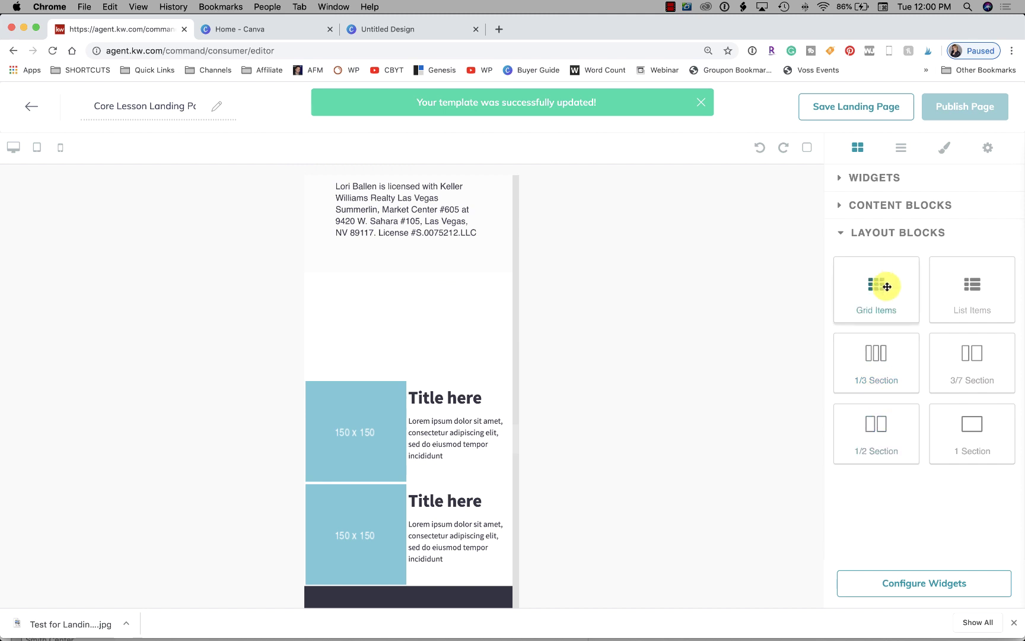
left_click_drag(967, 365, 354, 339)
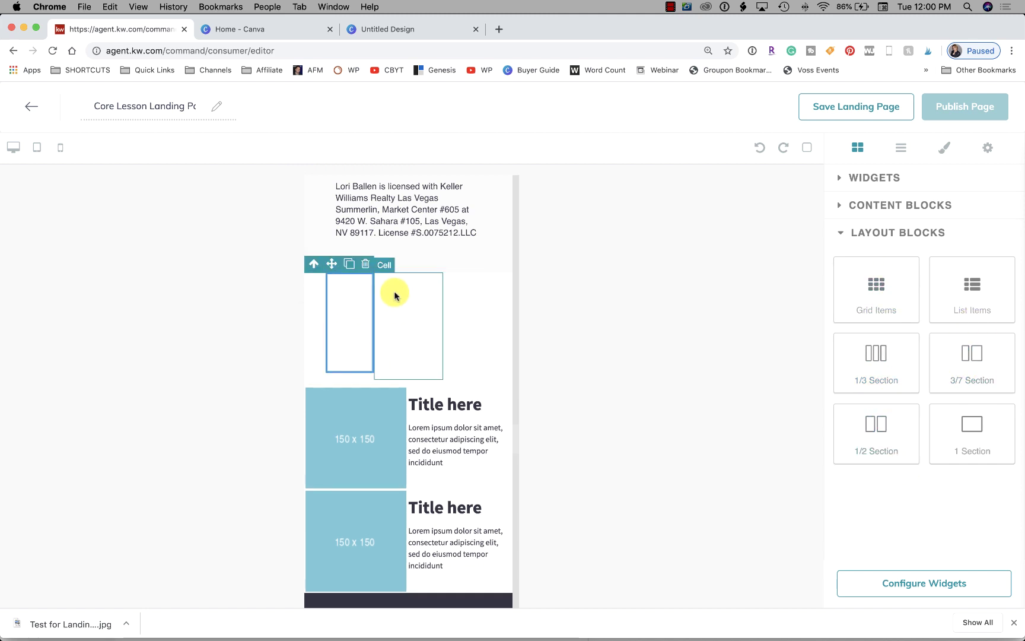
left_click(366, 266)
left_click(365, 340)
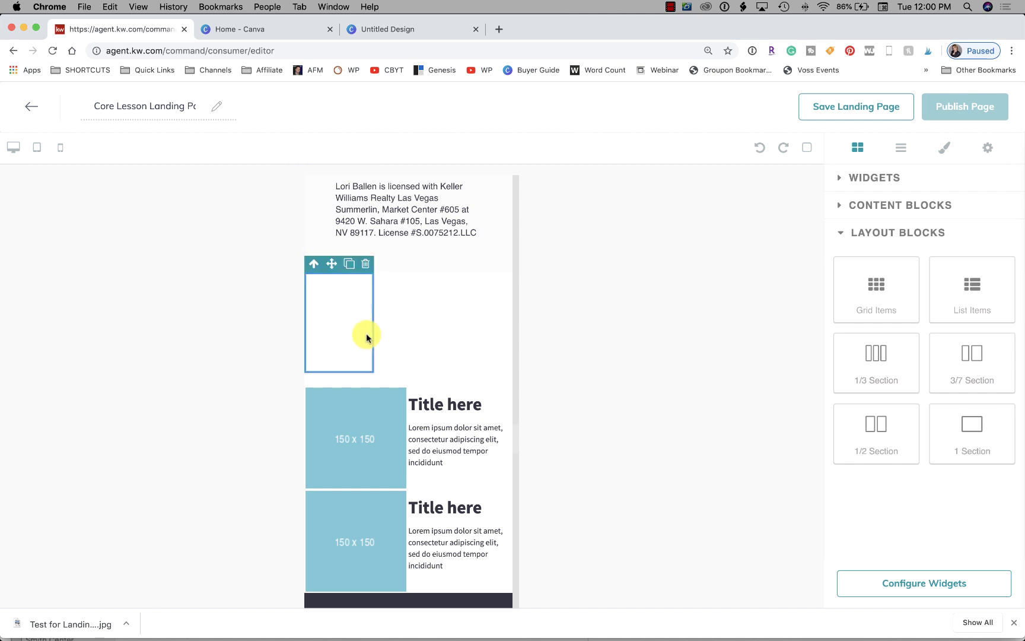
left_click(367, 266)
left_click(430, 339)
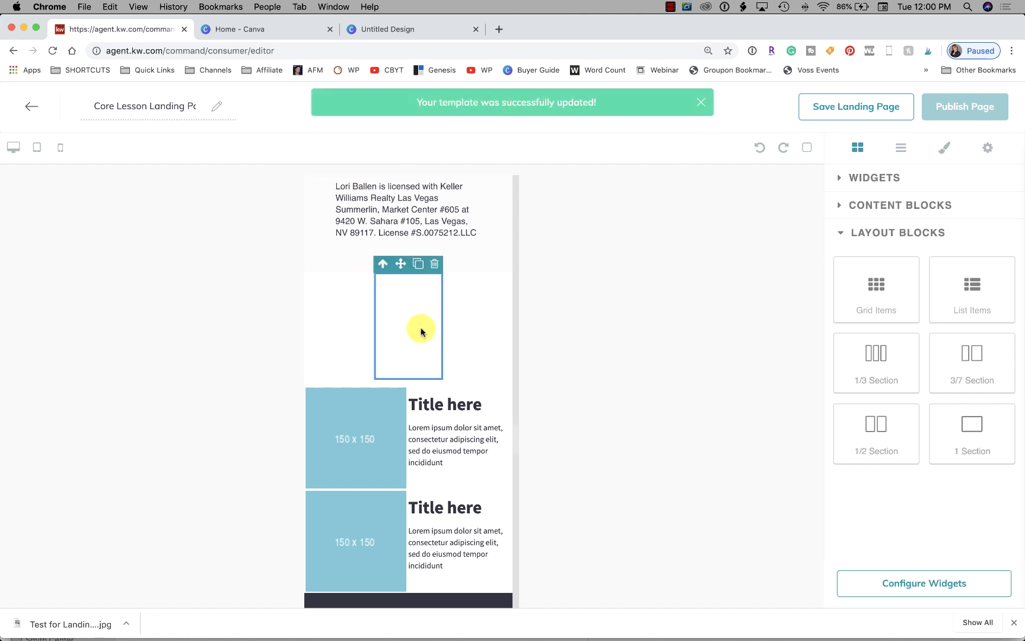
left_click(439, 265)
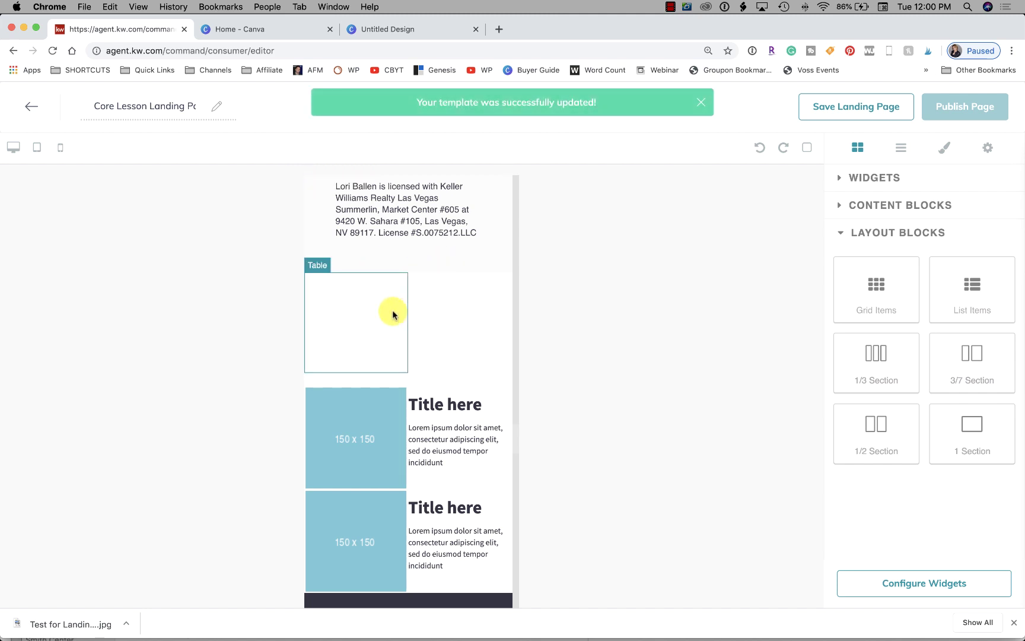
left_click(393, 314)
left_click(400, 264)
left_click(372, 296)
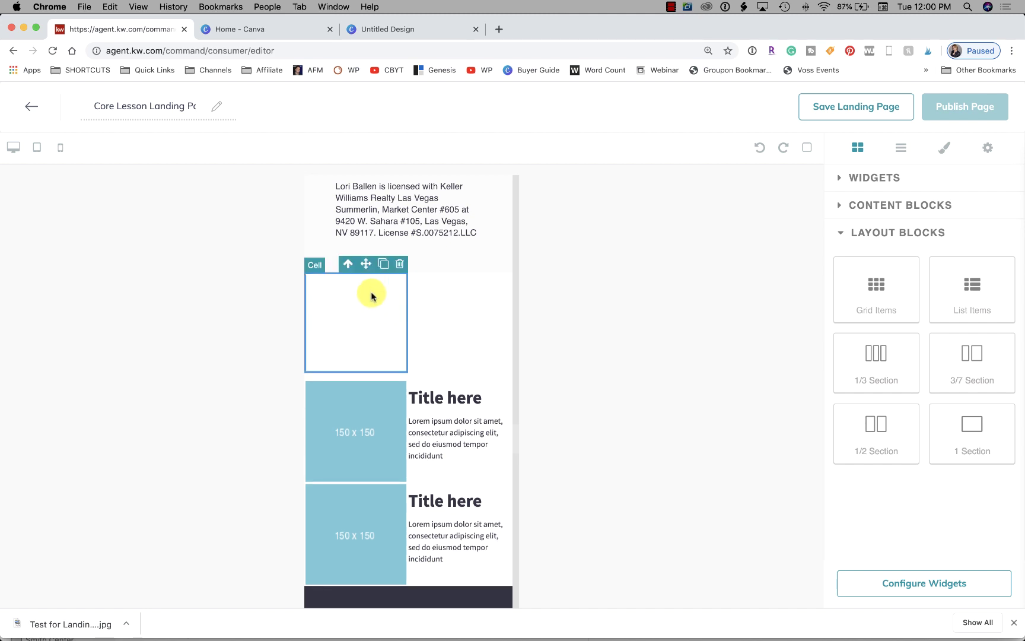
left_click(396, 268)
left_click(365, 312)
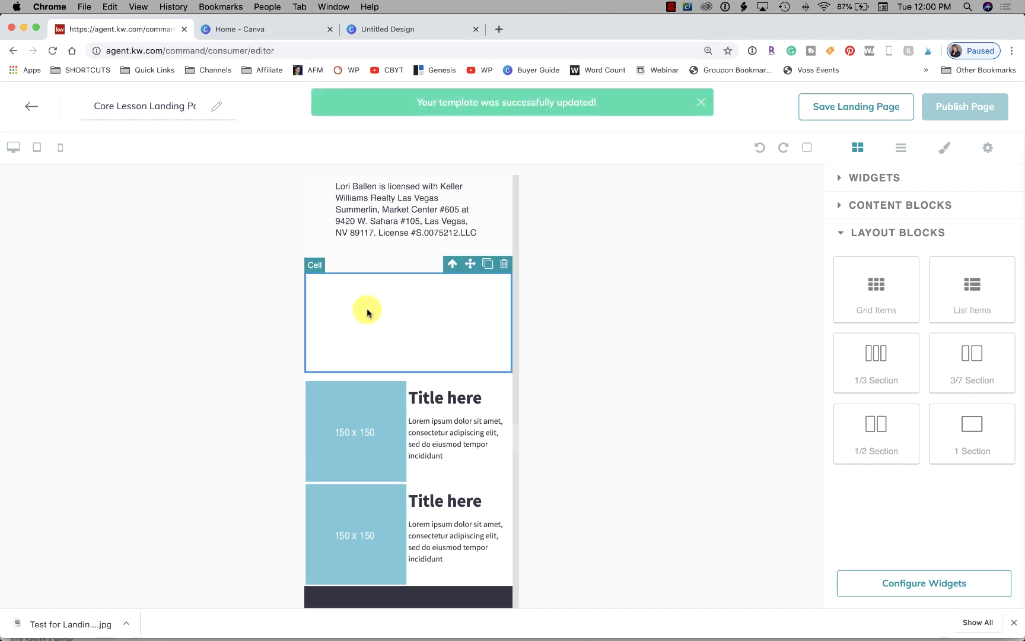
left_click(504, 265)
left_click(444, 310)
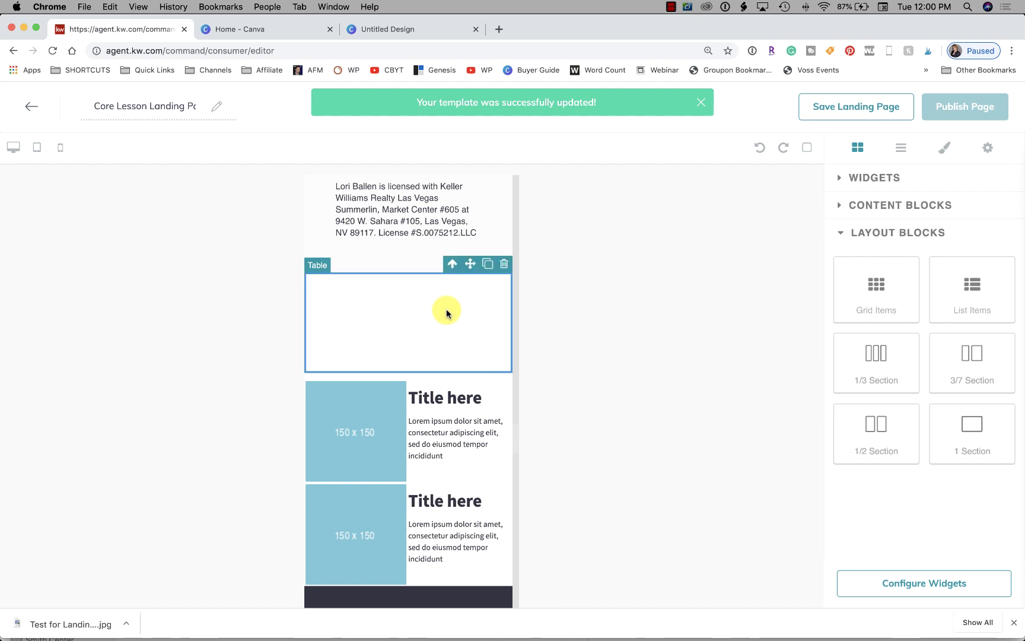
left_click(503, 265)
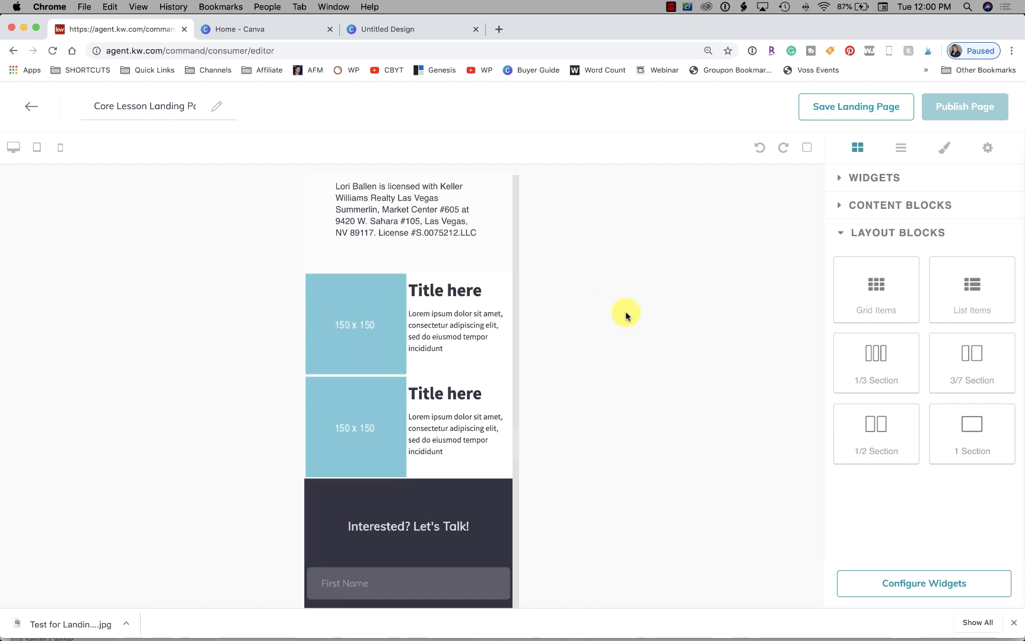
Select the section holding the Agent Ever!! text and drag it up the page
scroll(418, 361, "up", 10)
scroll(418, 365, "up", 20)
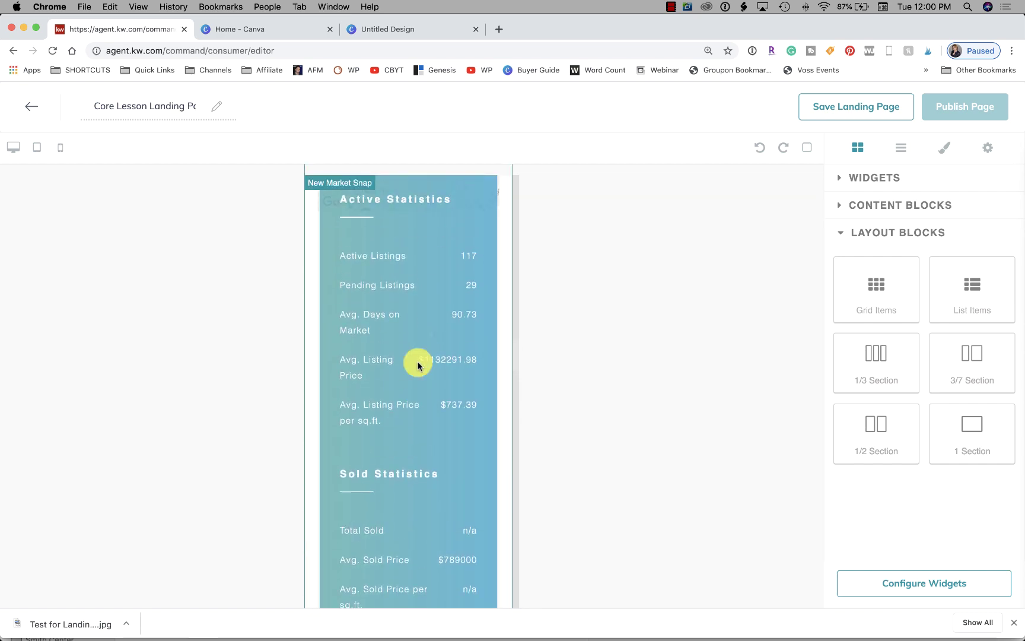
scroll(417, 366, "down", 20)
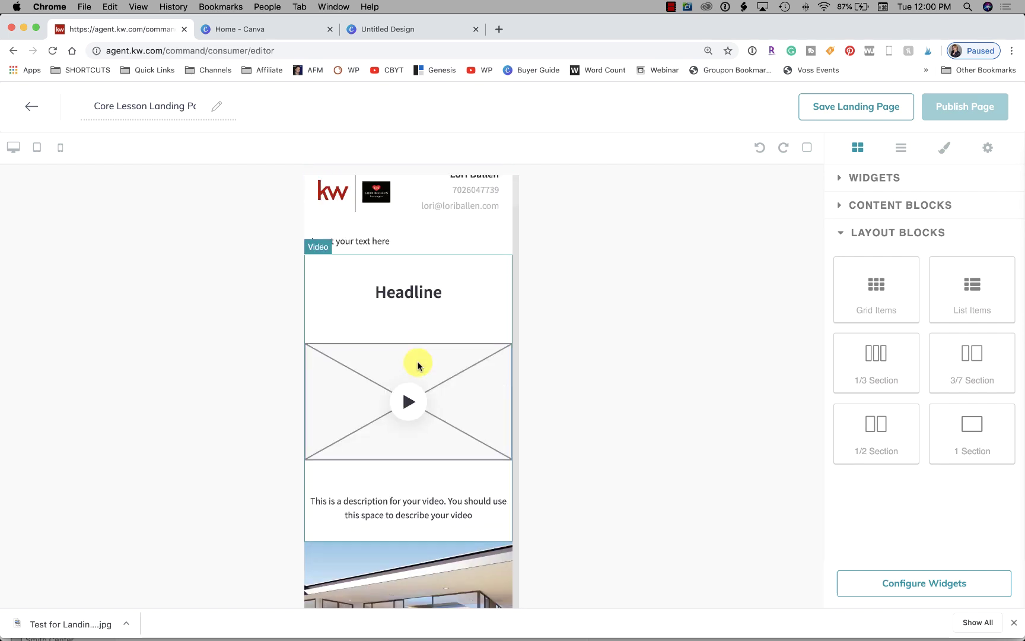
scroll(418, 364, "down", 20)
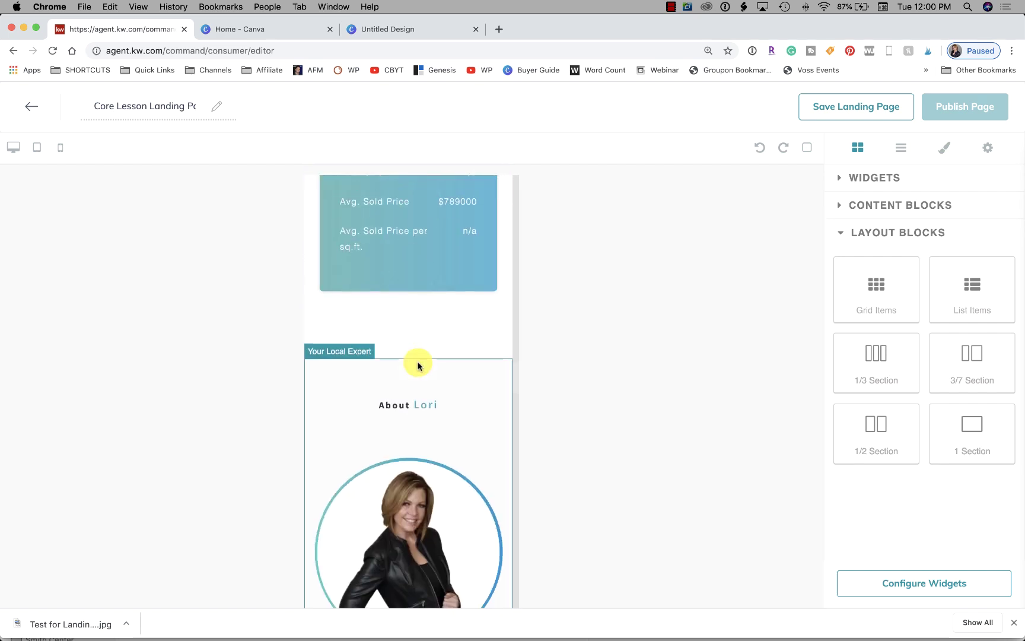
scroll(418, 362, "down", 7)
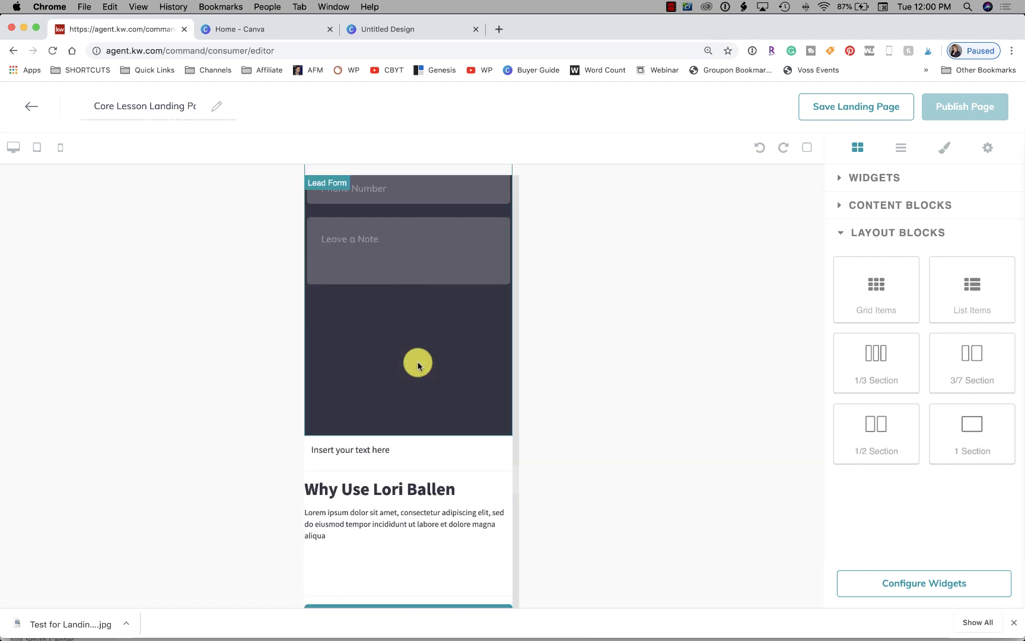
scroll(446, 414, "up", 1)
scroll(446, 415, "down", 10)
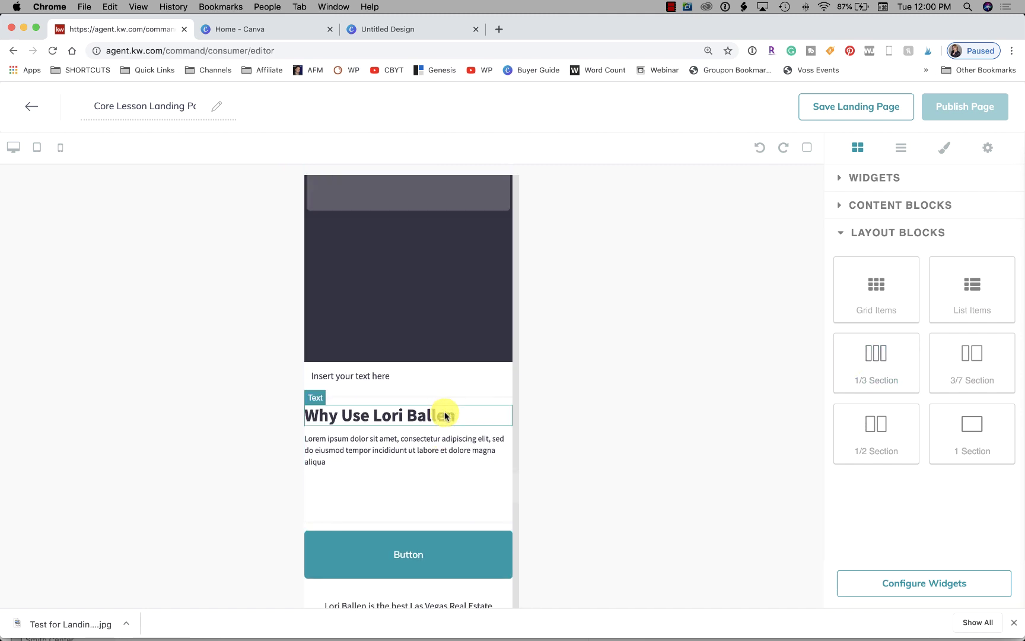
scroll(445, 415, "up", 1)
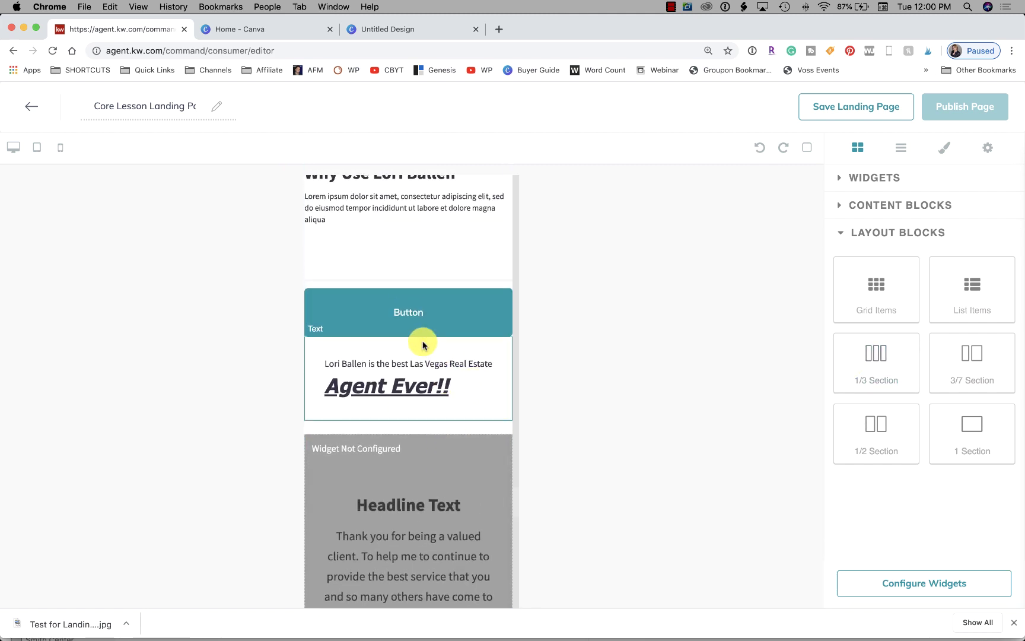
left_click(473, 348)
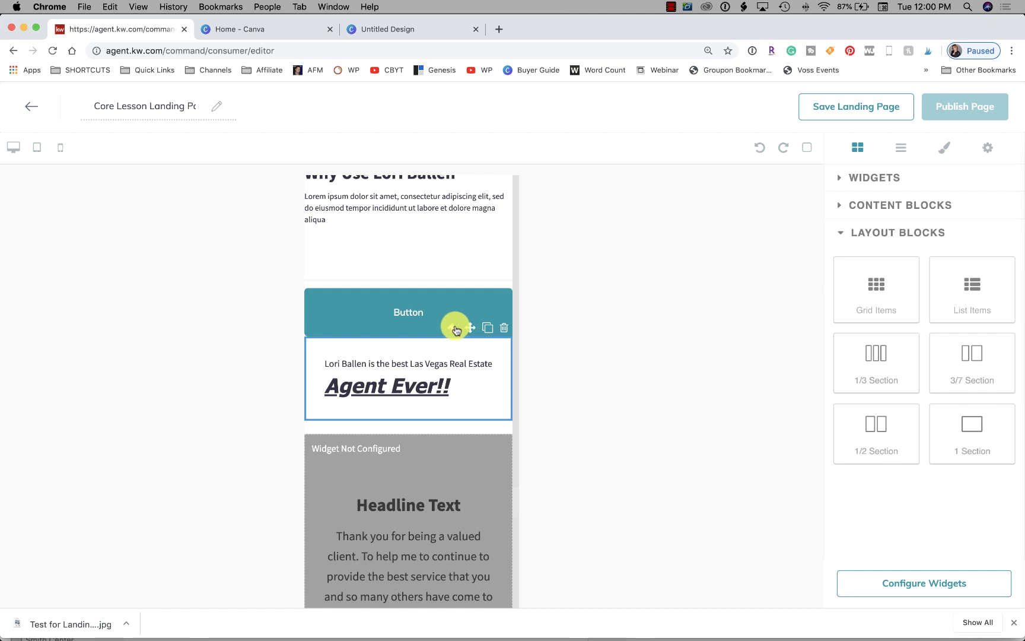
left_click(455, 328)
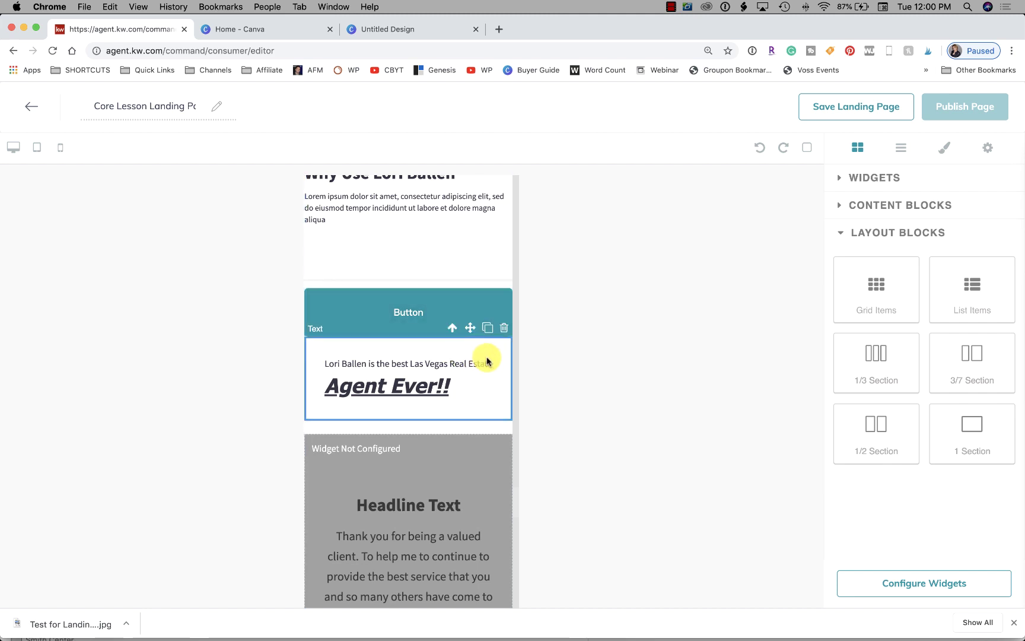
left_click_drag(467, 327, 339, 322)
Drop the Agent Ever!! block just below the 'Insert your text here' line
scroll(340, 322, "up", 5)
scroll(339, 323, "up", 2)
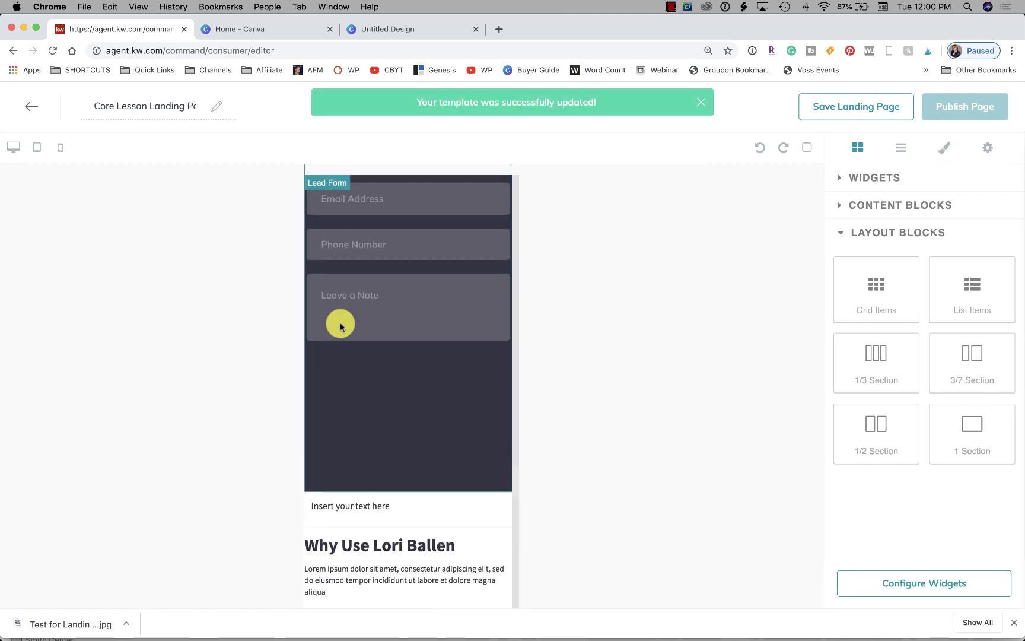
scroll(339, 323, "down", 4)
left_click_drag(309, 518, 315, 350)
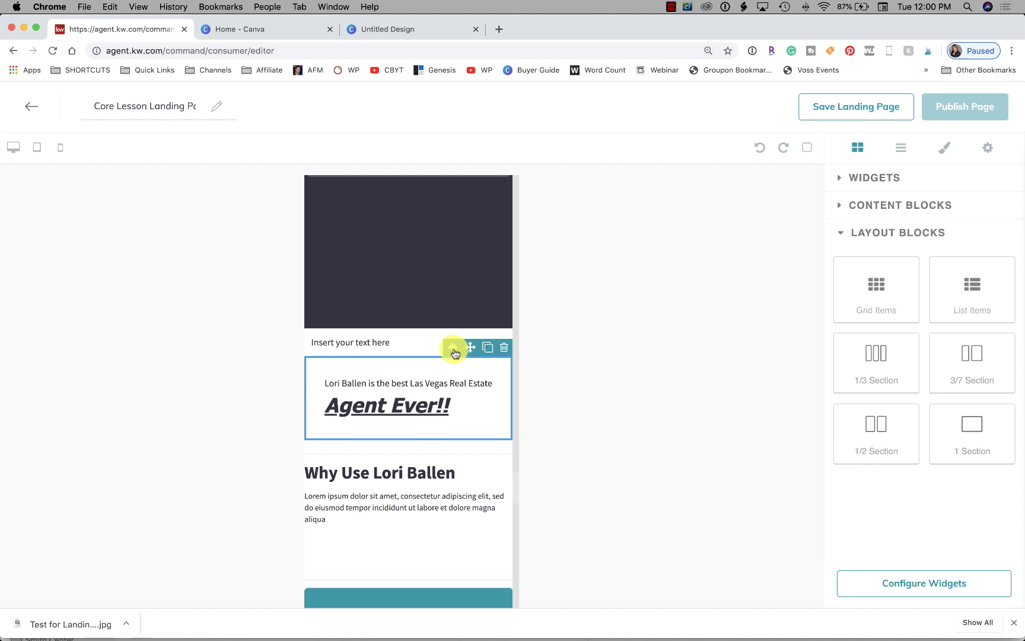
scroll(403, 368, "down", 2)
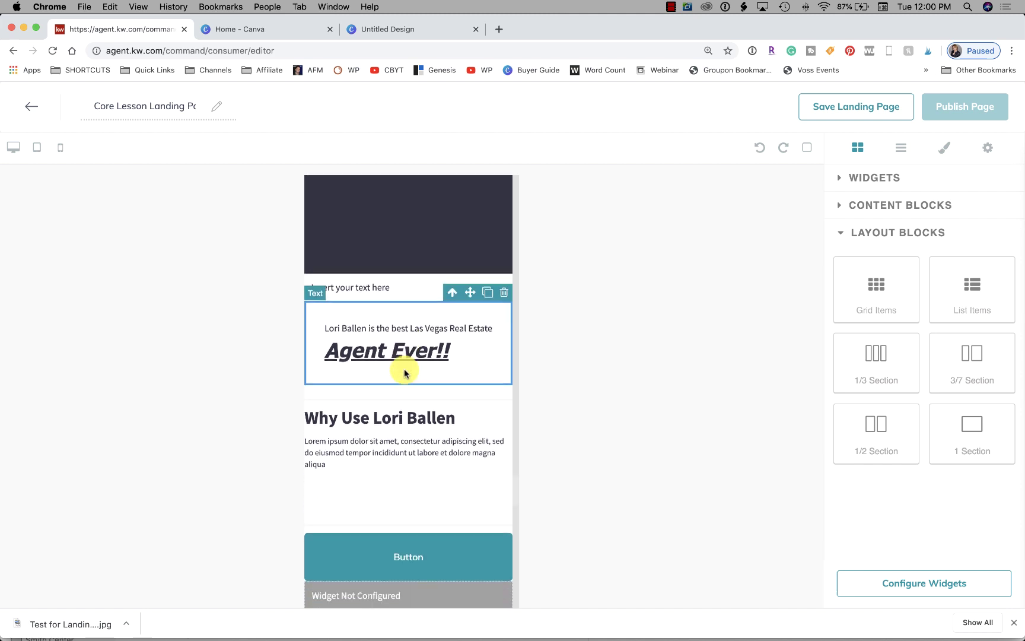
scroll(405, 370, "up", 5)
scroll(405, 370, "up", 8)
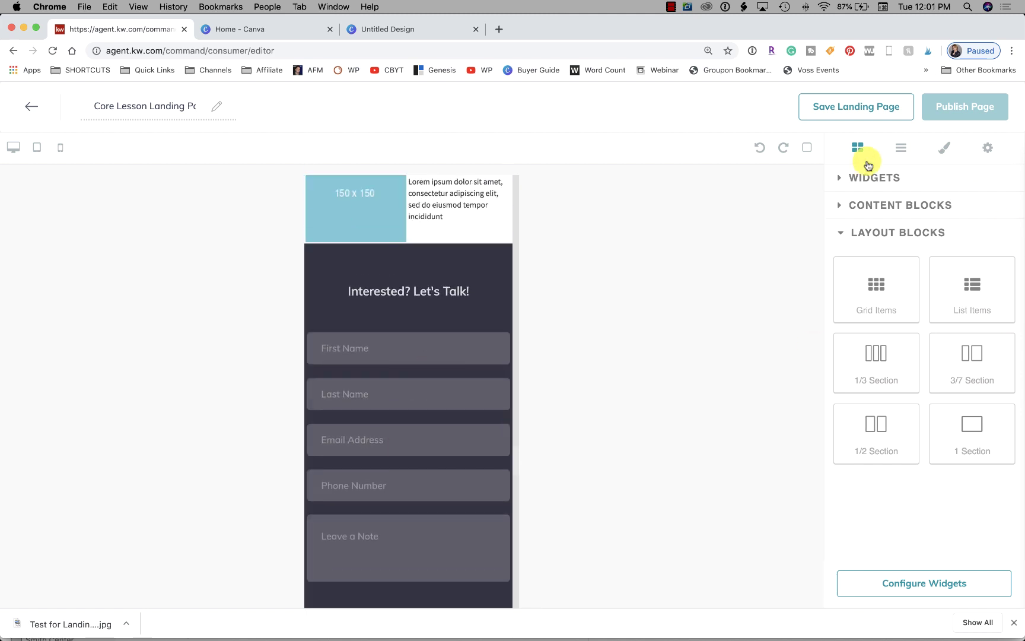
Add a Video widget below 'Insert your text here' and open its configuration settings
left_click(870, 181)
left_click_drag(853, 420, 481, 384)
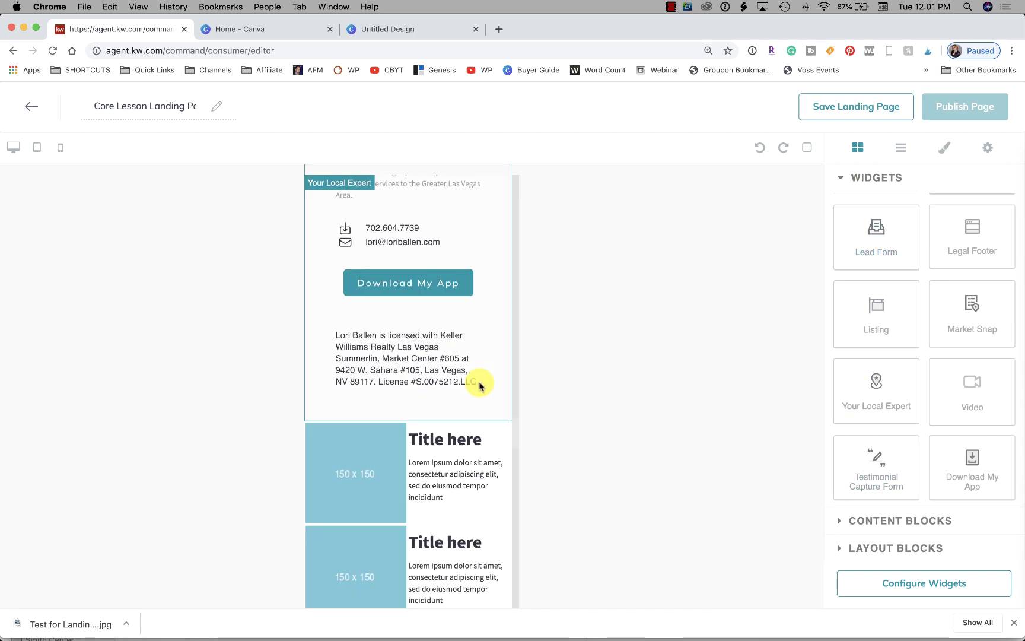
scroll(479, 385, "up", 10)
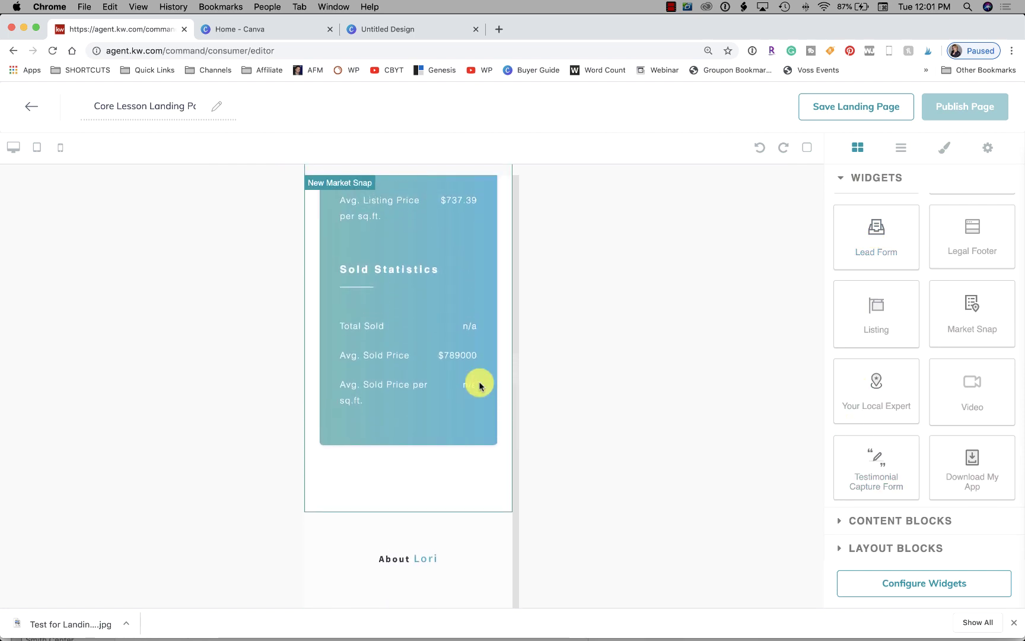
scroll(480, 383, "up", 10)
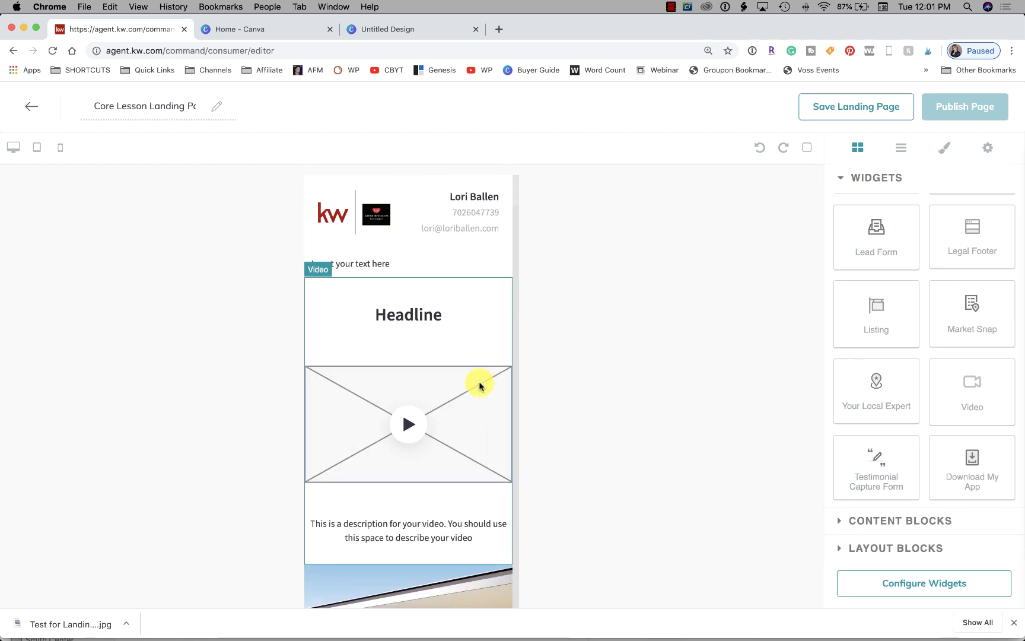
scroll(414, 415, "down", 5)
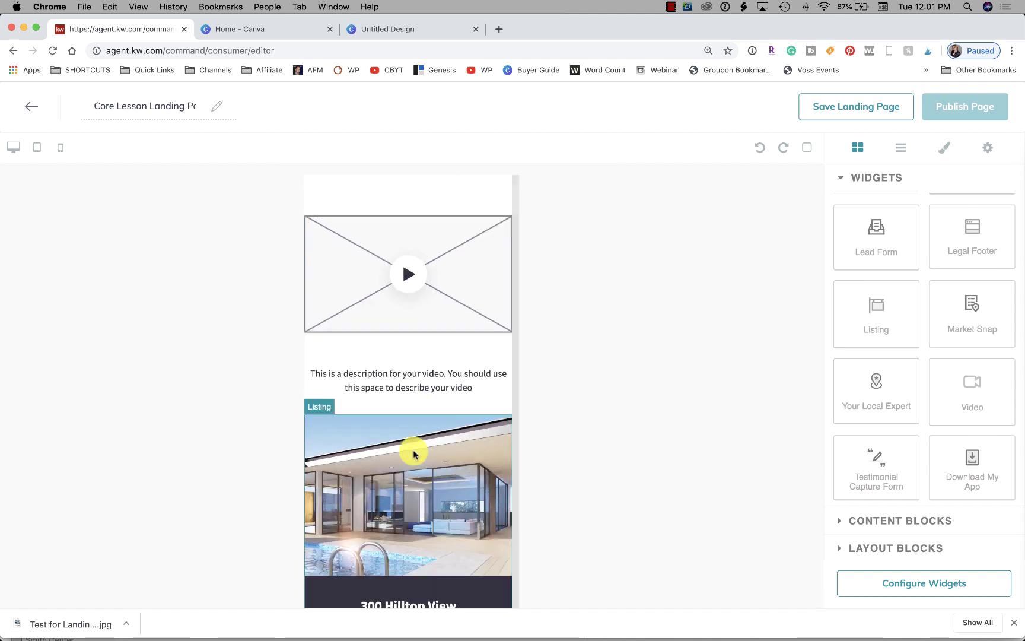
scroll(422, 332, "up", 5)
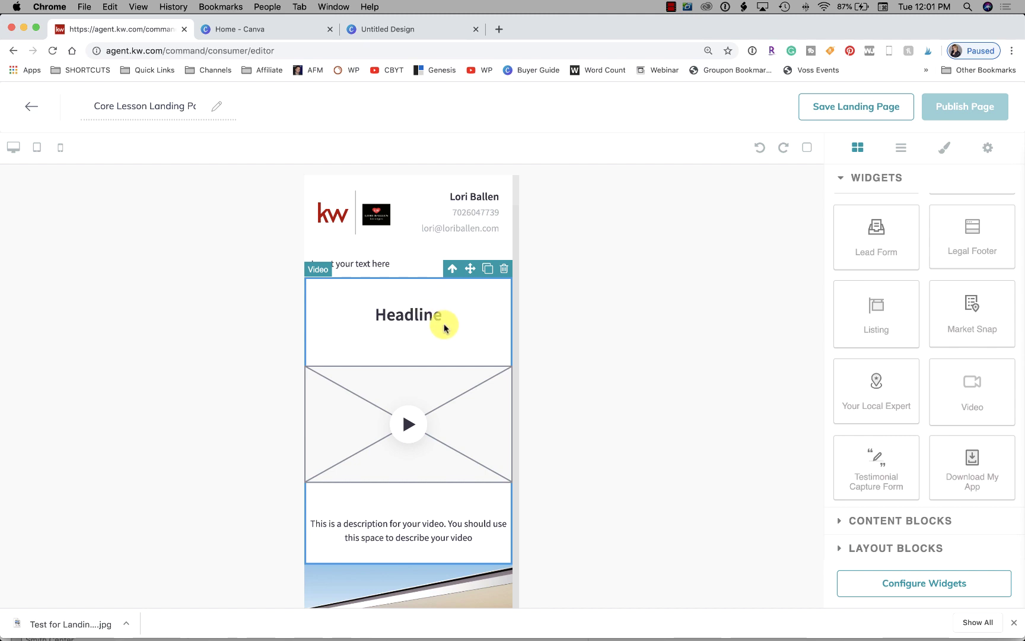
left_click(955, 583)
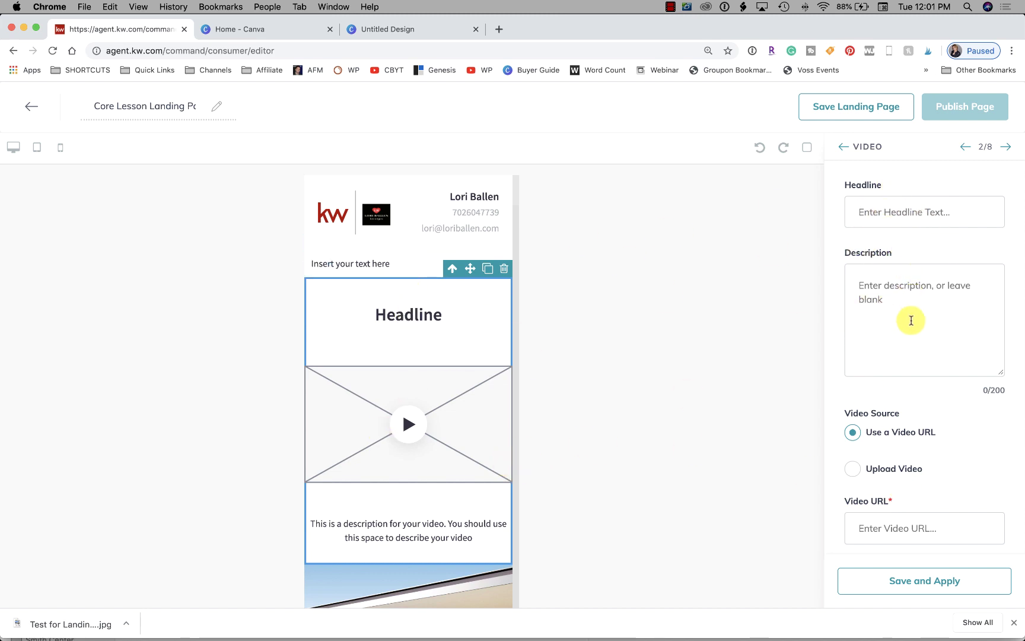
Enter headline 'Virtual Tour of 123 Main Street' and description 'Enjoy this tour of 123 Main Street'
left_click(913, 213)
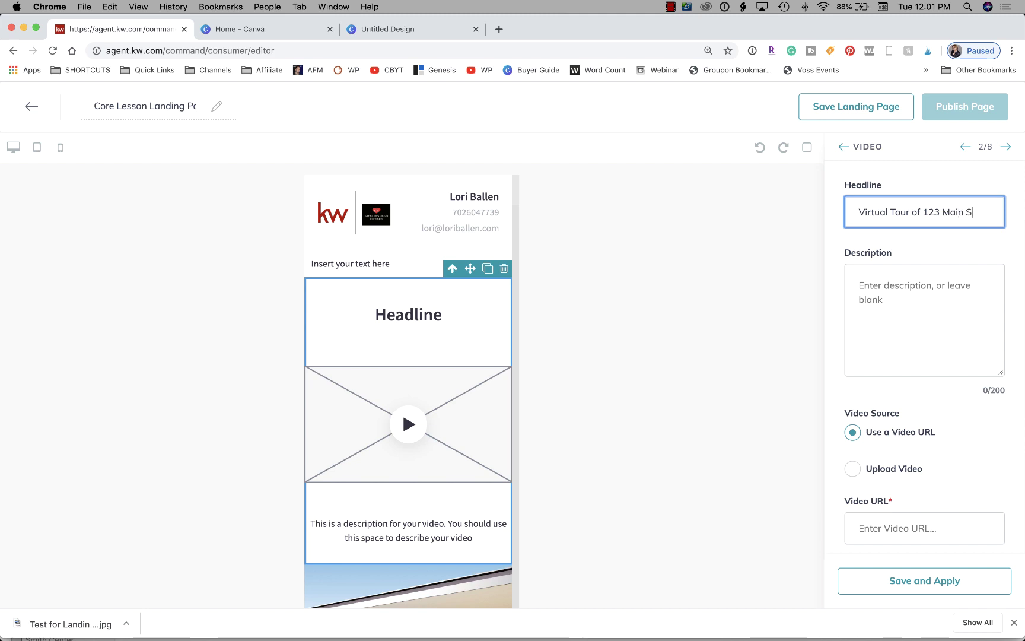
type("et")
left_click(886, 308)
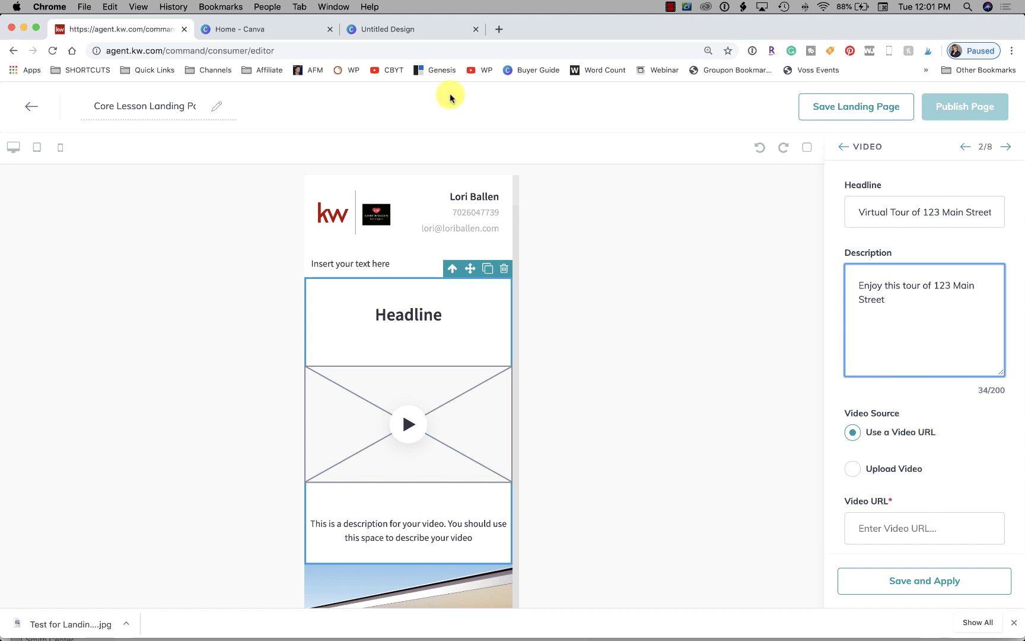
Go to youtube.com in a new browser tab
left_click(494, 34)
type("y")
key("Return")
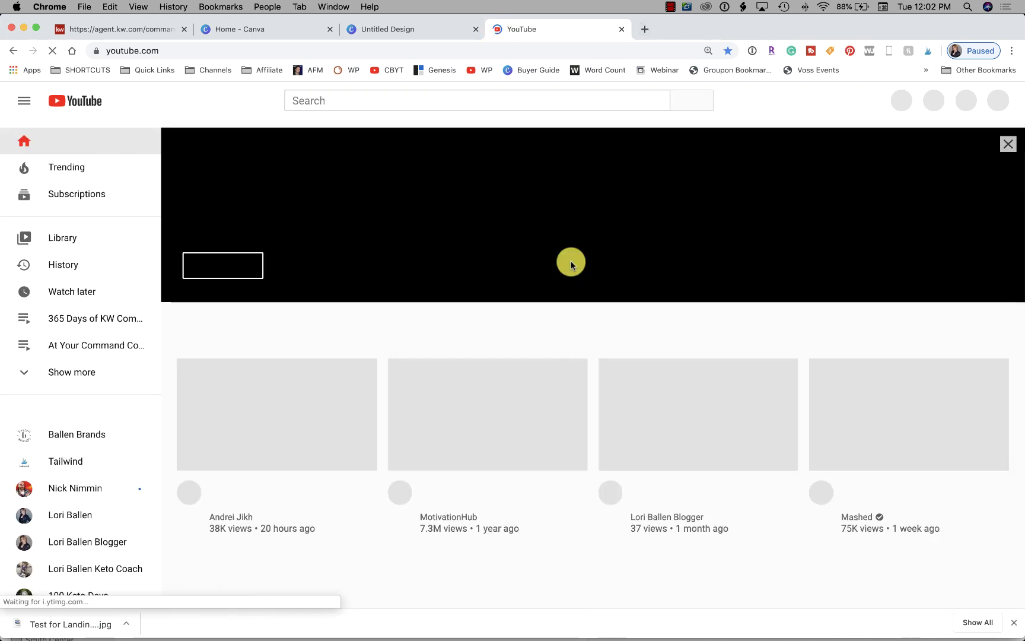
Copy the youtu.be share link of 'How To Get Rich By Being Cheap', pausing its ad
scroll(235, 254, "down", 3)
scroll(235, 254, "down", 3)
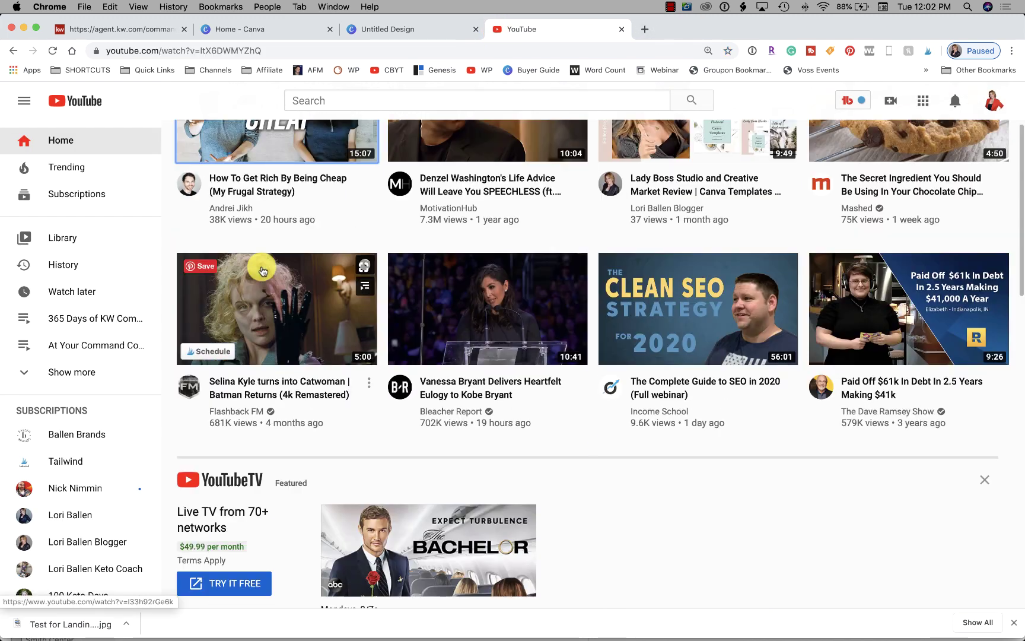
left_click(243, 261)
left_click(49, 511)
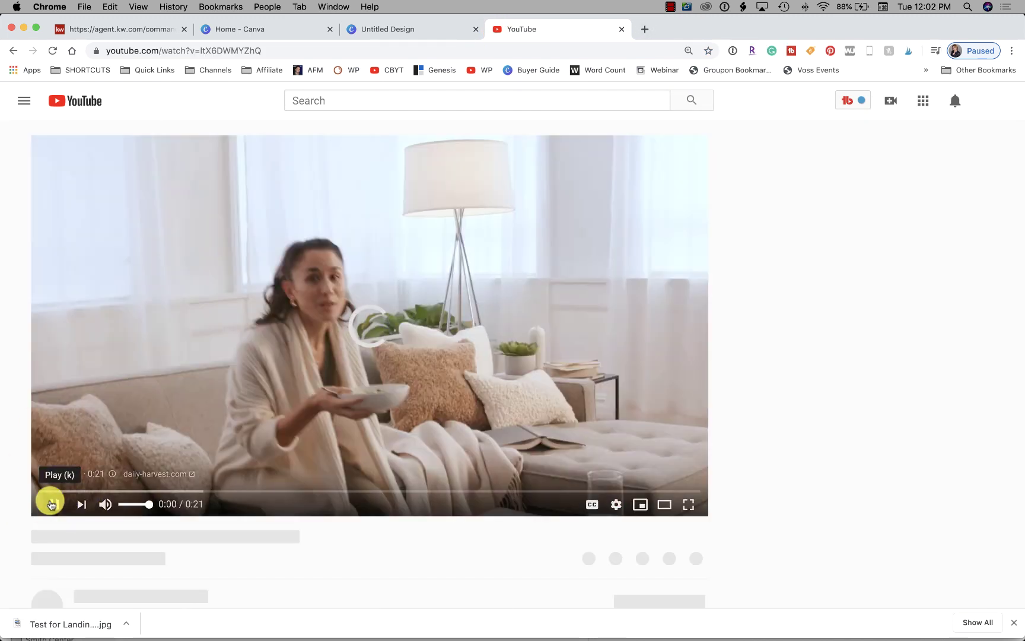
scroll(386, 383, "down", 1)
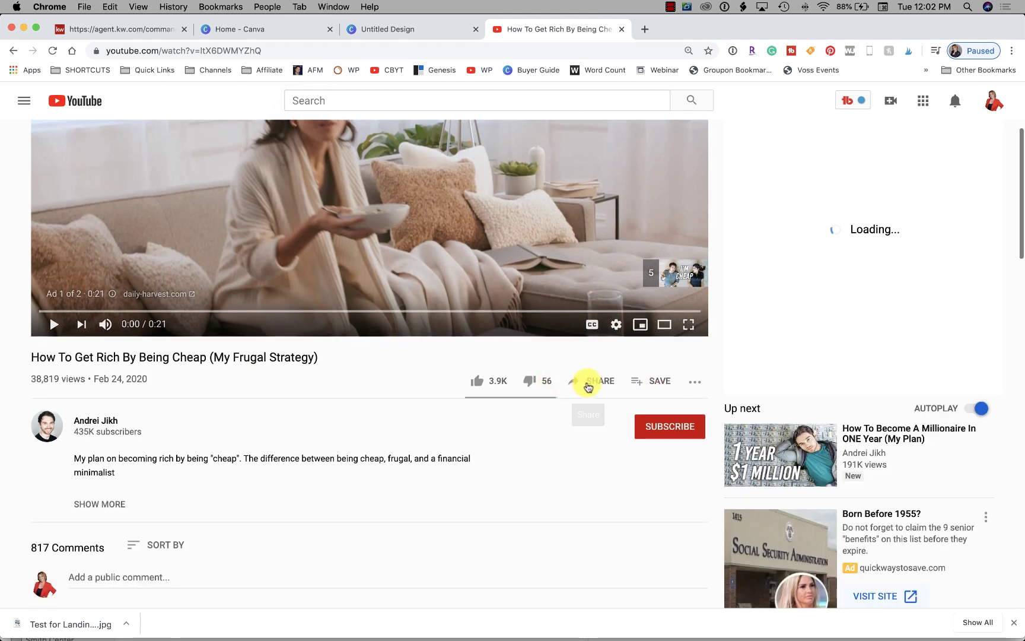
left_click(589, 382)
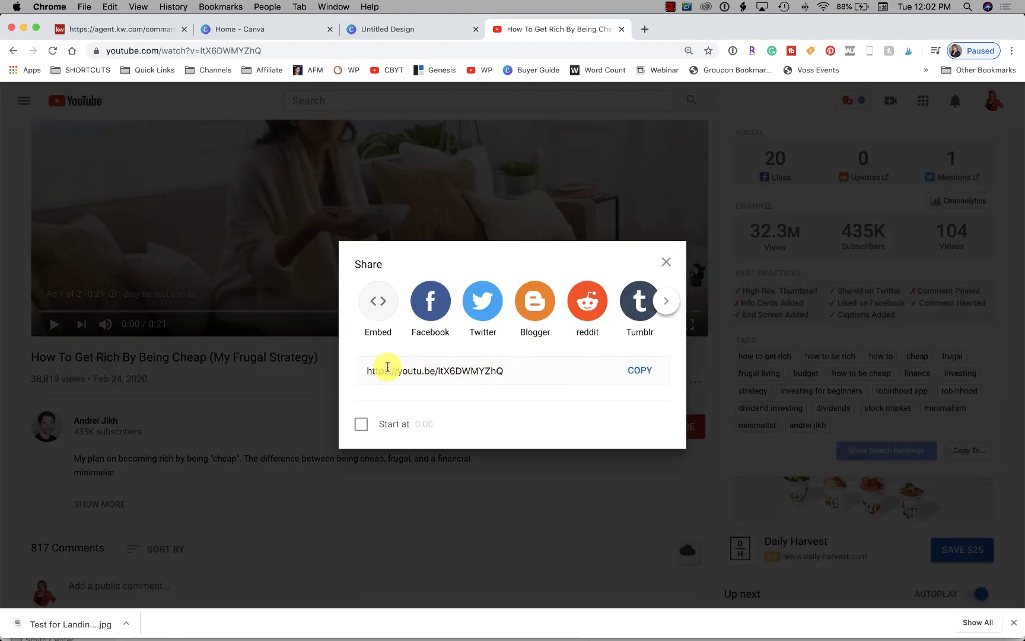
left_click(649, 376)
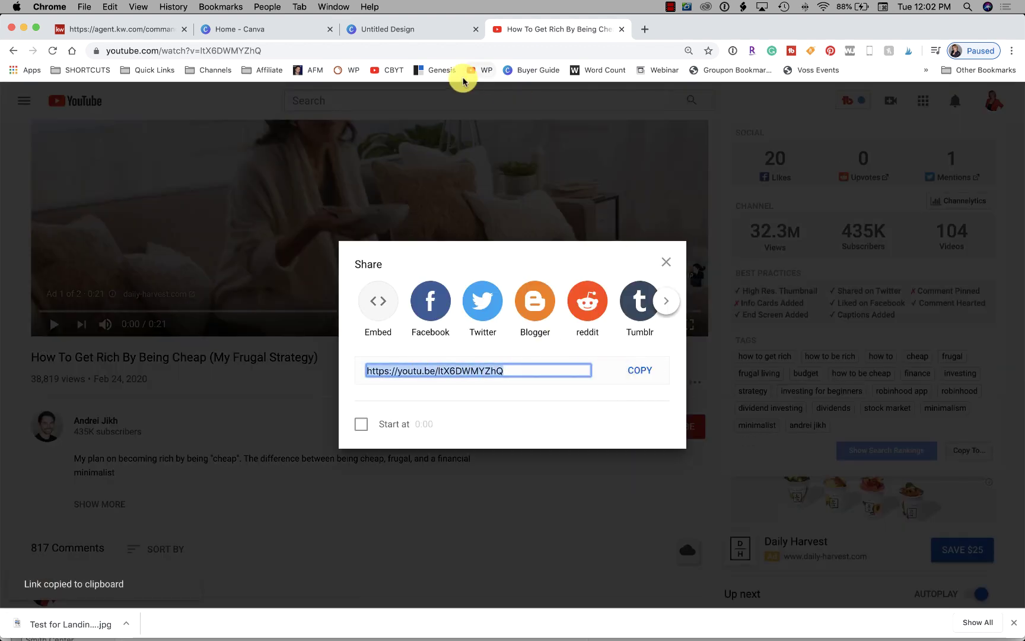
left_click(119, 26)
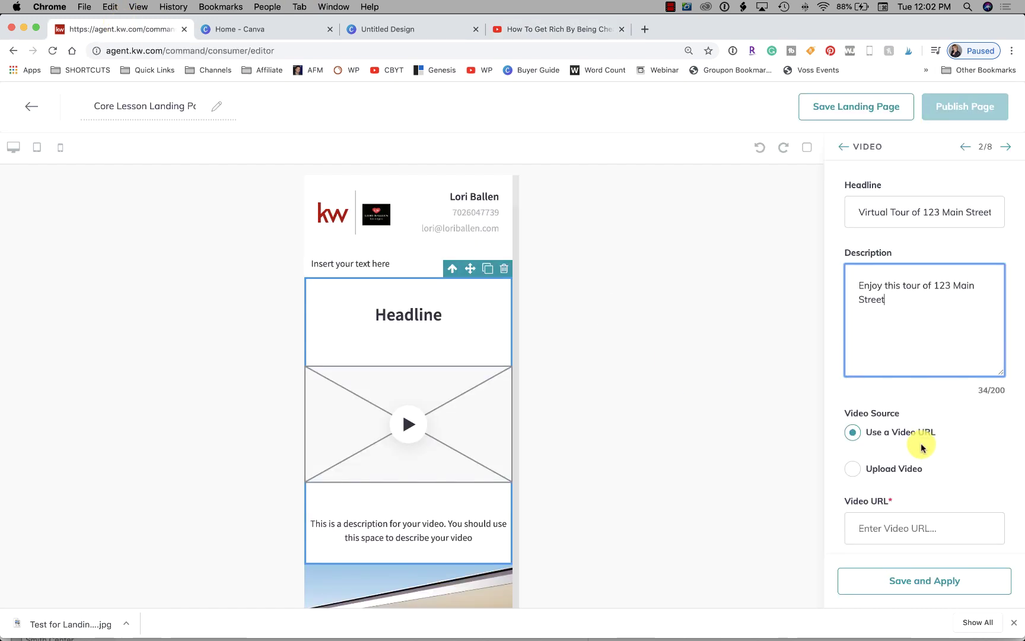
Paste the copied YouTube link into the Video URL field and apply it to the Virtual Tour block
left_click(878, 522)
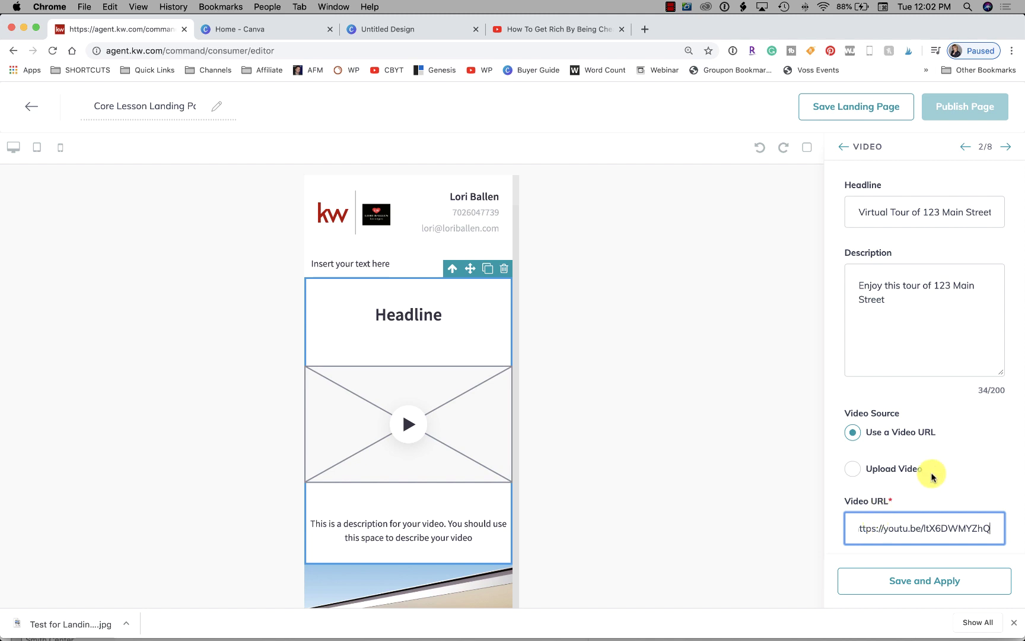
scroll(979, 505, "down", 1)
left_click(911, 581)
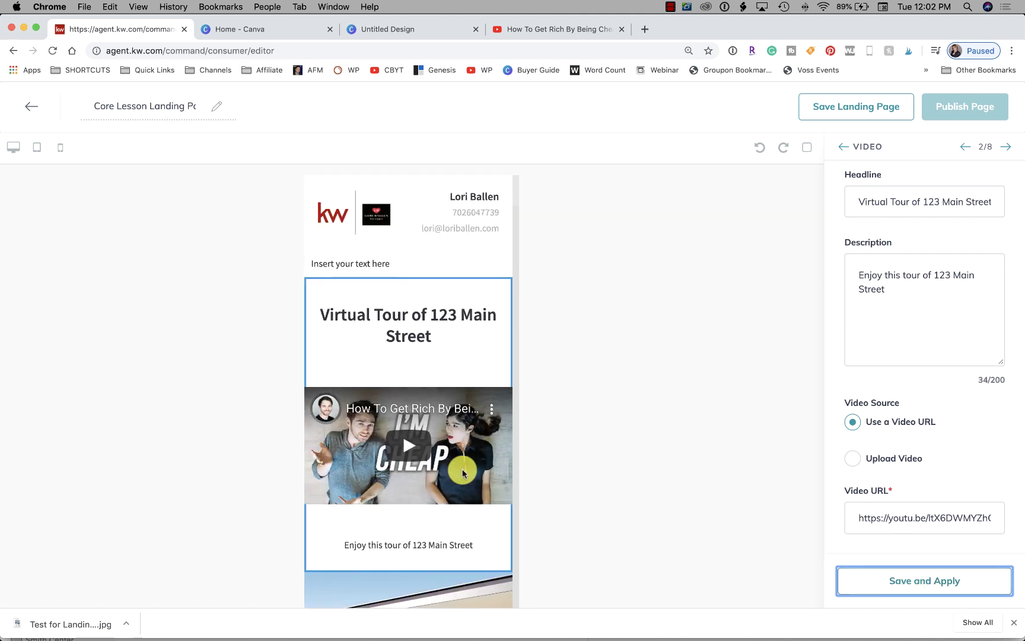
scroll(474, 453, "down", 1)
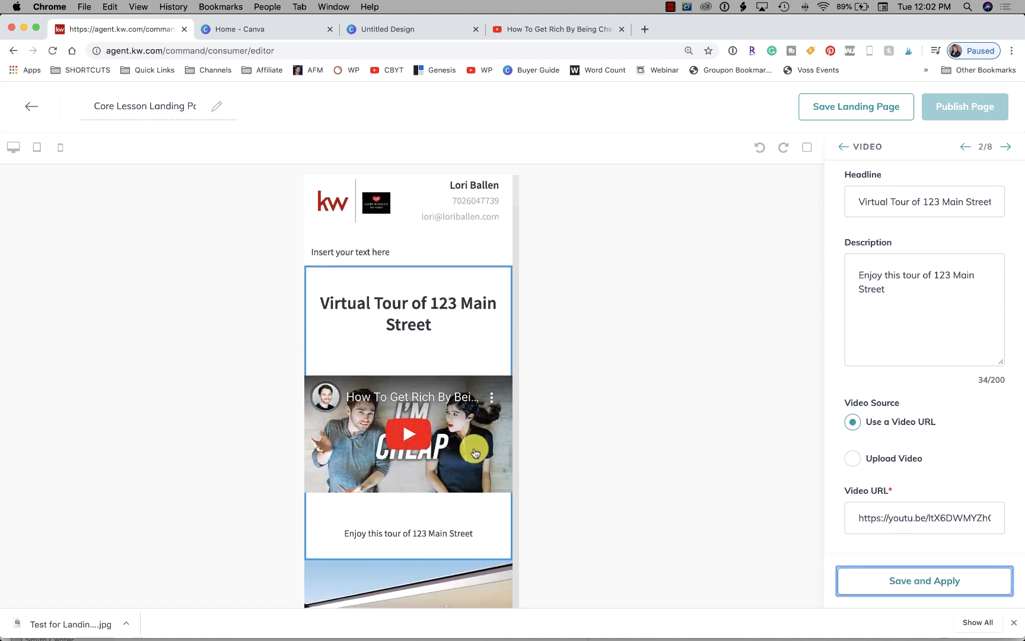
scroll(475, 451, "down", 10)
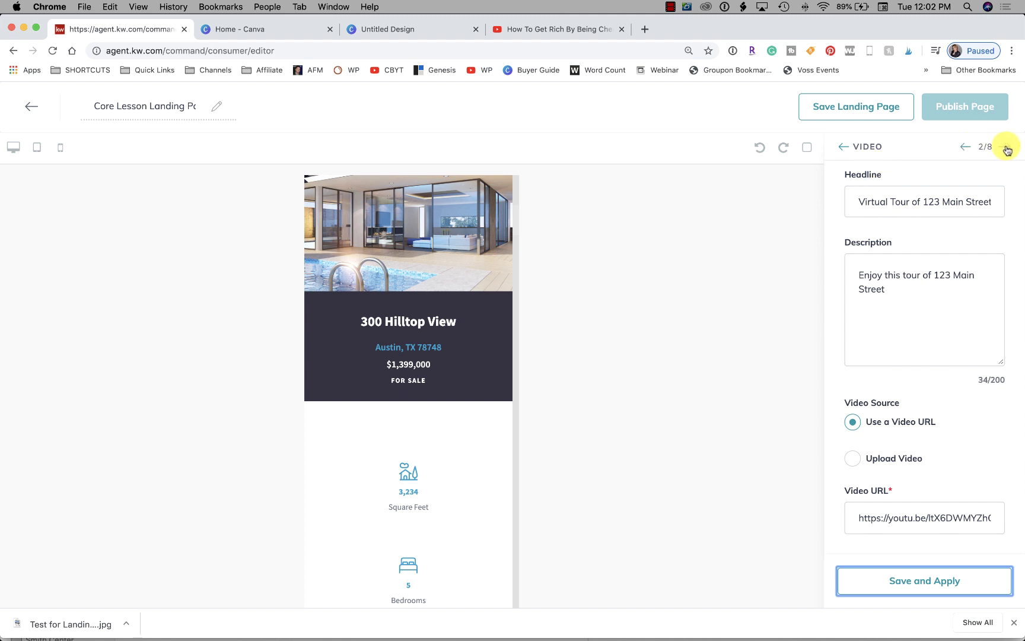
left_click(1007, 148)
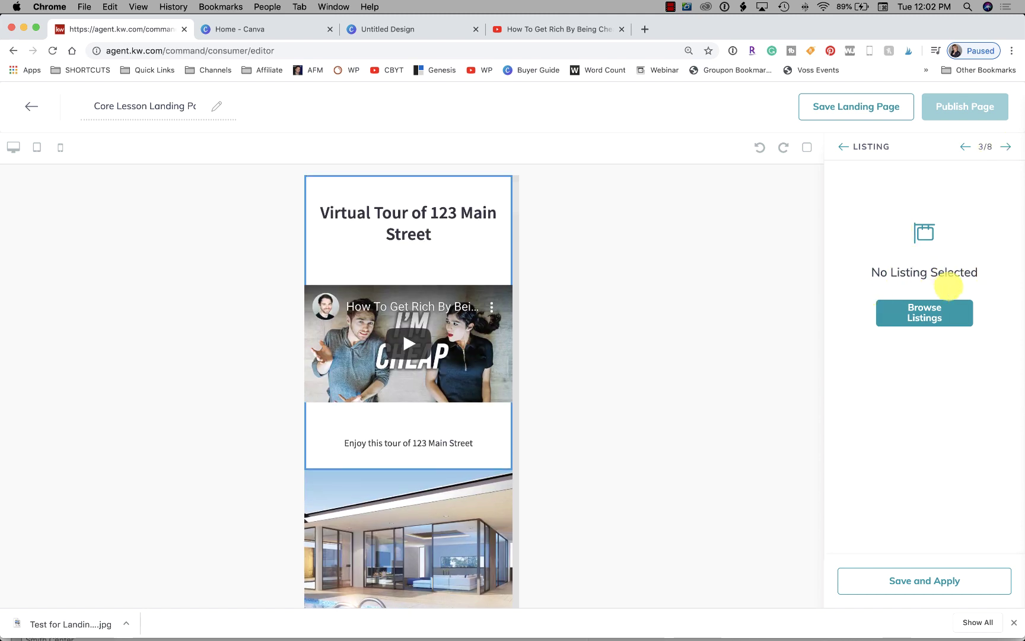
left_click(919, 308)
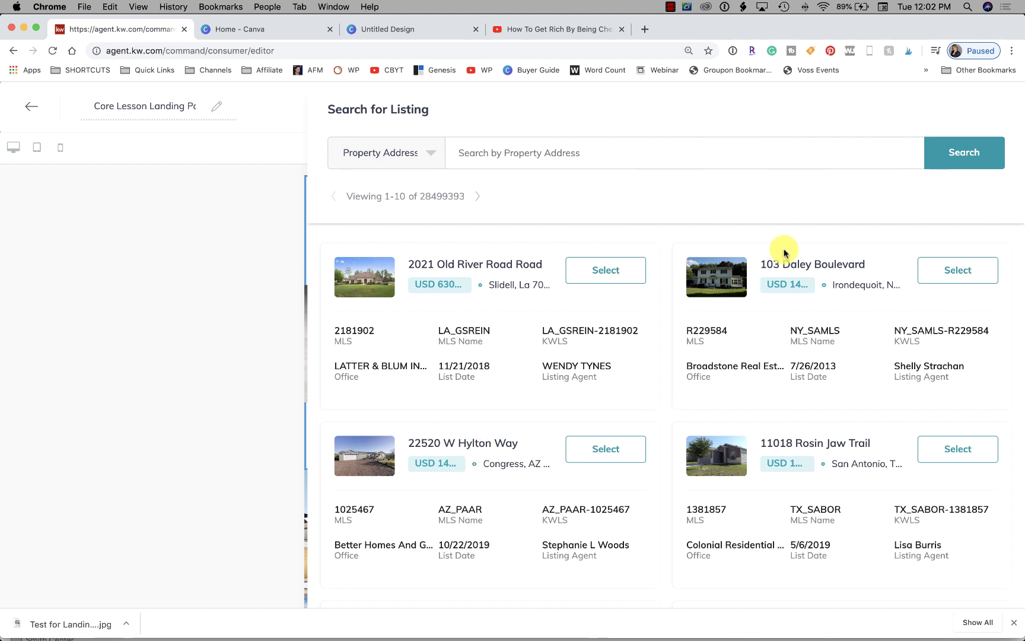
left_click(609, 278)
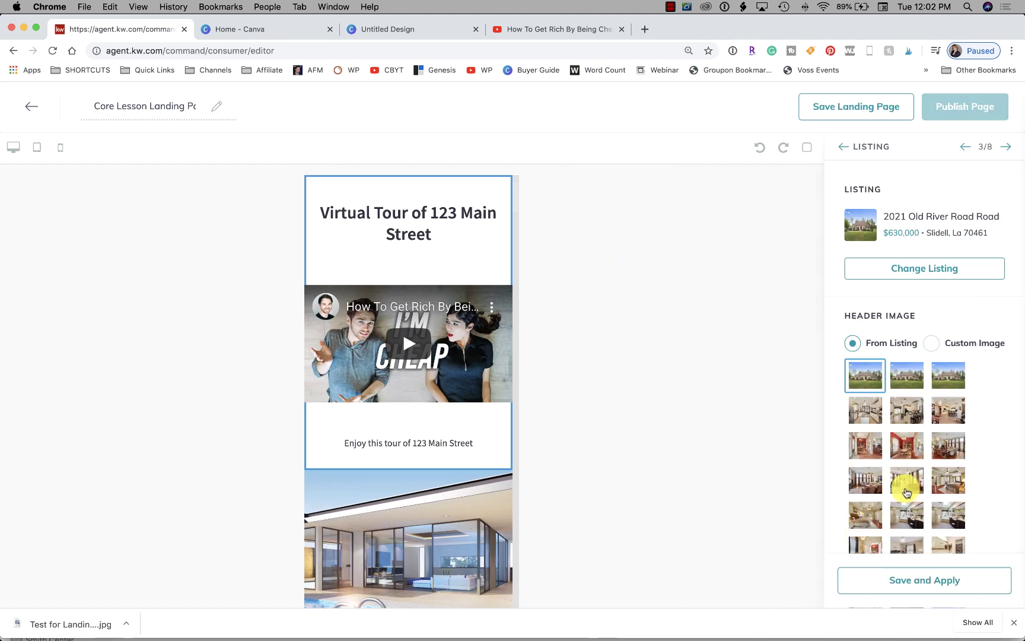
scroll(906, 492, "down", 4)
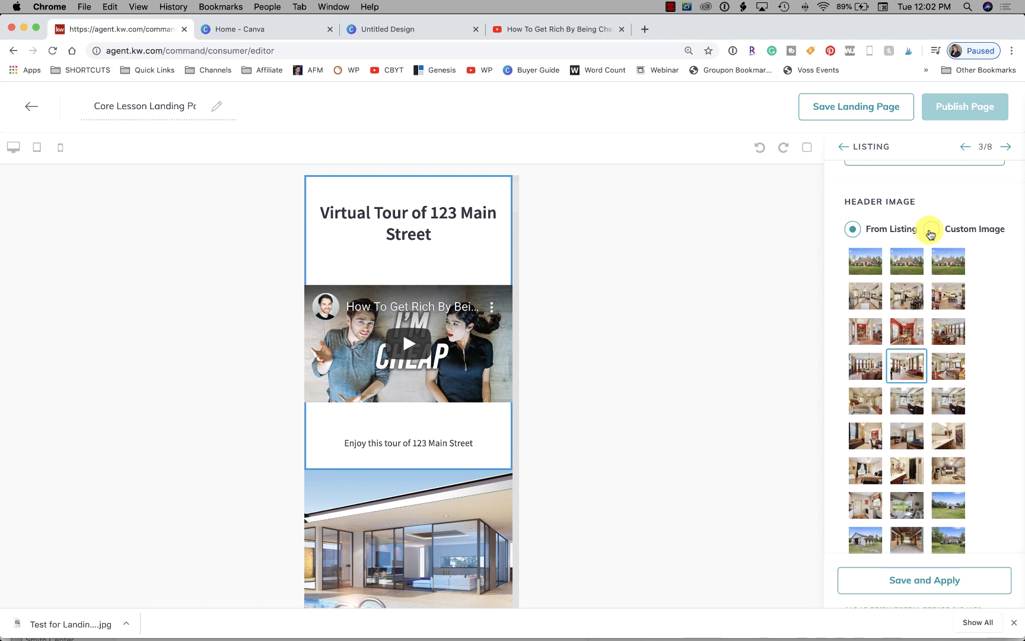
left_click(918, 580)
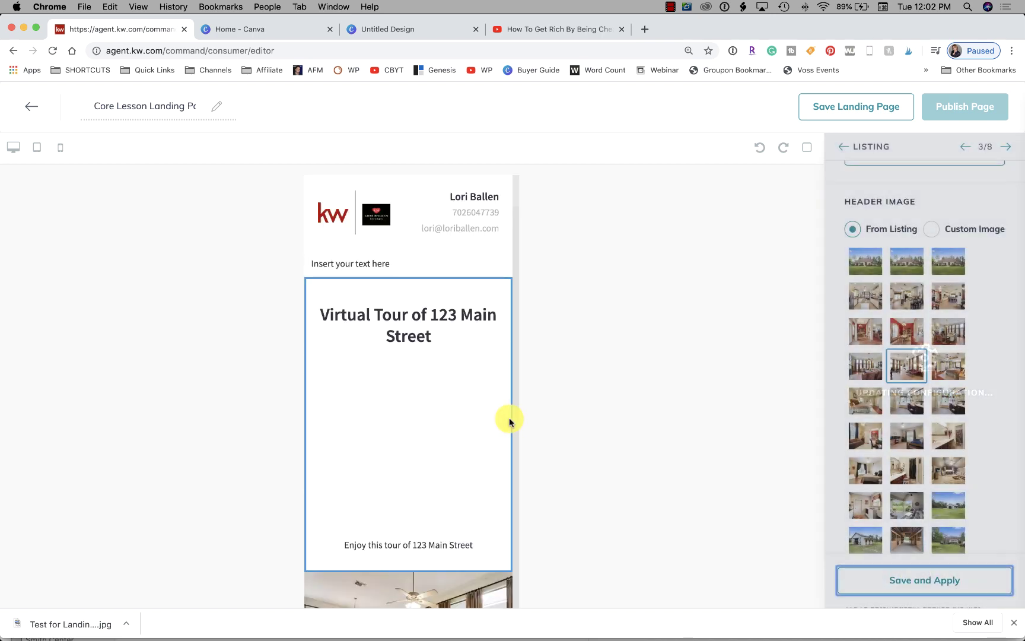
Review the featured listing in the page preview and advance to the Market Snap section
scroll(498, 412, "down", 3)
scroll(435, 396, "down", 10)
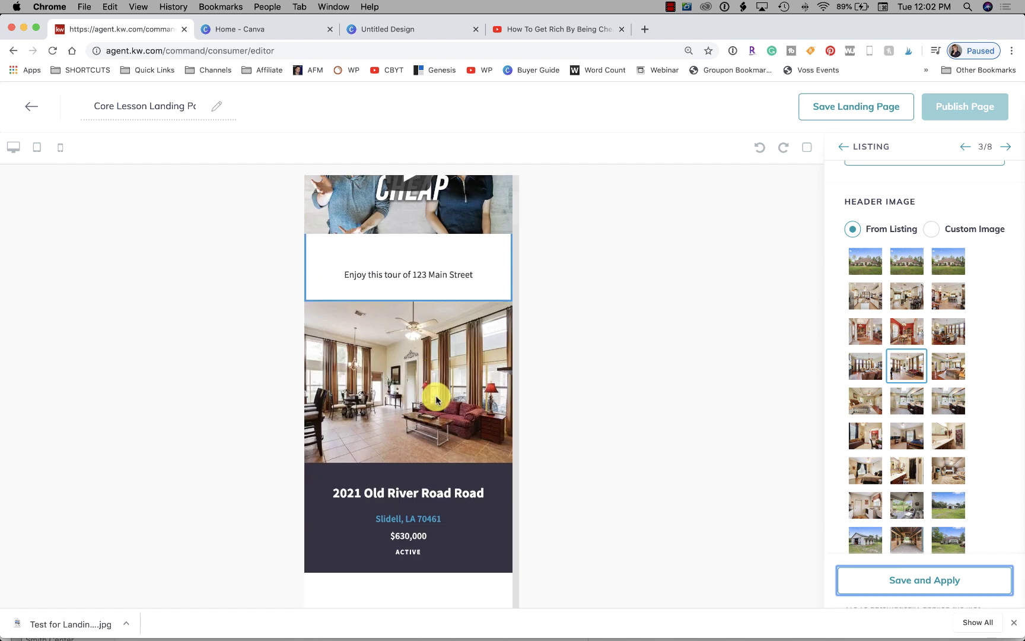
scroll(436, 399, "up", 10)
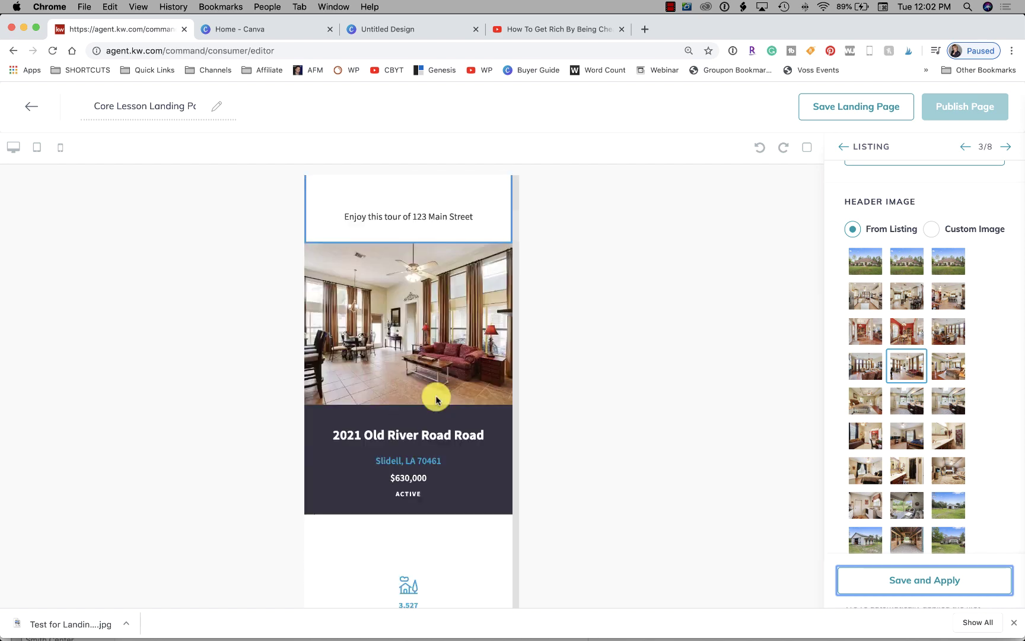
scroll(436, 400, "down", 3)
scroll(436, 400, "down", 12)
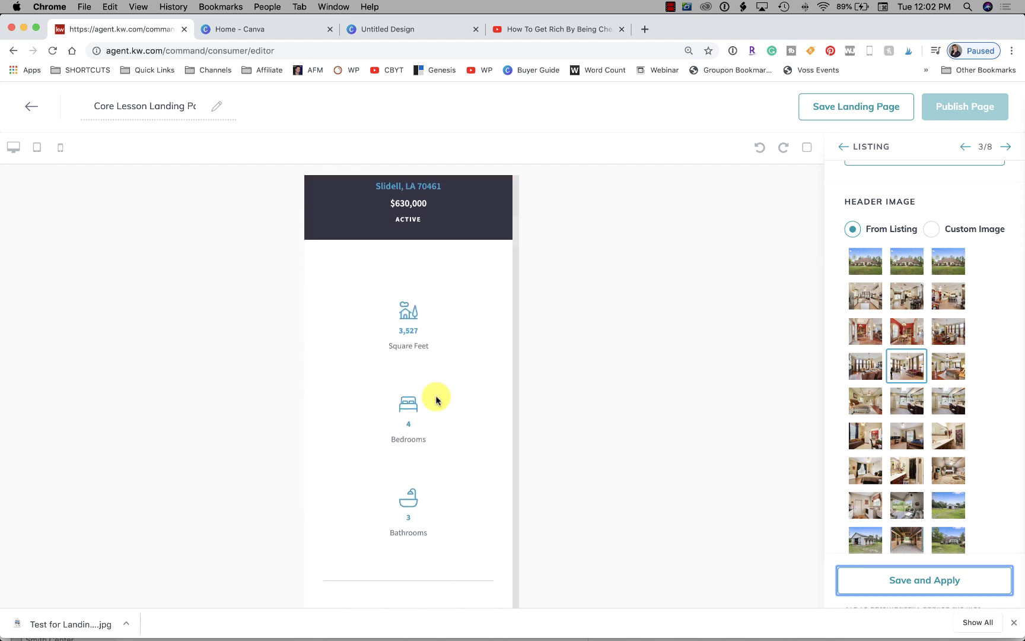
scroll(436, 400, "down", 1)
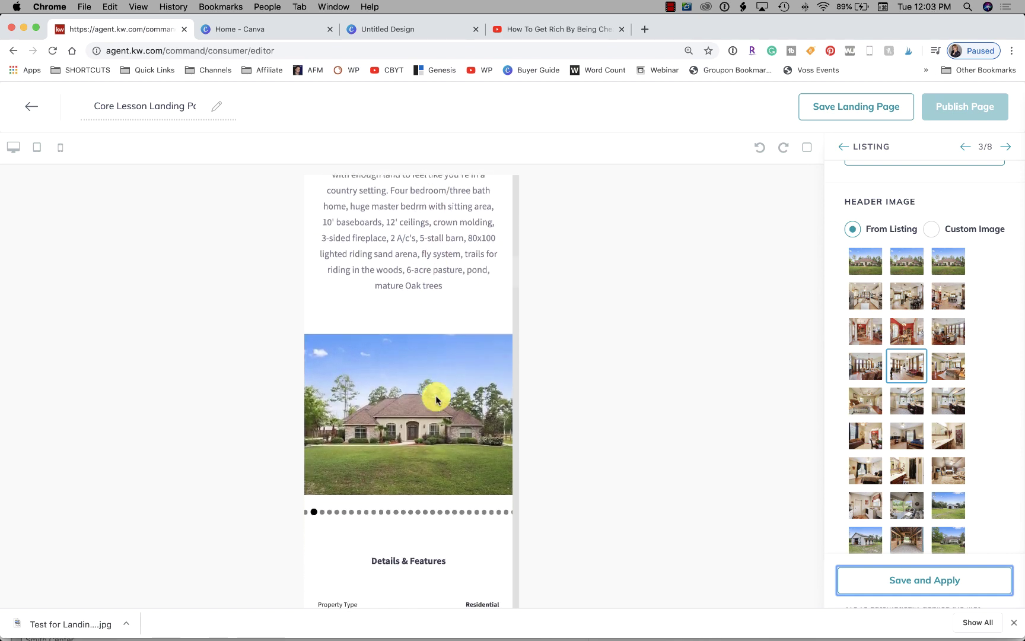
scroll(436, 400, "up", 11)
scroll(436, 395, "up", 8)
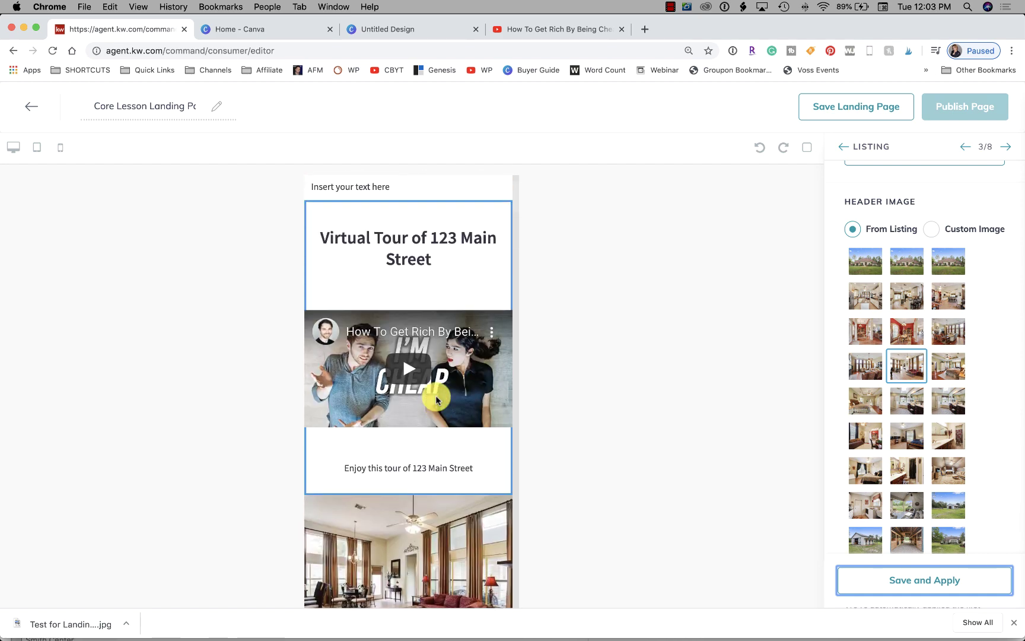
scroll(436, 395, "down", 7)
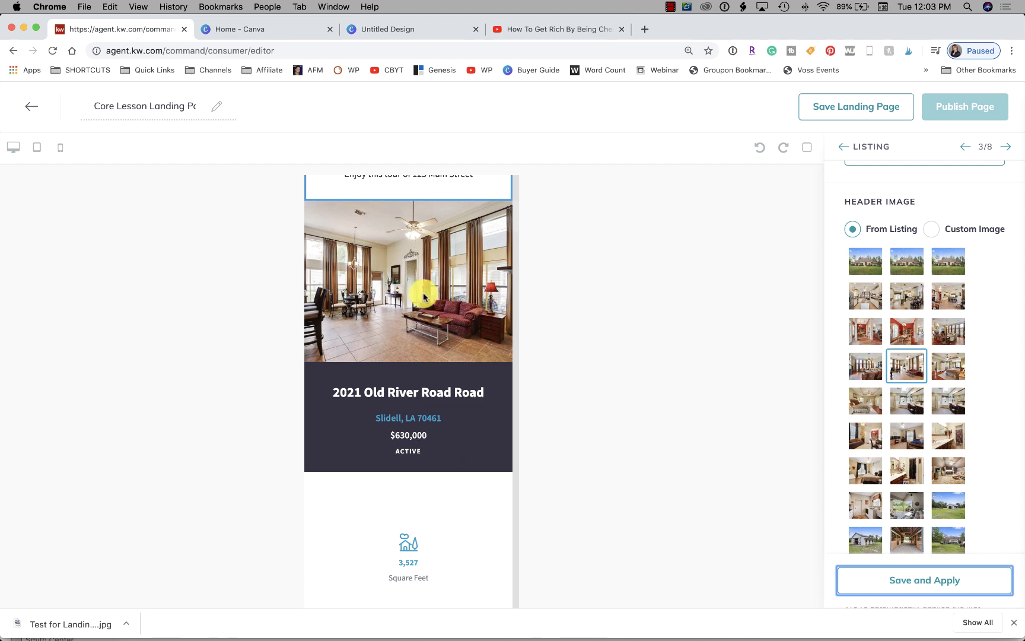
scroll(922, 421, "down", 5)
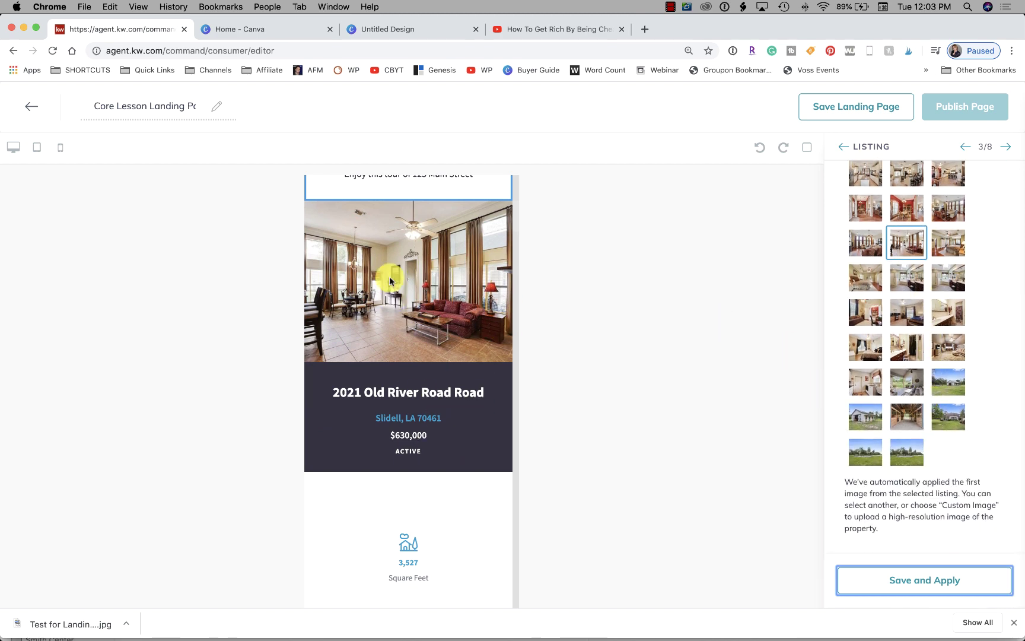
scroll(390, 279, "down", 15)
scroll(390, 279, "down", 15)
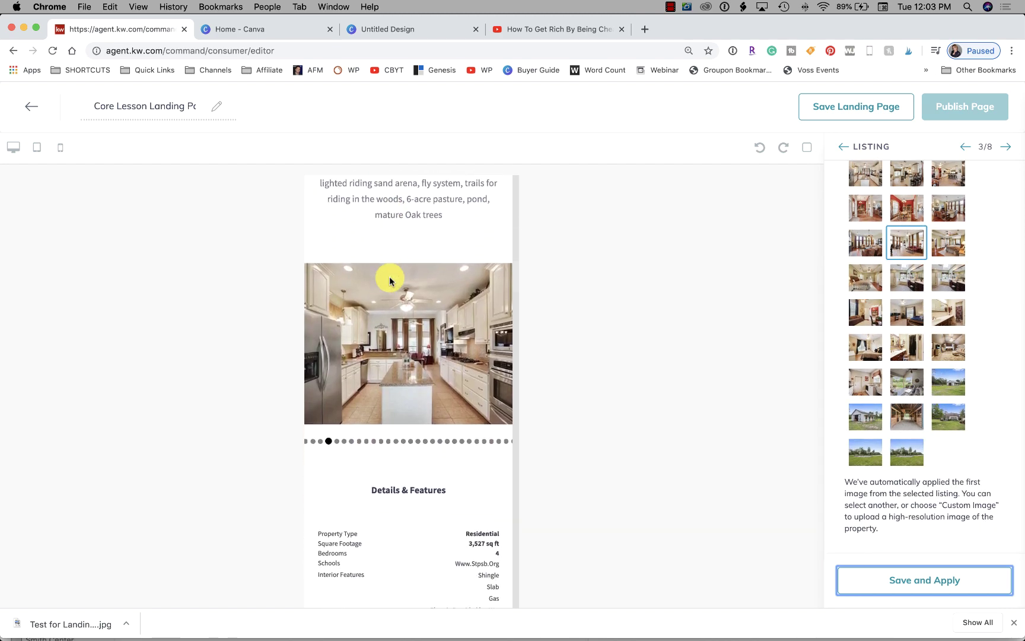
scroll(400, 430, "down", 15)
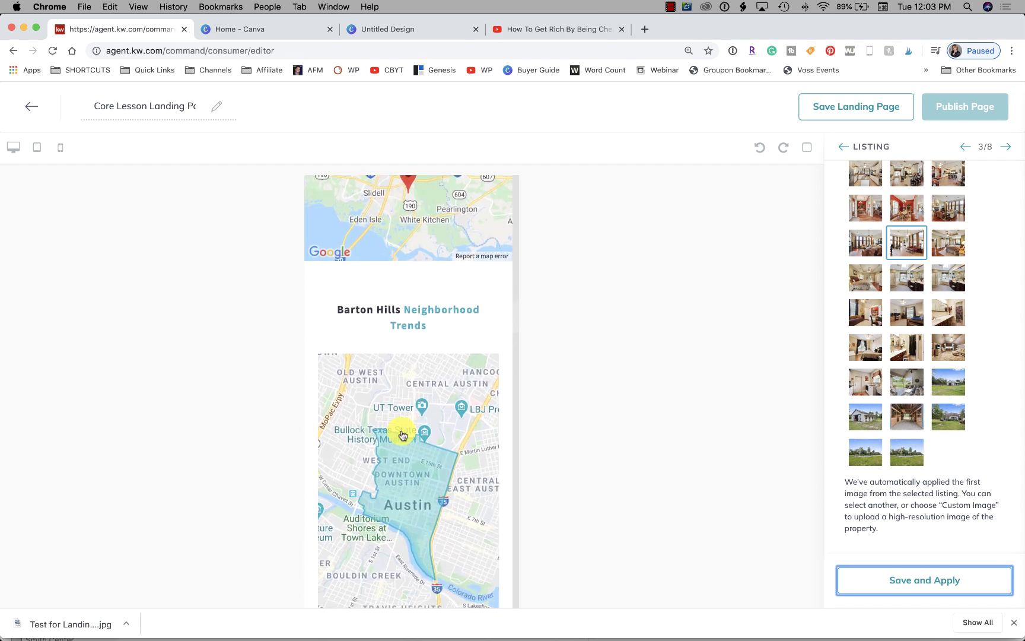
scroll(402, 438, "down", 2)
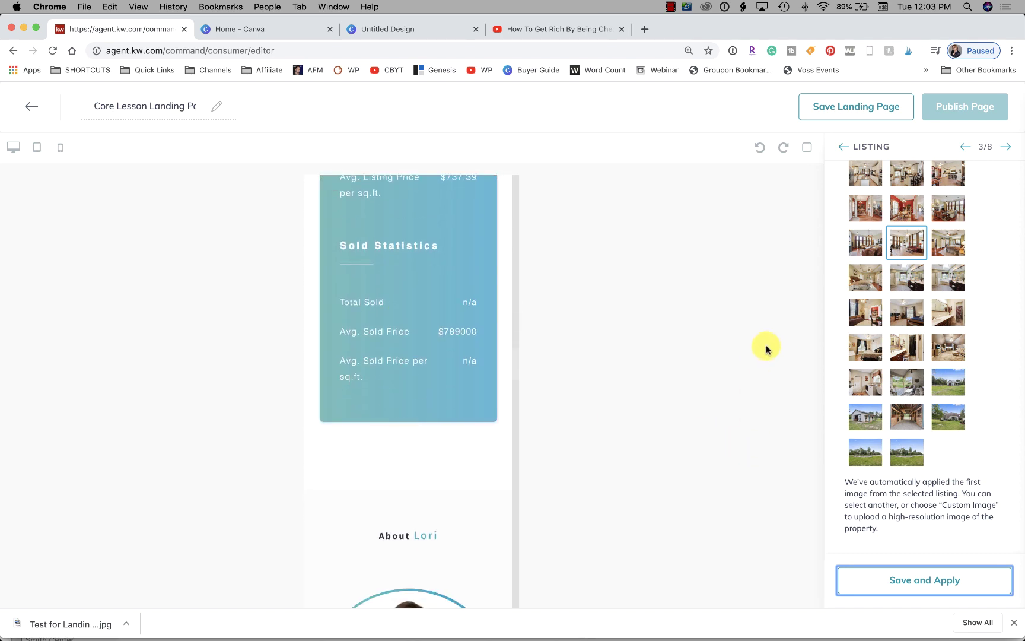
left_click(1007, 149)
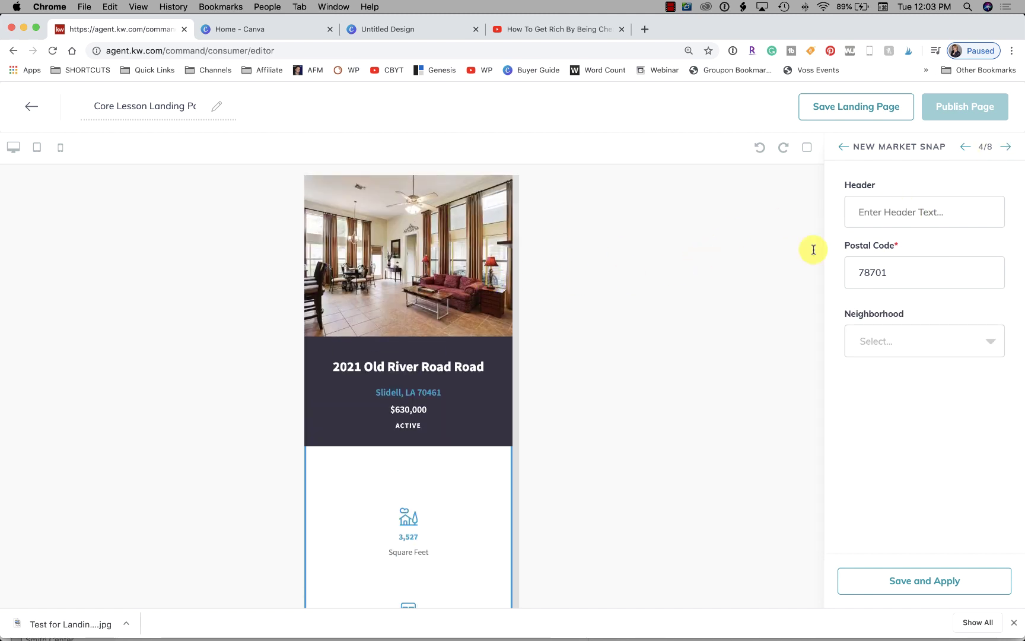
Apply Market Snap settings with postal code 78701 and neighborhood Downtown East, then review the preview
left_click(922, 212)
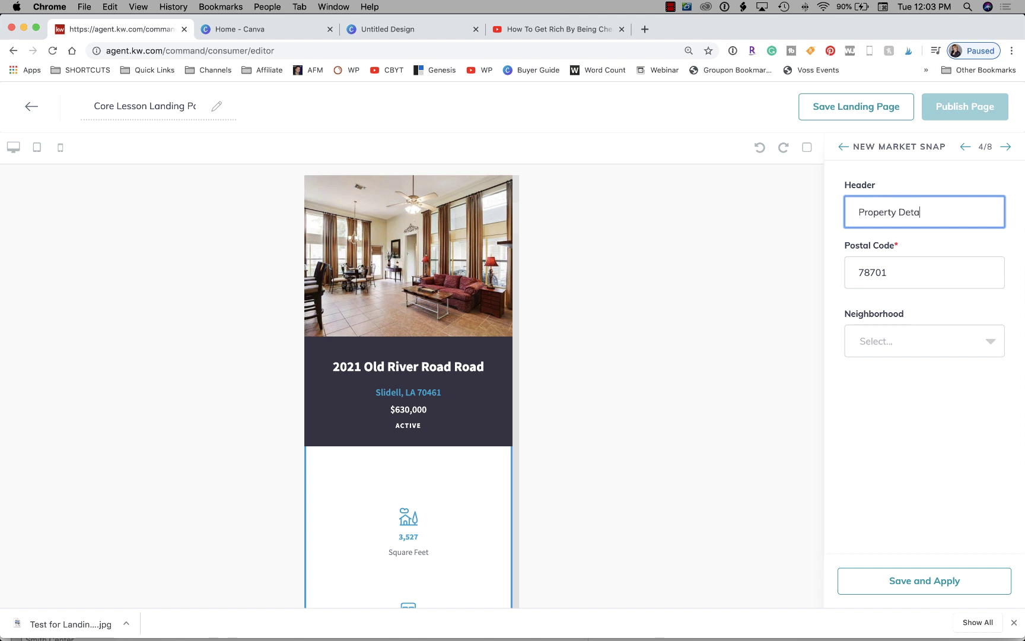
left_click(897, 270)
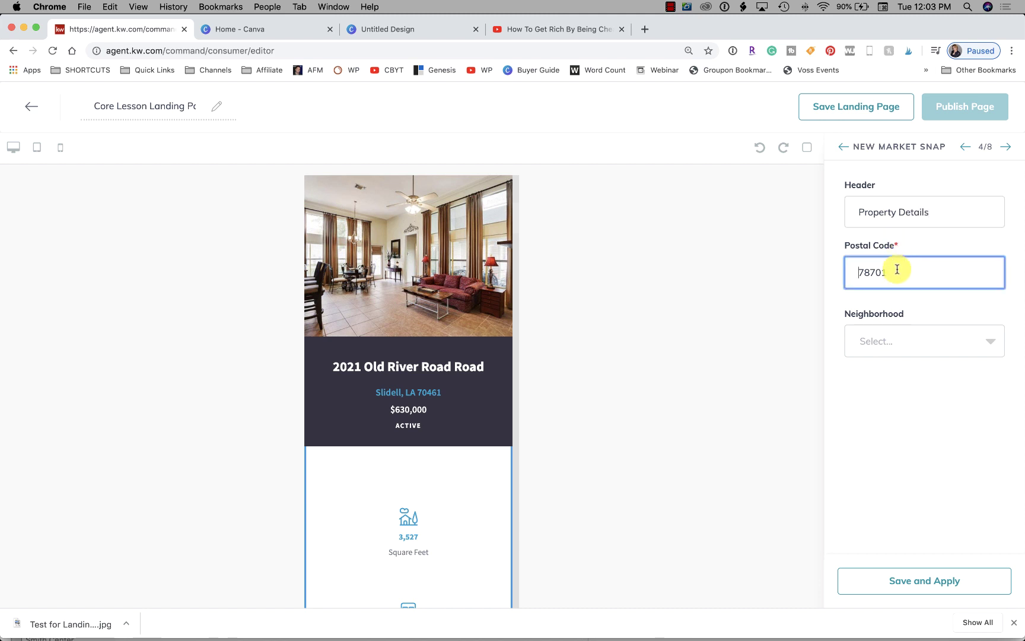
left_click(873, 339)
left_click(880, 374)
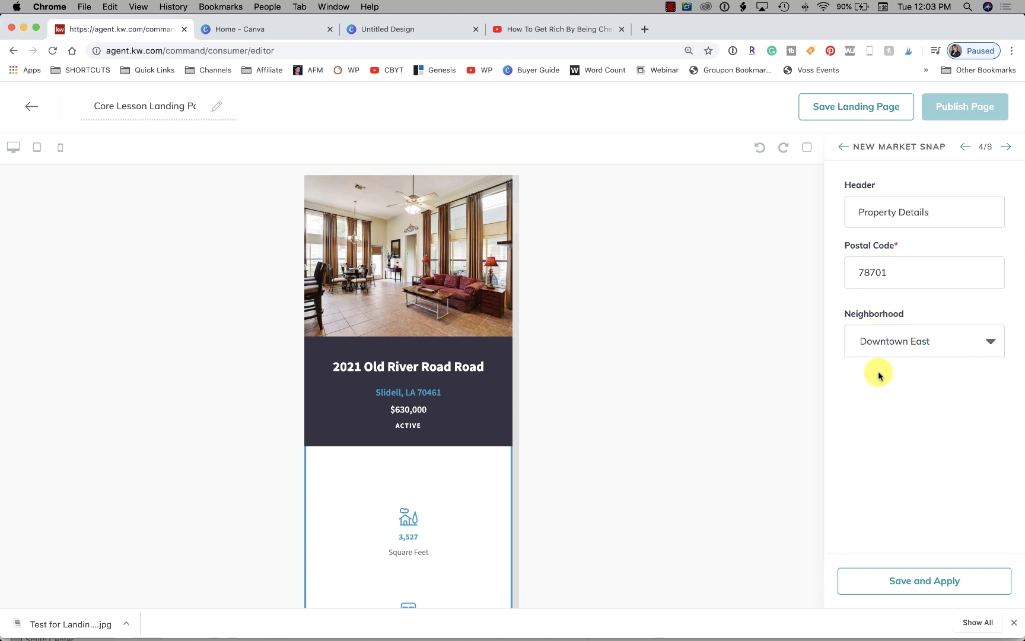
left_click(889, 580)
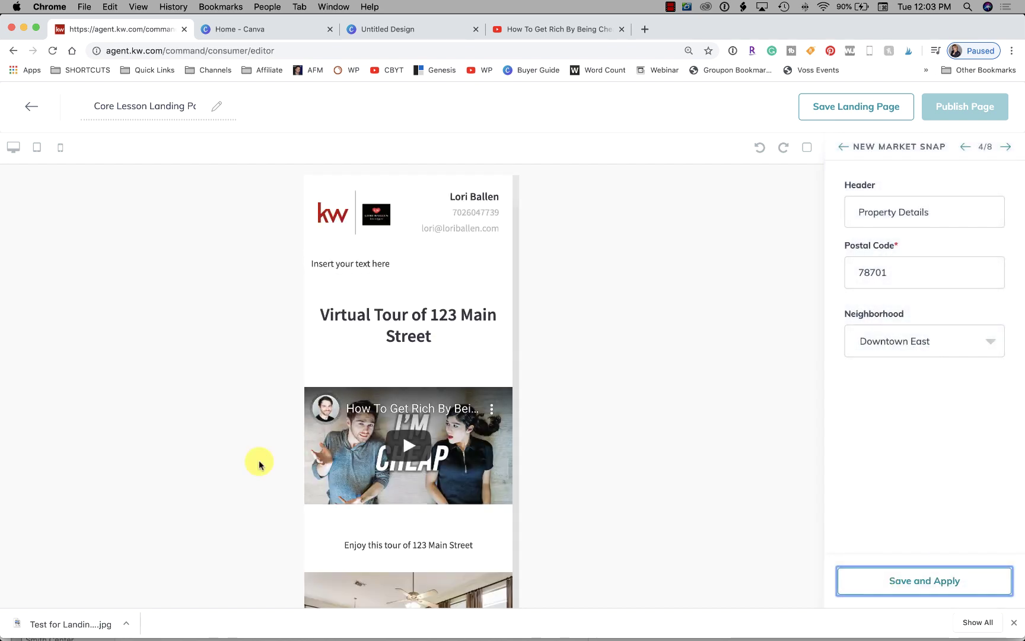
scroll(410, 528, "down", 20)
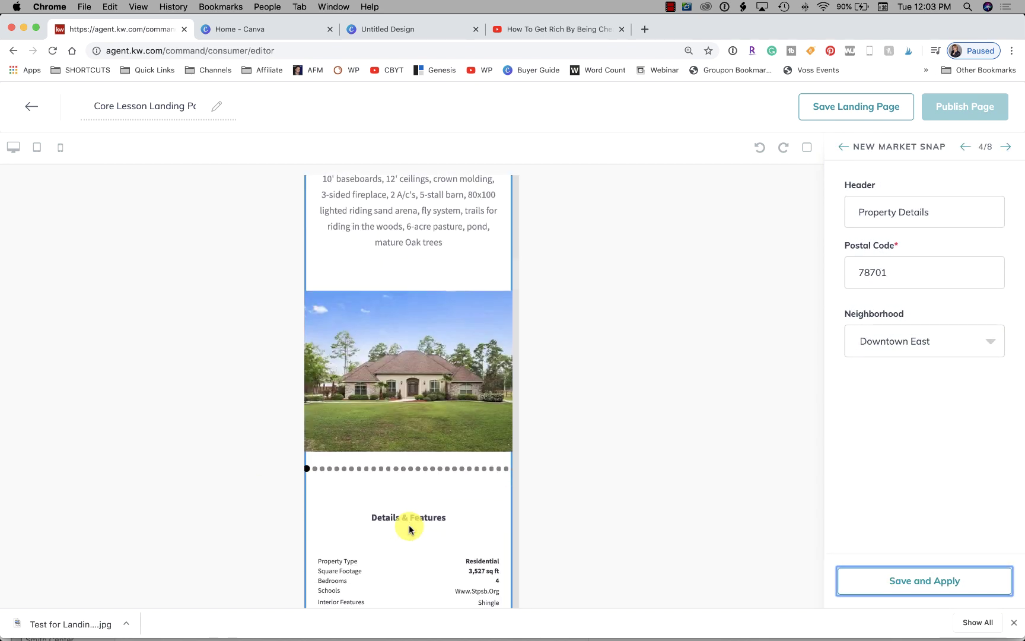
scroll(410, 528, "down", 20)
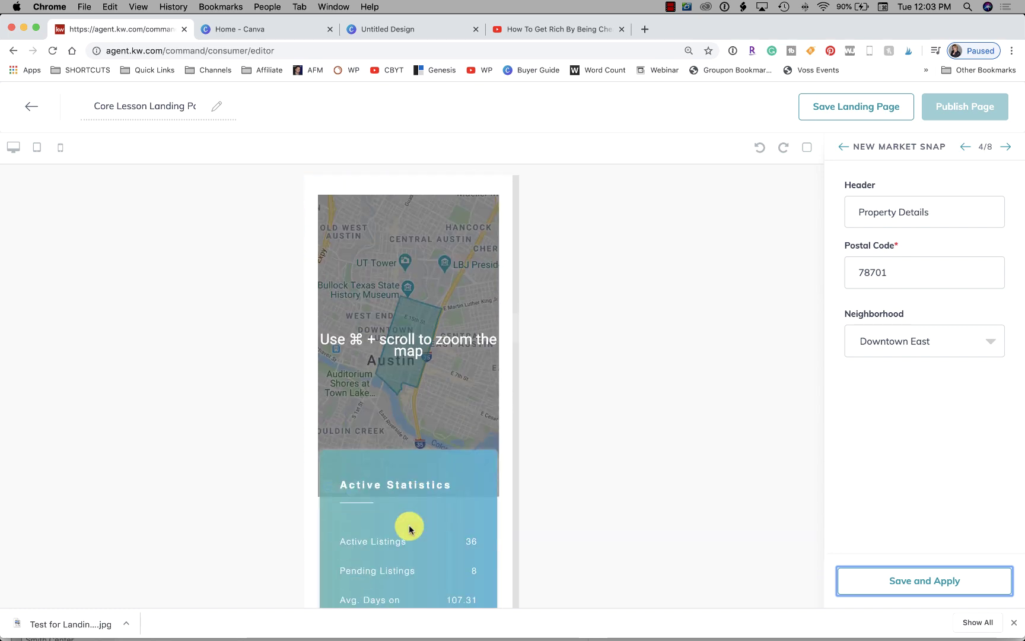
scroll(409, 529, "down", 10)
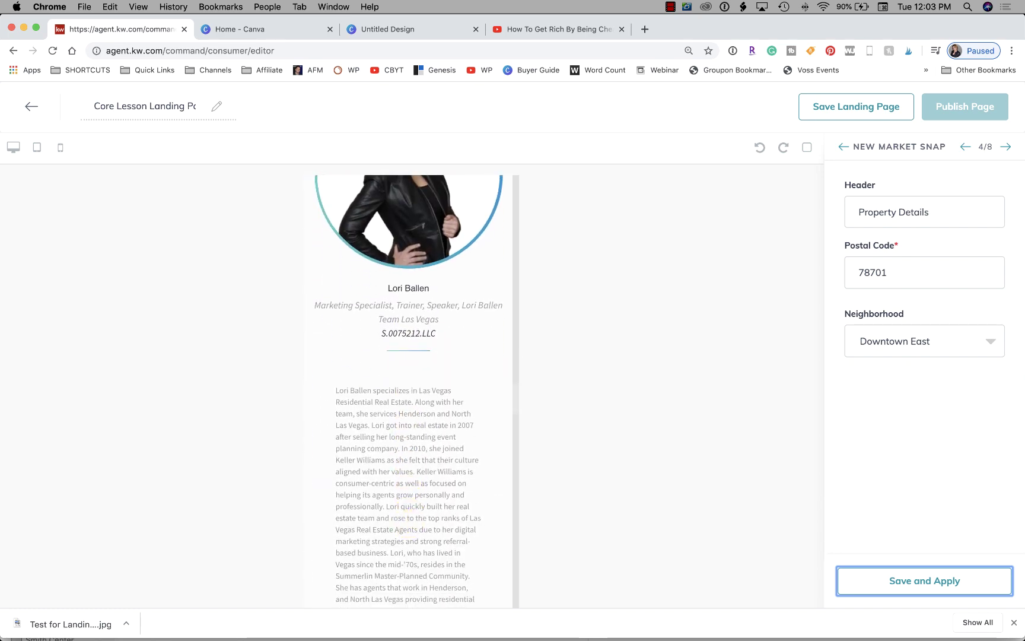
Save the market snap and move to the Your Local Expert section's settings
left_click(1007, 147)
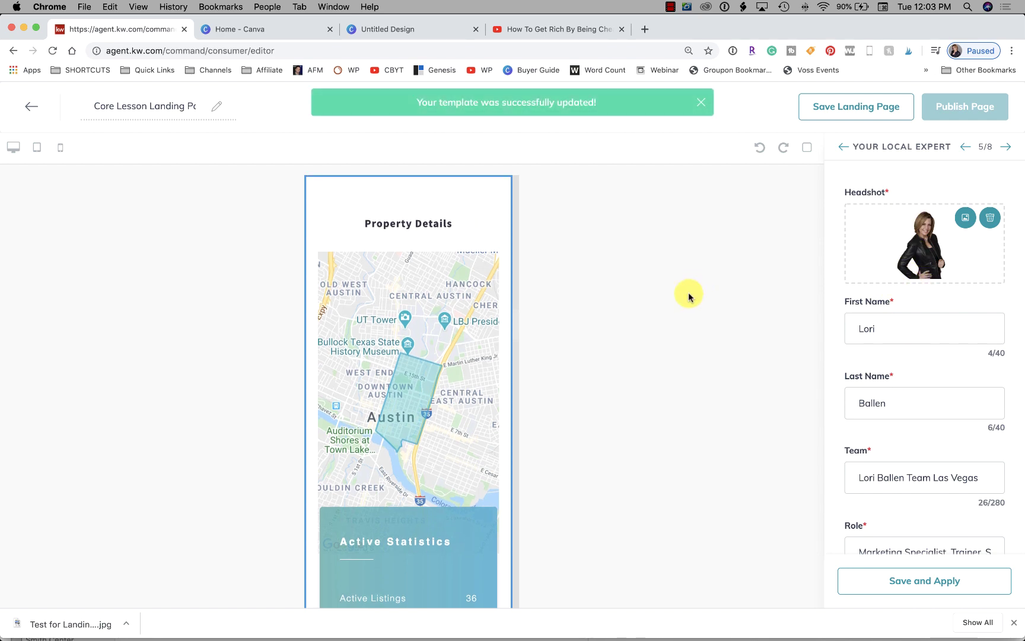
scroll(442, 324, "up", 5)
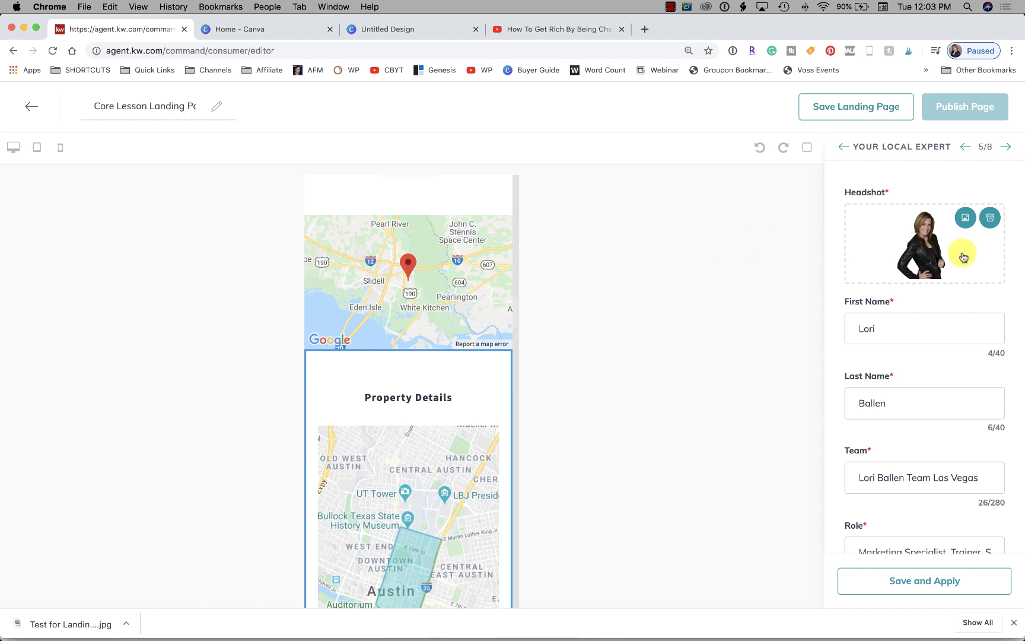
scroll(930, 249, "down", 5)
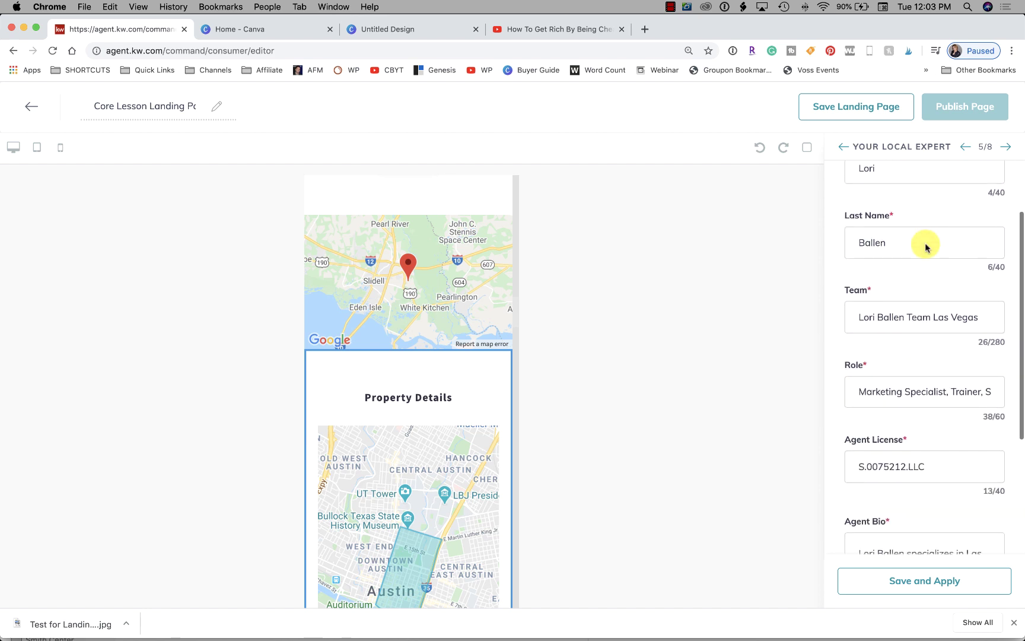
scroll(926, 246, "down", 5)
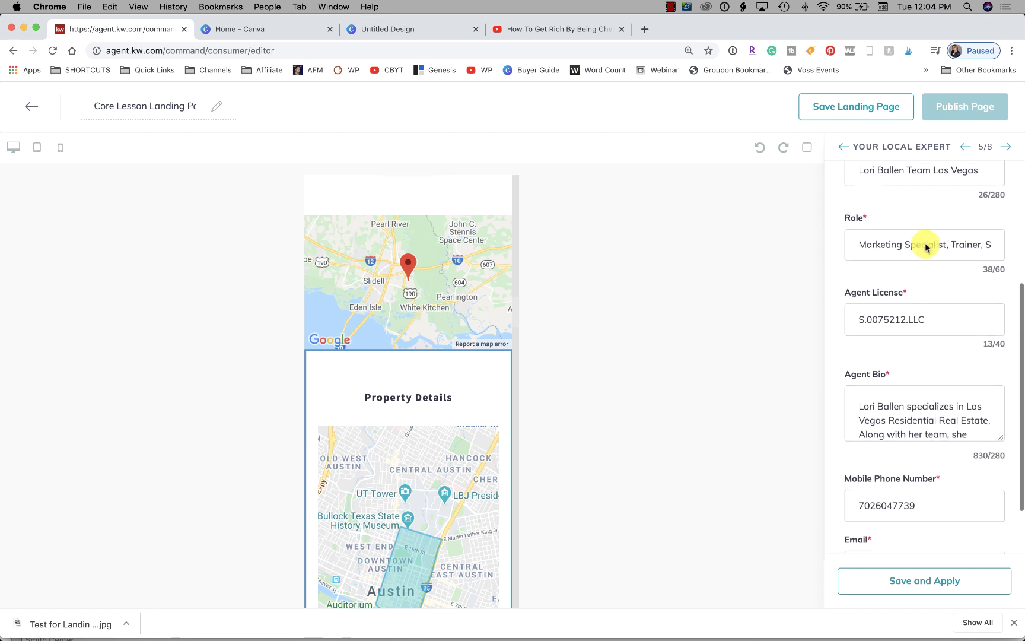
scroll(925, 246, "down", 5)
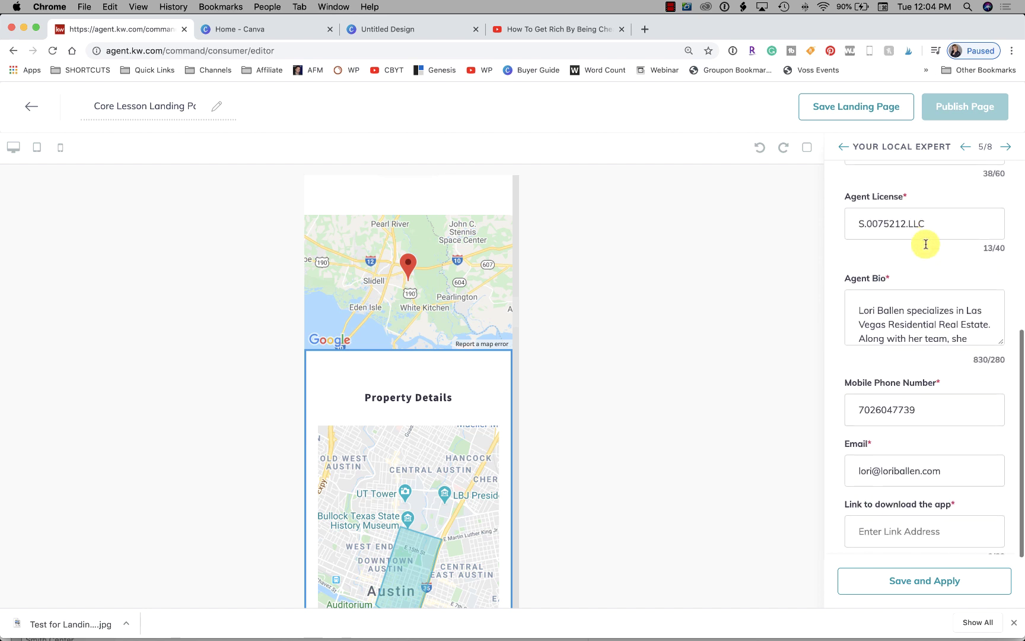
scroll(926, 247, "down", 5)
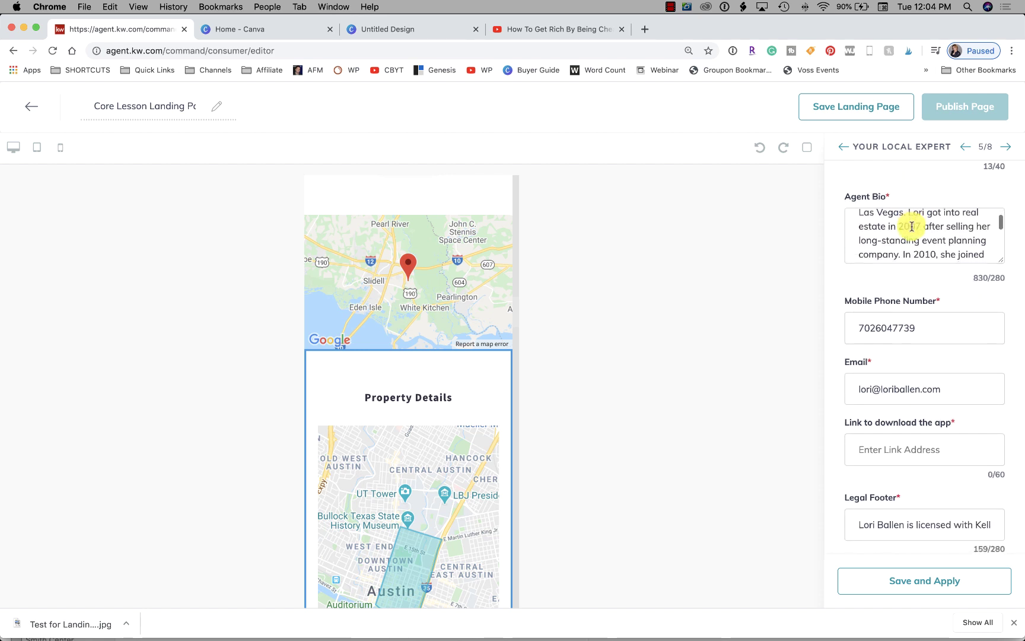
scroll(912, 226, "up", 6)
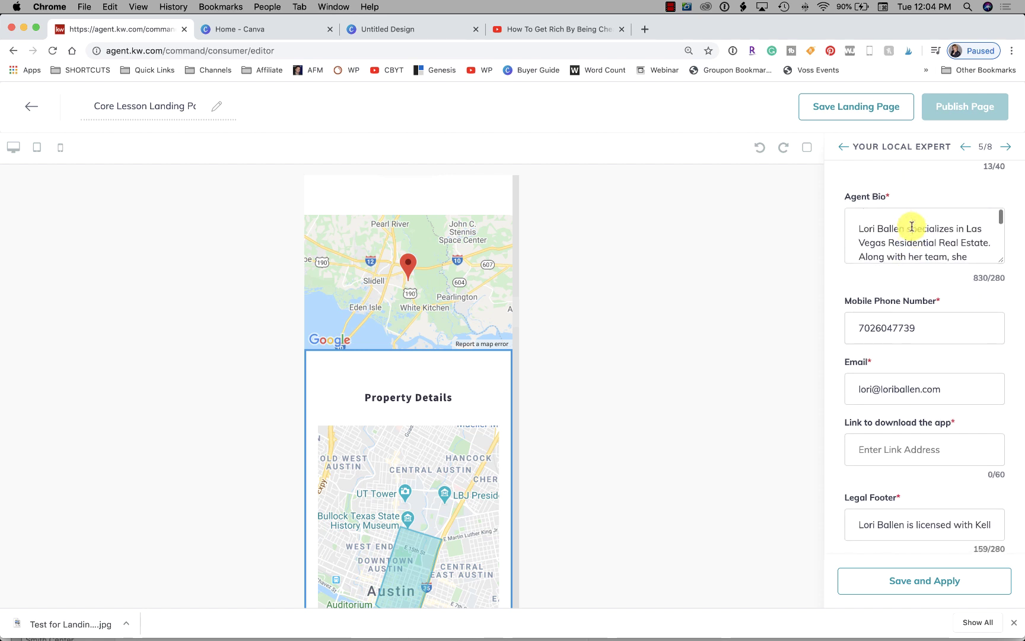
scroll(912, 229, "down", 1)
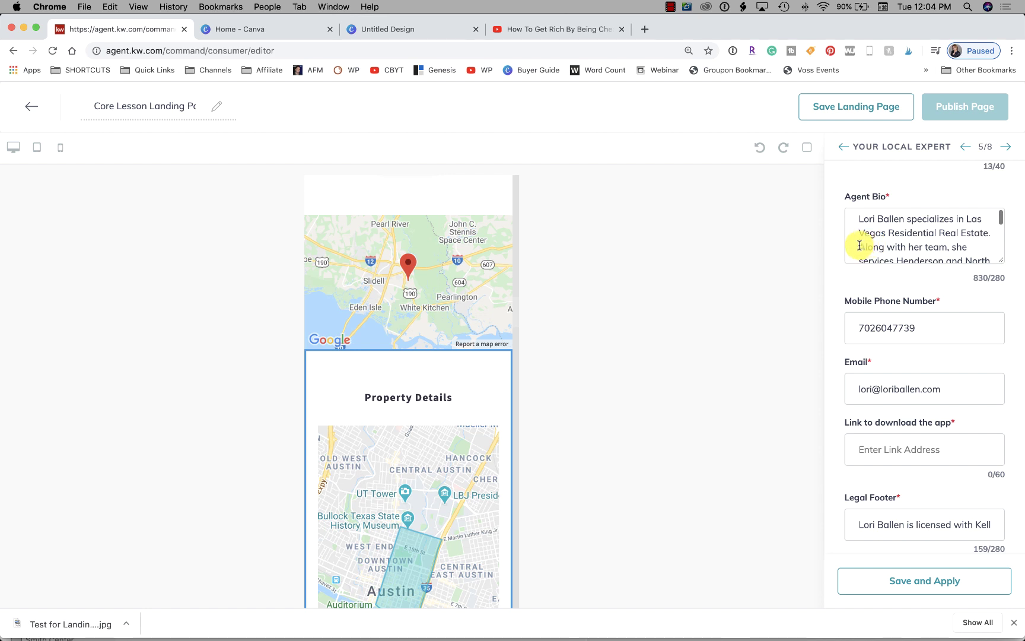
Delete the agent bio text after its first sentence and select the app download link field
left_click_drag(859, 245, 1010, 309)
key("BackSpace")
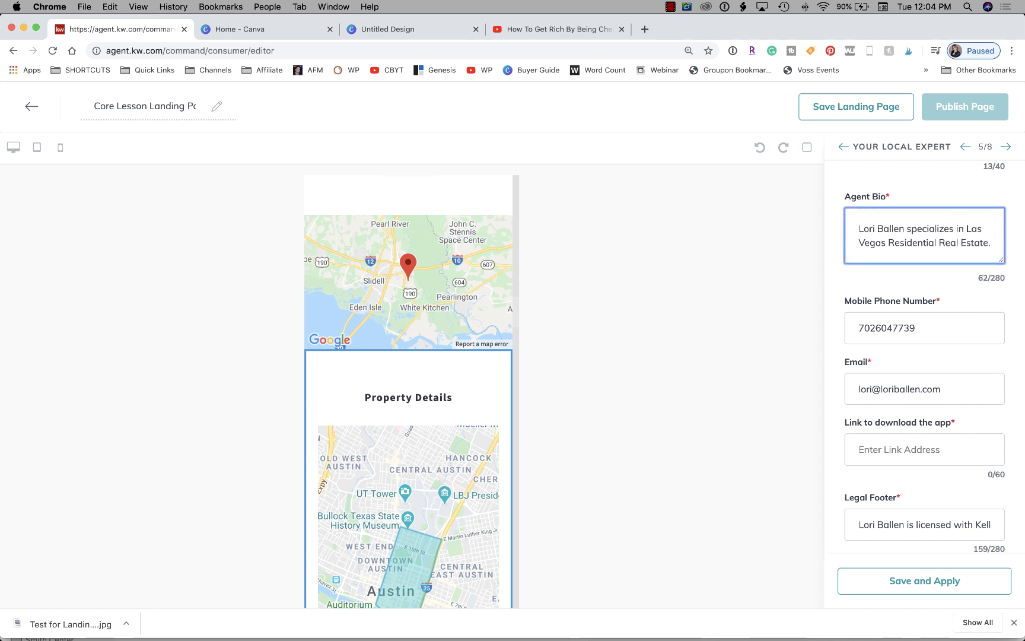
left_click(987, 193)
scroll(911, 246, "down", 1)
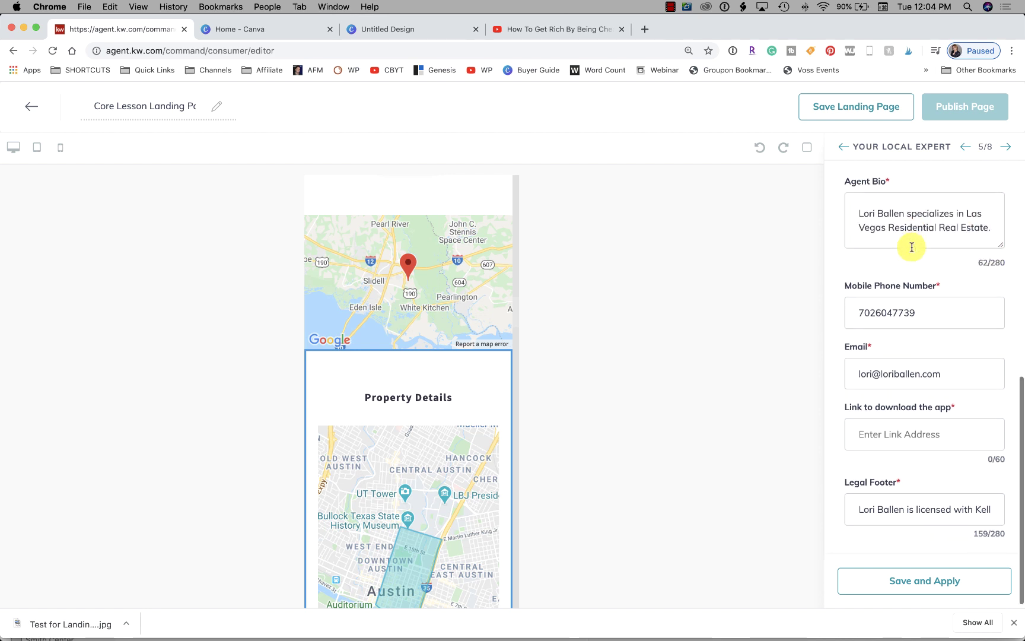
scroll(912, 247, "down", 1)
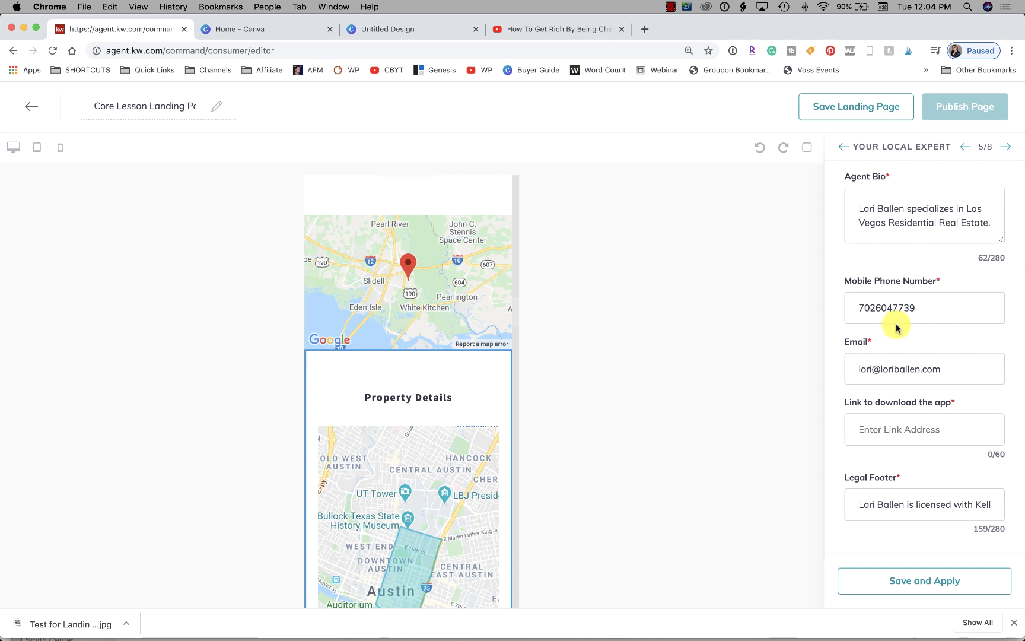
left_click(902, 430)
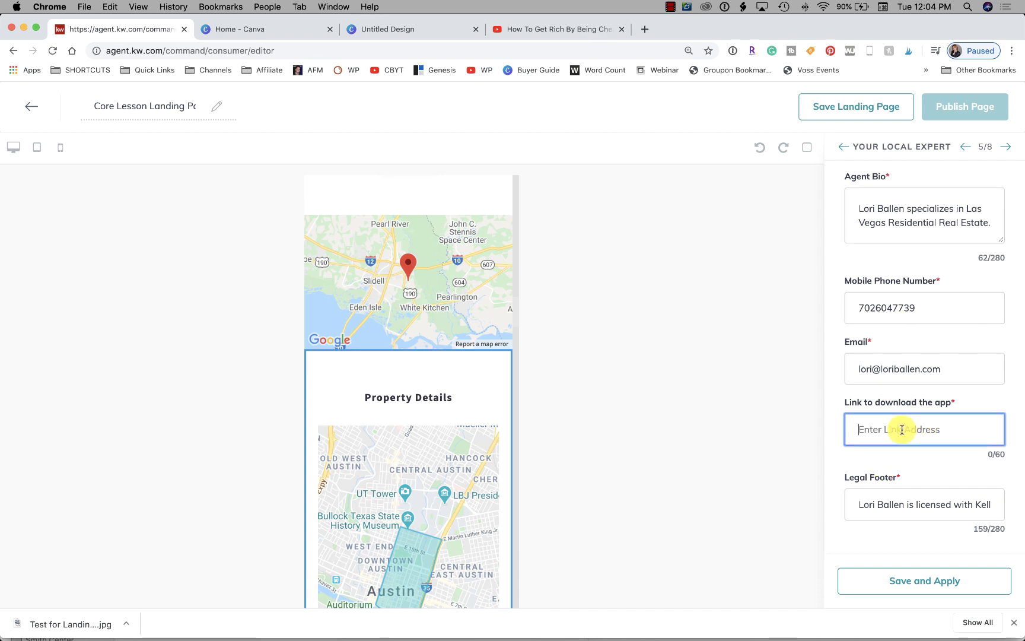
scroll(417, 388, "down", 15)
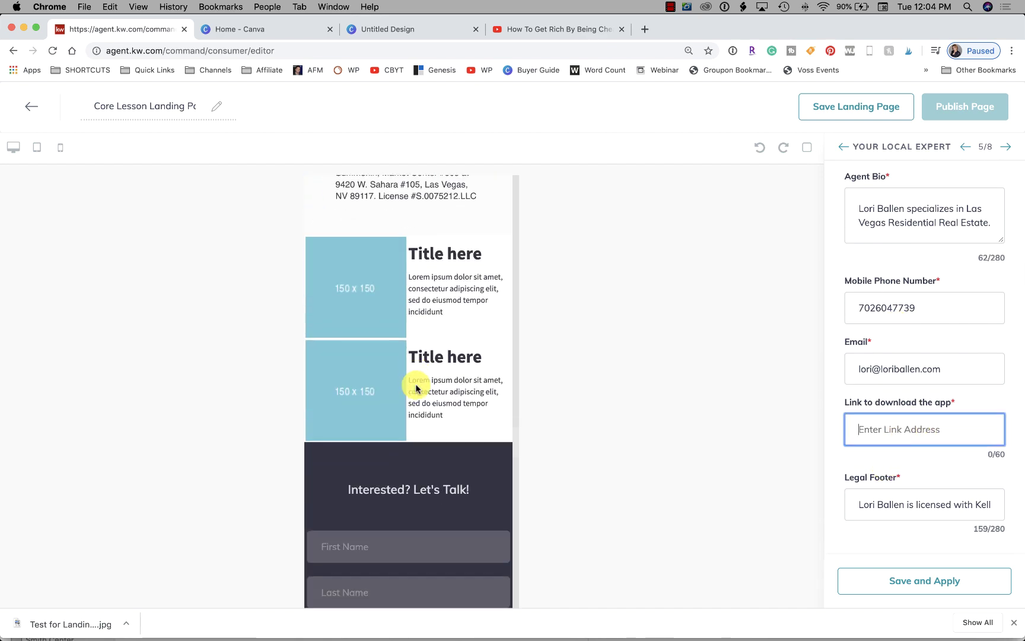
scroll(417, 389, "up", 3)
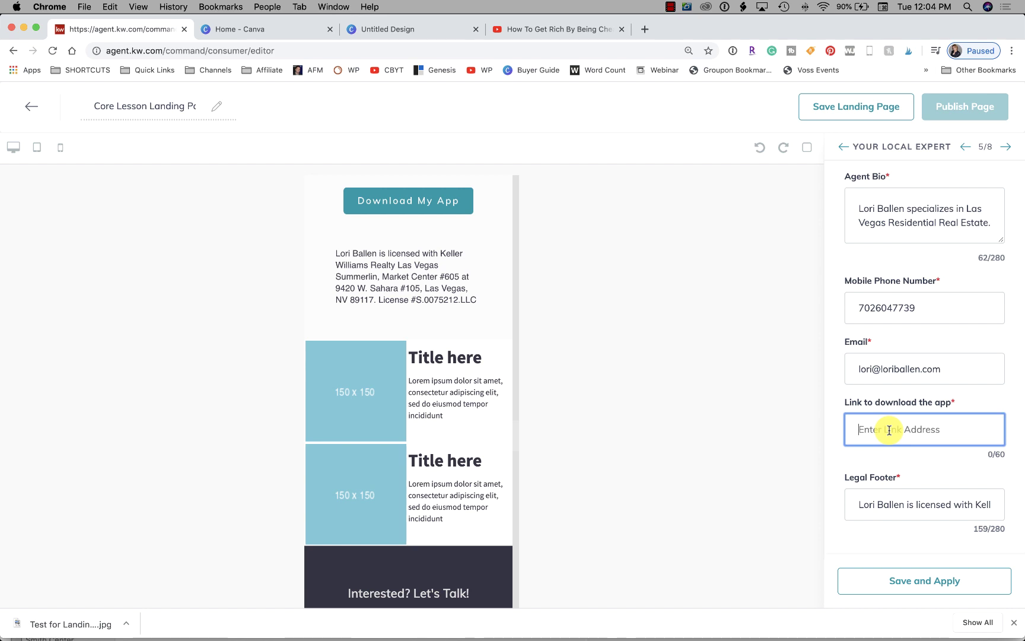
mouse_move(688, 629)
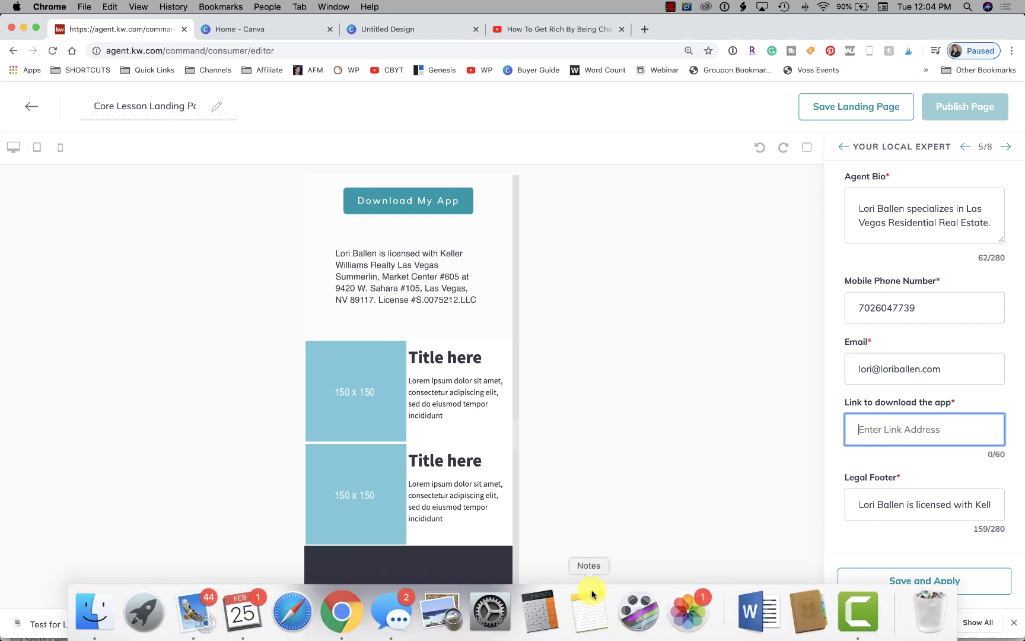
Search Notes for 'app' and select the URL in the KW Command APP note
left_click(596, 625)
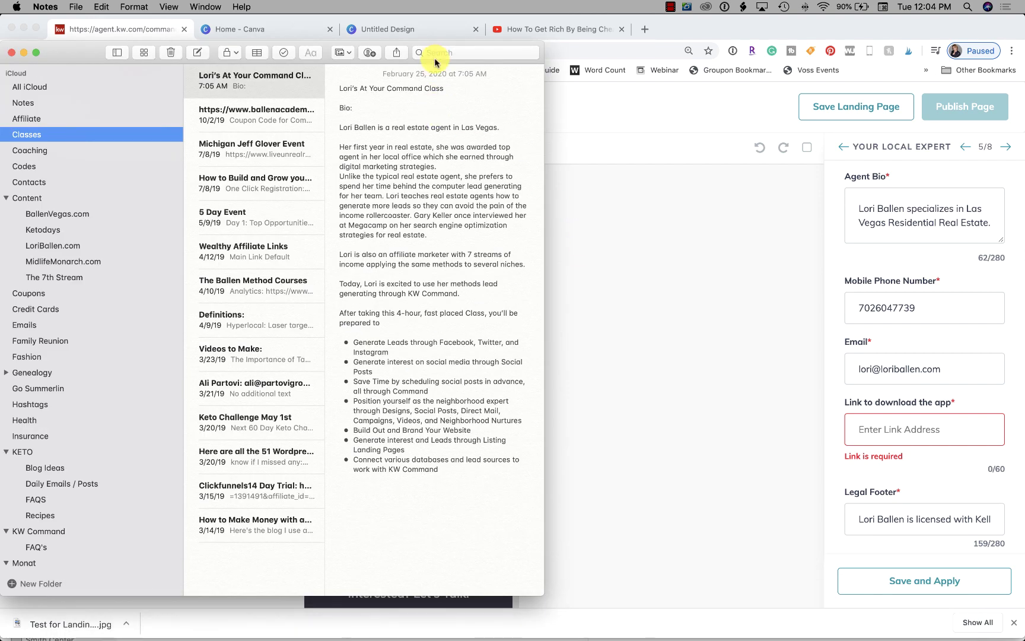
left_click(438, 52)
type("app")
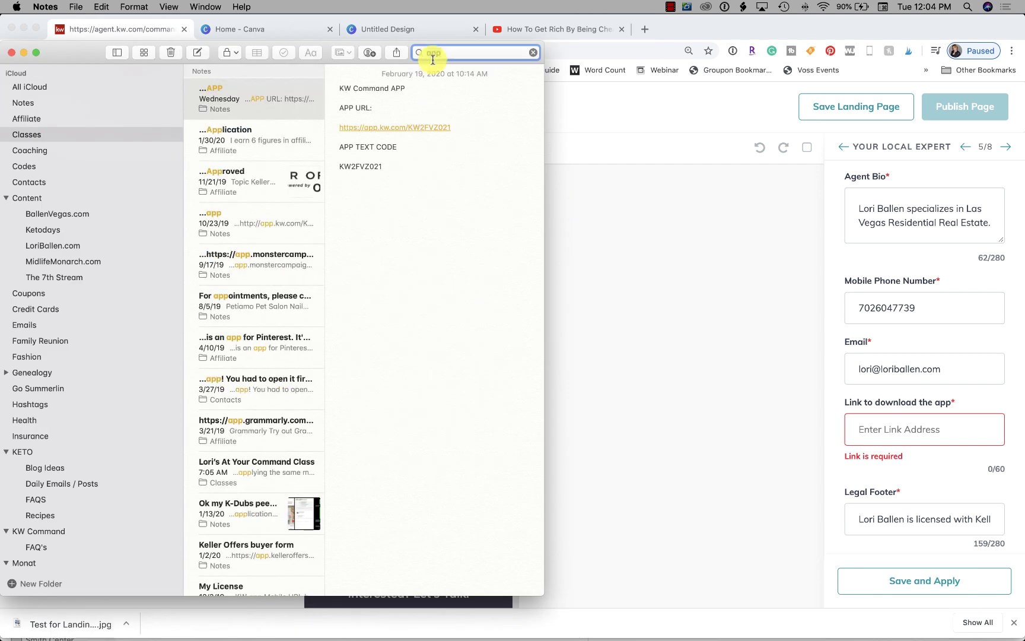
left_click_drag(469, 128, 386, 125)
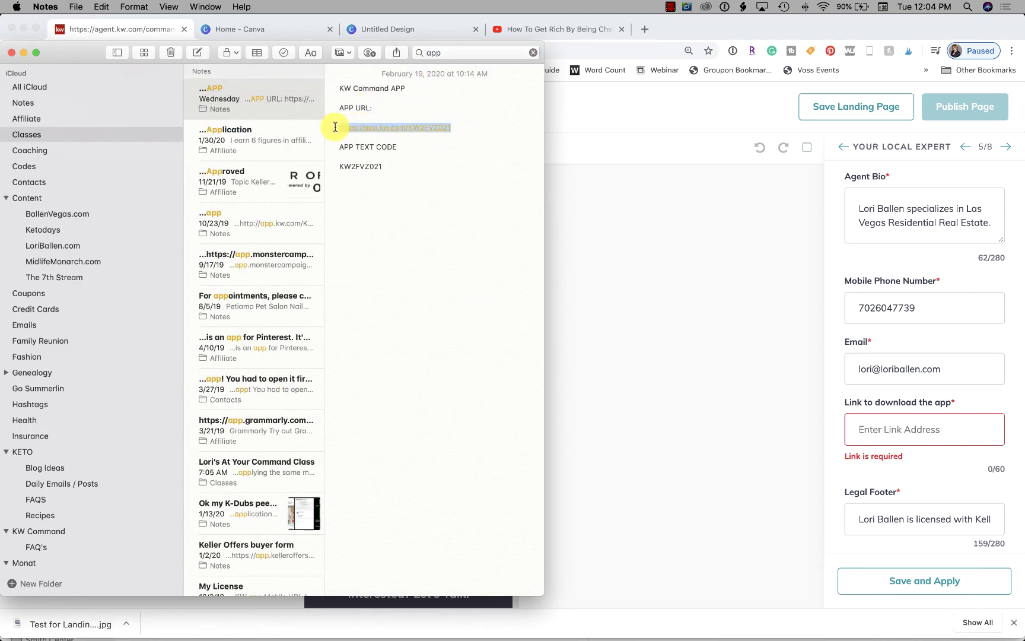
Paste the app URL into the download-app link field, save, and go to Lead Form
left_click(870, 430)
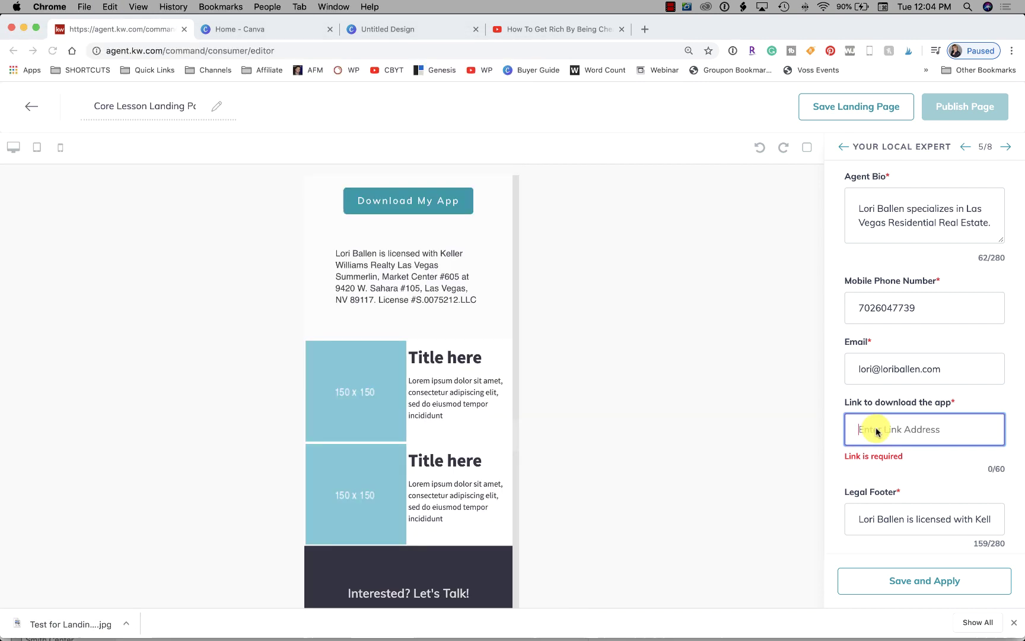
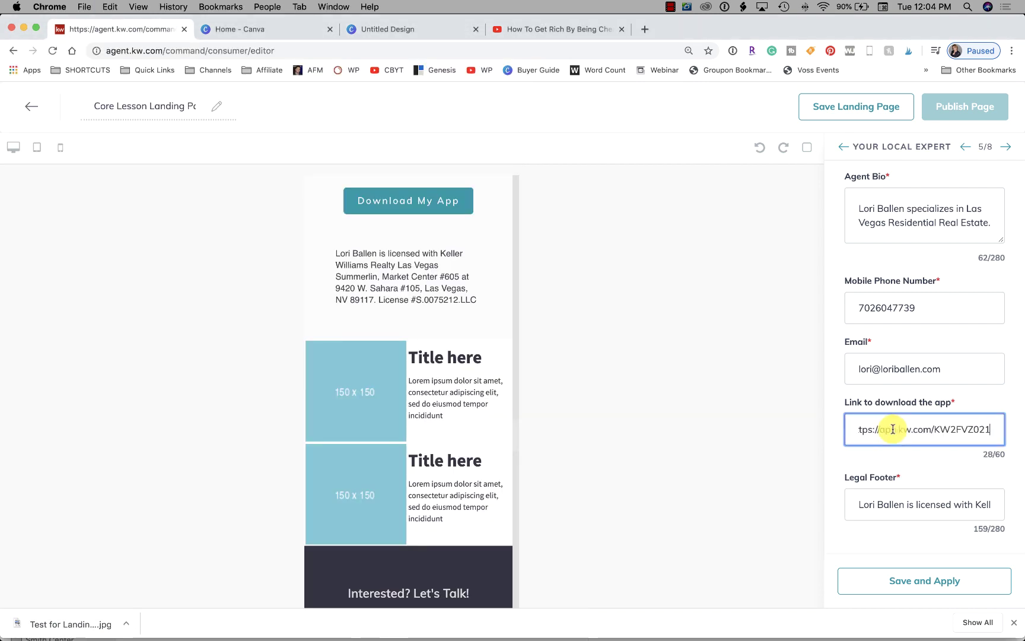
left_click(900, 592)
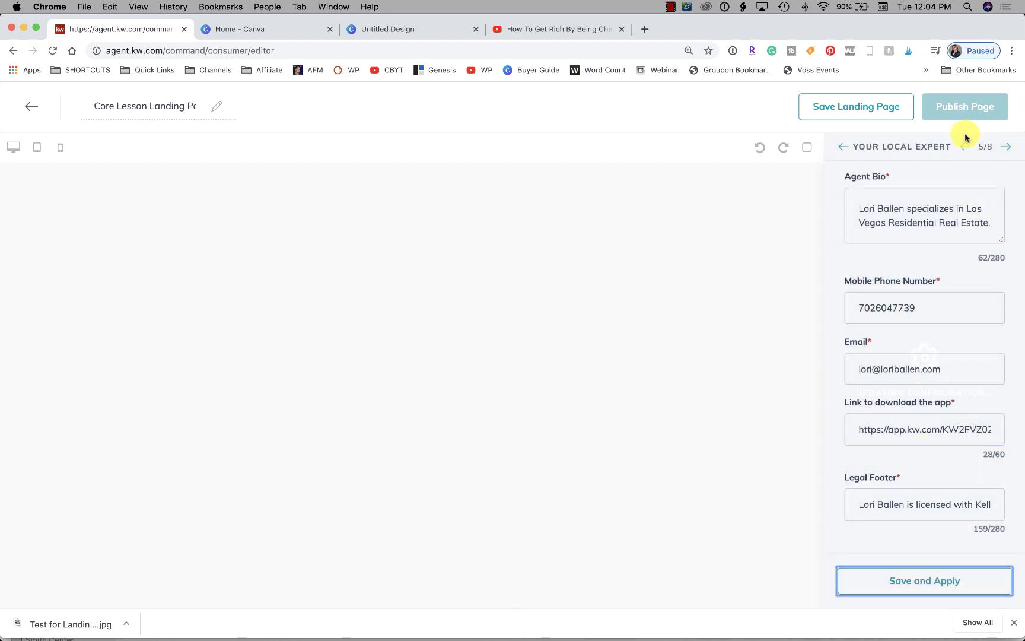
left_click(1007, 148)
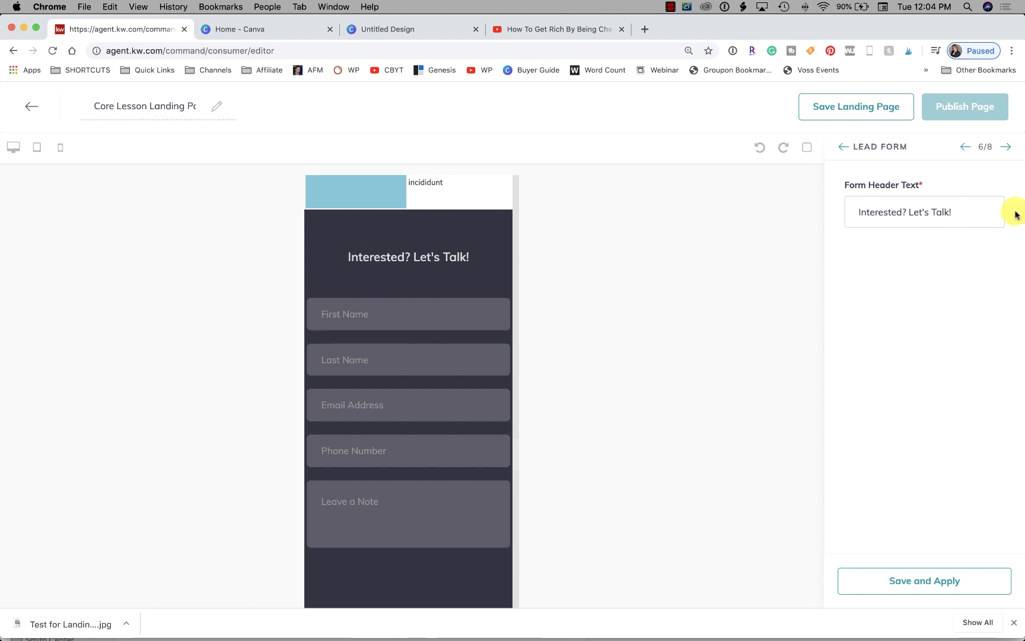
Change the lead form header to 'Get a Free Home Buyers Guide', save, and advance to Testimonial Capture
left_click_drag(963, 215, 813, 203)
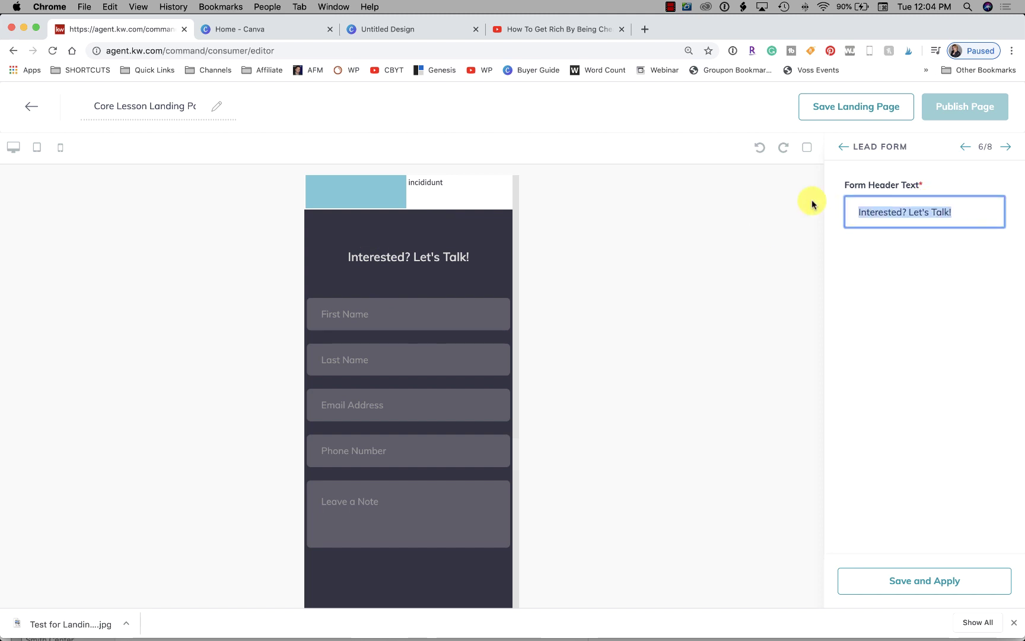
type("Get a Free Home Buyers Guide")
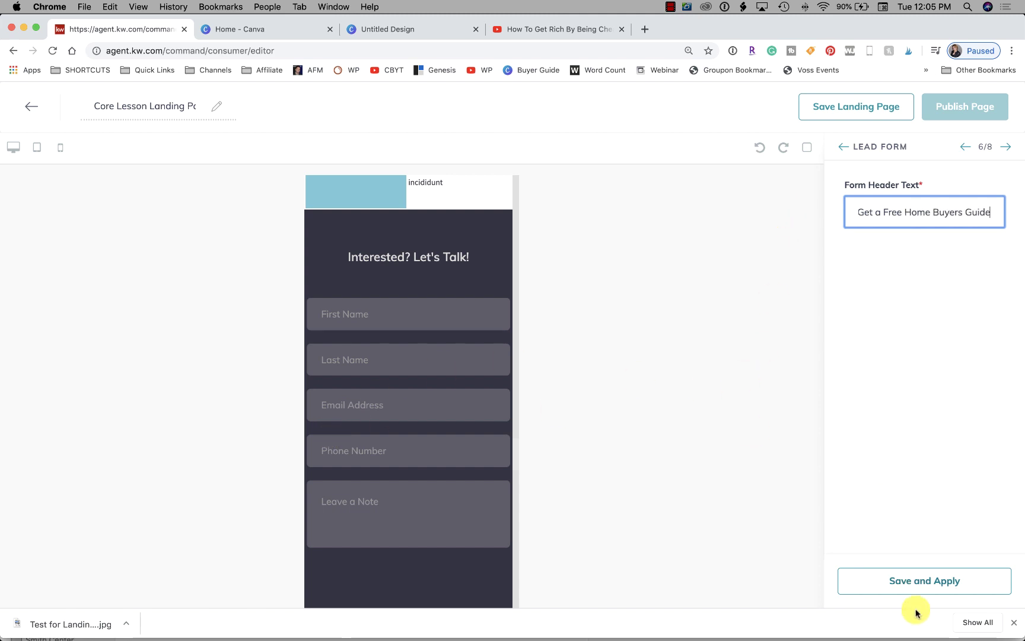
left_click(919, 582)
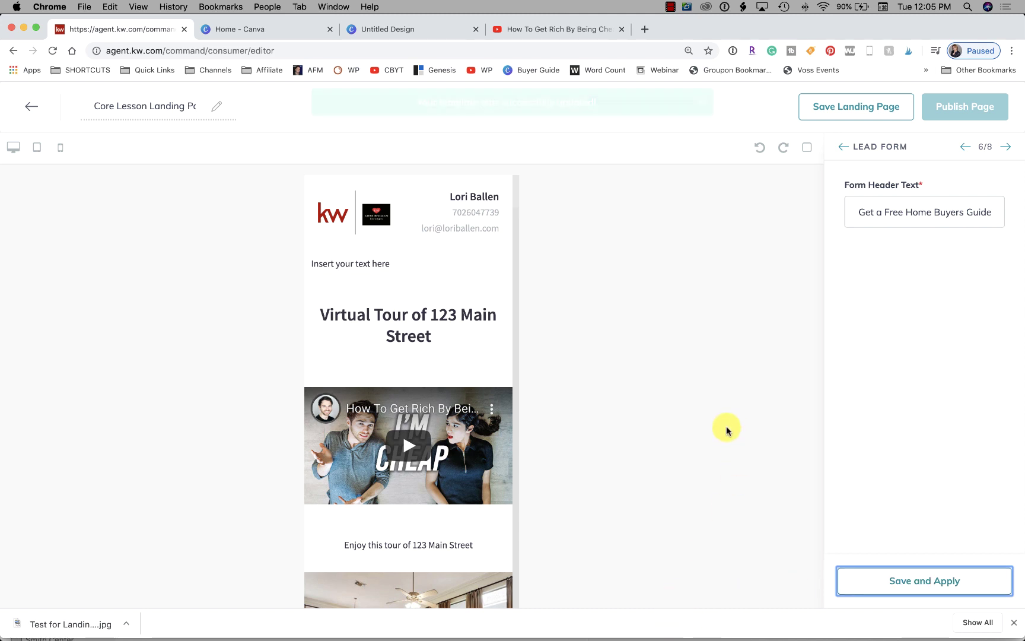
scroll(405, 419, "down", 15)
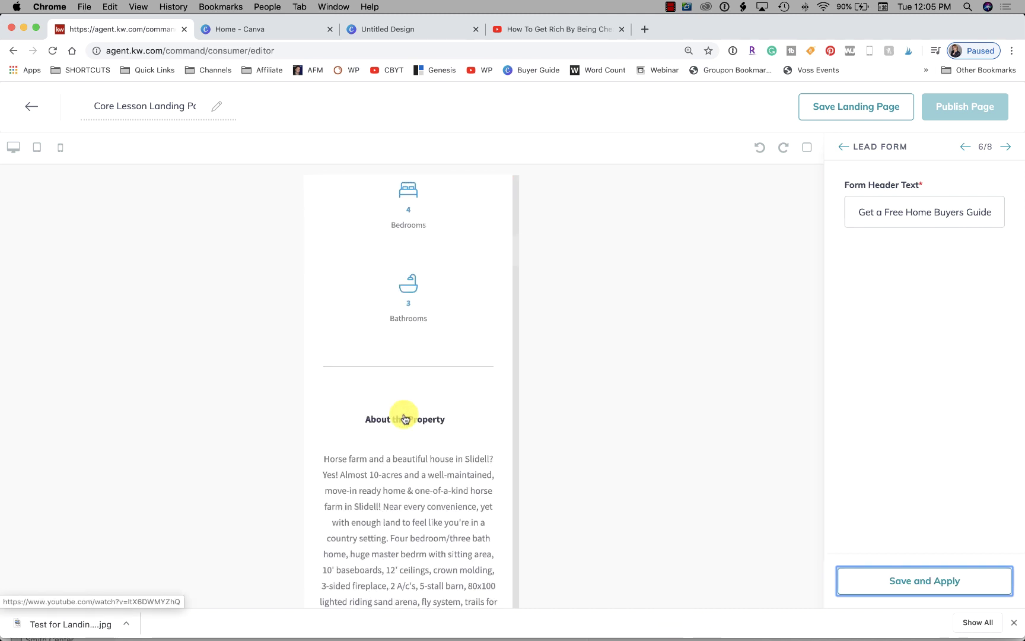
scroll(405, 419, "down", 15)
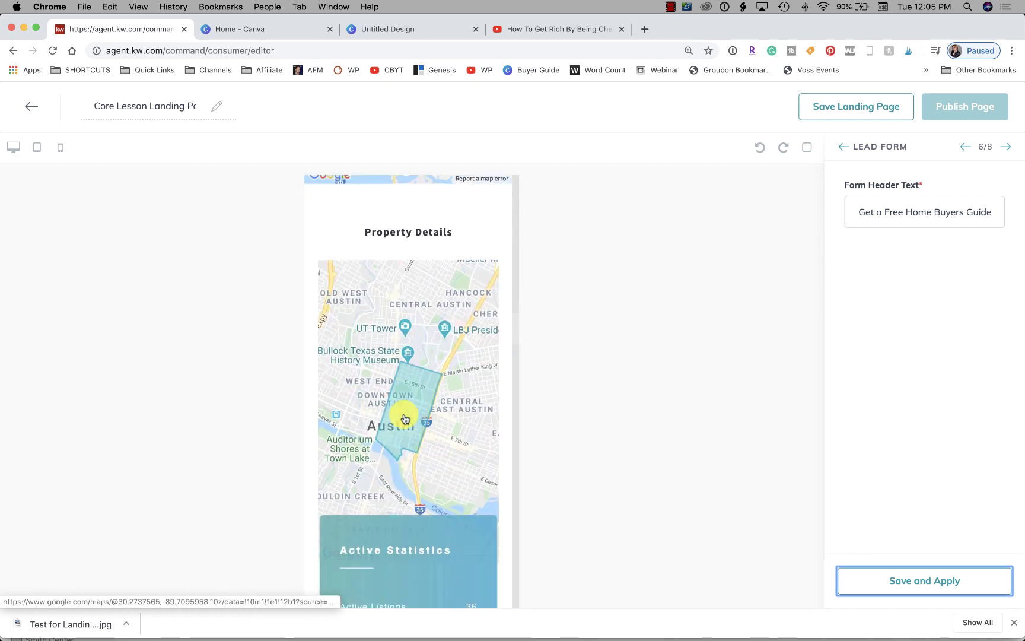
scroll(406, 419, "down", 15)
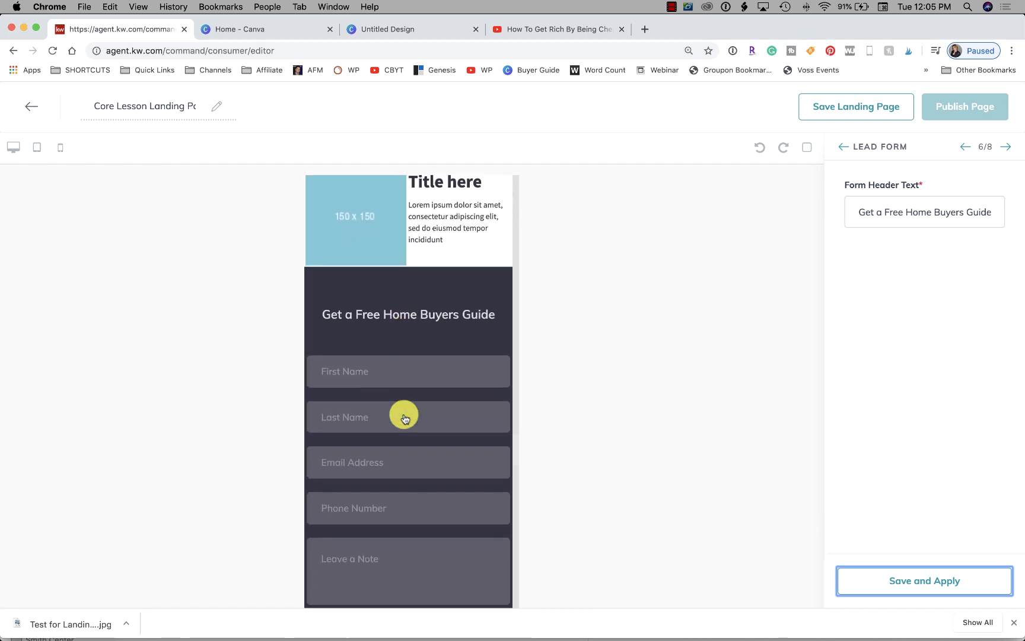
scroll(405, 419, "up", 1)
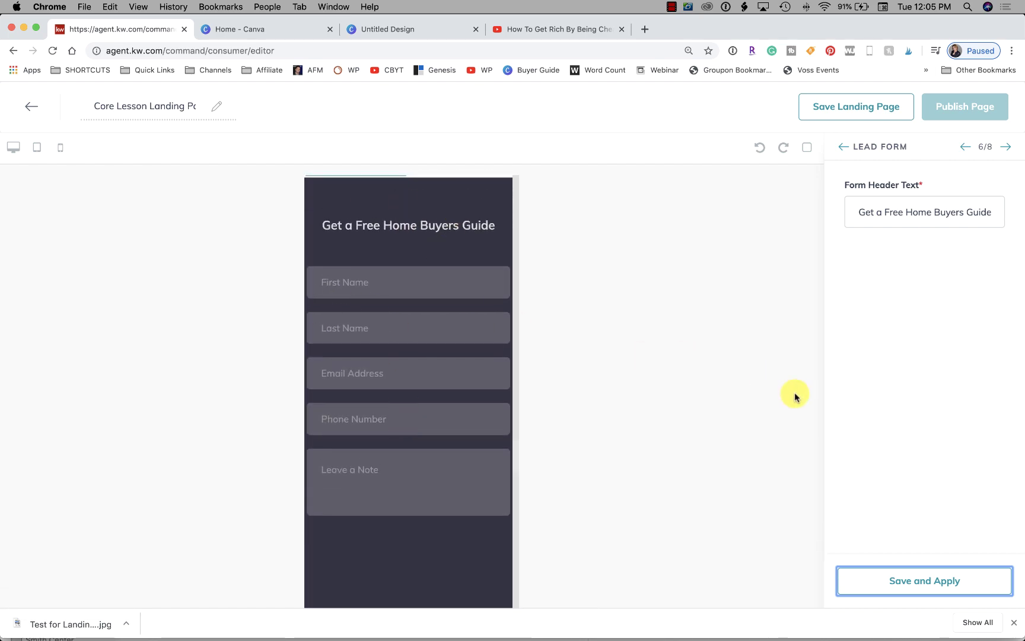
left_click(1009, 147)
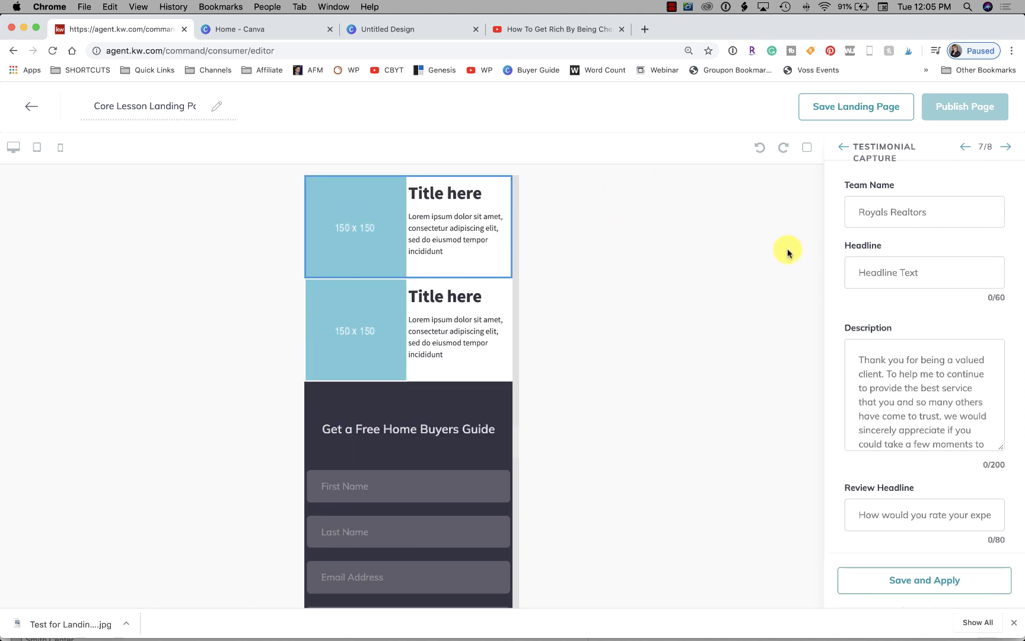
Enter the agent's team name in the Testimonial Capture Team Name field
scroll(907, 447, "down", 5)
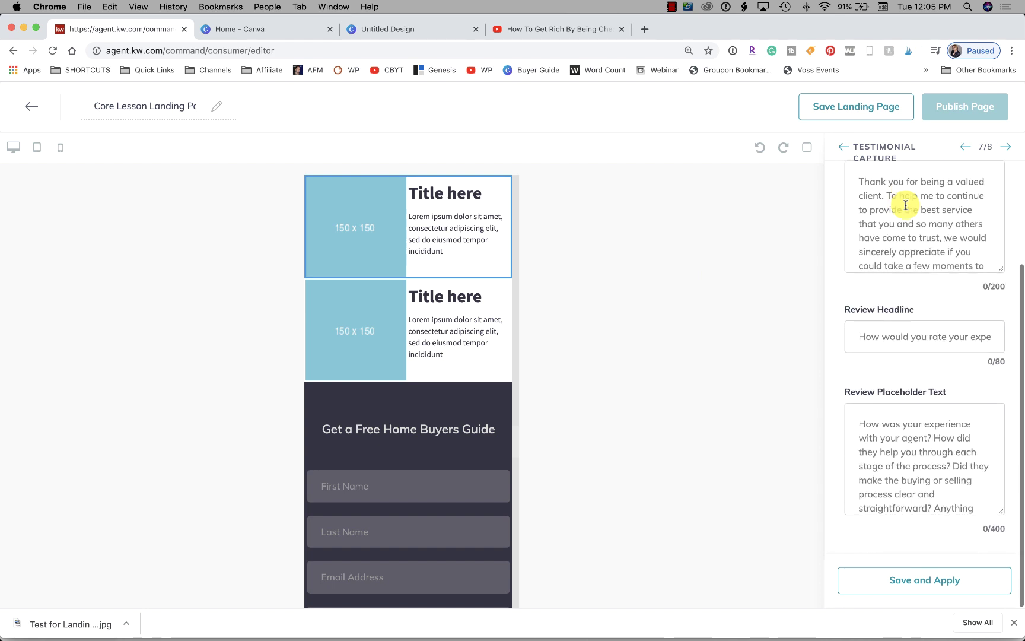
scroll(899, 265, "up", 5)
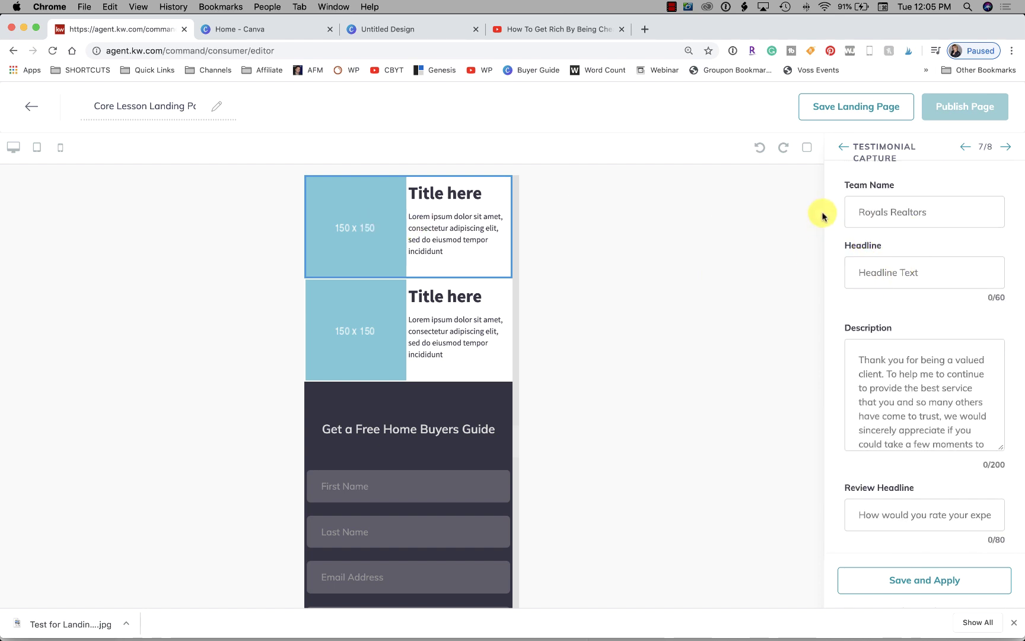
left_click(878, 215)
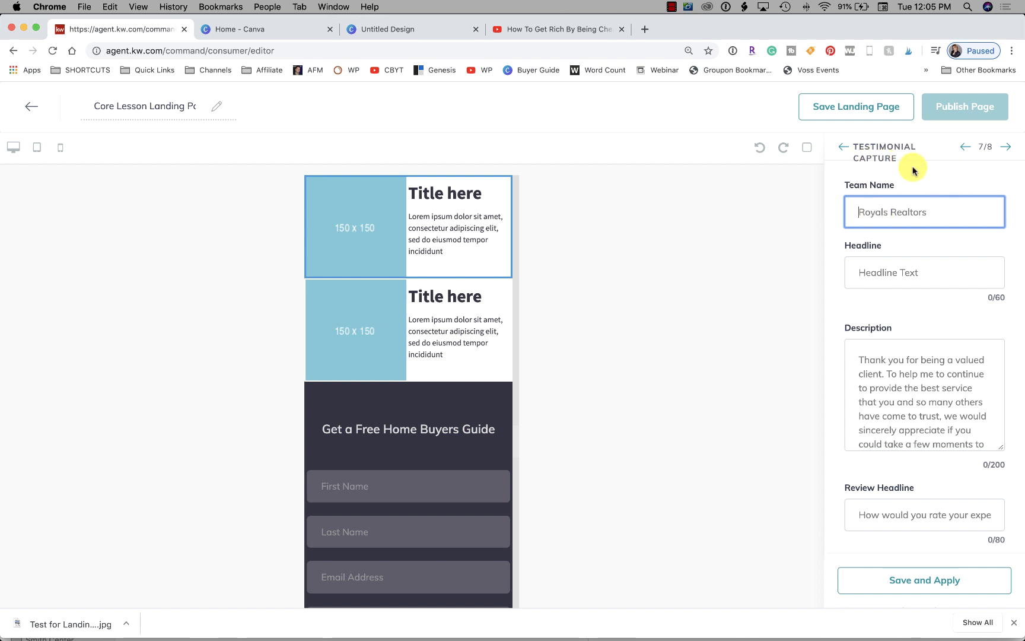
scroll(511, 310, "up", 5)
scroll(508, 310, "up", 5)
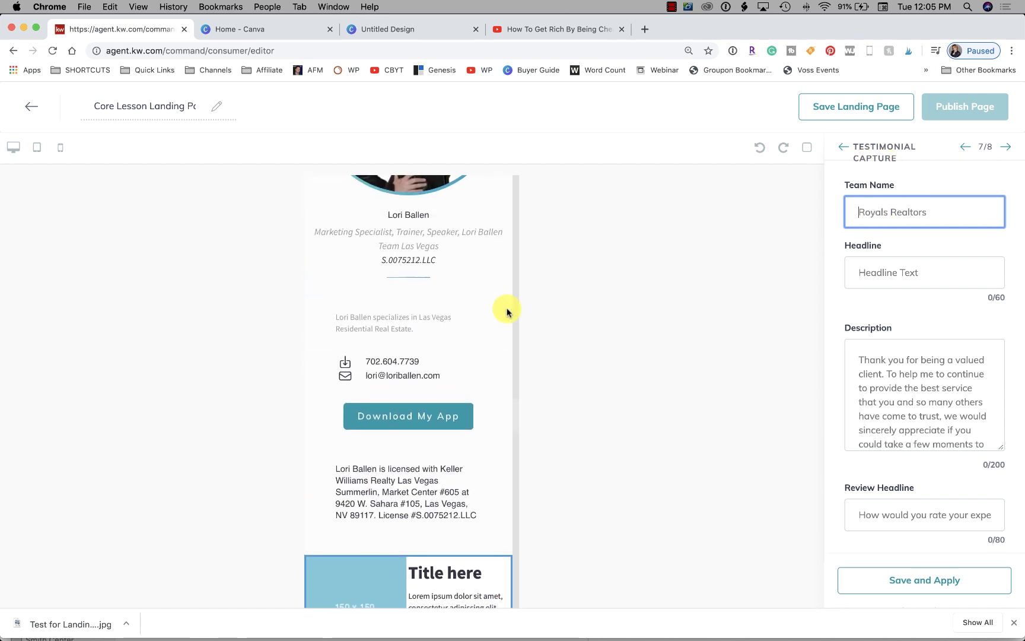
scroll(508, 309, "down", 3)
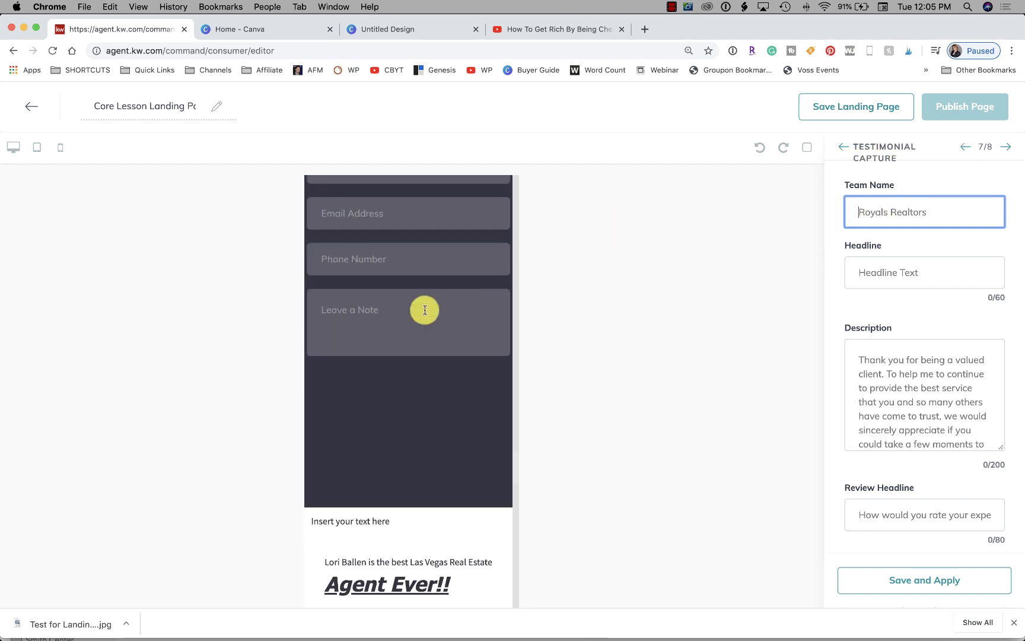
scroll(398, 339, "down", 7)
scroll(398, 345, "down", 12)
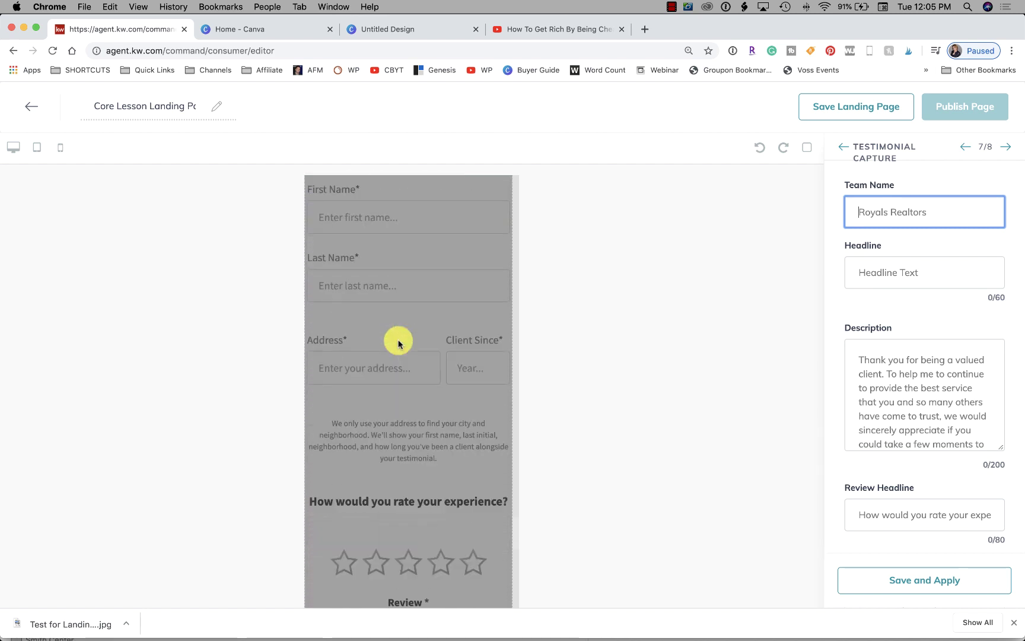
scroll(398, 344, "up", 10)
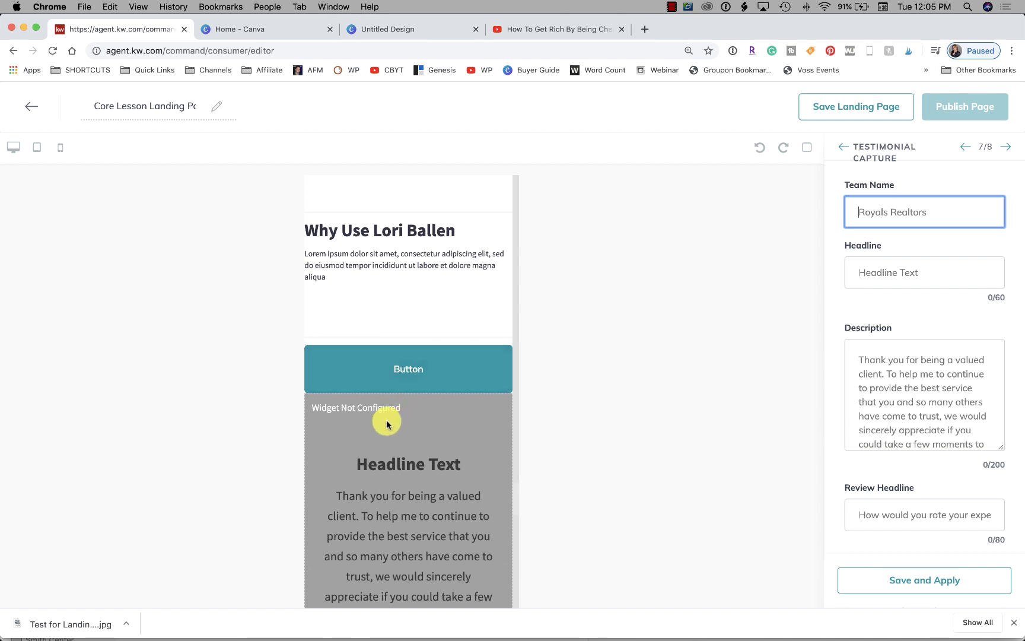
scroll(385, 422, "down", 3)
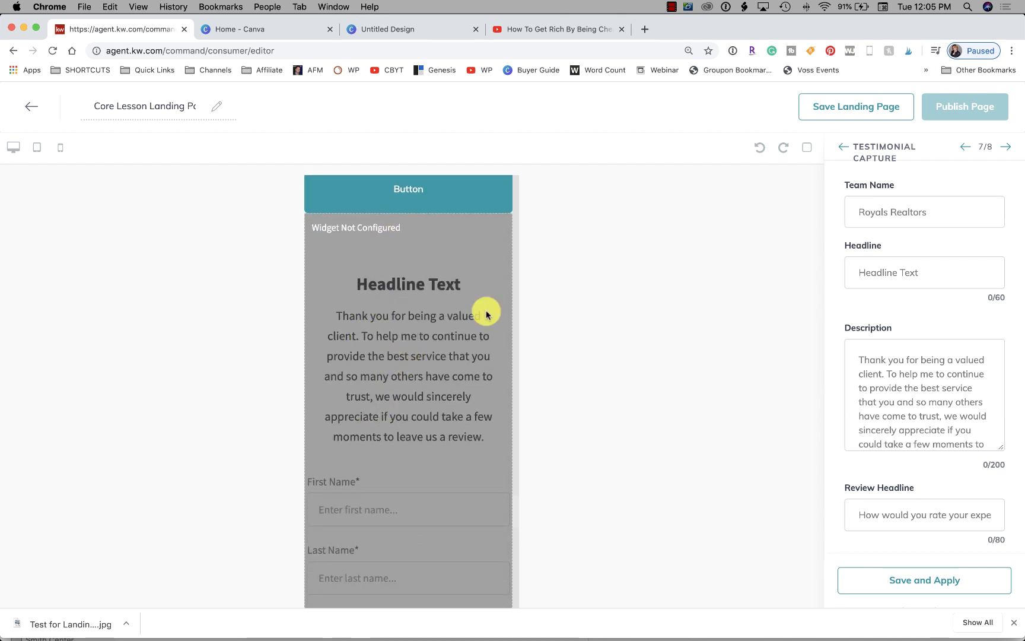
left_click(936, 212)
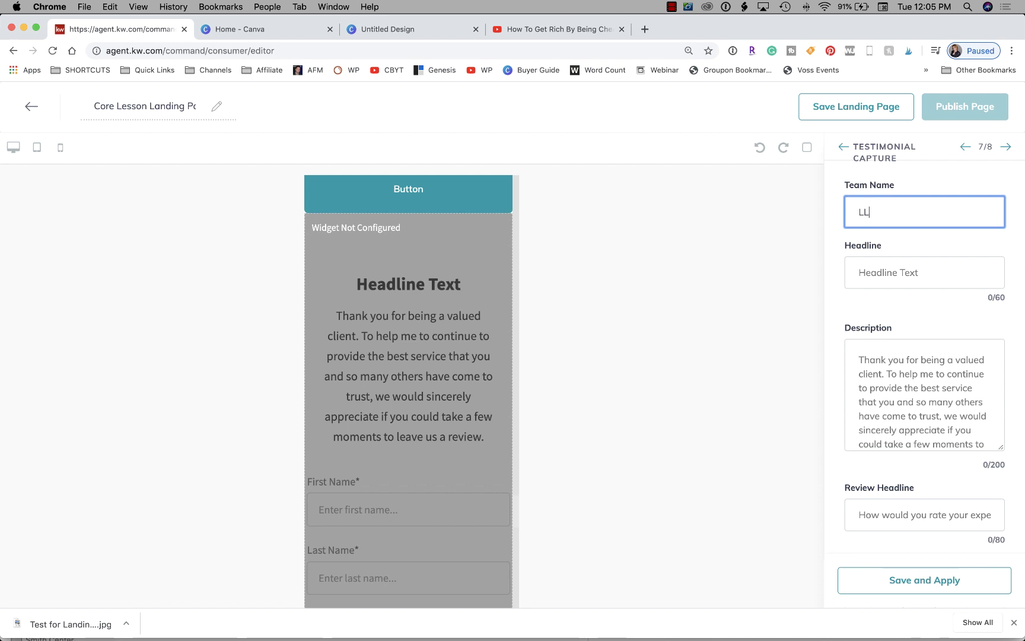
type("Lori Ballen Teeam")
key("Tab")
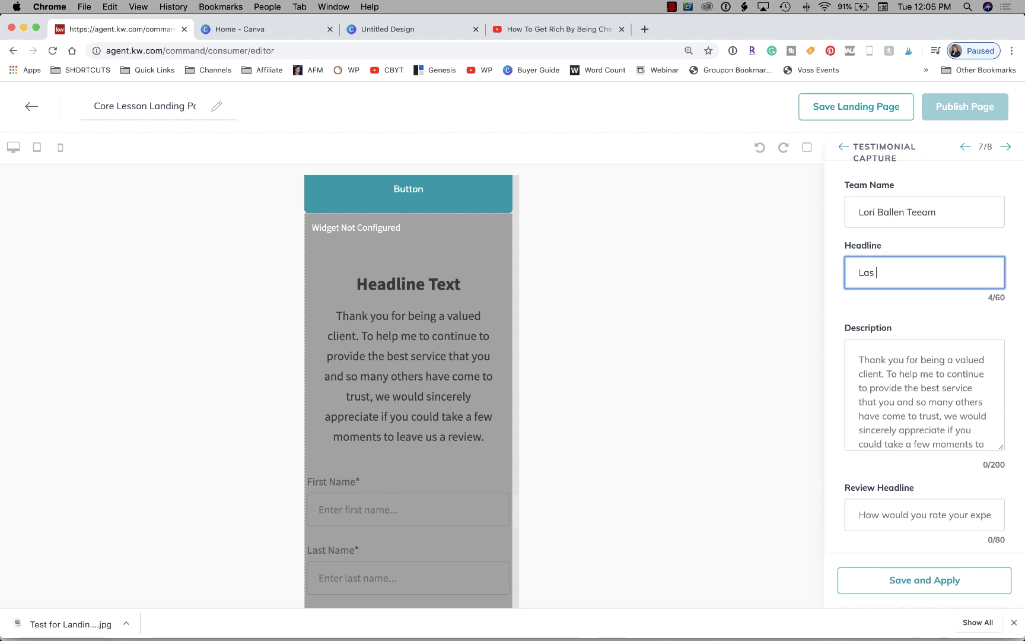
Check the Las Vegas headline and description, then advance to the Legal Footer settings
scroll(940, 350, "down", 1)
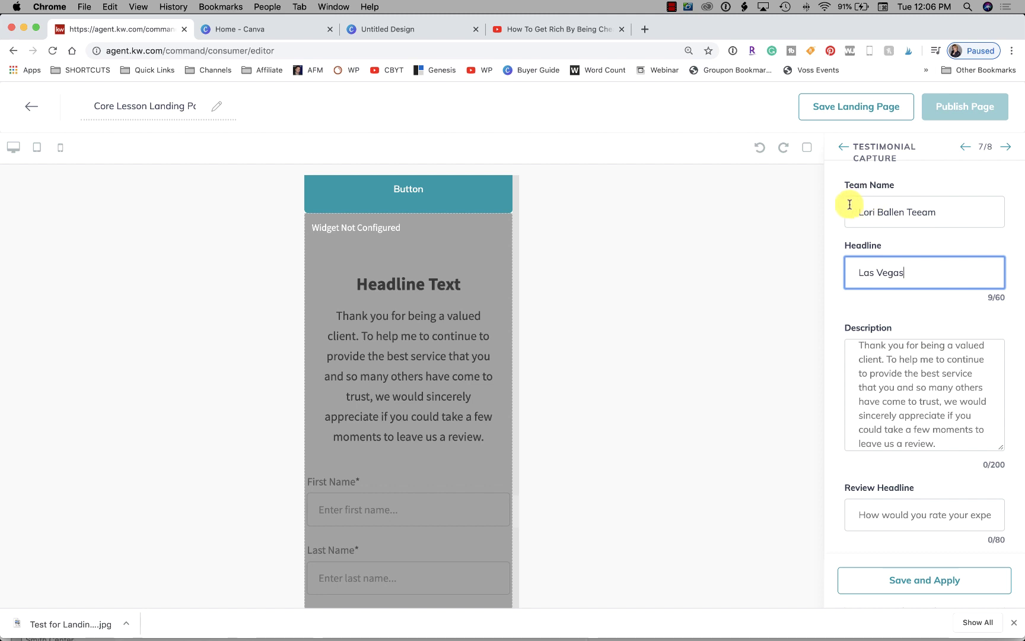
scroll(909, 338, "down", 3)
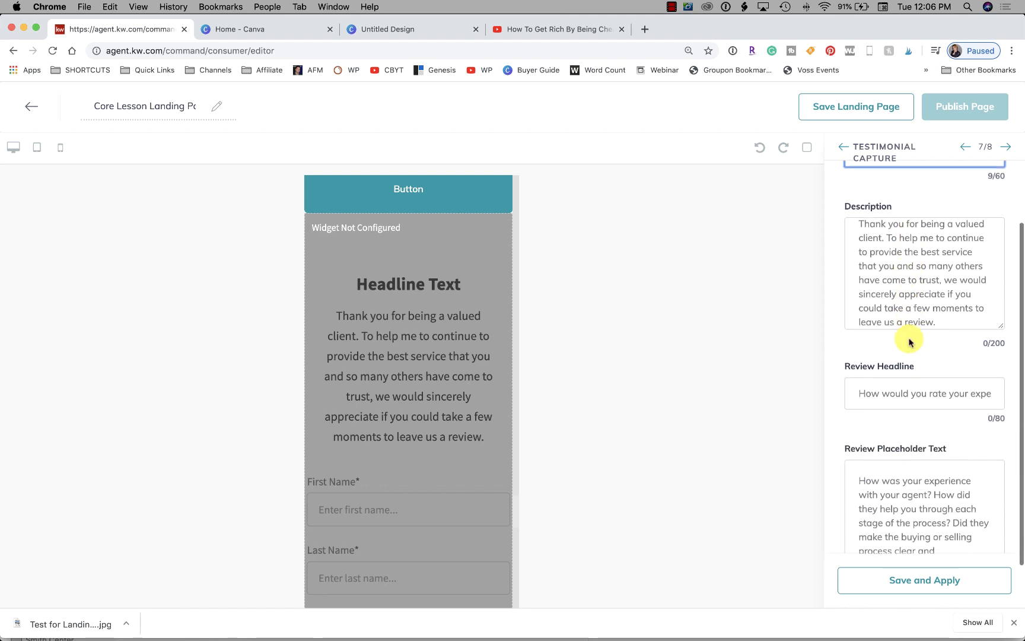
scroll(910, 341, "down", 1)
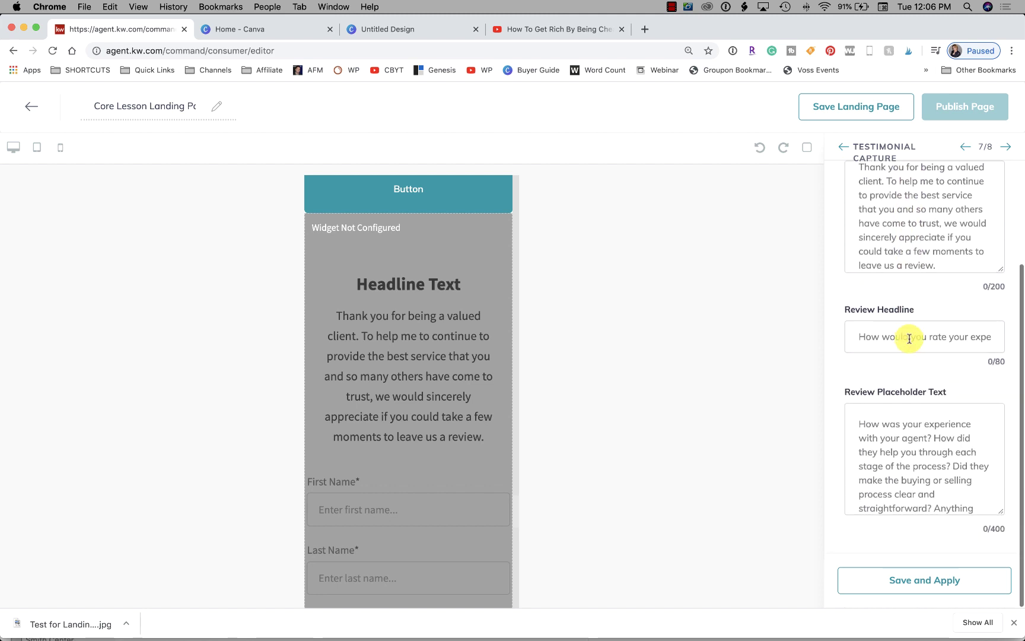
left_click(912, 204)
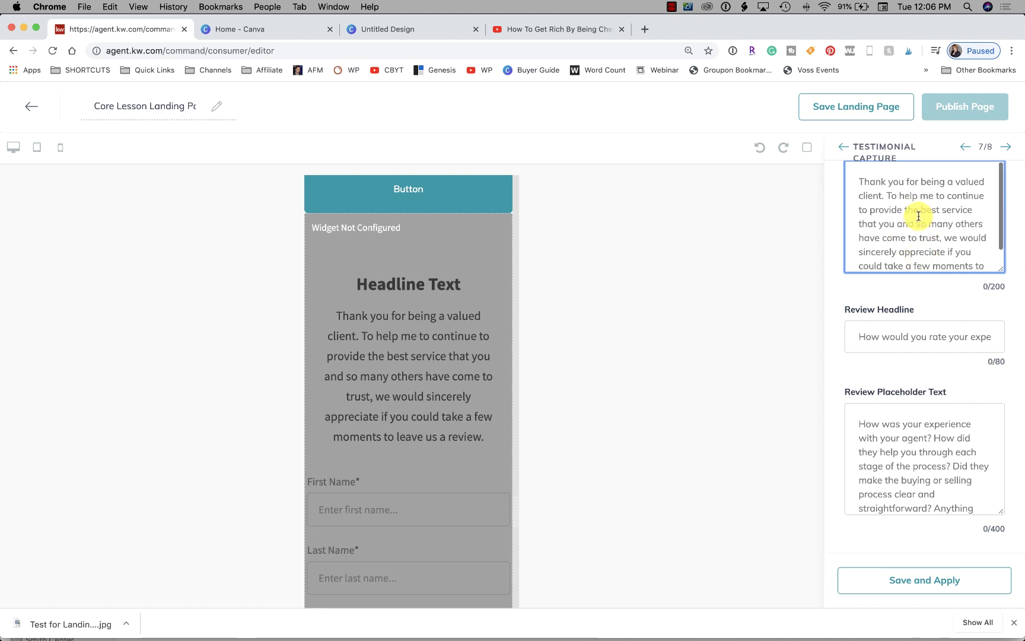
scroll(908, 207, "down", 1)
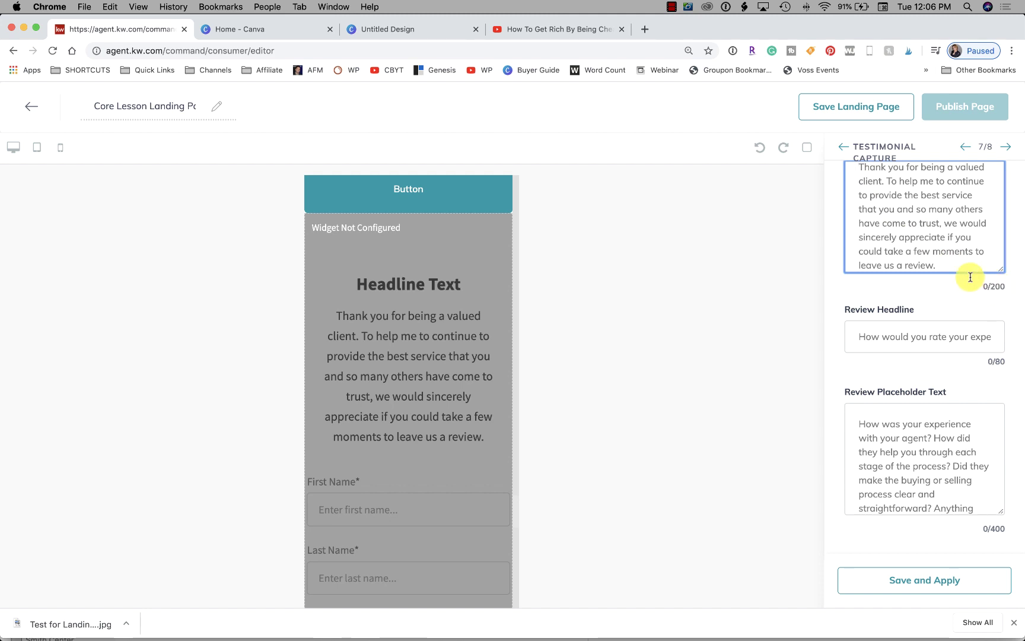
scroll(921, 224, "down", 1)
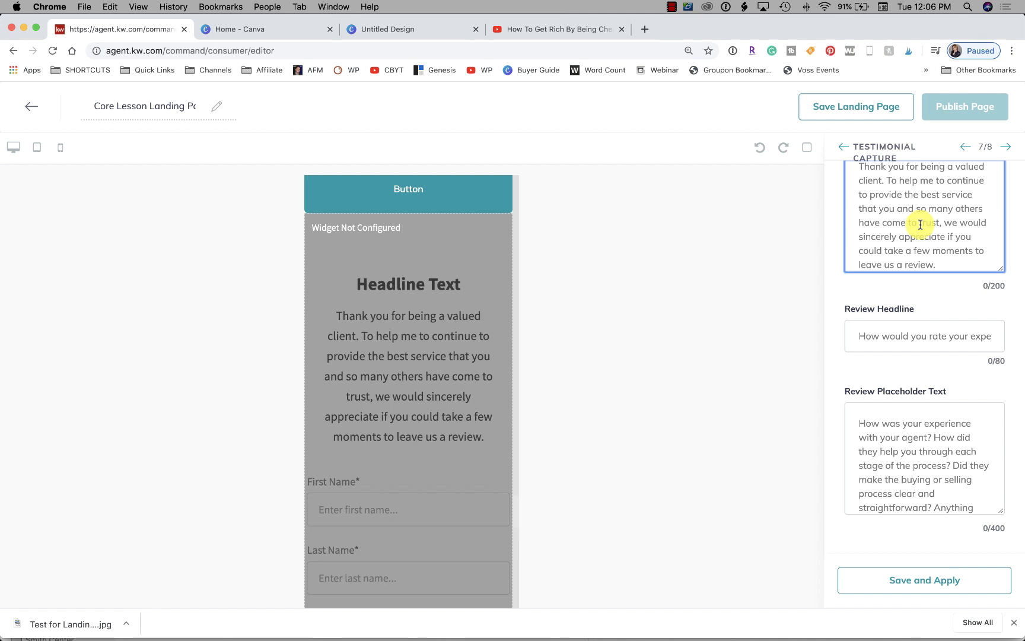
scroll(935, 190, "up", 1)
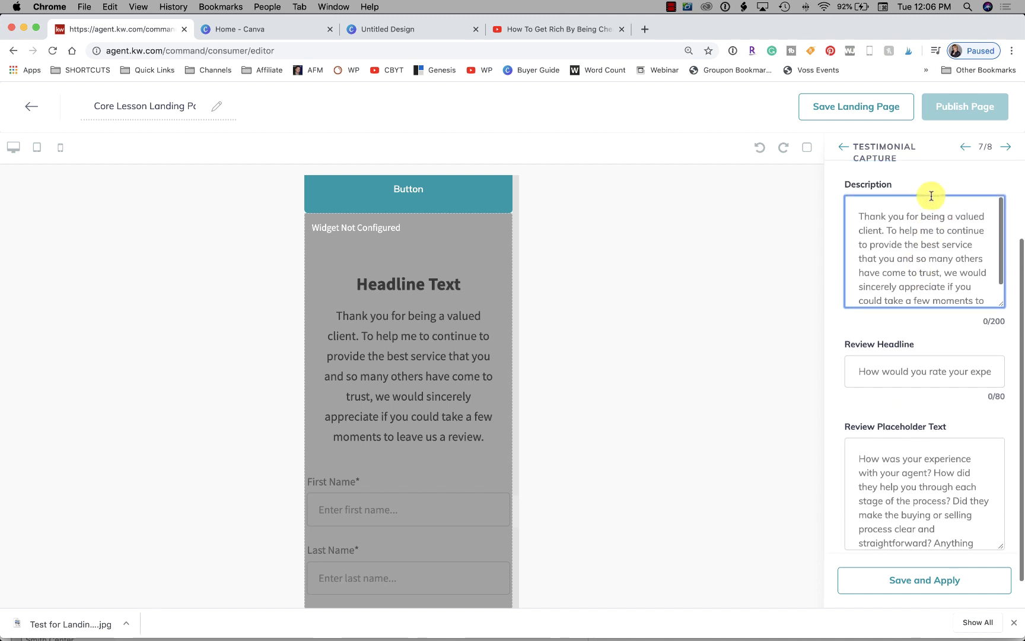
scroll(932, 196, "down", 3)
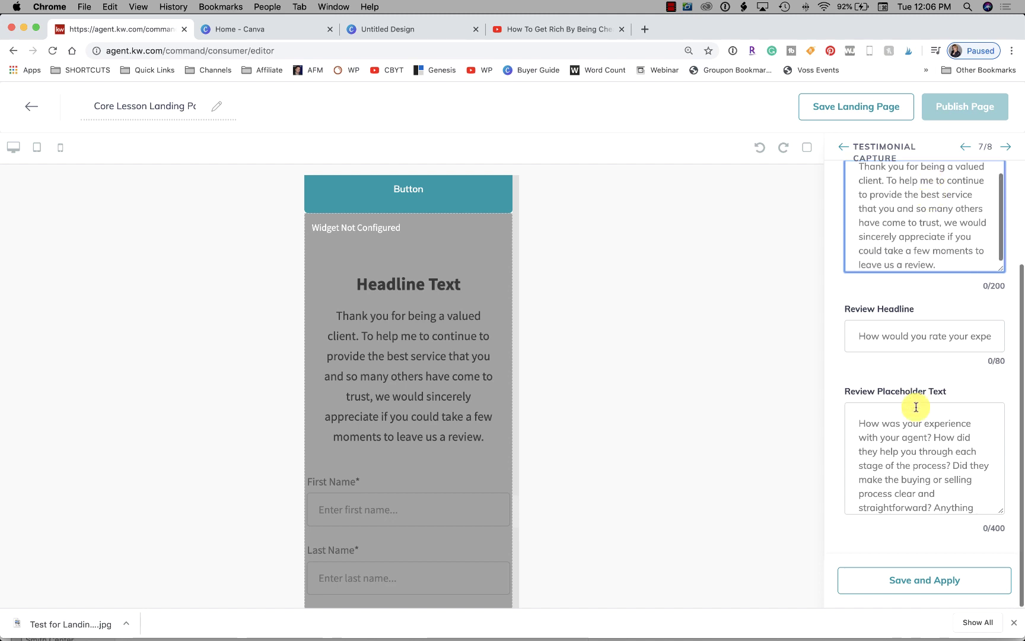
scroll(916, 407, "down", 2)
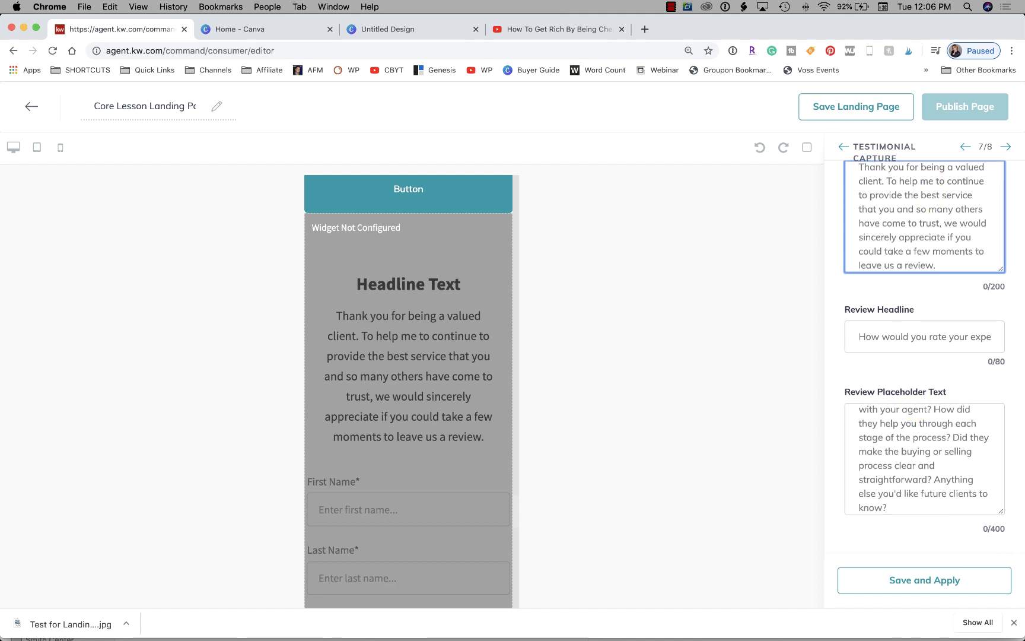
left_click(1005, 147)
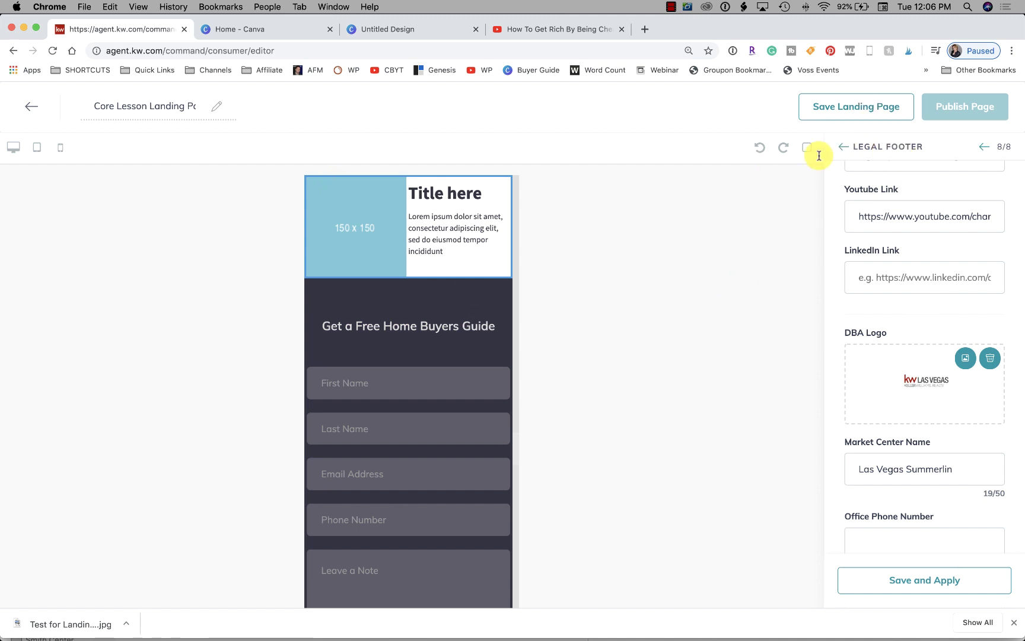
Preview the legal footer in desktop view, then return to the Configure Widgets list
scroll(467, 371, "down", 10)
scroll(467, 373, "down", 15)
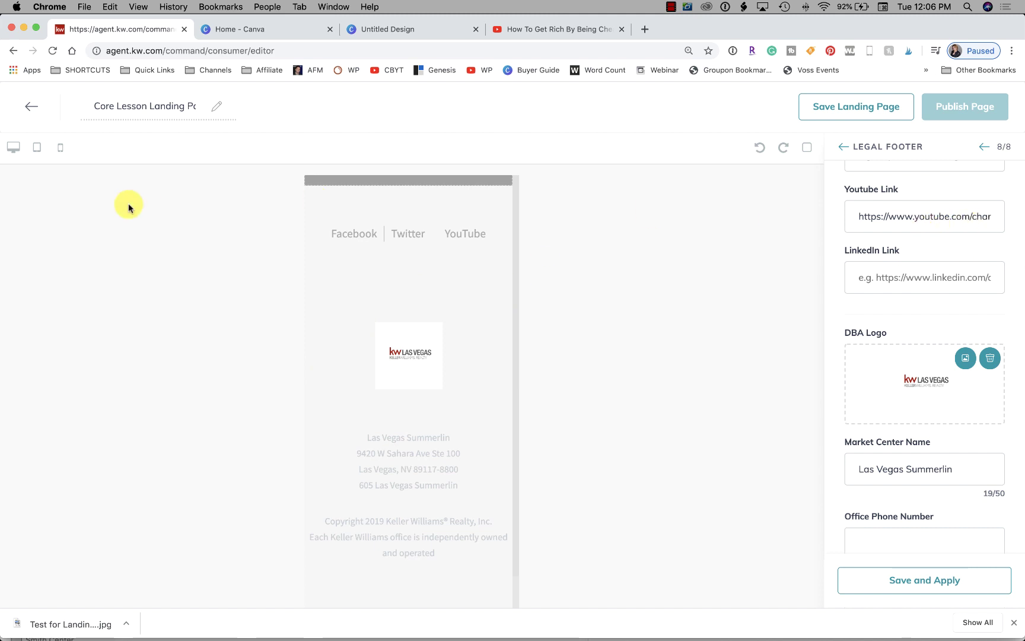
left_click(14, 147)
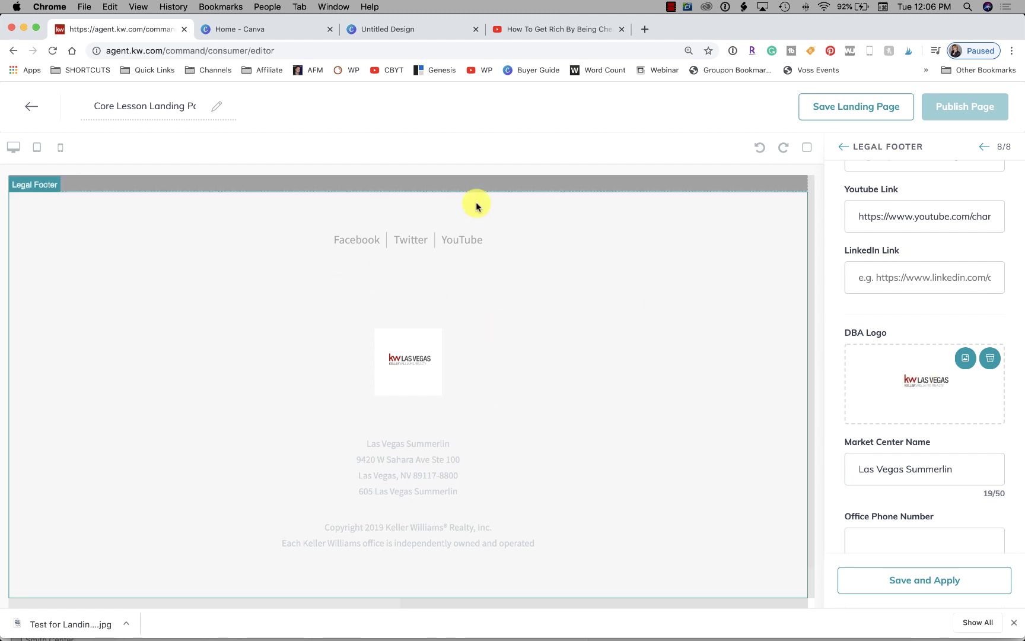
scroll(917, 370, "down", 5)
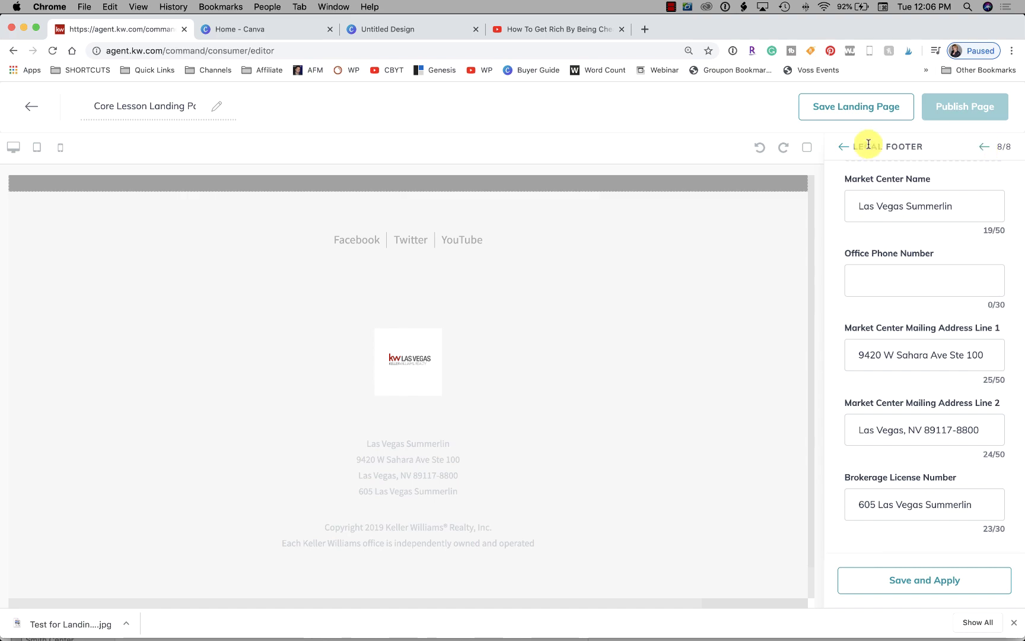
left_click(842, 146)
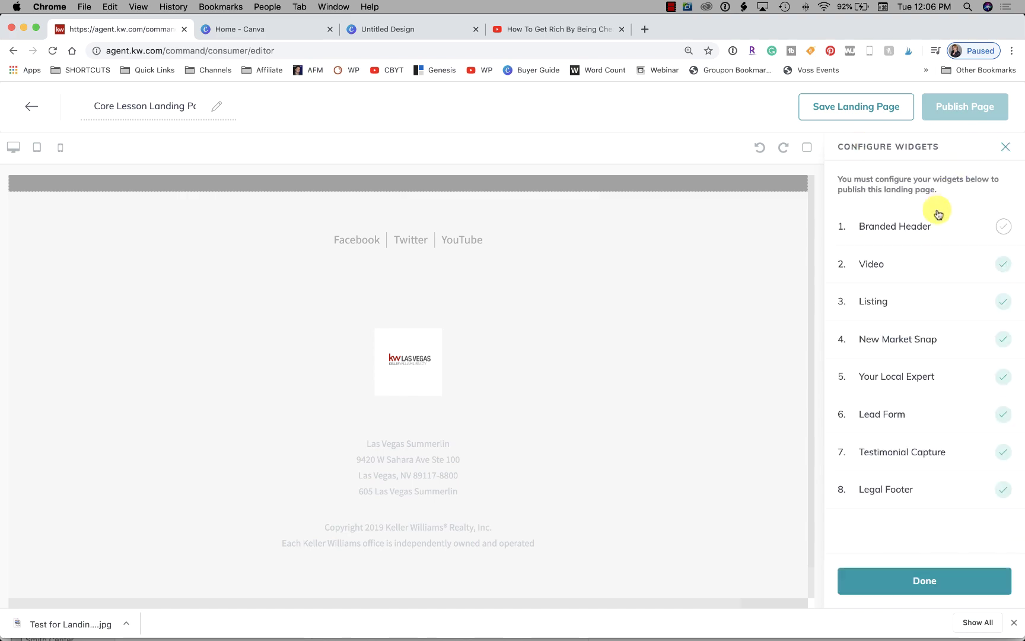
Open the Branded Header settings from Configure Widgets and scroll through its preview
left_click(925, 229)
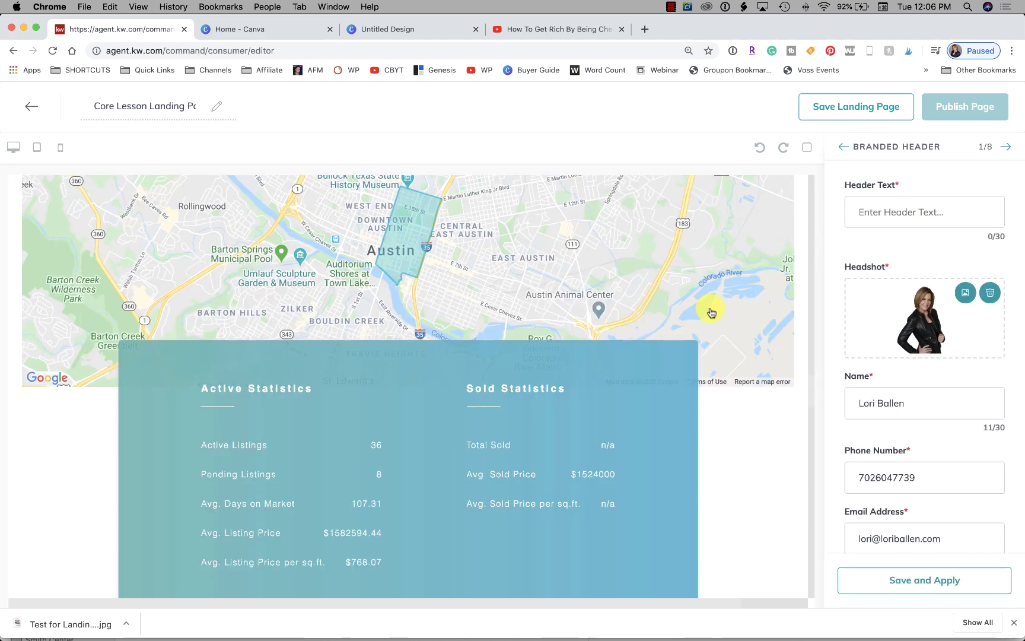
scroll(519, 357, "down", 20)
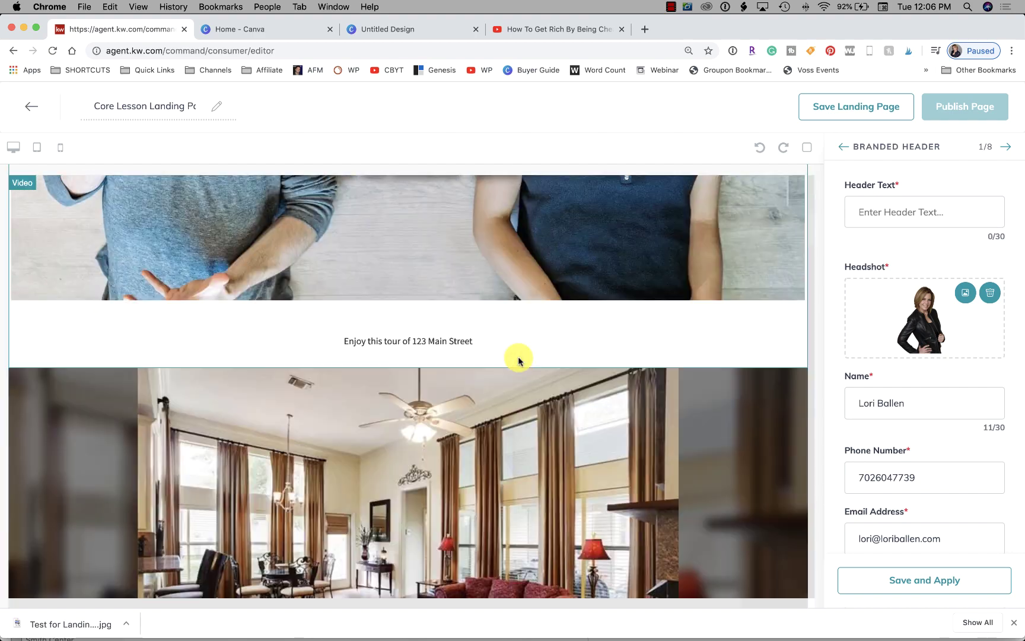
scroll(519, 359, "down", 20)
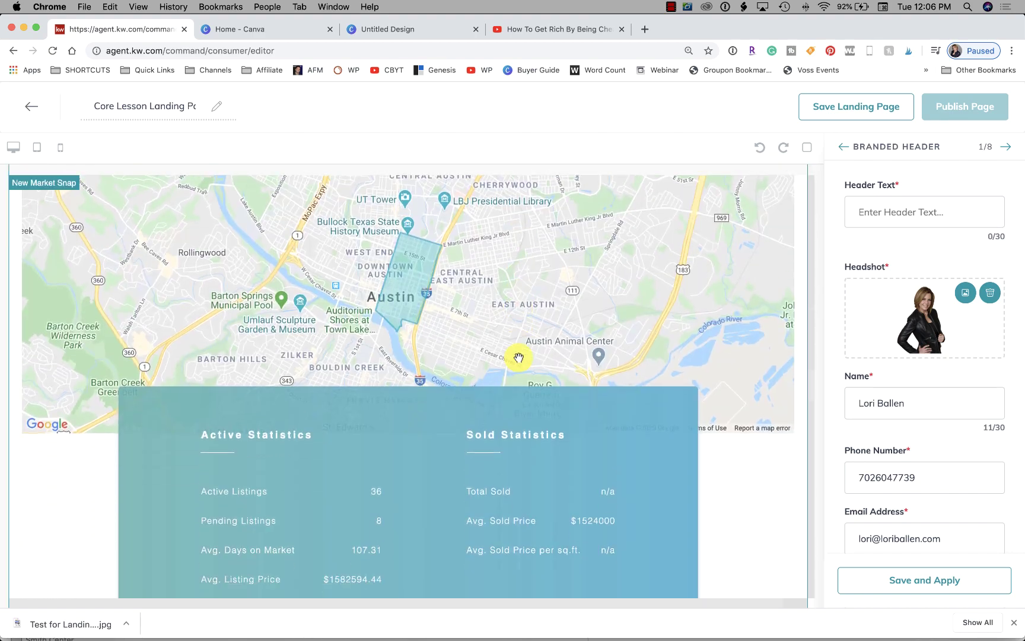
scroll(518, 357, "up", 4)
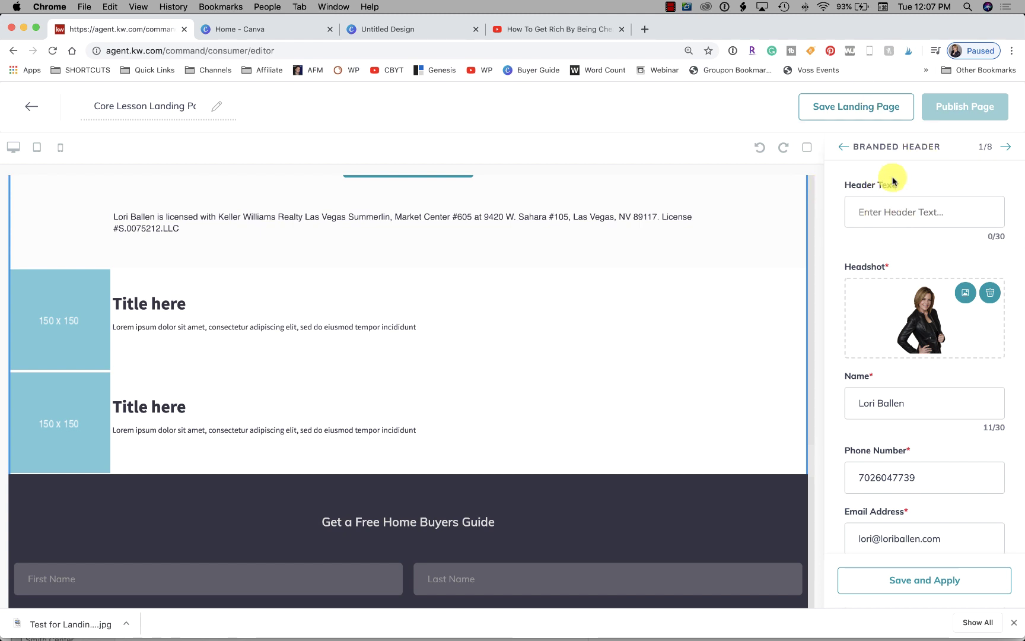
Enter the agent's team name as the Branded Header text, apply it, and mark all widgets done
left_click(890, 206)
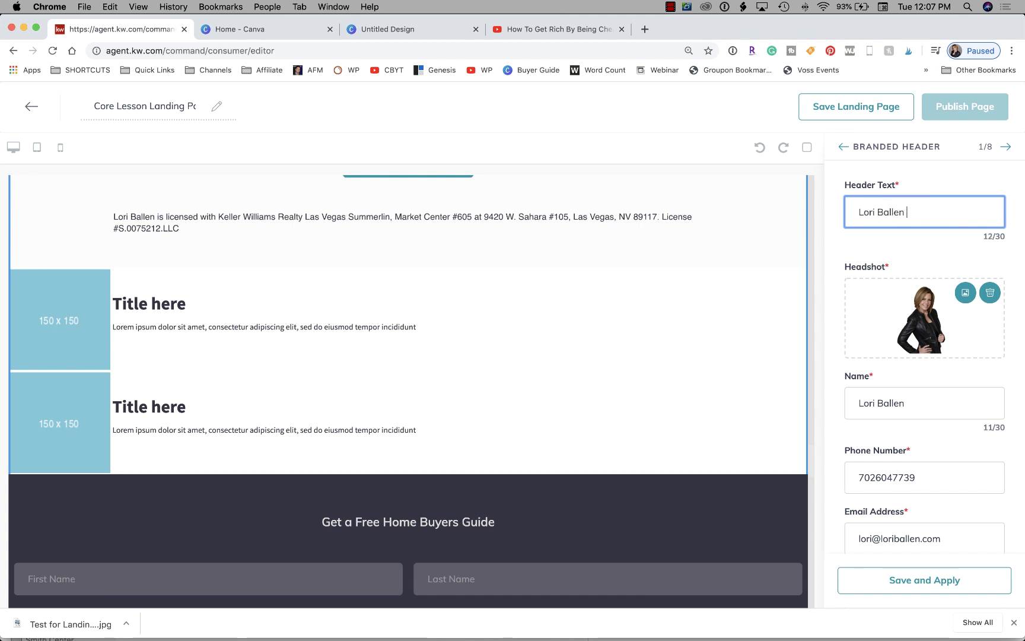
left_click(923, 586)
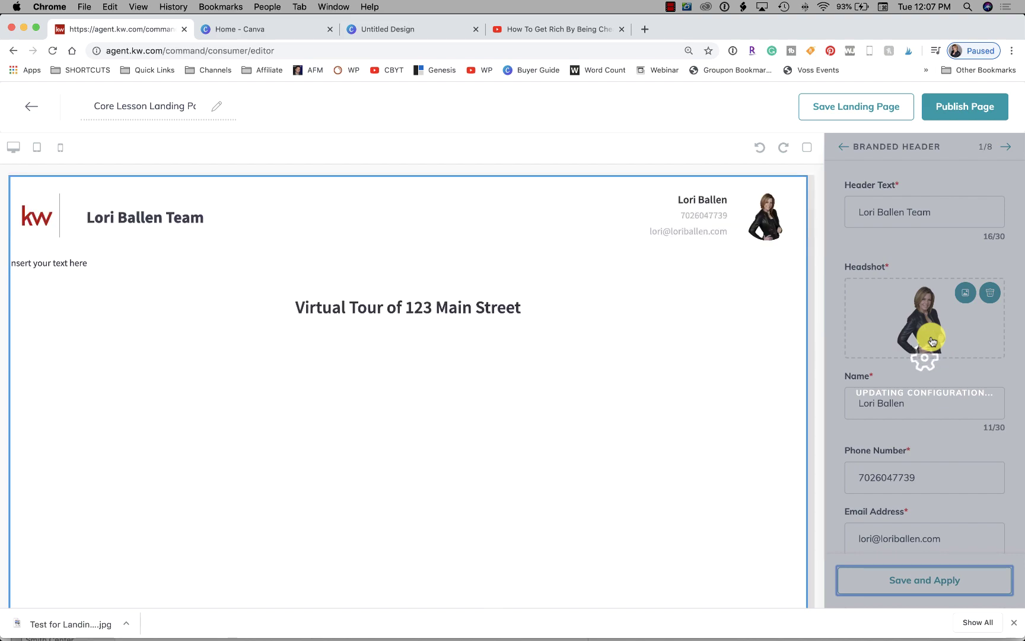
scroll(550, 380, "down", 1)
scroll(550, 380, "down", 20)
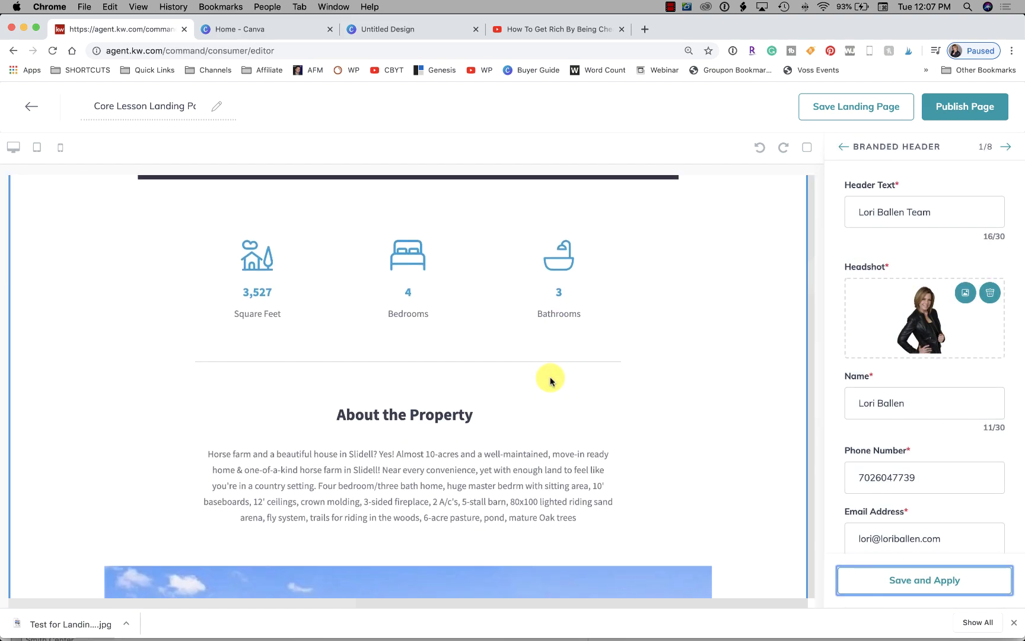
scroll(550, 381, "down", 20)
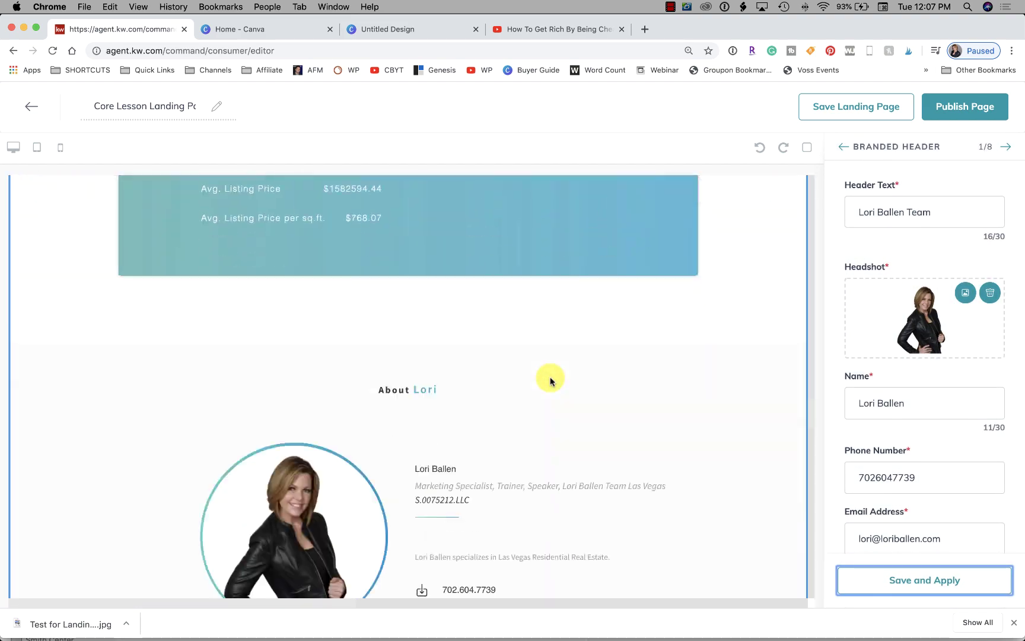
scroll(551, 381, "down", 20)
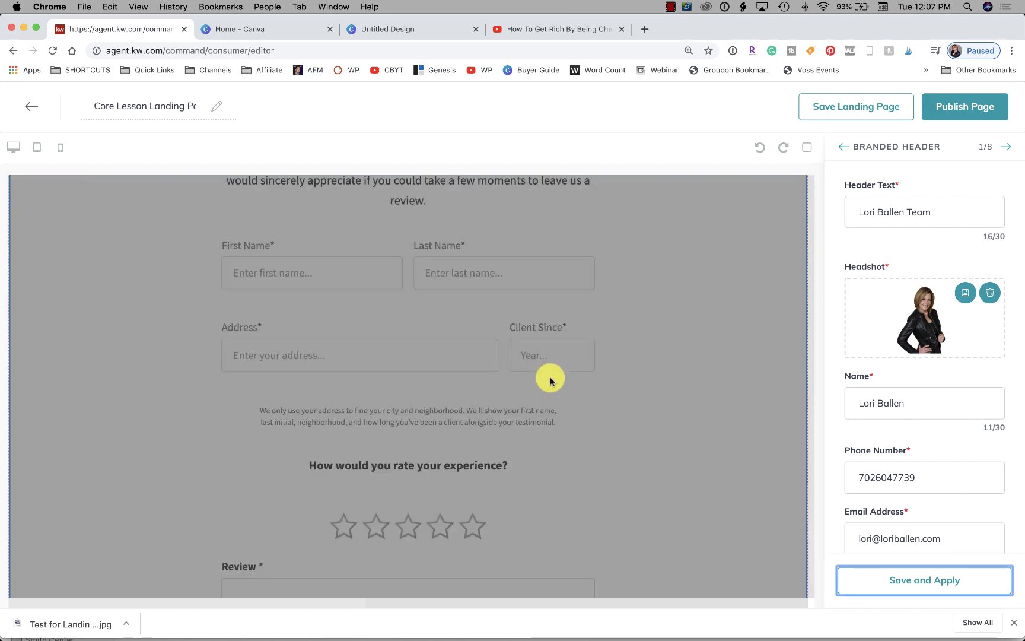
scroll(550, 380, "up", 20)
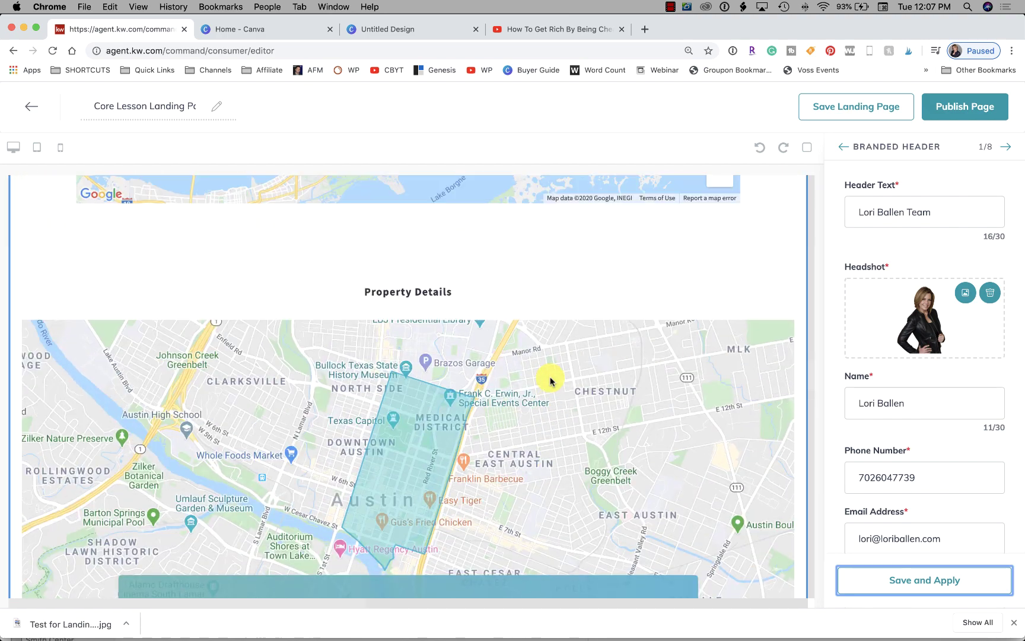
scroll(550, 380, "down", 20)
scroll(550, 381, "down", 5)
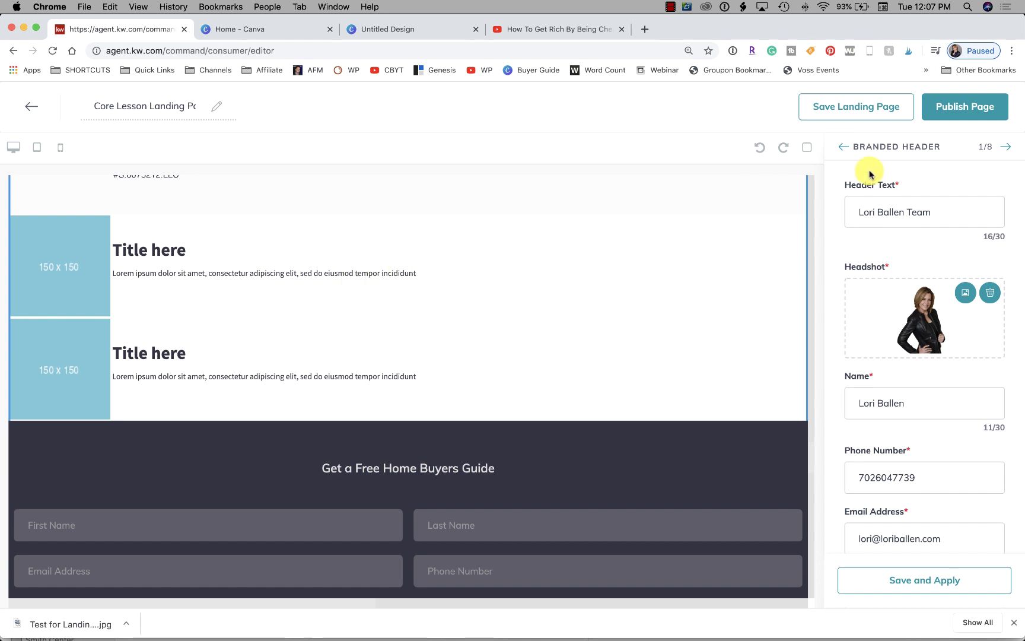
left_click(842, 146)
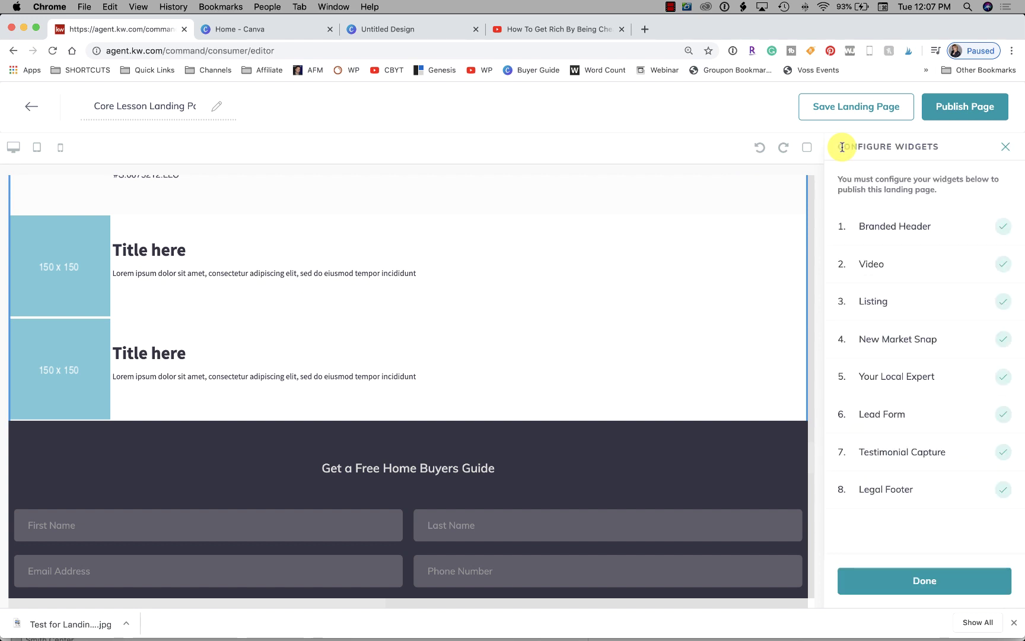
left_click(914, 580)
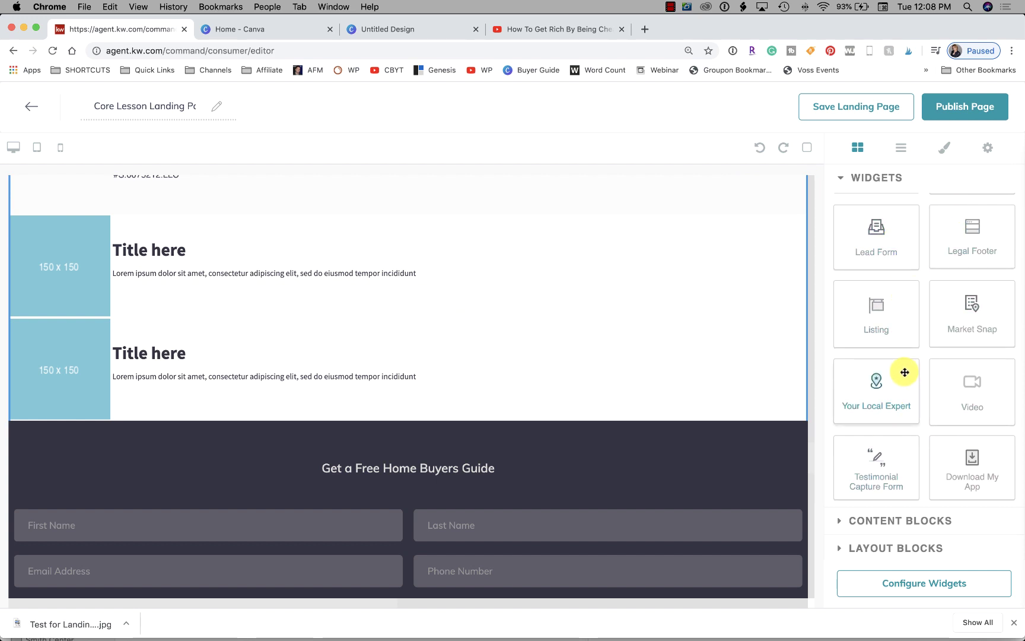
scroll(904, 371, "up", 2)
scroll(279, 270, "up", 3)
scroll(279, 273, "up", 15)
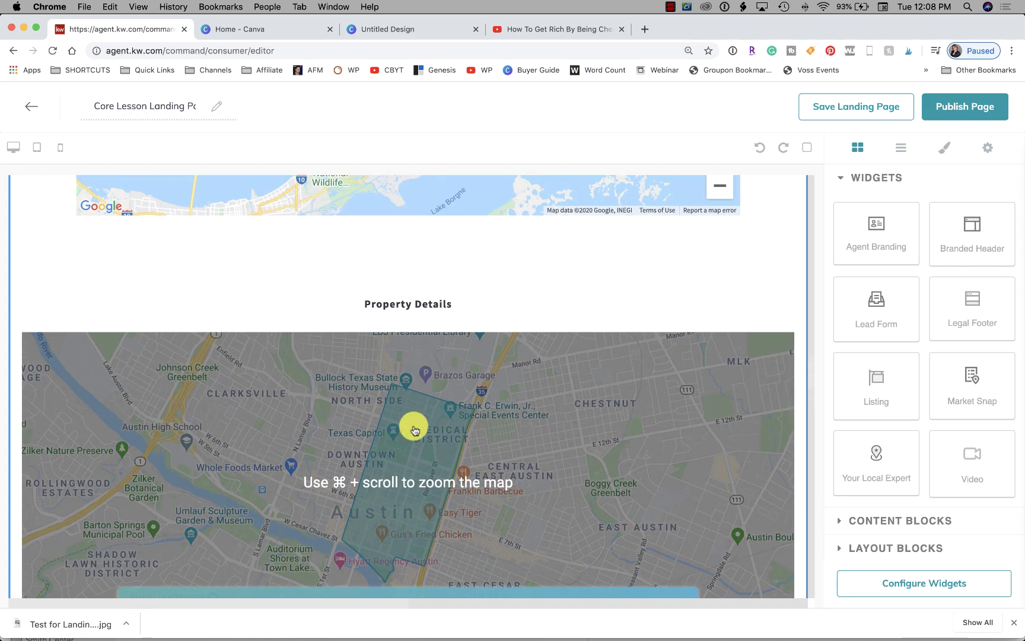
scroll(412, 427, "down", 15)
scroll(413, 424, "down", 5)
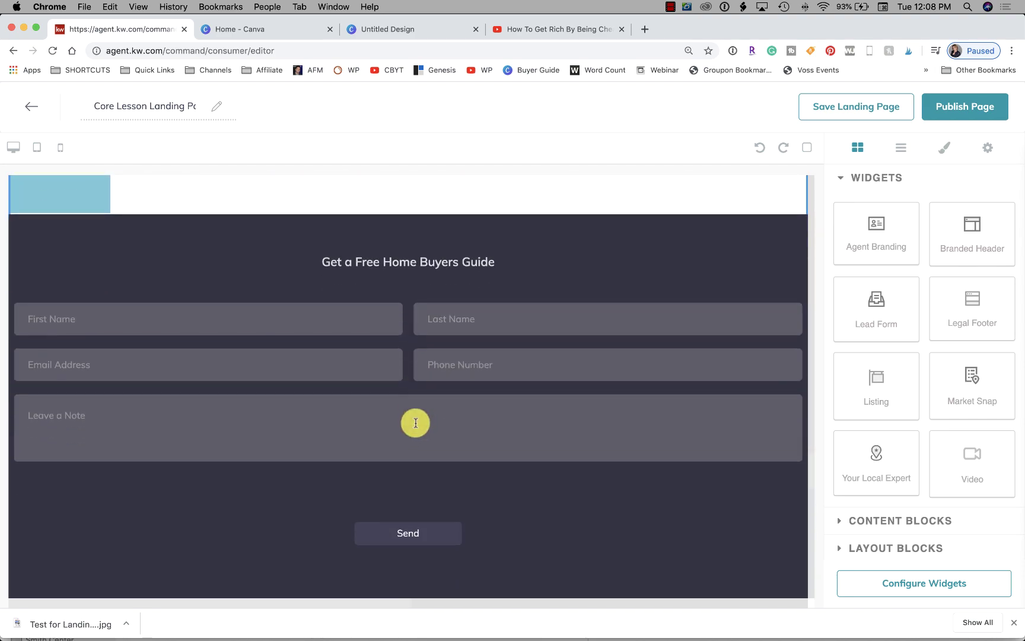
scroll(469, 323, "down", 8)
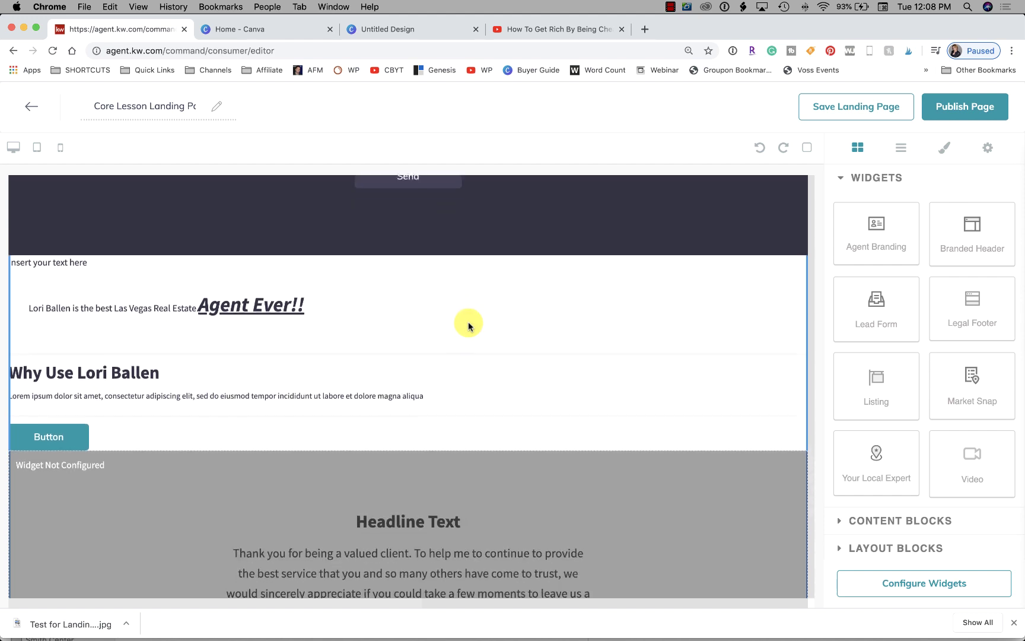
scroll(469, 326, "down", 10)
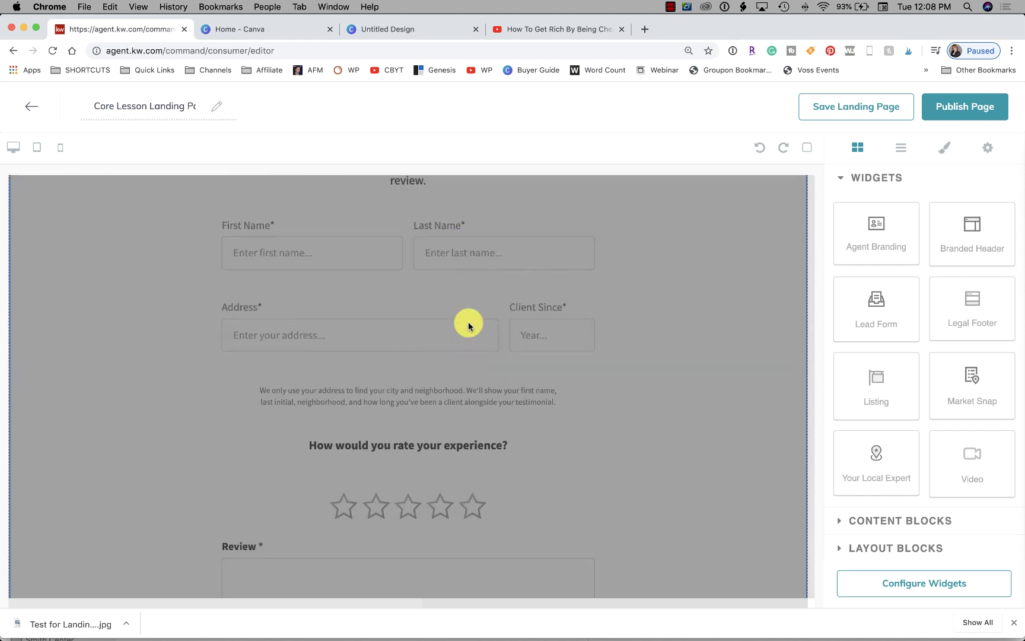
scroll(906, 403, "down", 3)
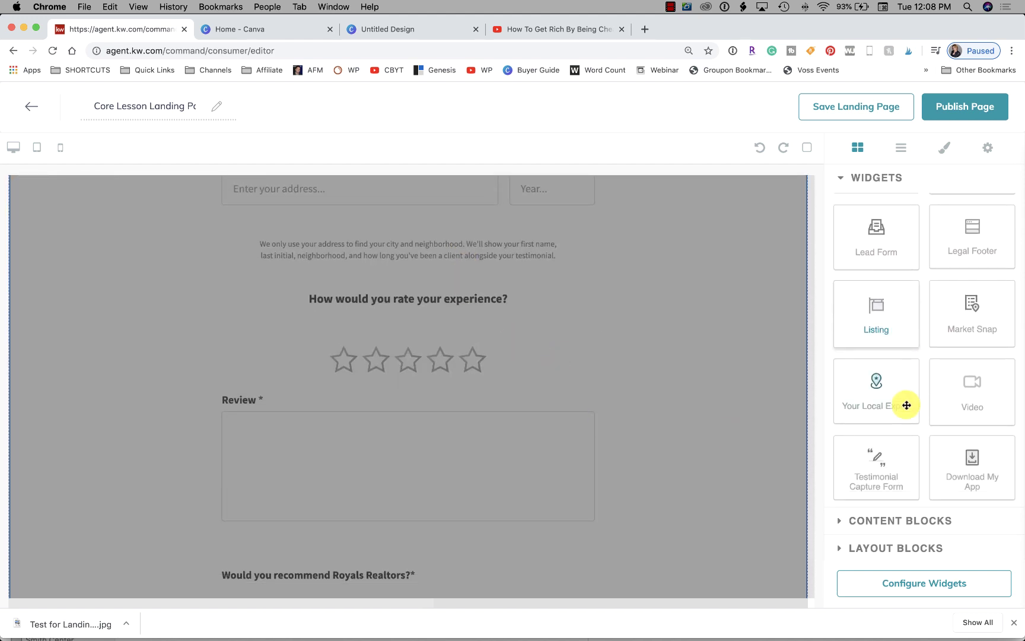
scroll(906, 402, "up", 3)
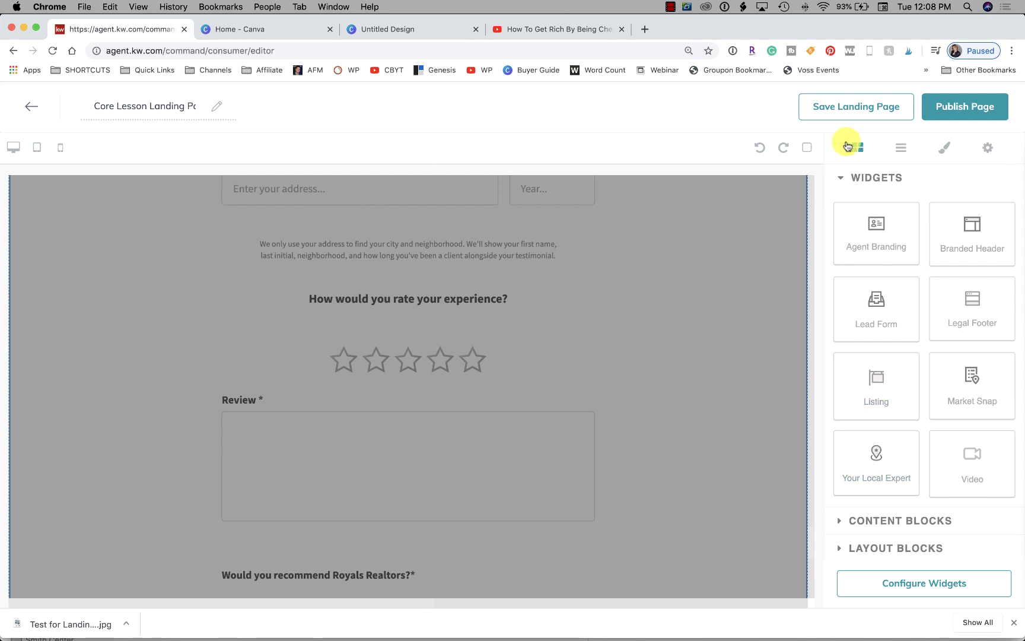
Save Core Lesson Landing Pages as a draft, then choose Edit from its row menu
left_click(836, 107)
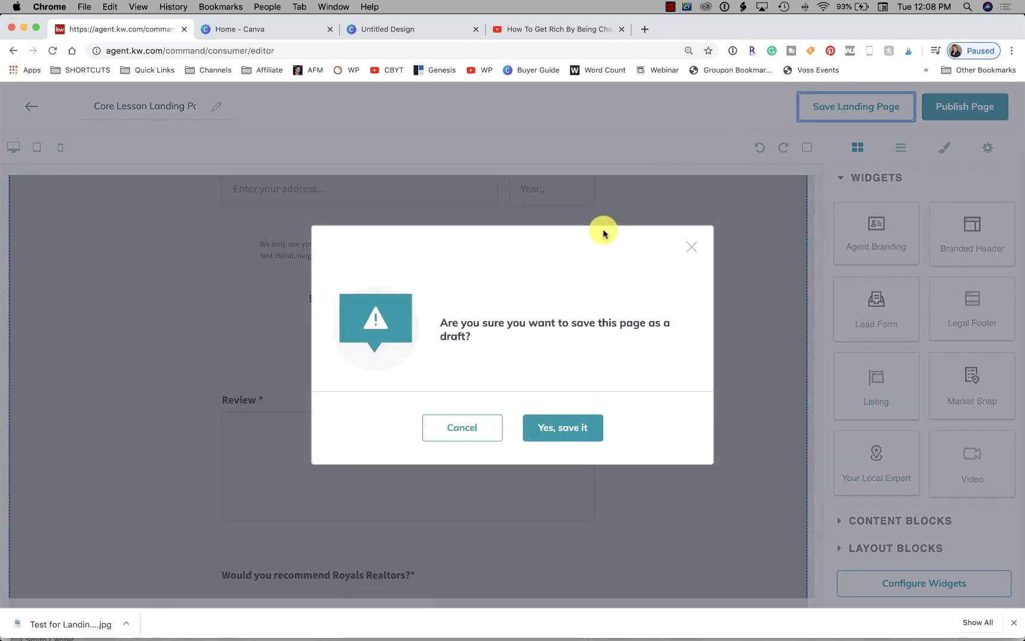
left_click(575, 430)
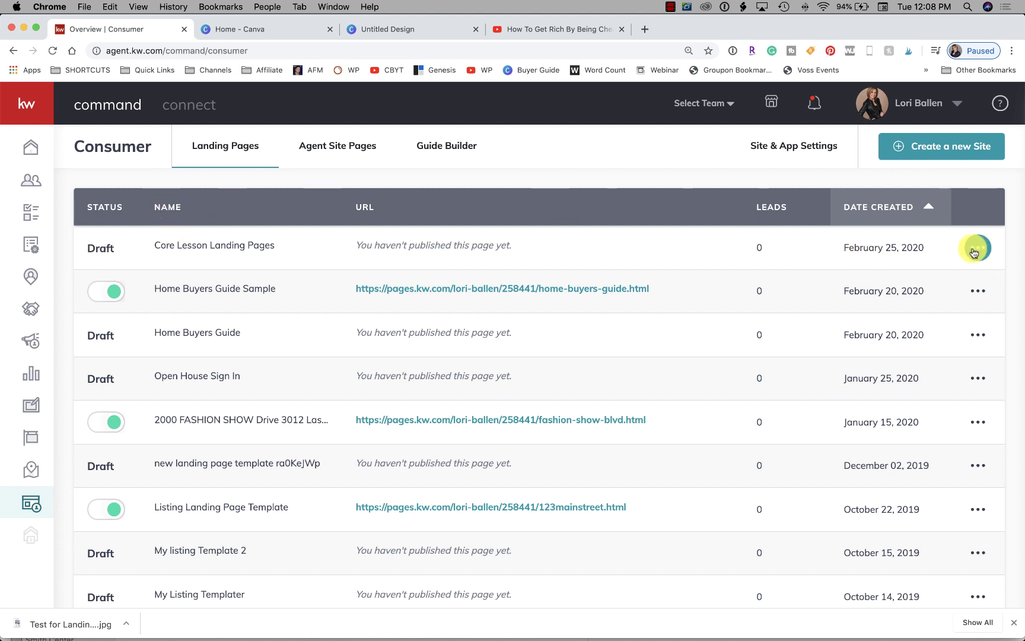
left_click(899, 277)
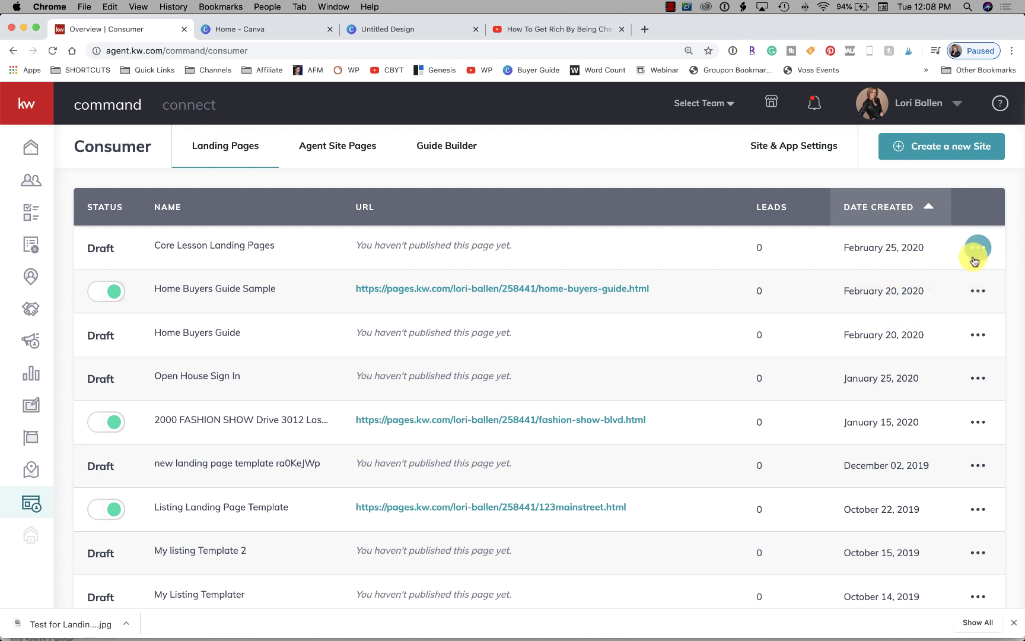
left_click(901, 277)
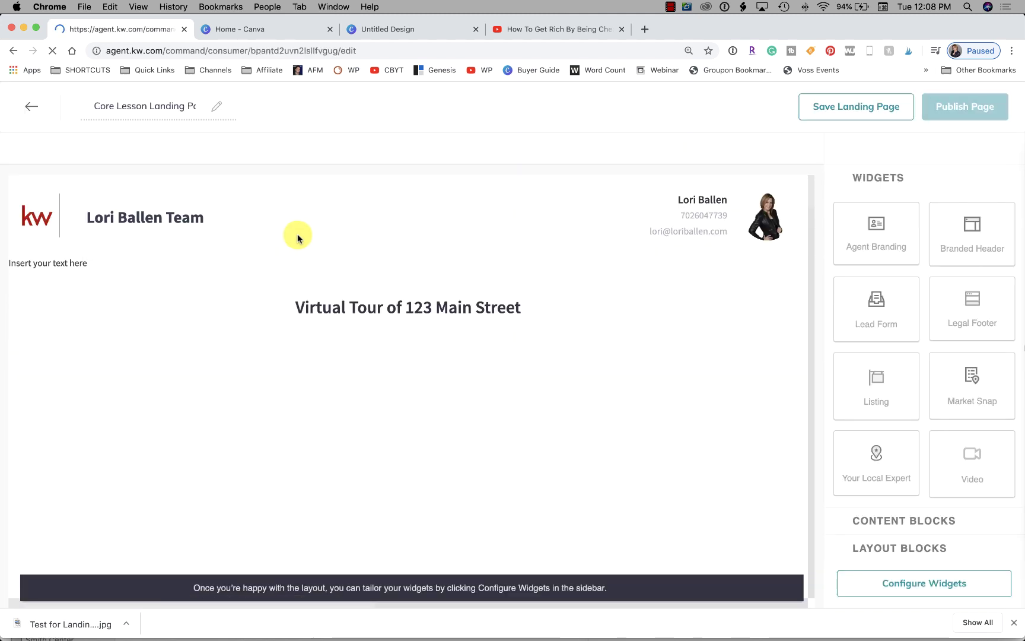
Delete the first 150x150 placeholder image cell from the page
scroll(500, 269, "down", 5)
scroll(500, 269, "down", 15)
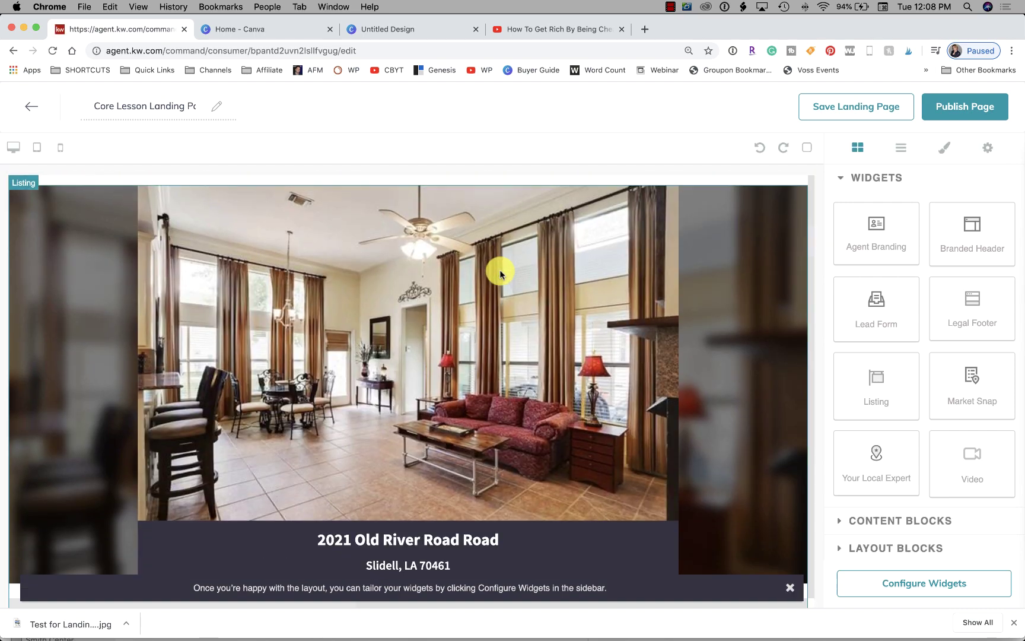
scroll(500, 273, "down", 20)
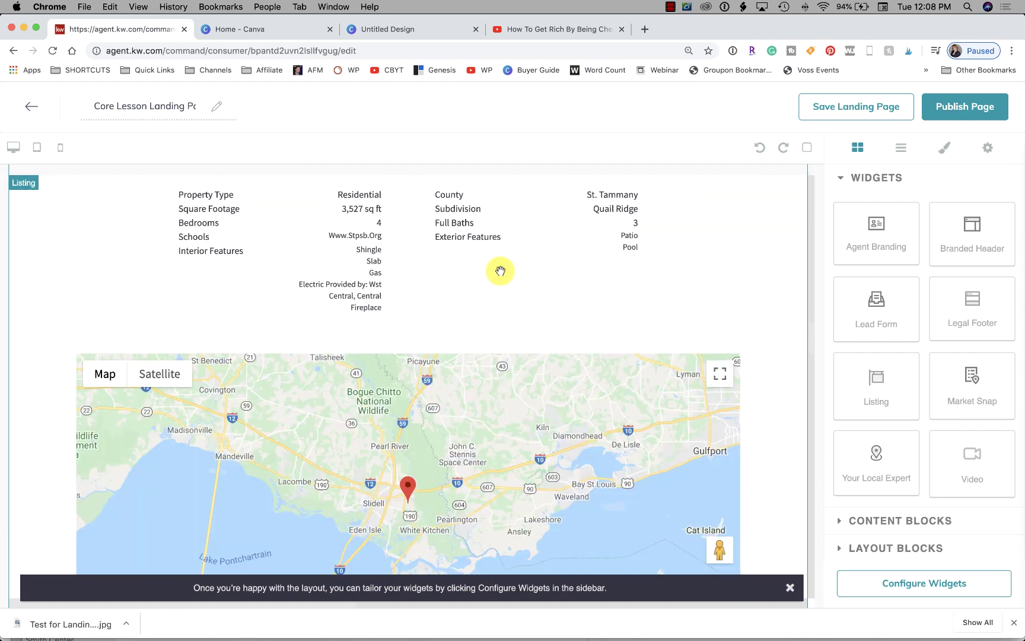
scroll(500, 273, "down", 6)
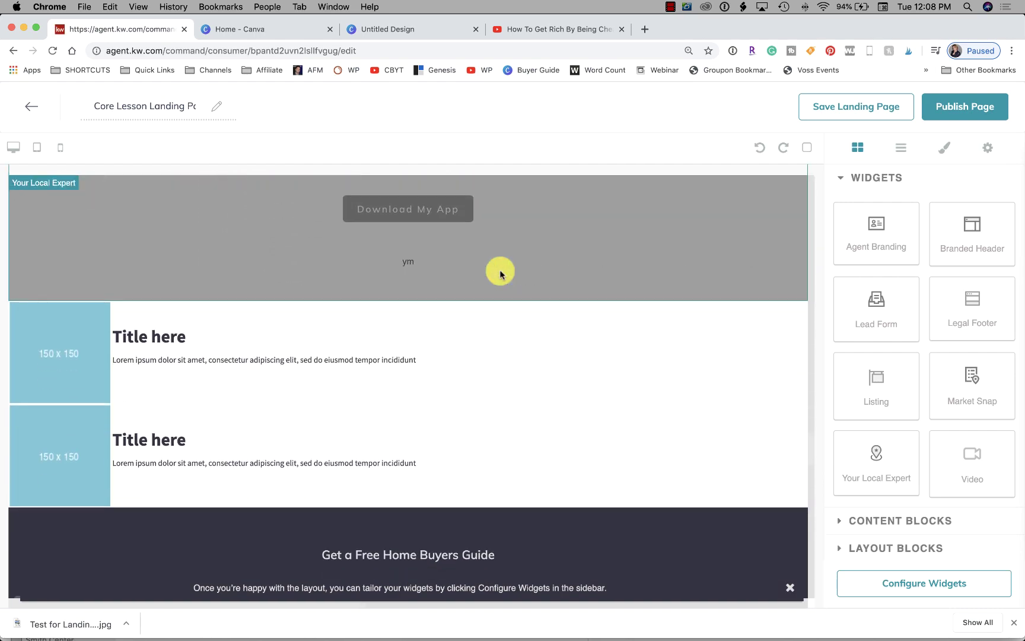
left_click(174, 274)
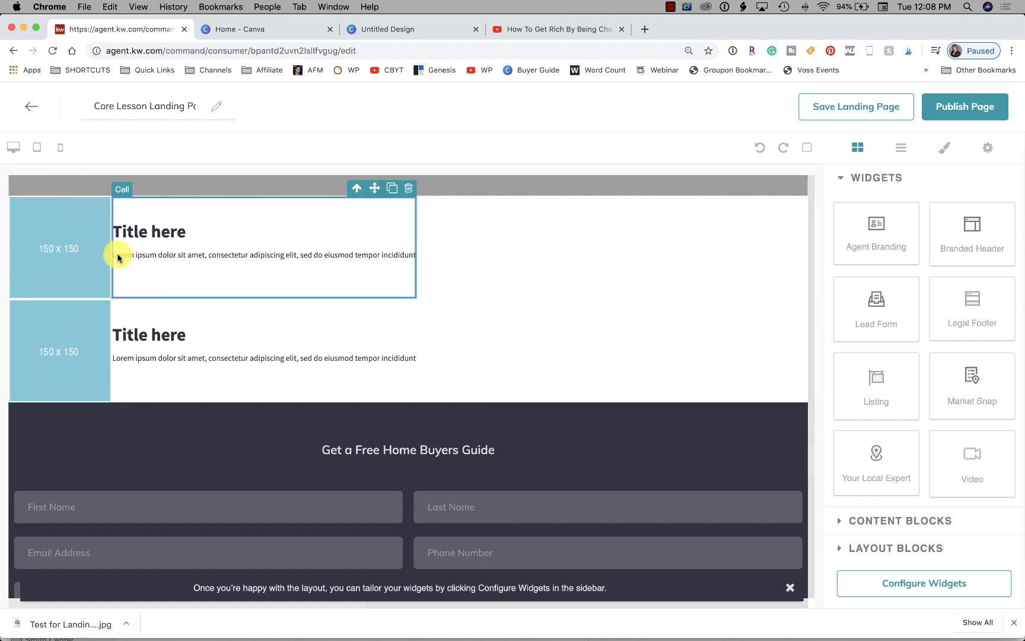
left_click(76, 251)
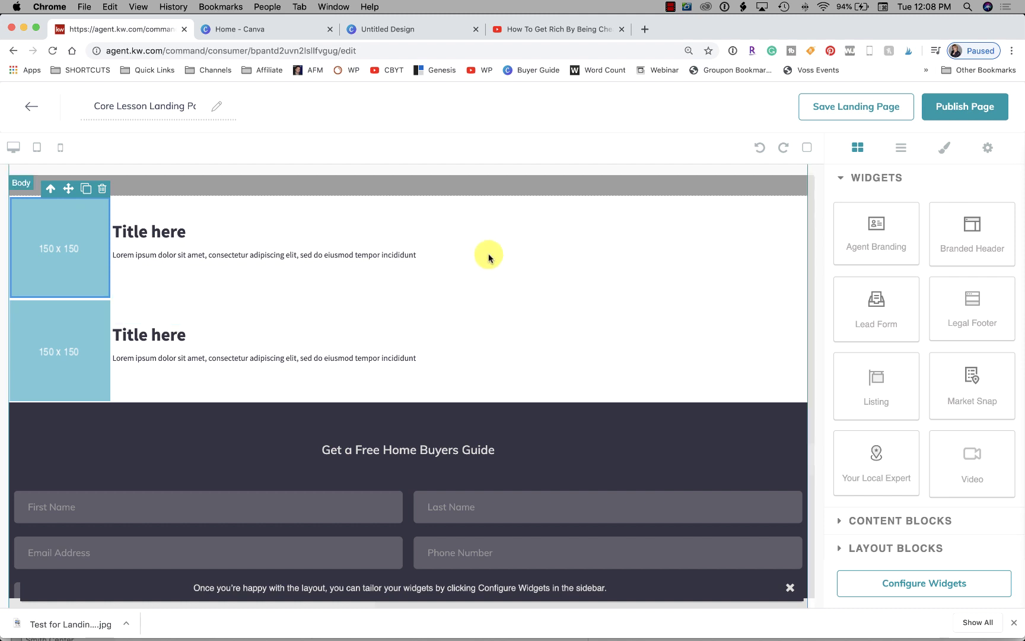
left_click(252, 247)
scroll(251, 247, "up", 2)
scroll(252, 245, "down", 2)
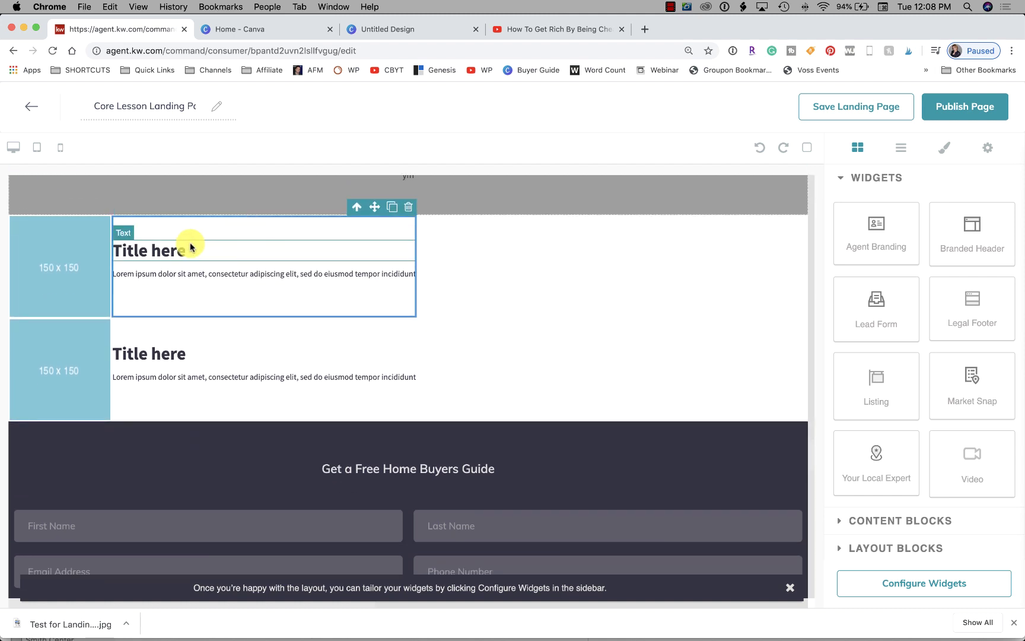
left_click(69, 265)
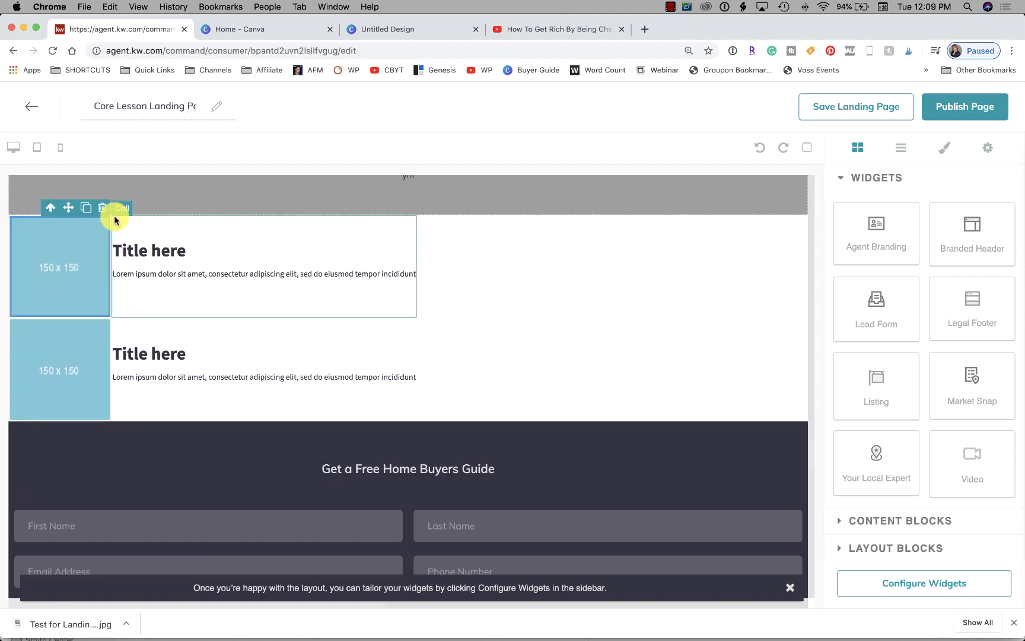
left_click(101, 210)
Delete the remaining 150x150 image cell and the extra 'Title here' text blocks, then review the page
left_click(68, 309)
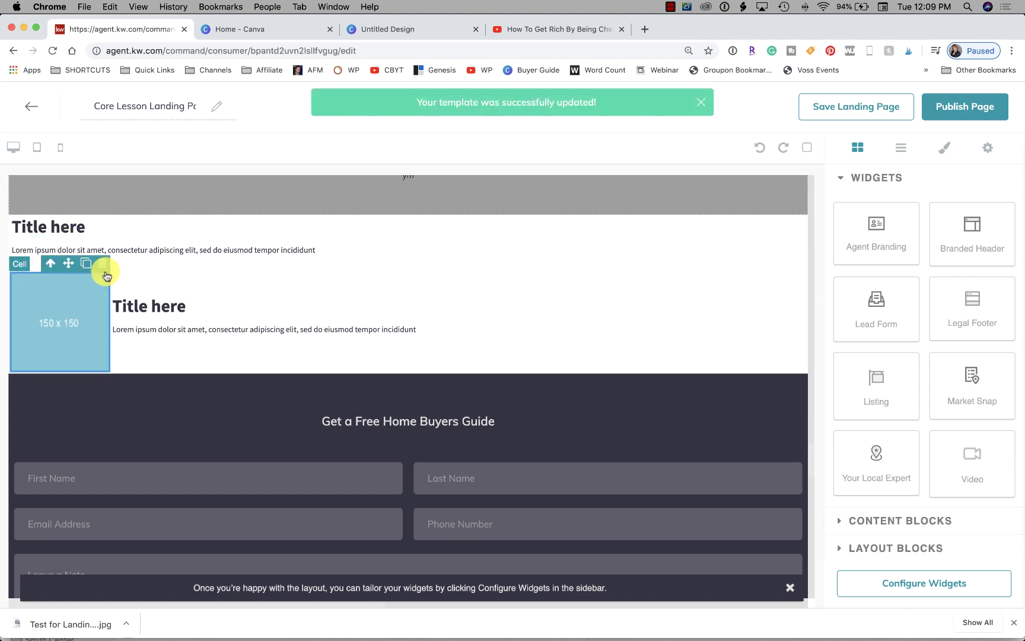
left_click(103, 264)
left_click(98, 310)
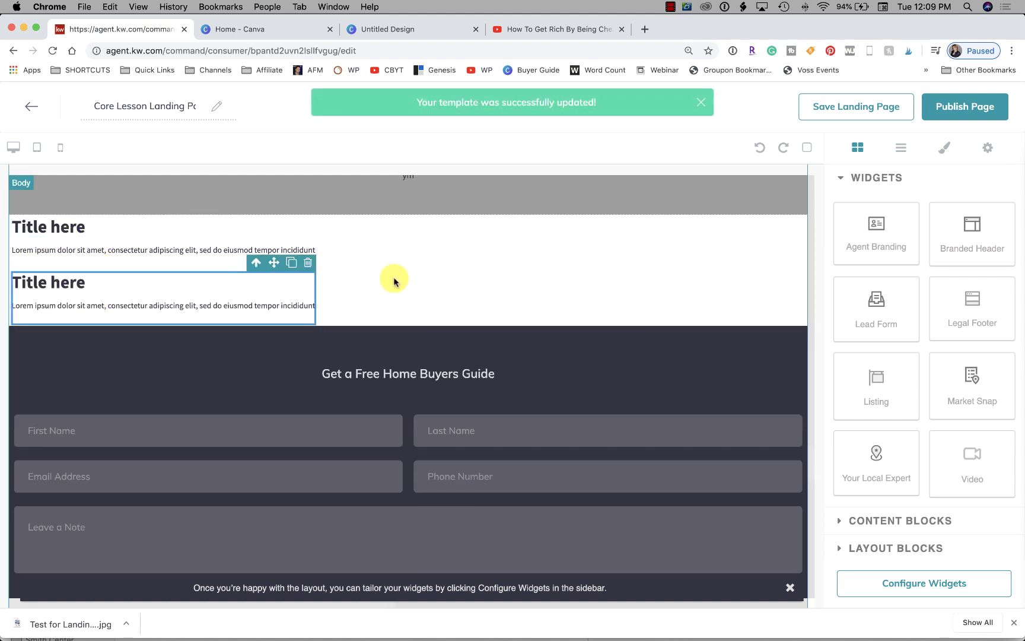
left_click(306, 263)
left_click(152, 252)
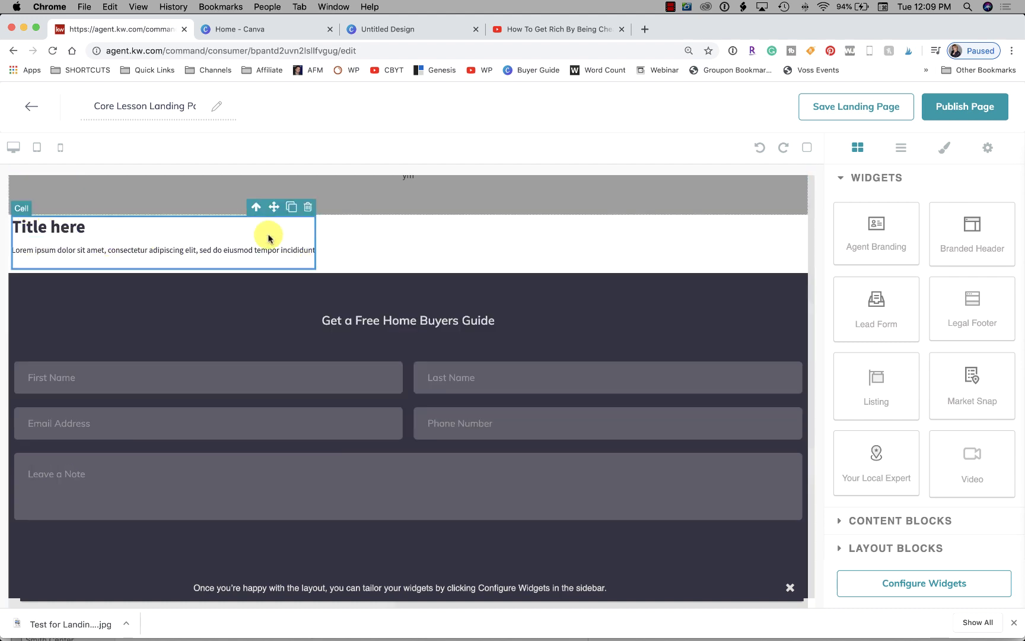
left_click(310, 207)
scroll(624, 341, "down", 7)
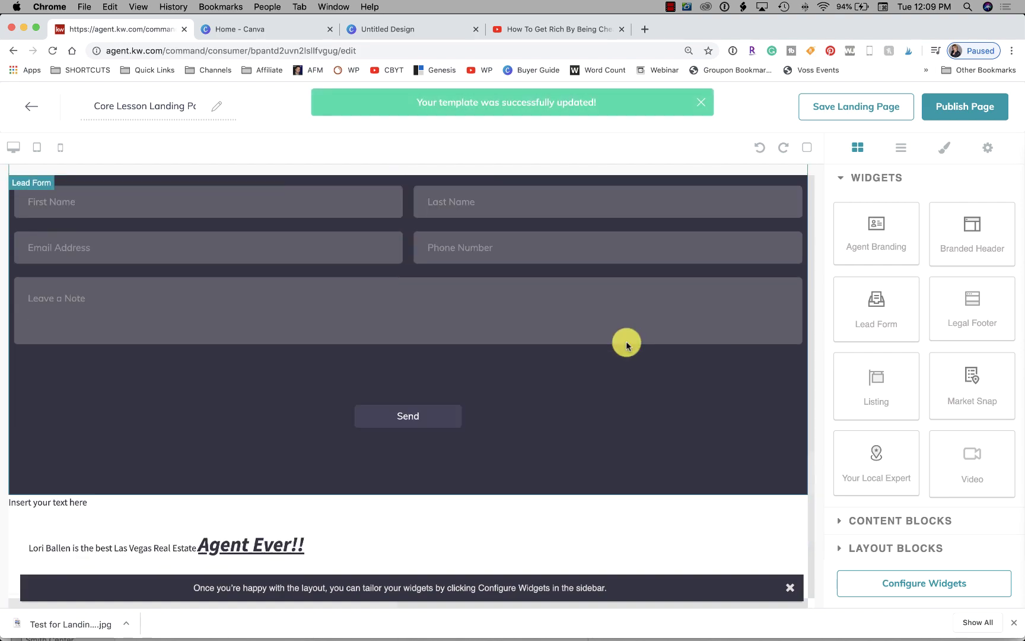
scroll(563, 289, "up", 2)
scroll(494, 245, "down", 20)
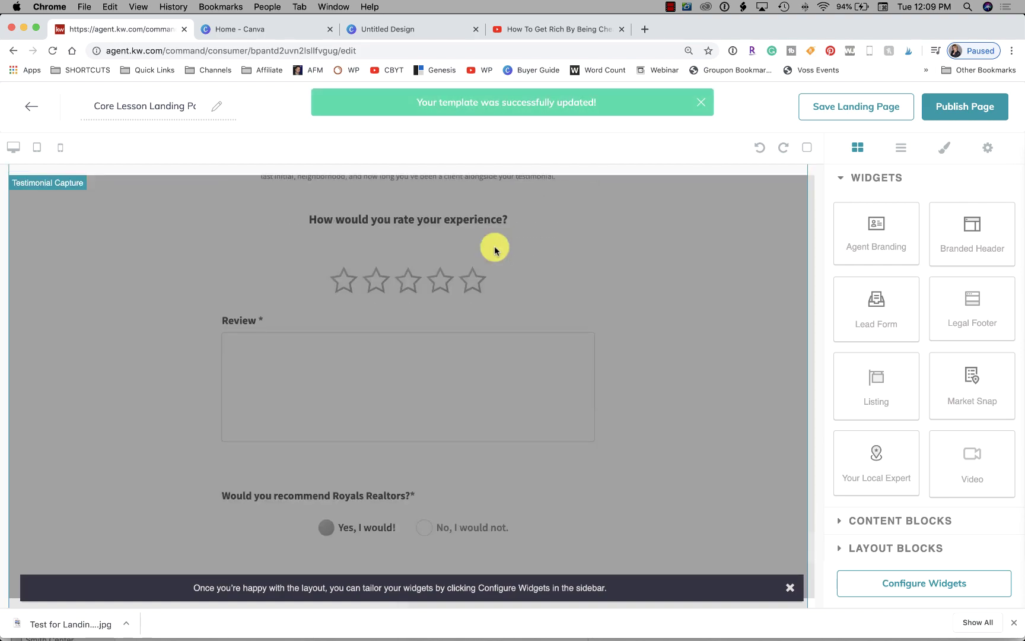
scroll(495, 250, "up", 20)
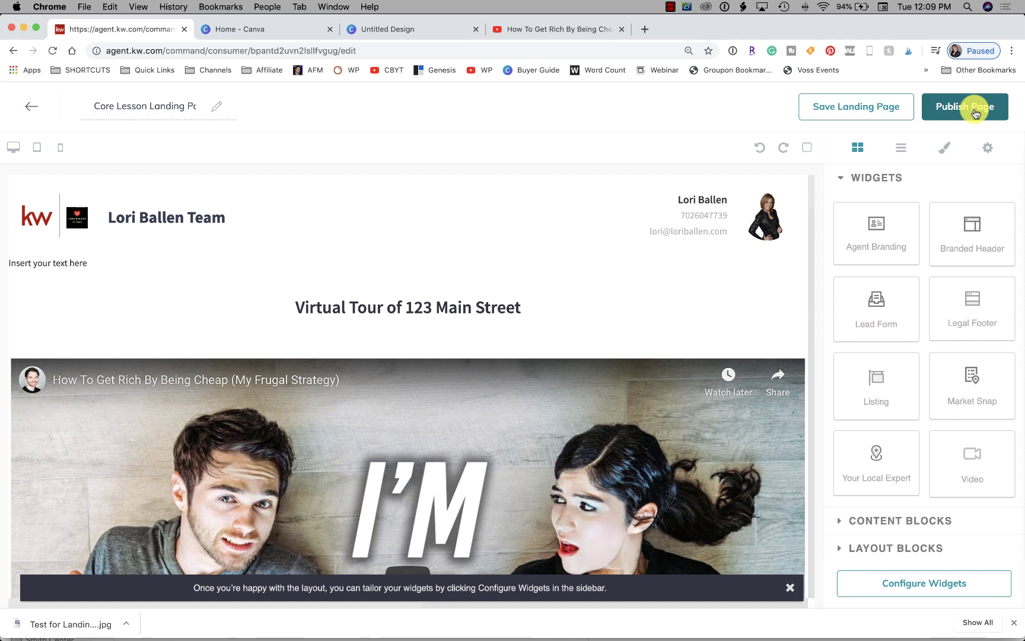
Publish Core Lesson Landing Pages and confirm with Yes so it goes live
left_click(951, 108)
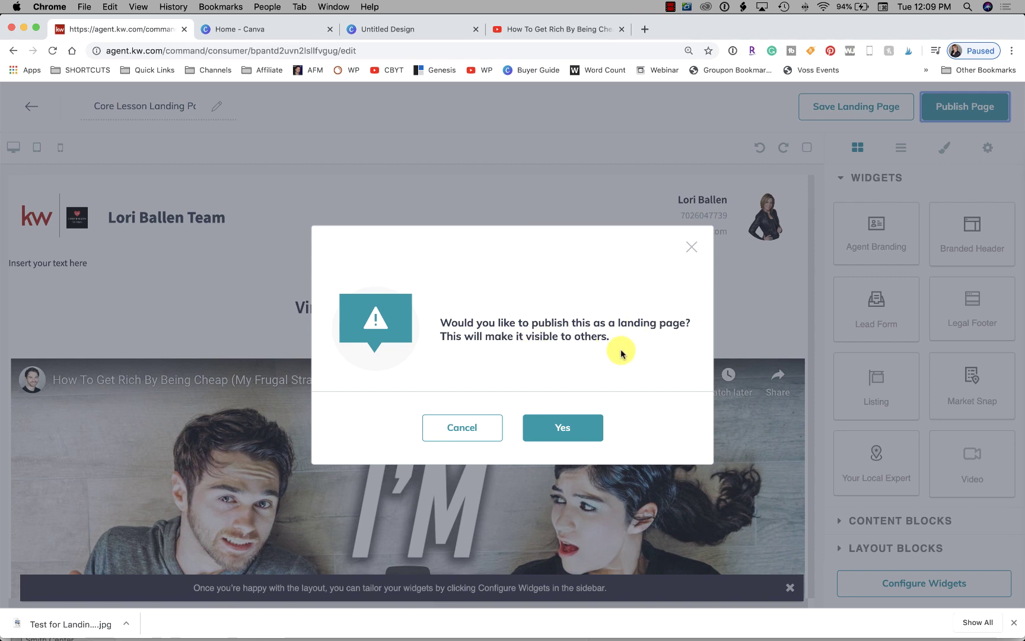
left_click(566, 427)
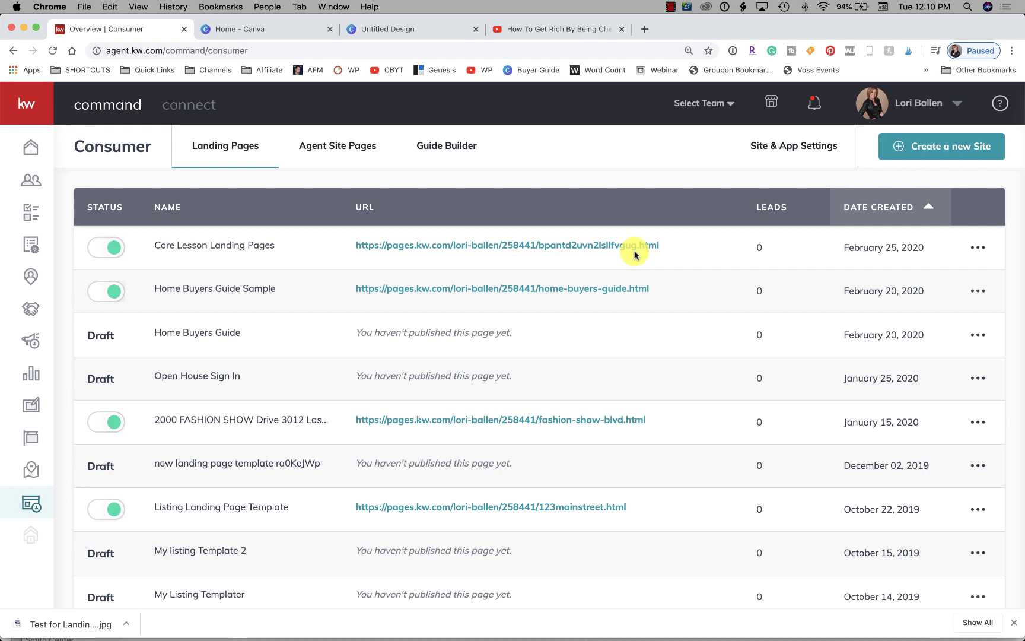
Open Change URL for the page and swap the generated slug for open-house-landing-page
left_click(978, 248)
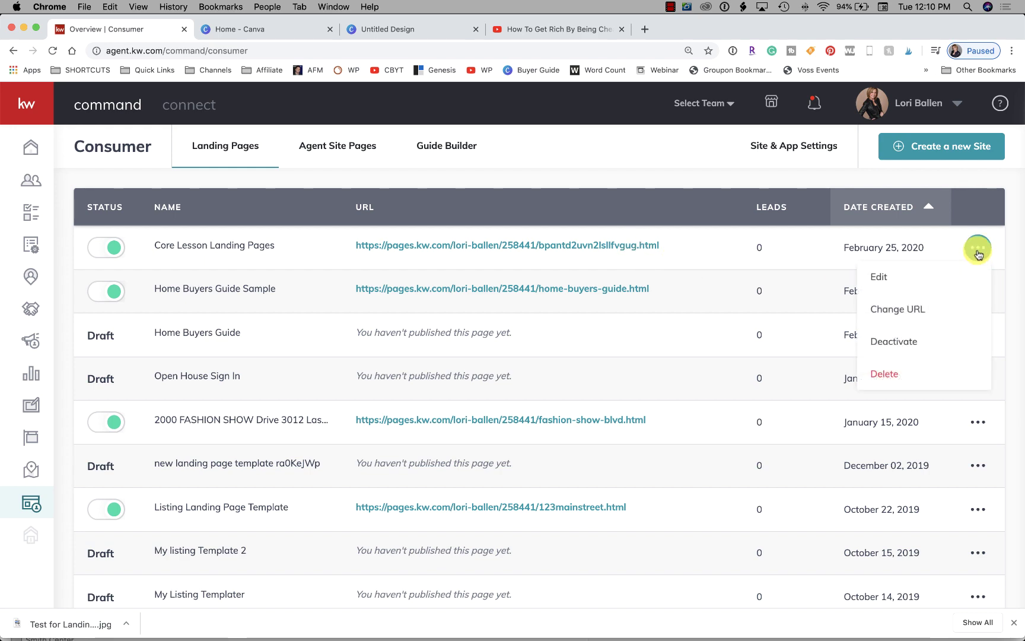
left_click(903, 313)
left_click_drag(624, 318, 491, 315)
key("BackSpace")
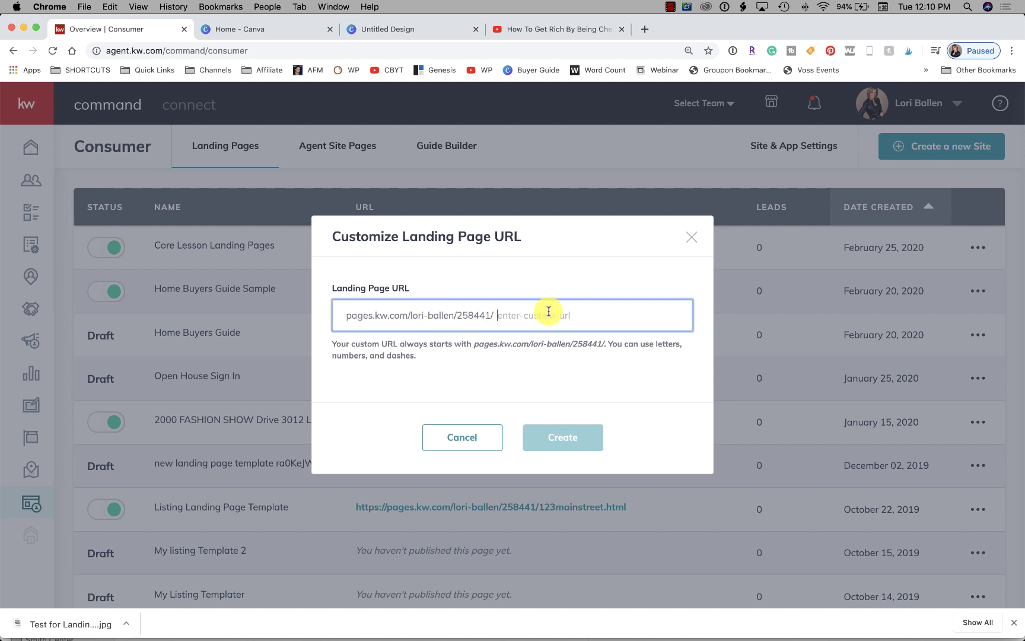
type("123")
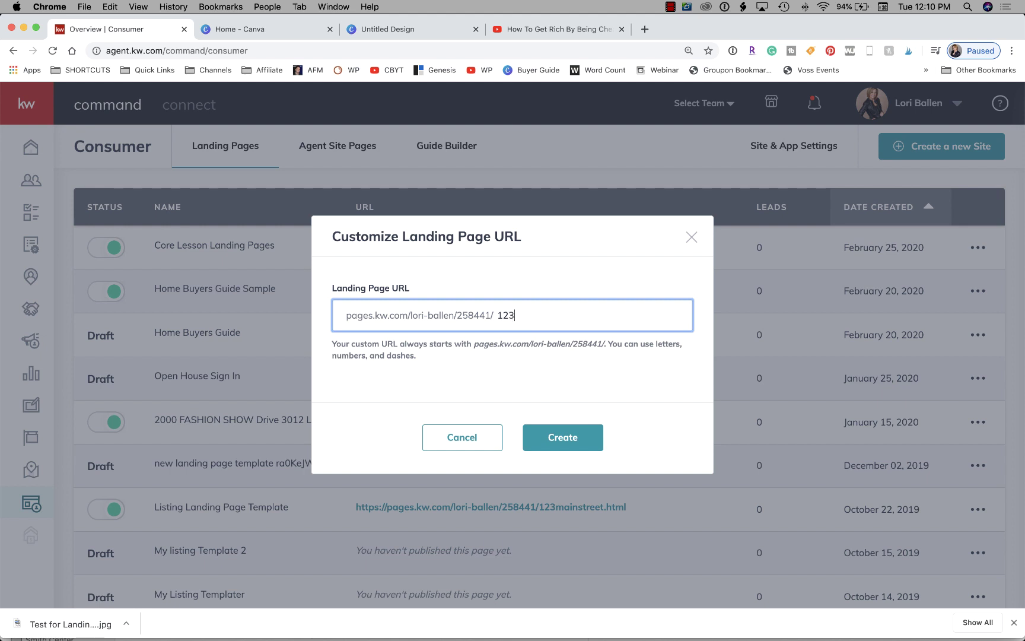
type("-Main-Streeet")
key("BackSpace")
key("BackSpace")
key("BackSpace")
key("BackSpace")
key("BackSpace")
key("BackSpace")
key("BackSpace")
key("BackSpace")
key("BackSpace")
key("BackSpace")
key("BackSpace")
key("BackSpace")
key("BackSpace")
key("BackSpace")
key("BackSpace")
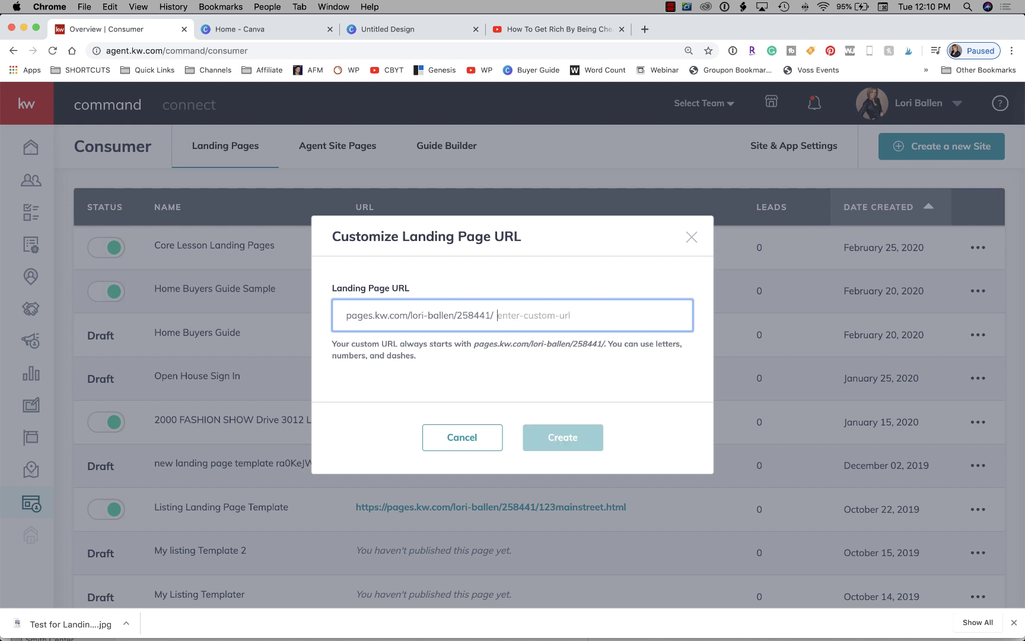
type("open-")
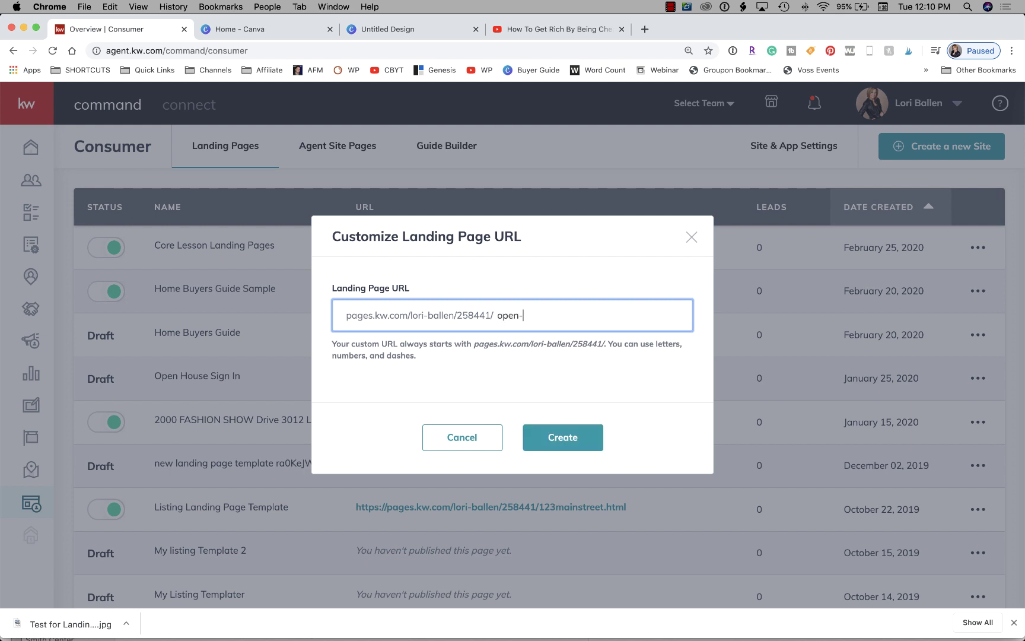
type("house-landing-page")
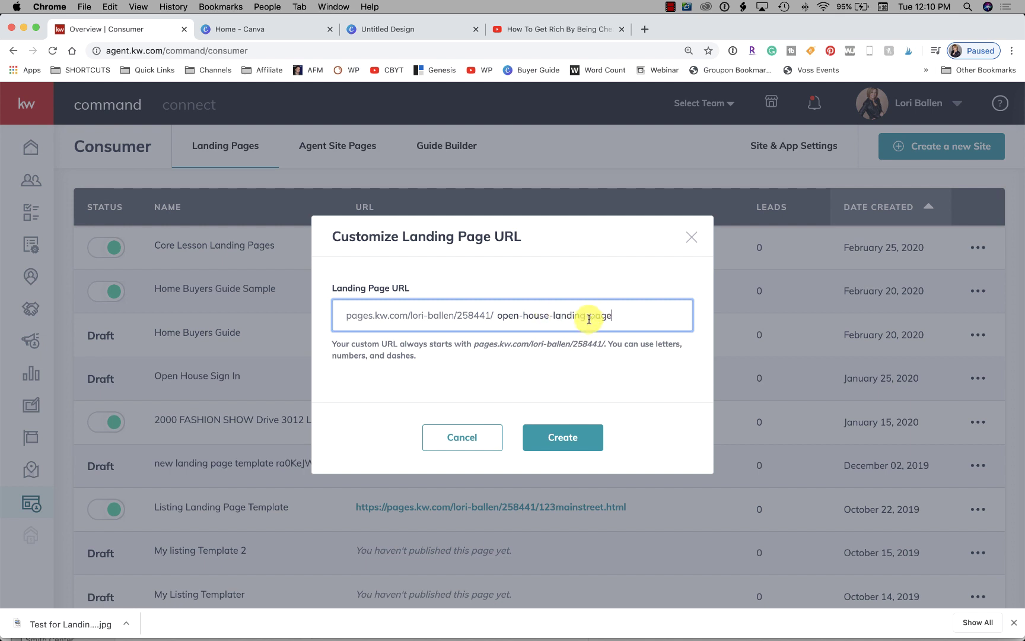
Replace the slug with landing-page-sample and create the new URL
left_click(554, 317)
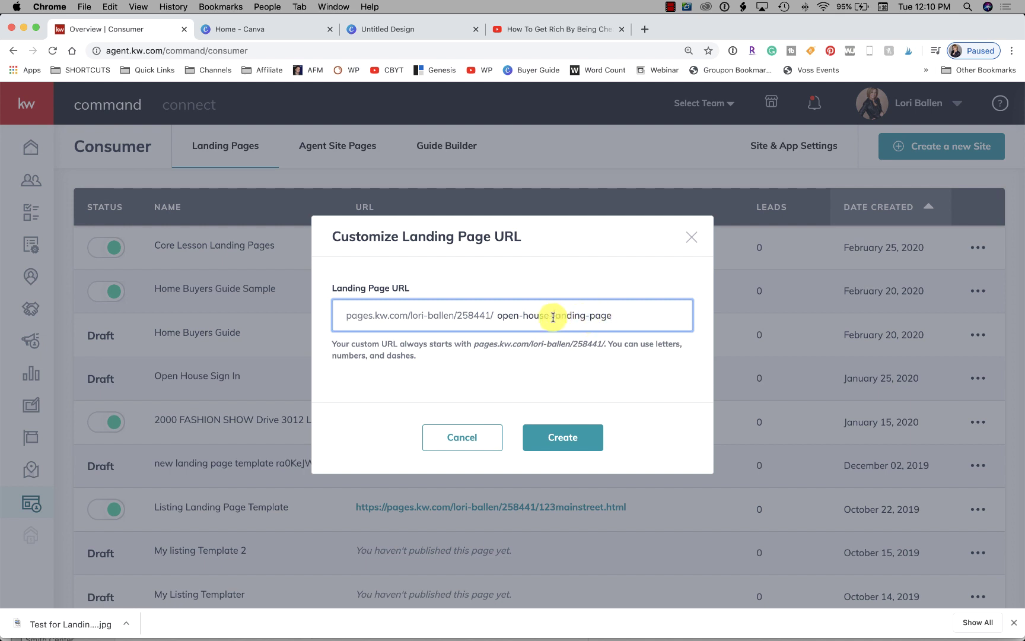
left_click(644, 312)
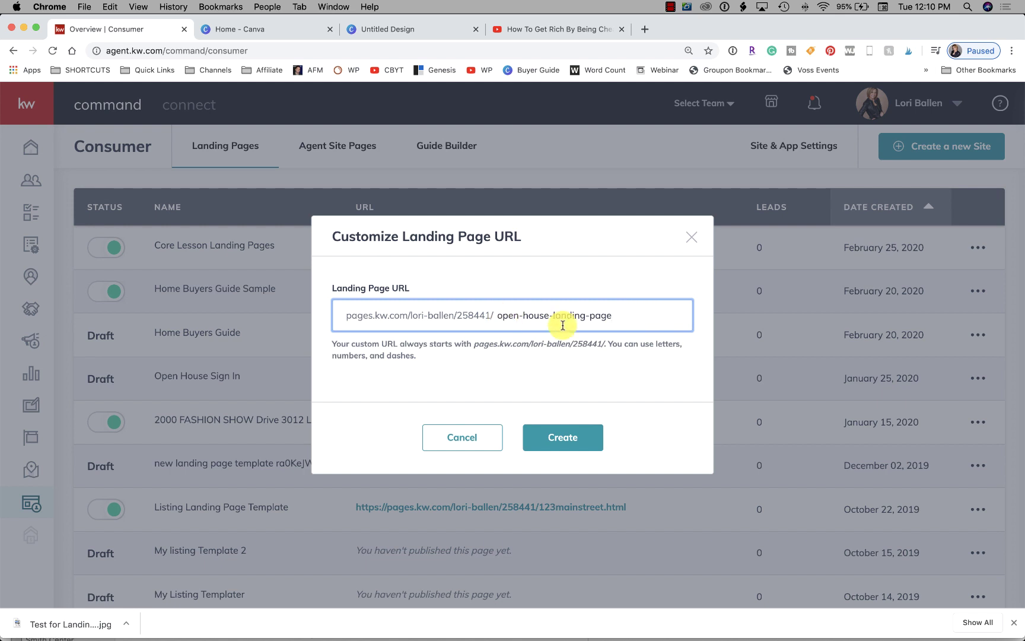
left_click_drag(609, 316, 494, 315)
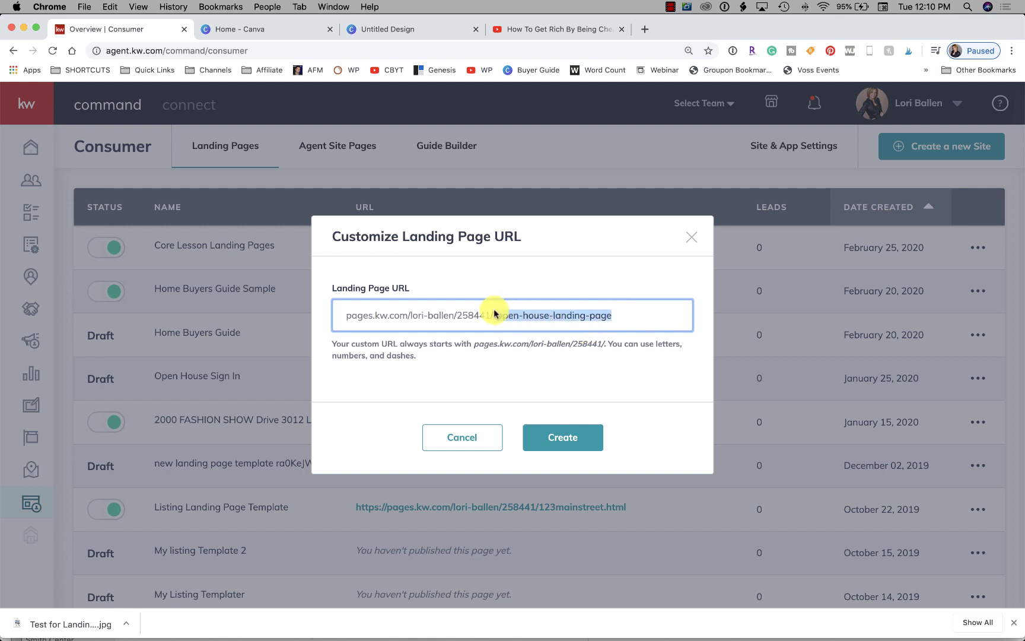
type("core-lesson")
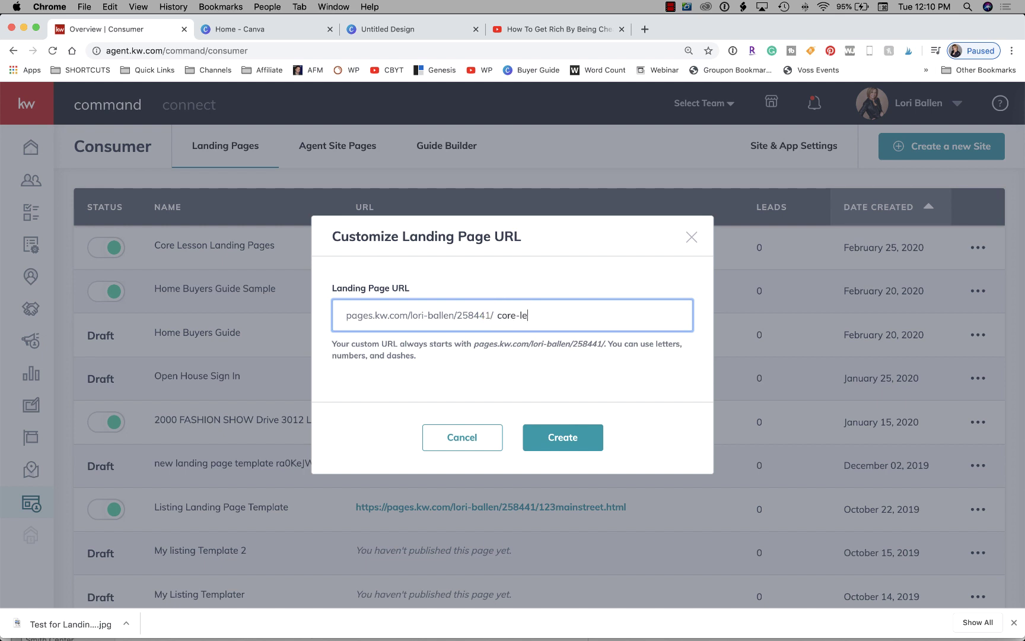
key("BackSpace")
key("BackSpace")
key("BackSpace")
key("BackSpace")
key("BackSpace")
key("BackSpace")
key("BackSpace")
key("BackSpace")
key("BackSpace")
key("BackSpace")
type("landing-page-sample")
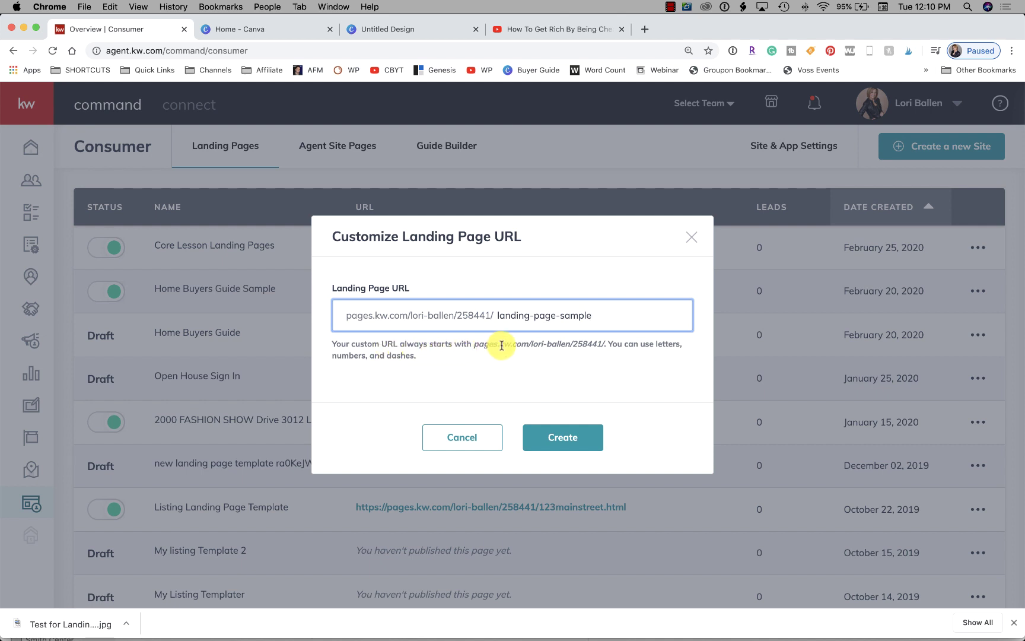
left_click_drag(473, 344, 583, 343)
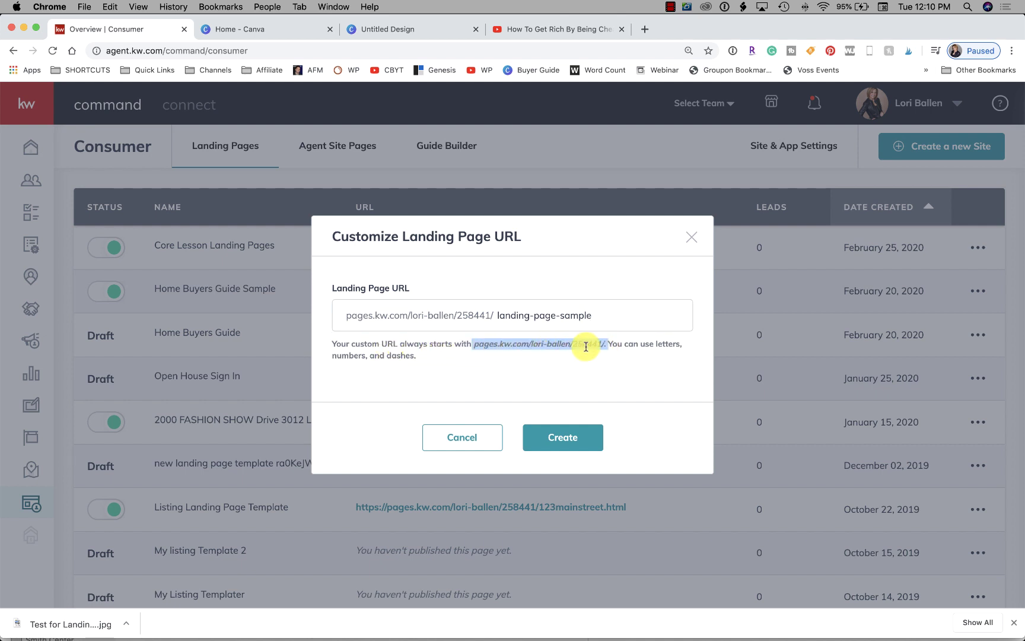
left_click(583, 344)
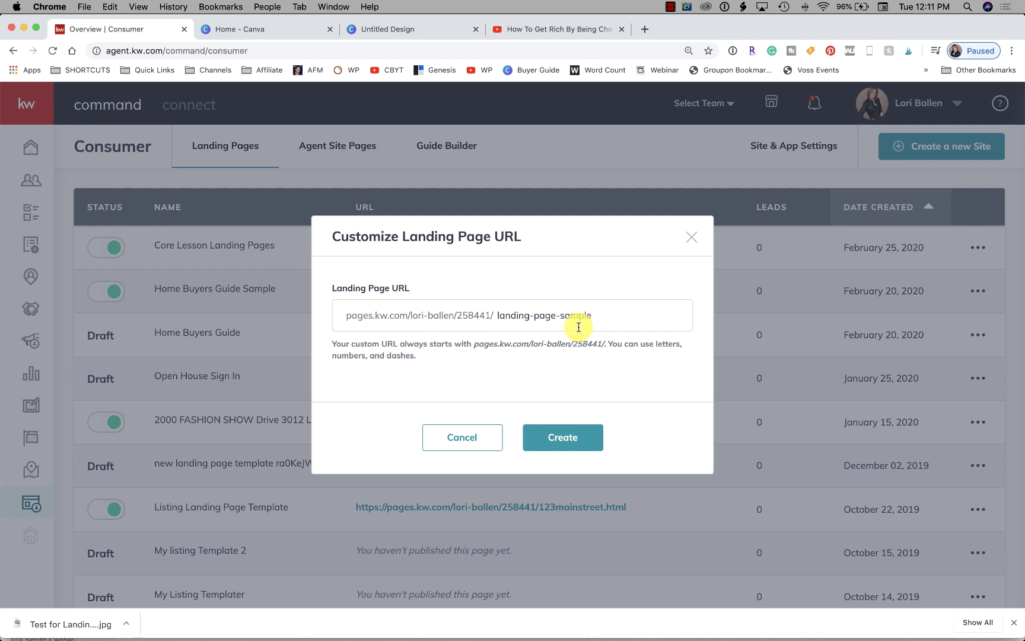
left_click(575, 441)
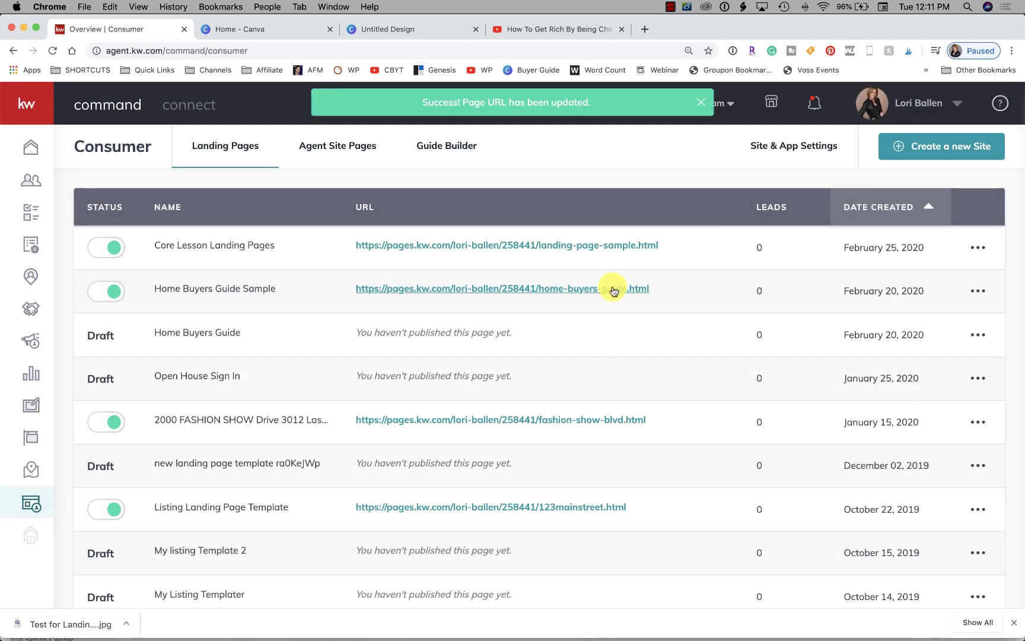
Open the live landing-page-sample.html page in a new tab, then return to the Landing Pages list
left_click(537, 247)
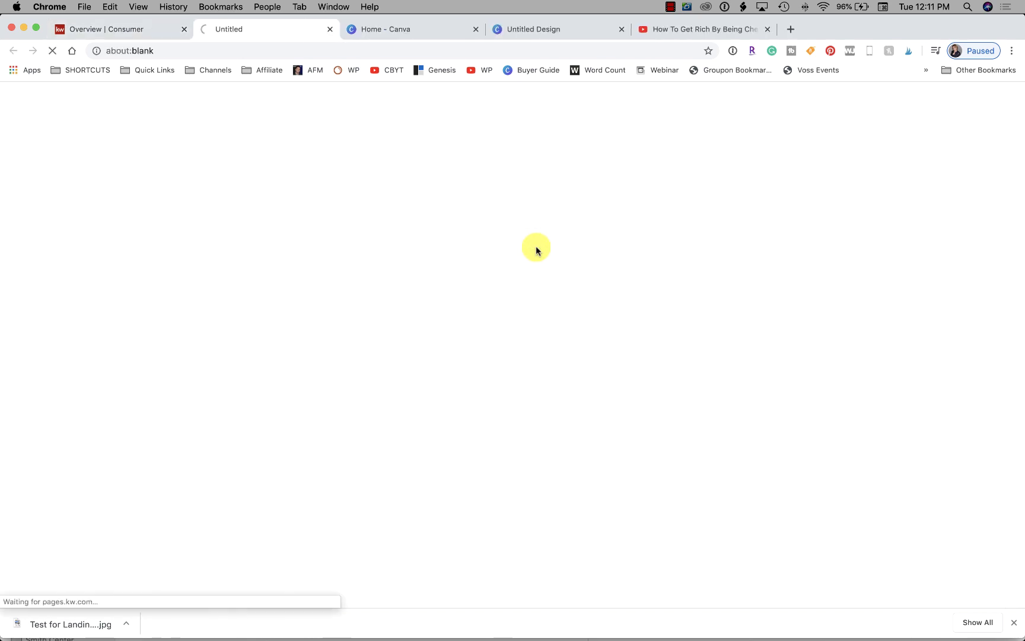
left_click(358, 56)
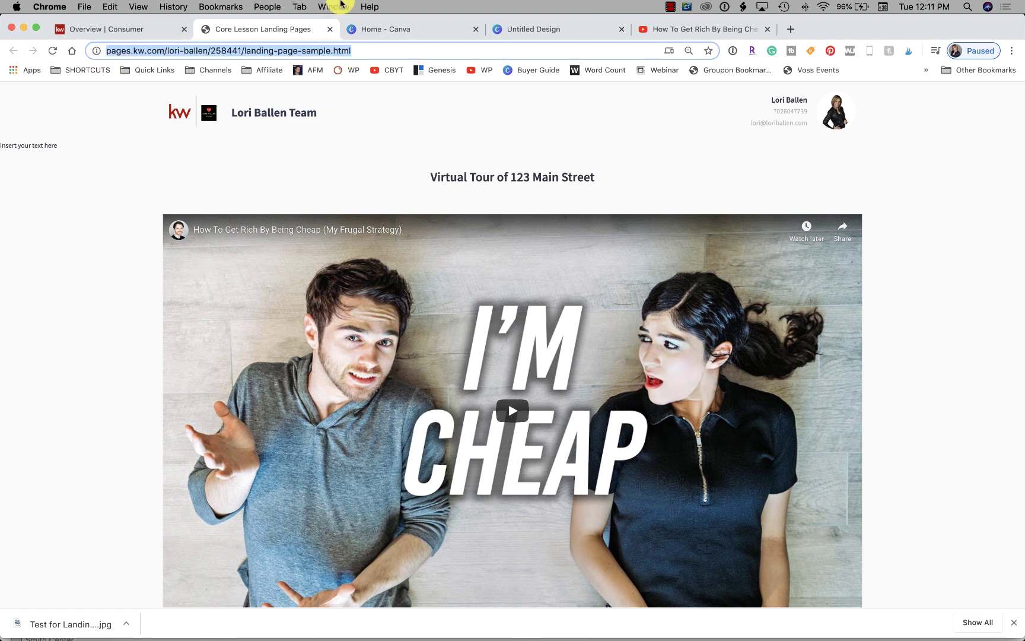
left_click(110, 30)
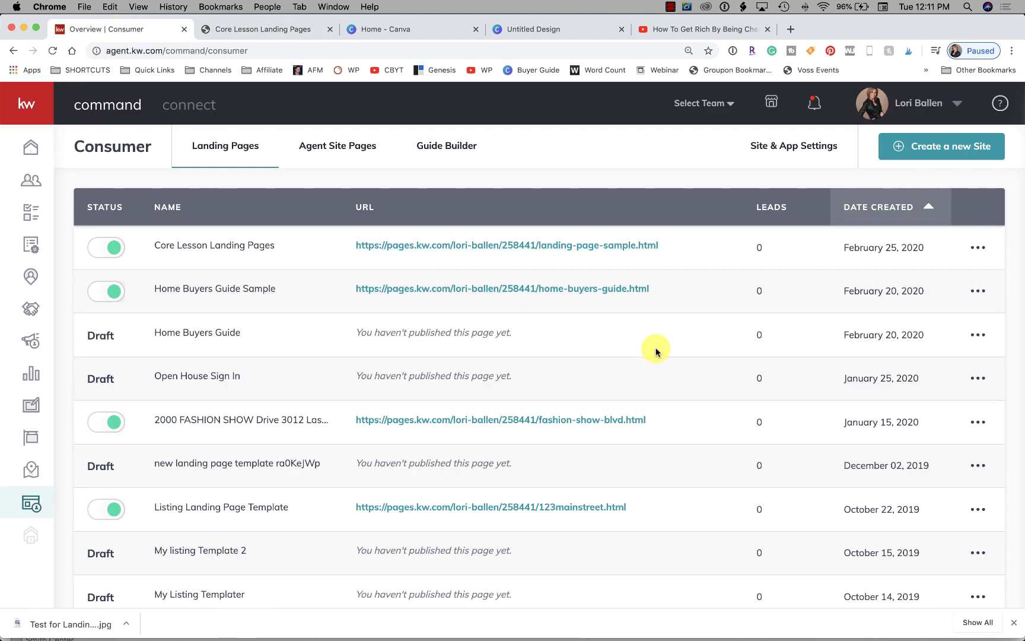
left_click(29, 150)
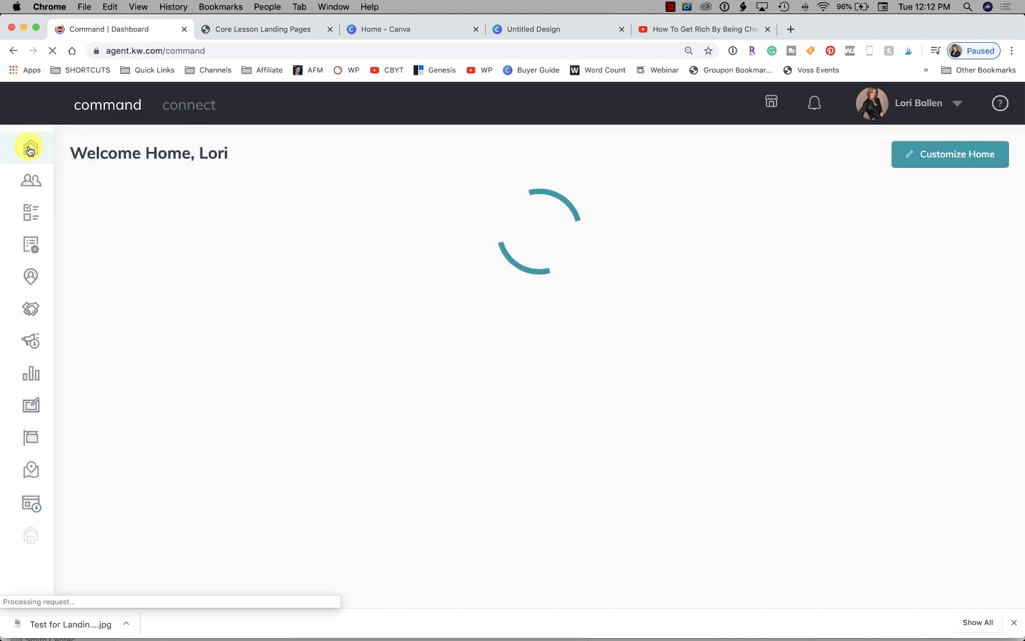
left_click(35, 509)
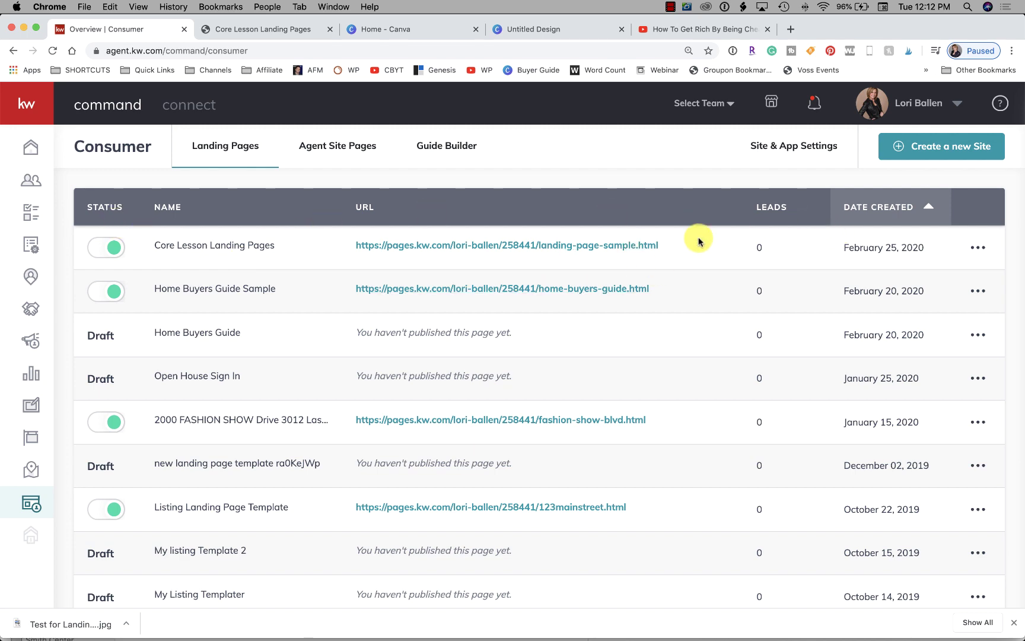
scroll(627, 237, "down", 3)
scroll(628, 240, "up", 3)
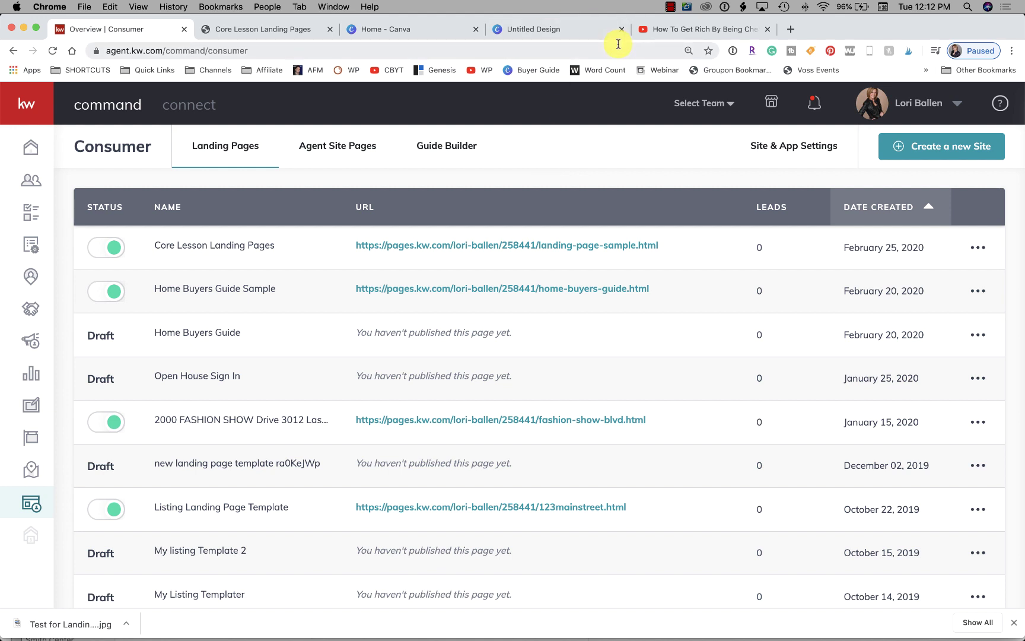
left_click(670, 7)
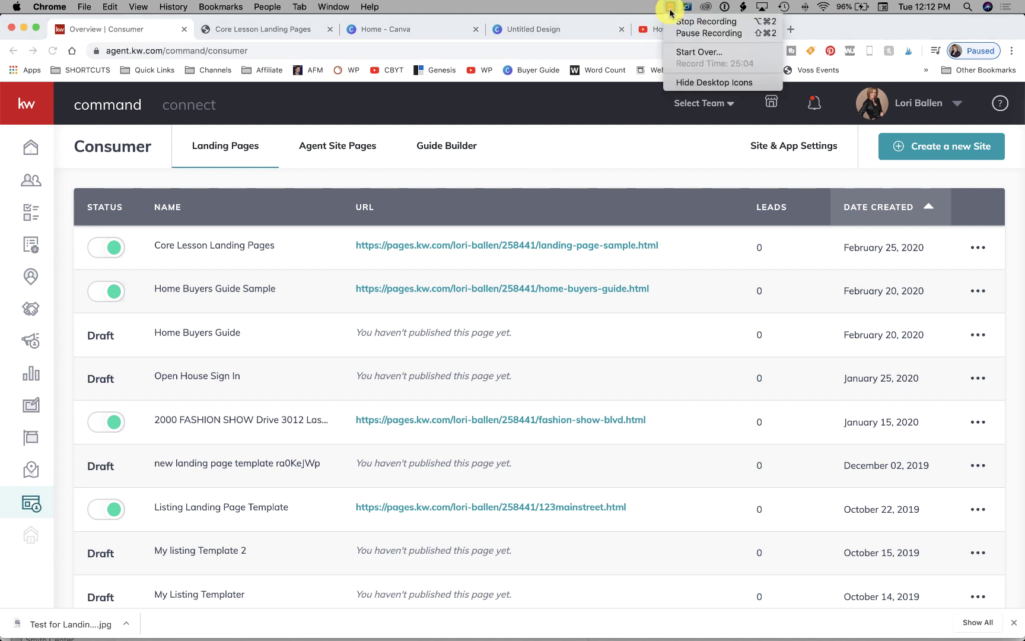